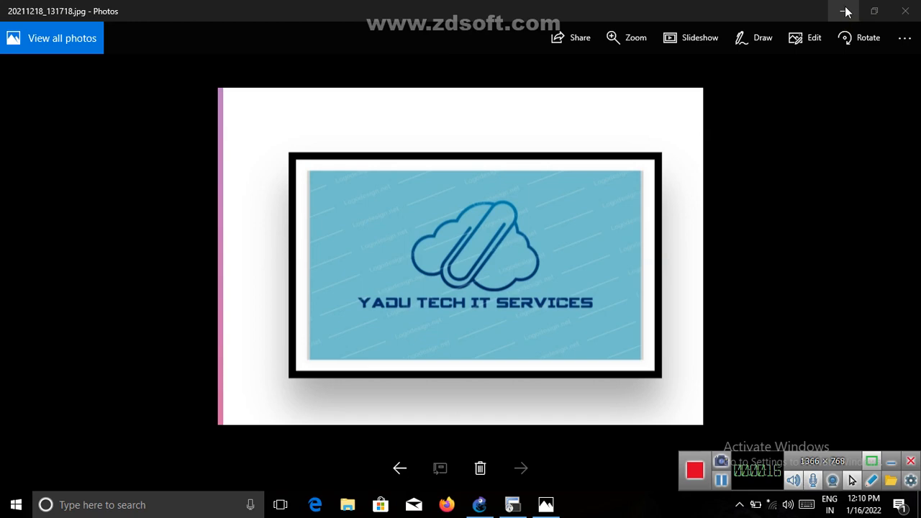
Switch from the photo viewer to GNS3 and move R1's f0/0 label up, just above its port
click(846, 11)
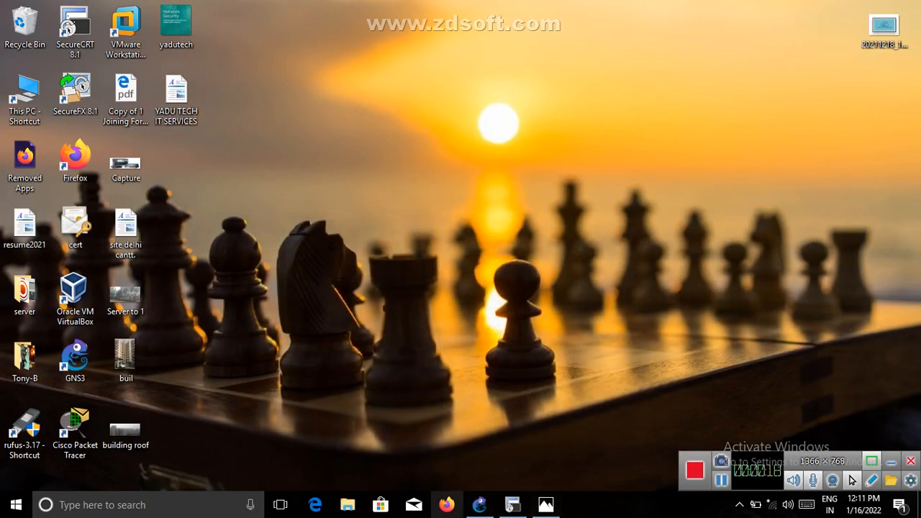
click(502, 508)
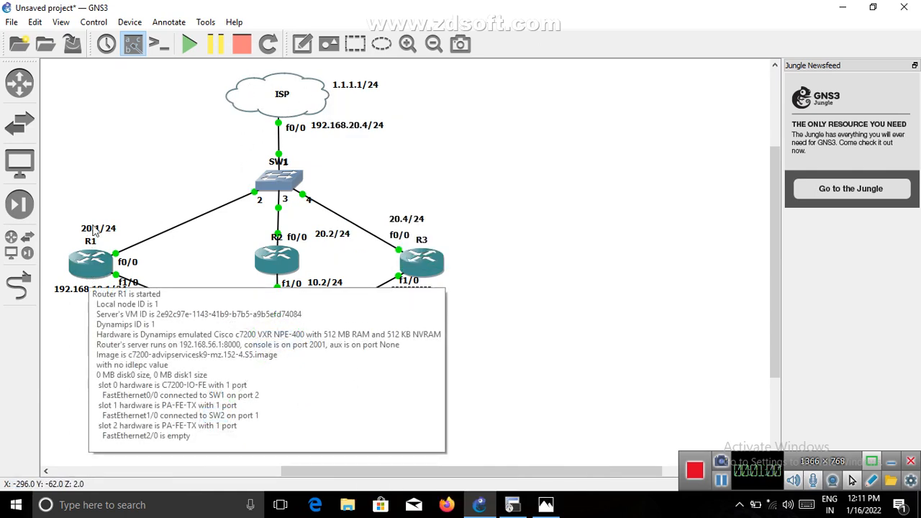
drag(128, 261, 123, 242)
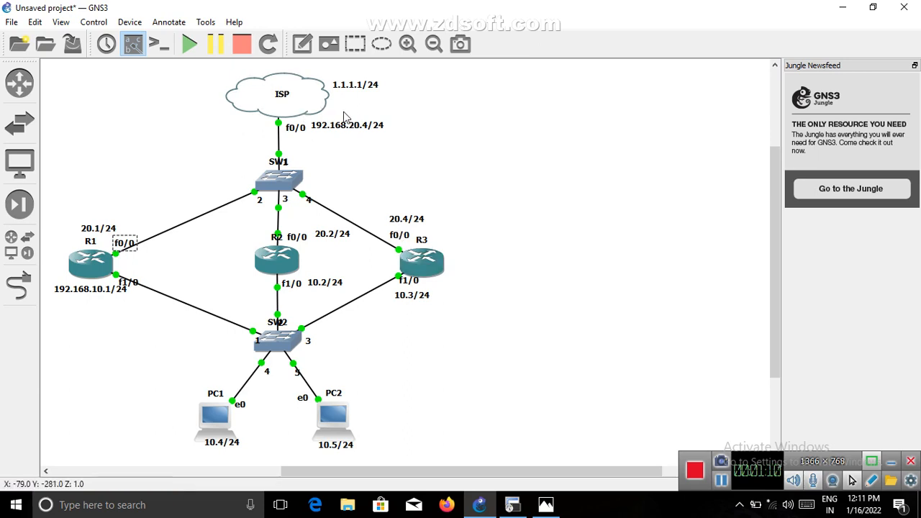
Change the address note above R3's f0/0 interface to 20.3/24
click(406, 219)
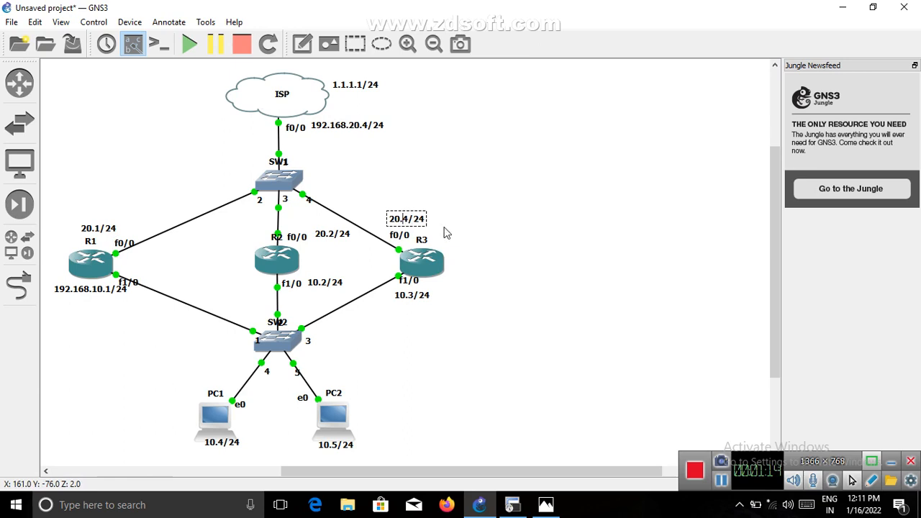
key(BackSpace)
text(3)
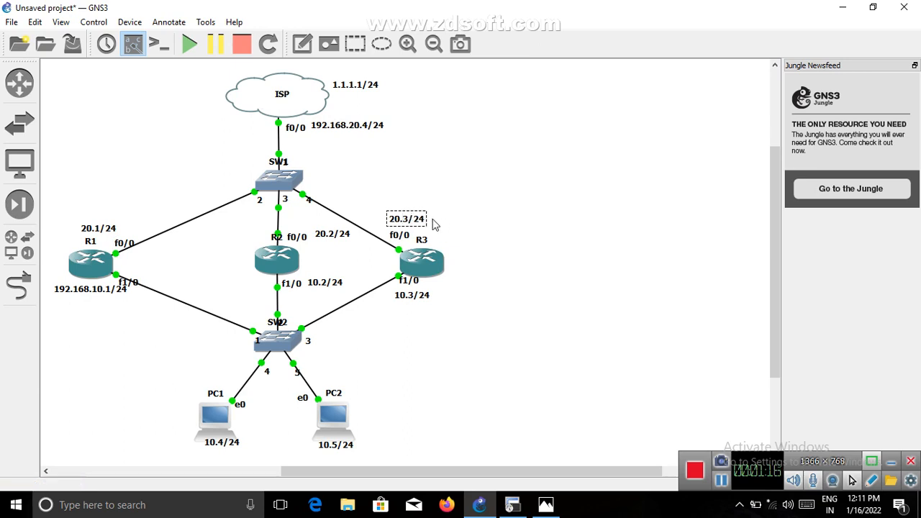
click(461, 127)
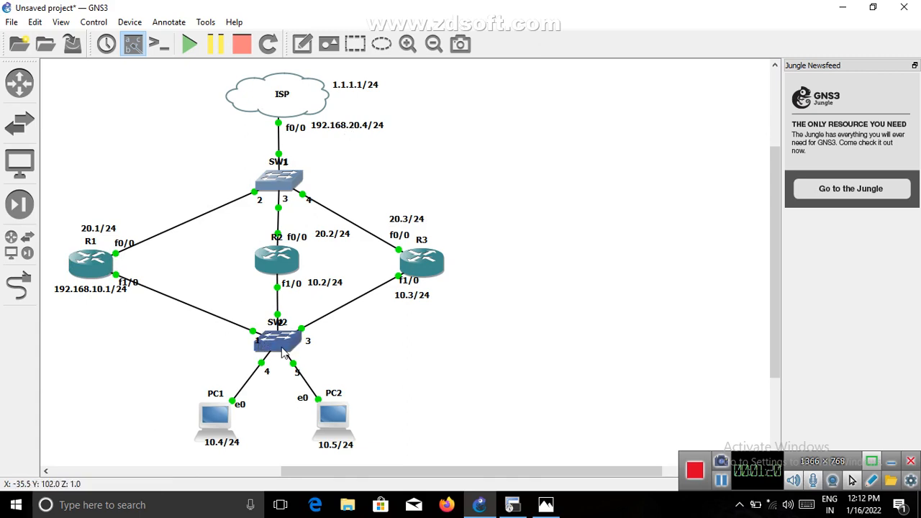
Switch to the ISP router's console in SecureCRT and set its hostname to ISP
click(512, 505)
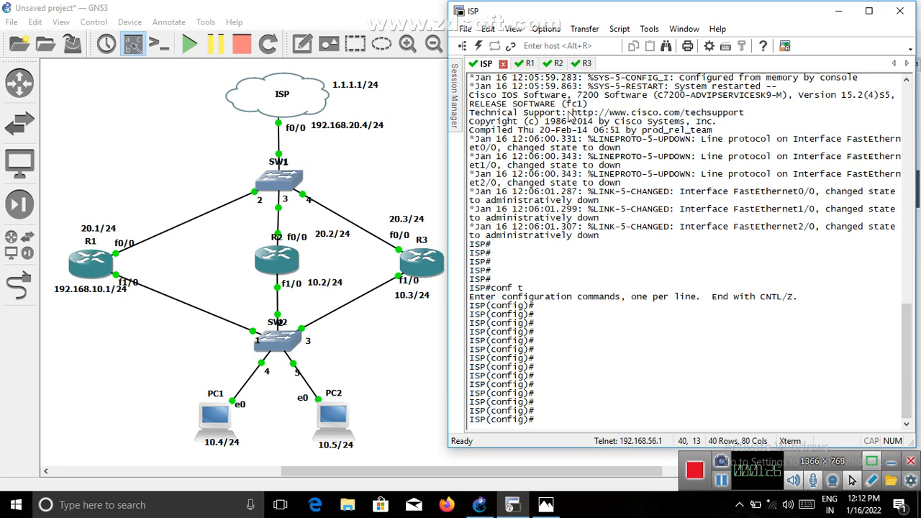
text(hostname ISP)
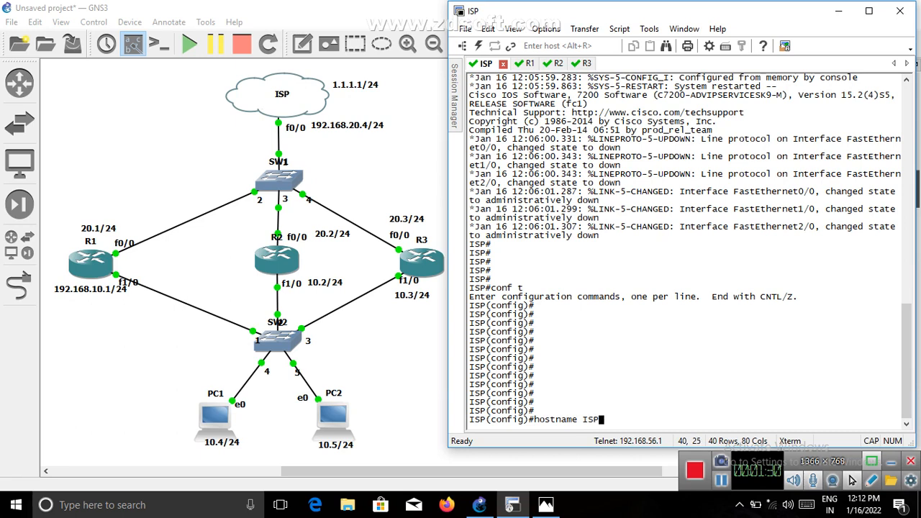
key(Return)
key(Return)
key(Return)
key(Return)
key(Return)
key(Return)
Assign 192.168.20.4 with mask 255.255.255.0 to interface f0/0 on the ISP router
text(in)
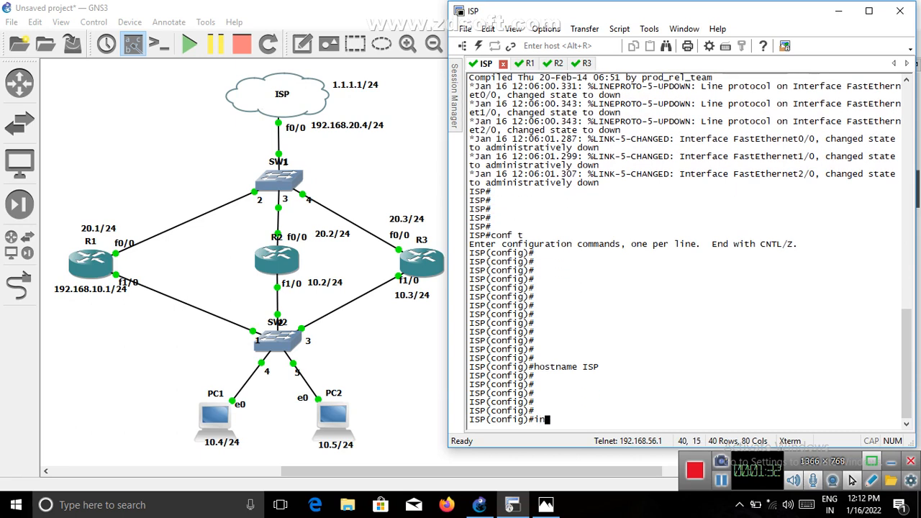
text(t f00)
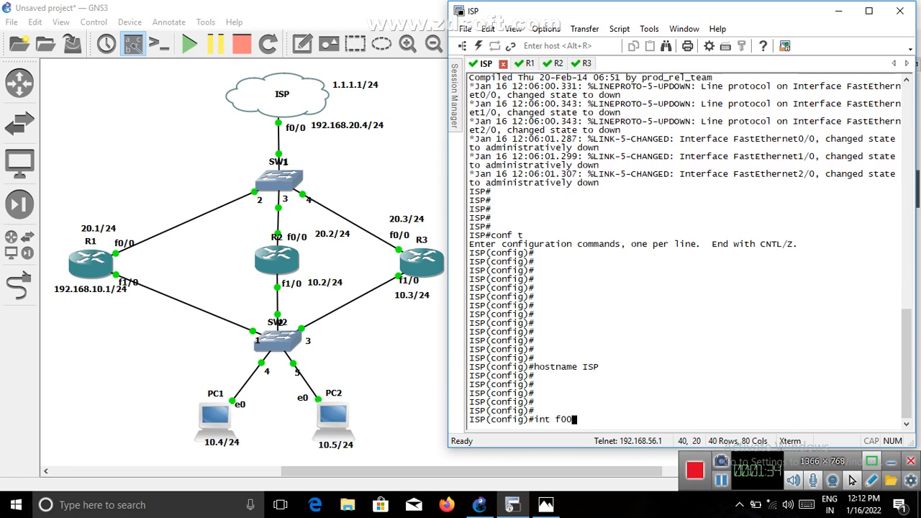
text(/0)
key(Return)
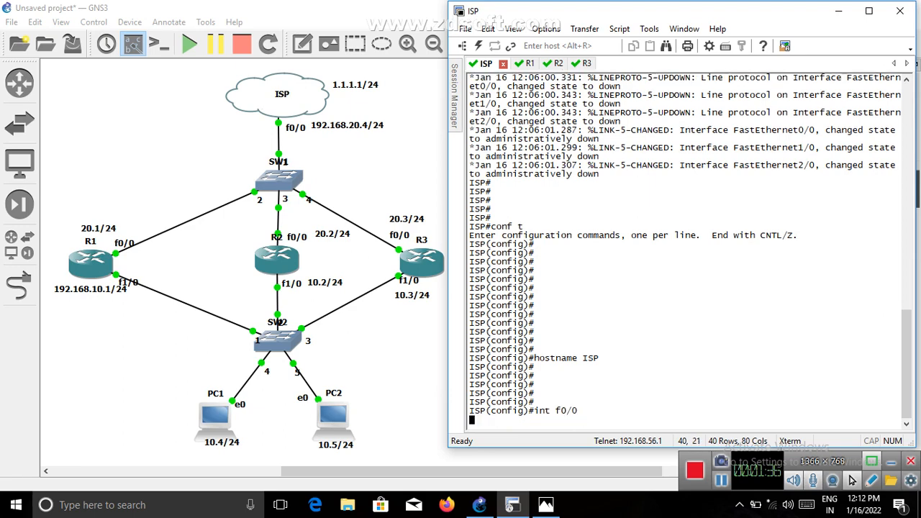
text(ip add)
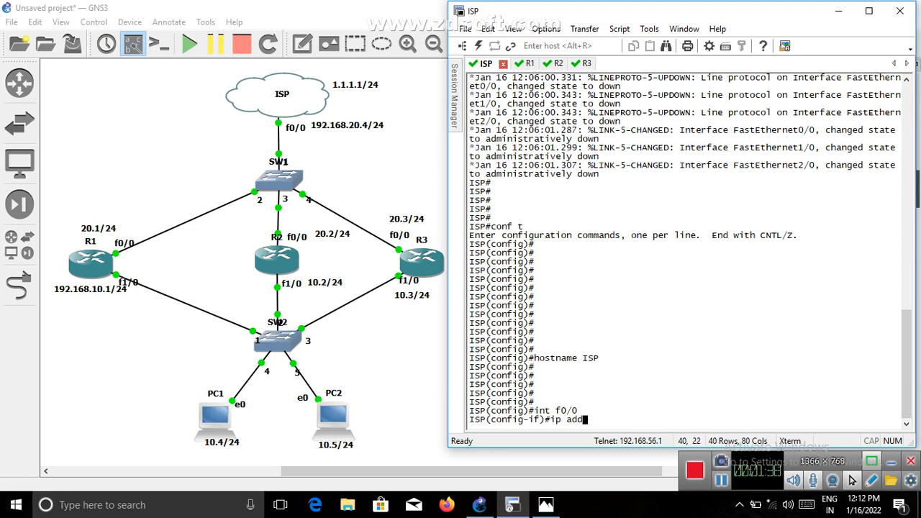
text( 192.168.20.4 2)
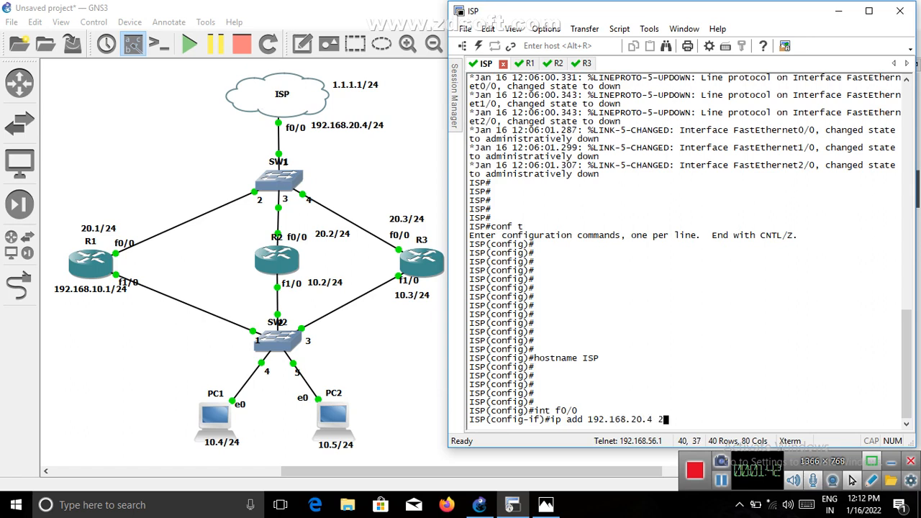
text(55.255.255.0)
key(Return)
Enable the ISP router's f0/0 interface with "no sh" and return to global configuration mode
text(no)
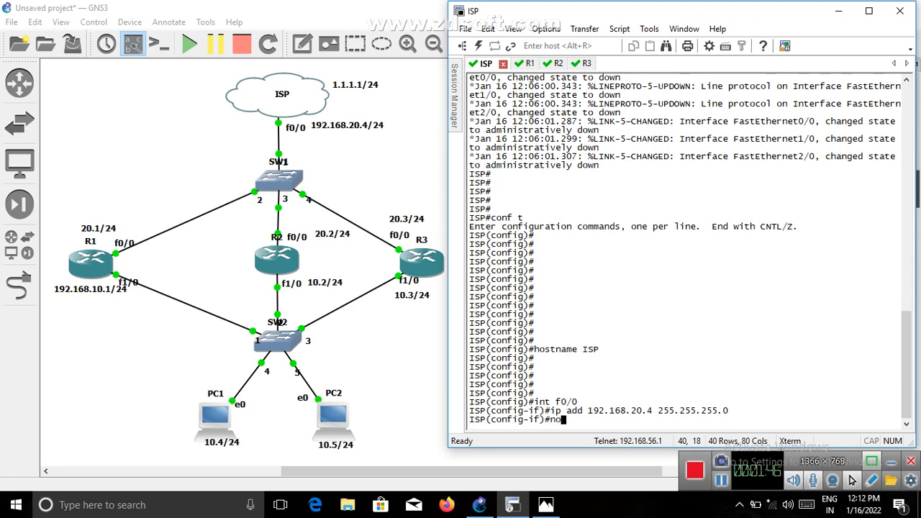
text( sh)
key(Return)
text(ex)
key(Return)
key(Return)
key(Return)
key(Return)
key(Return)
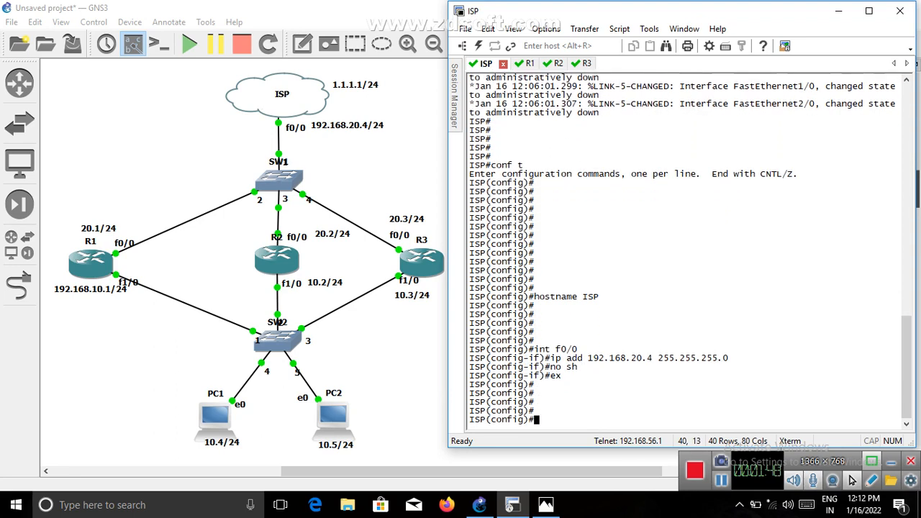
Create loopback 0 on the ISP router with address 1.1.1.1 255.255.255.0 and return to global configuration mode
text(int loop)
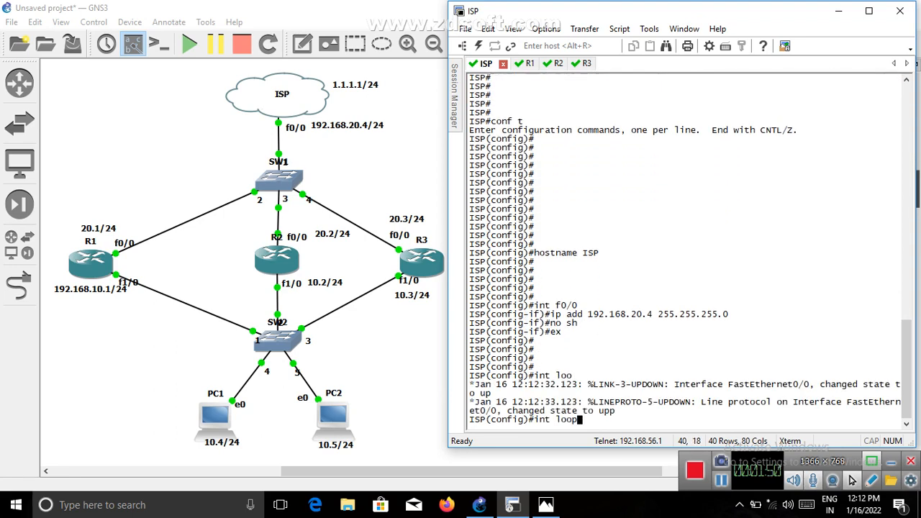
text( 0)
key(Return)
text(ip add )
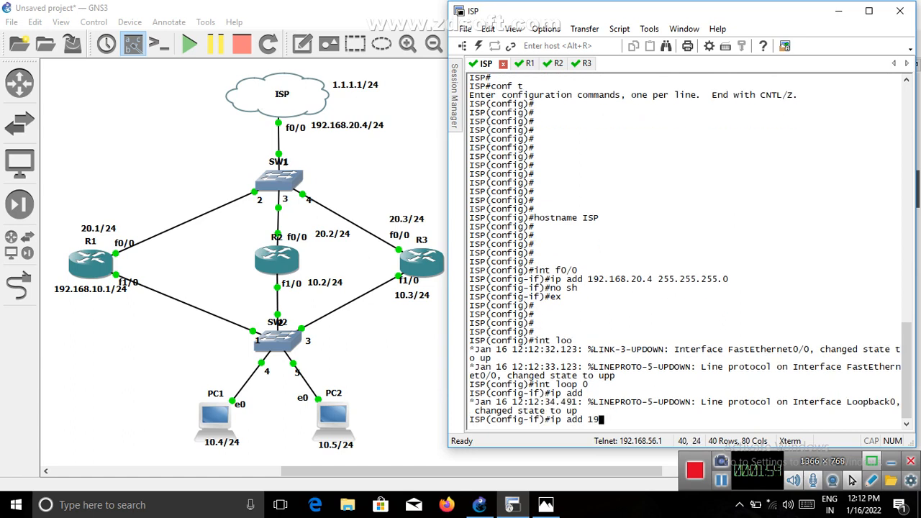
text(1.1.1.1 255.255.255.0)
key(Return)
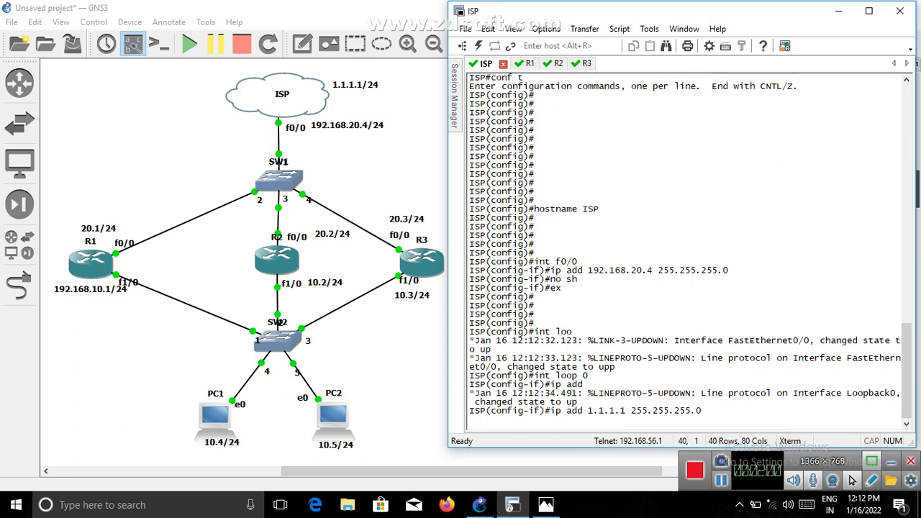
text(ex)
key(Return)
key(Return)
key(Return)
key(Return)
key(Return)
Check the ISP router's interface addresses and status with "do sh ip int bri"
text(do)
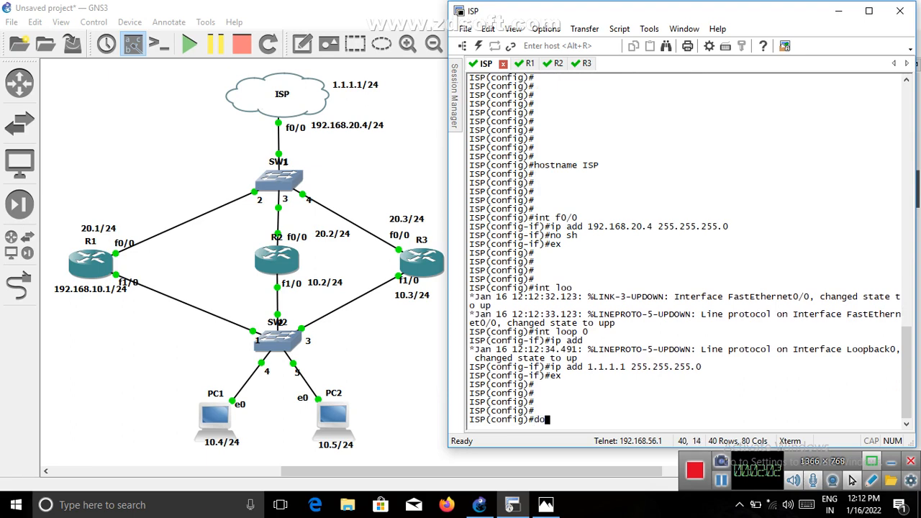
text( sh ip int bri)
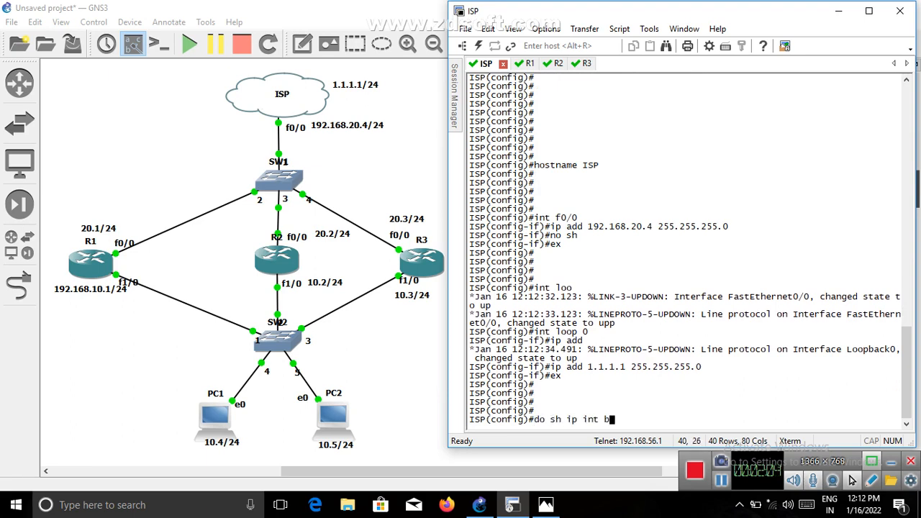
key(Return)
key(Return)
key(Return)
key(Return)
key(Return)
key(Return)
key(Return)
key(Return)
key(Return)
key(Return)
key(Return)
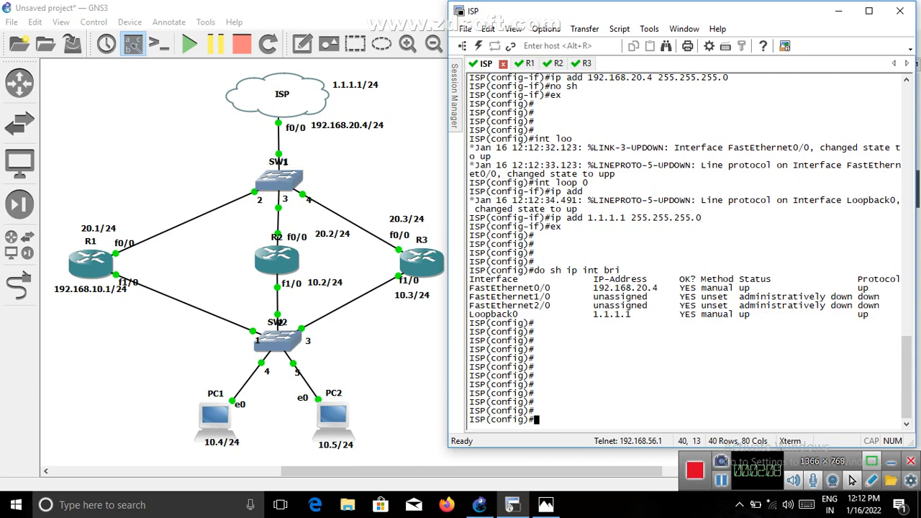
key(Return)
key(Return)
key(Return)
key(Return)
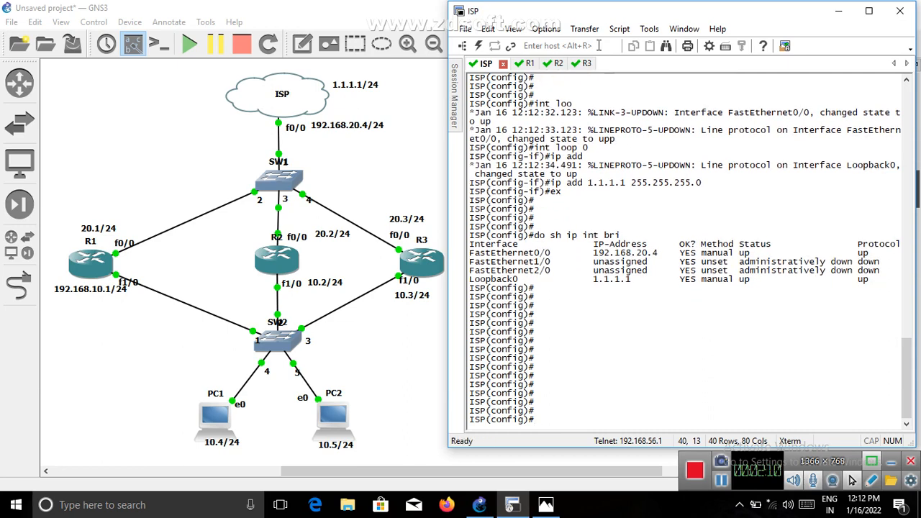
In R1's console, assign 192.168.20.1 with mask 255.255.255.0 to interface f0/0
click(525, 63)
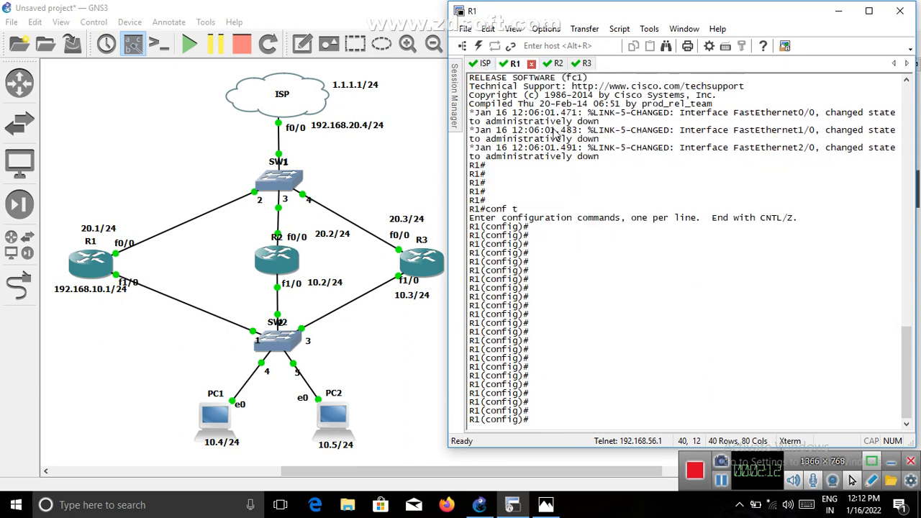
text(int f0/0)
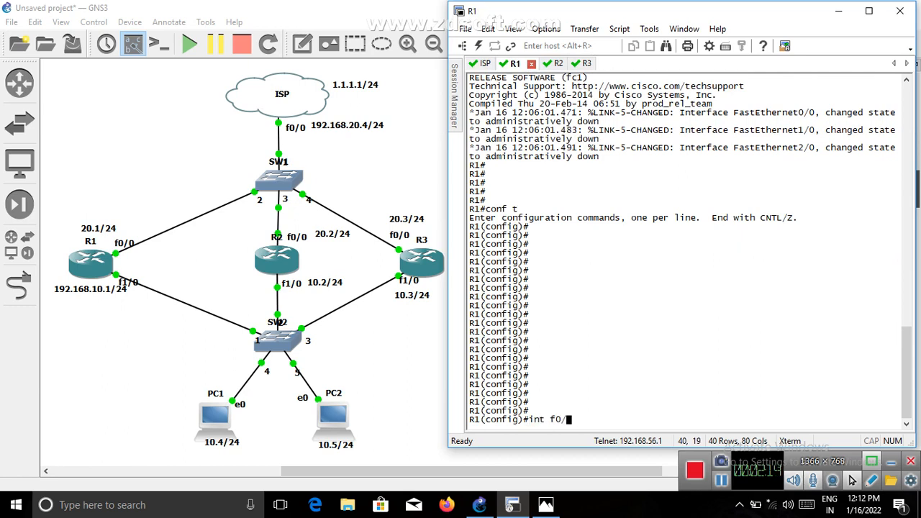
key(Return)
text(ip add )
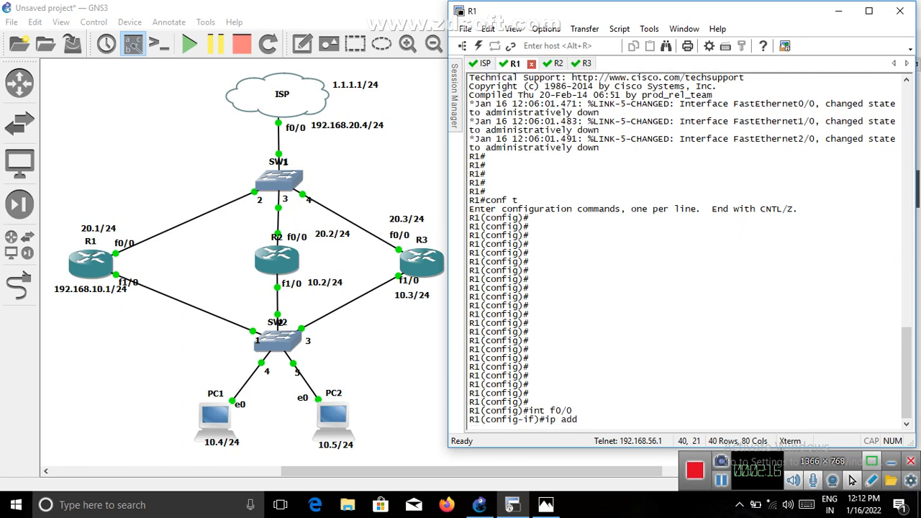
text(192.168.20.1 255)
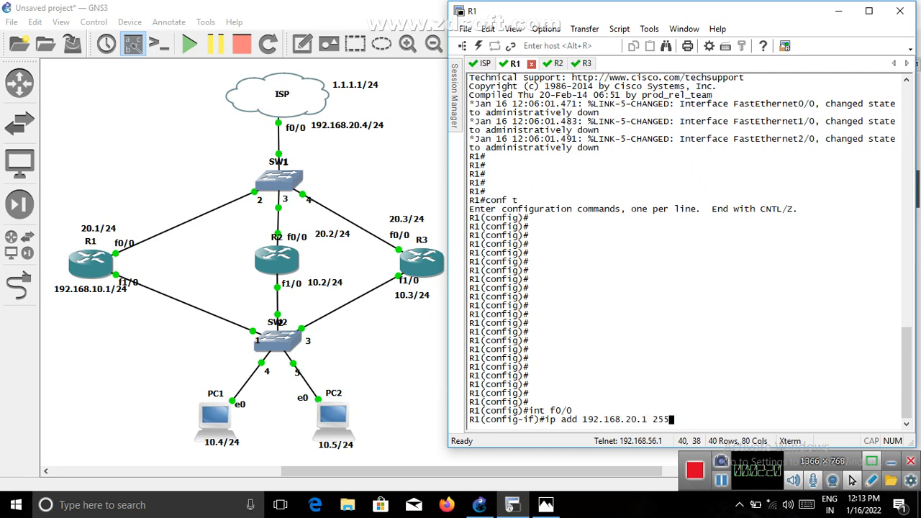
text(.255.55)
key(BackSpace)
key(BackSpace)
text(55 .0)
key(Return)
Enable R1's f0/0 interface with "no sh" and return to global configuration mode
text(no sh)
key(Return)
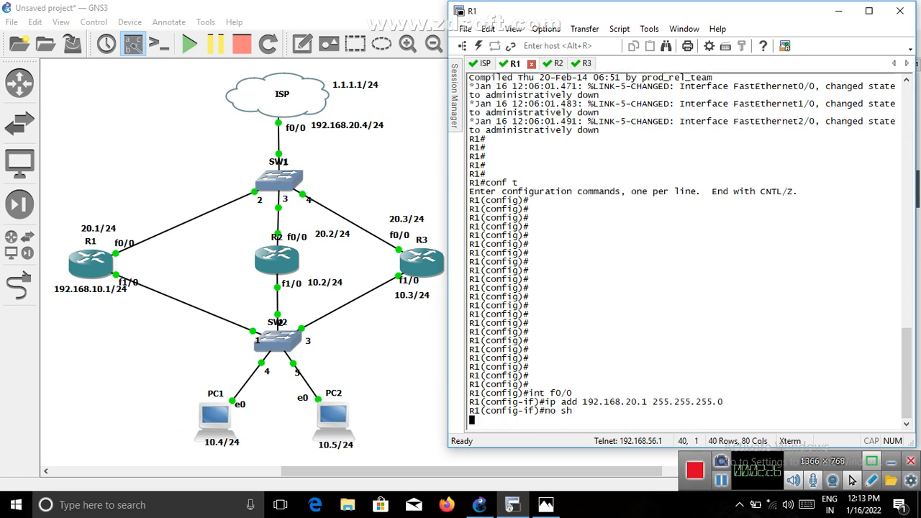
text(ex)
key(Return)
key(Return)
key(Return)
key(Return)
key(Return)
key(Return)
Assign 192.168.10.1 with mask 255.255.255.0 to R1's f1/0 interface
text(in)
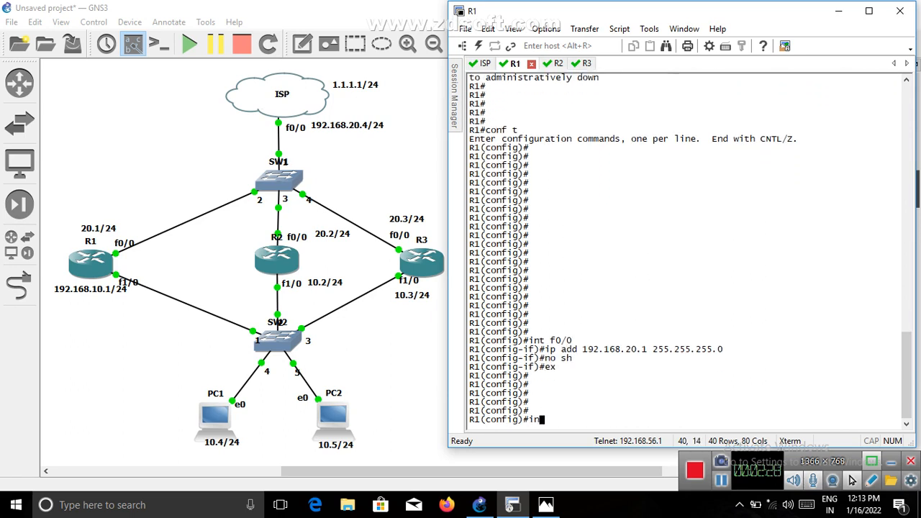
text(t f1/0)
key(Return)
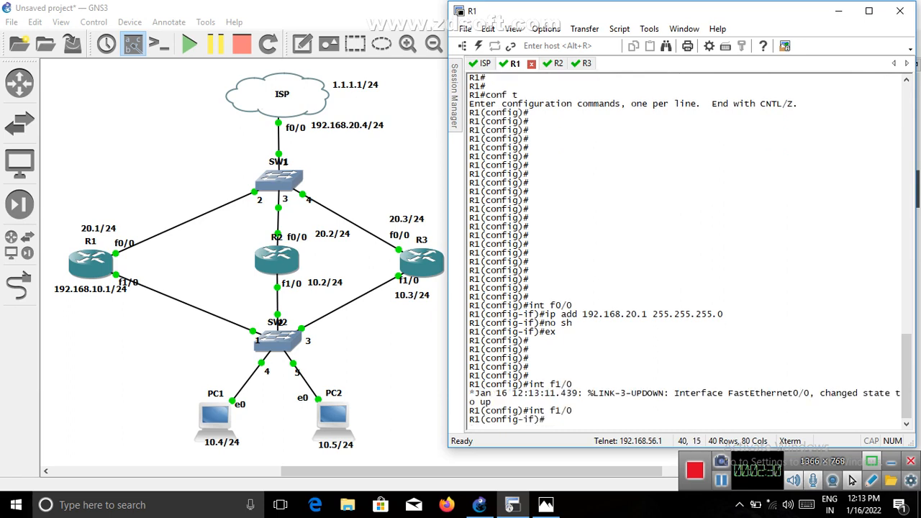
text(ip add )
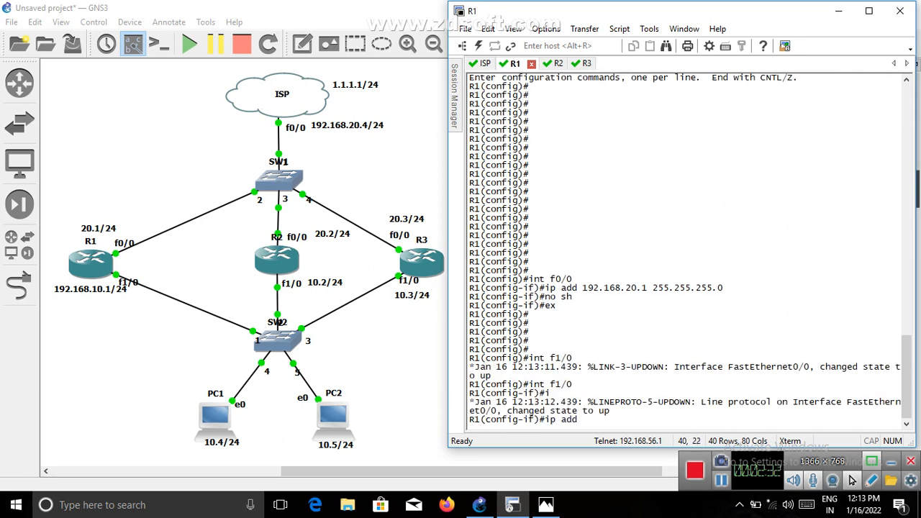
text(192.168.10.1 255.255.255.0)
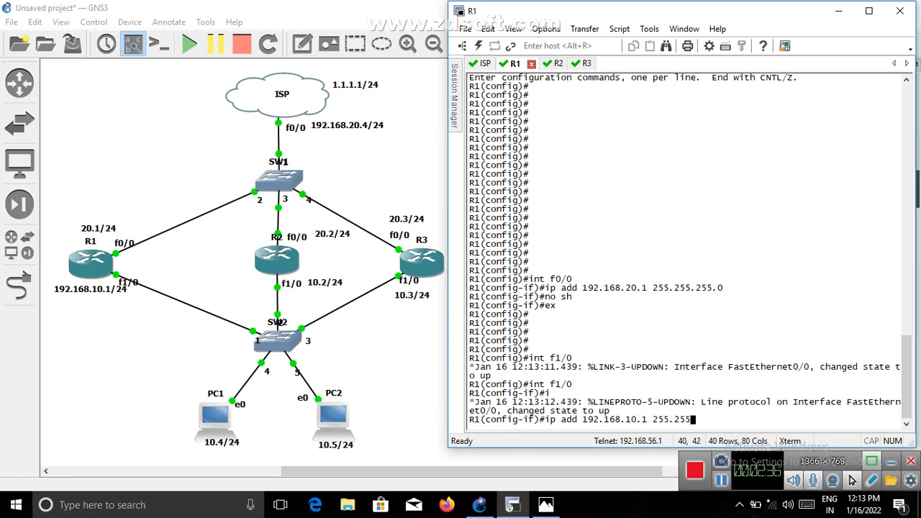
key(Return)
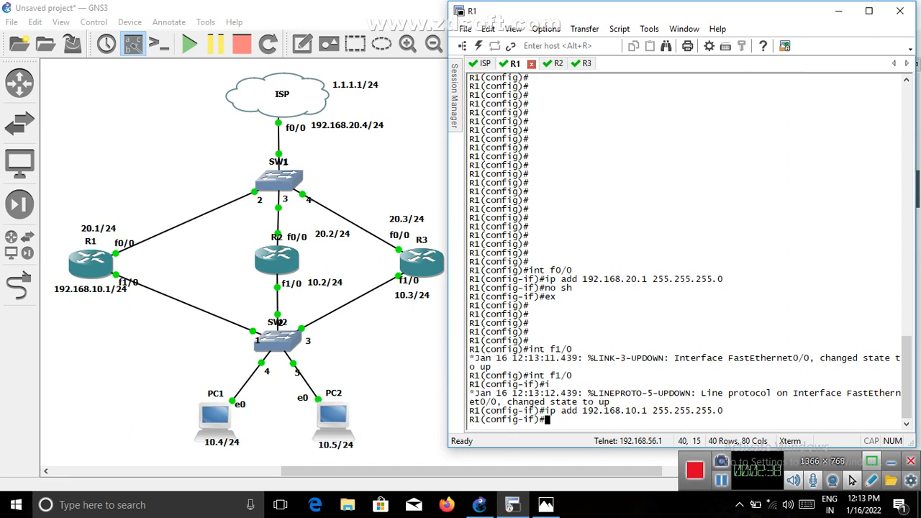
Enable R1's f1/0 interface with "no sh" and return to global configuration mode
text(no sh)
key(Return)
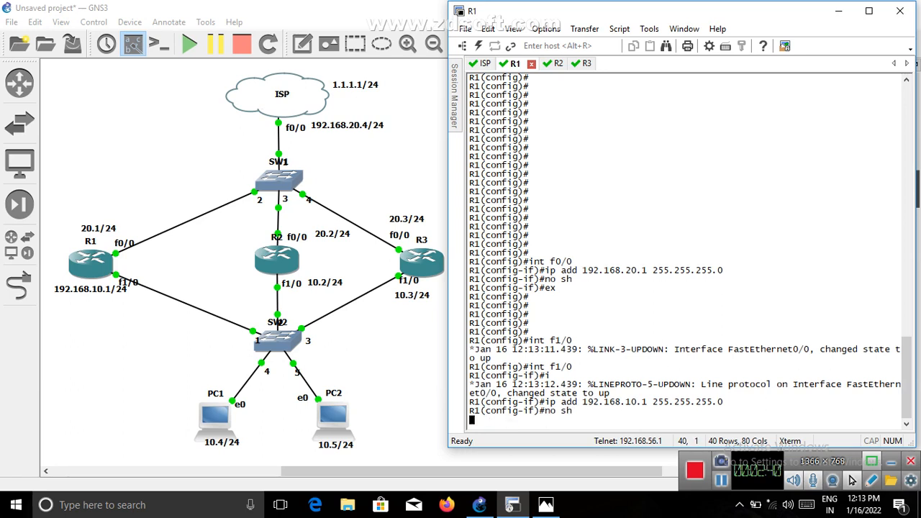
text(ex)
key(Return)
key(Return)
key(Return)
key(Return)
key(Return)
key(Return)
key(Return)
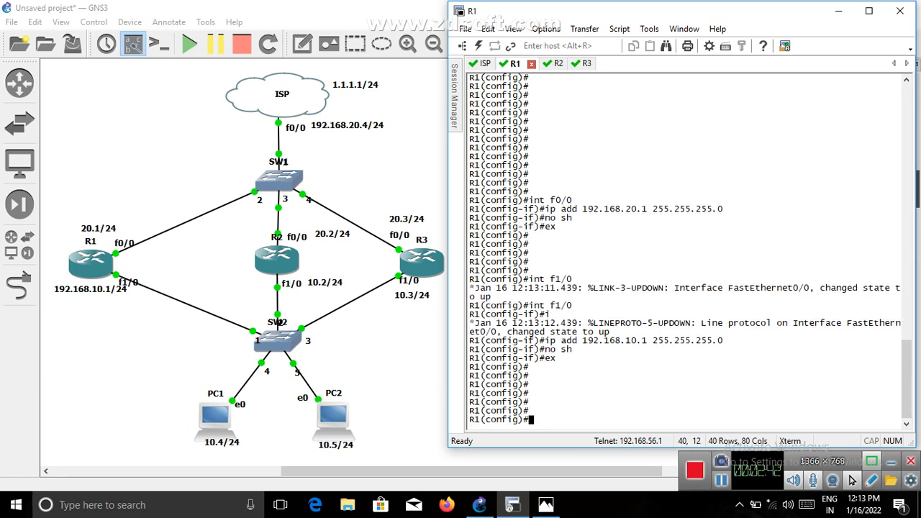
Show the brief IP interface summary on R1 with "do sh ip int bri"
text(do sh ip int br)
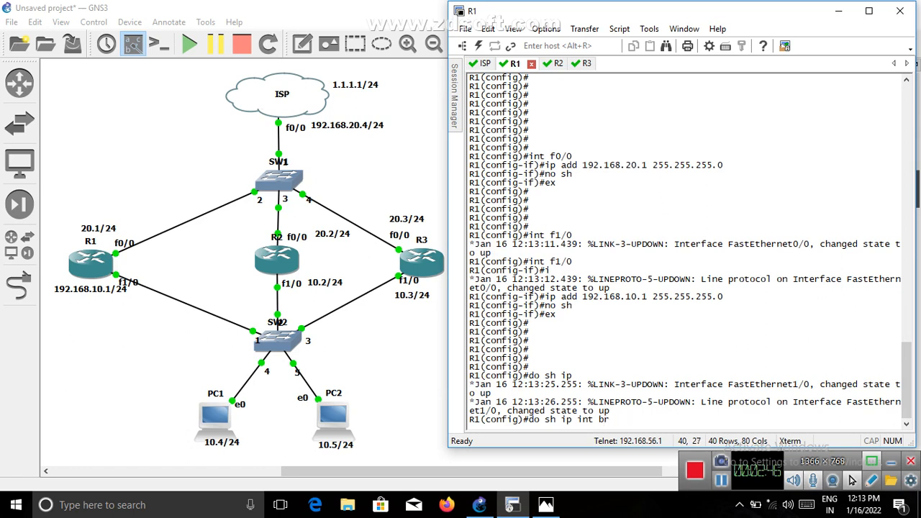
text(jii)
key(Return)
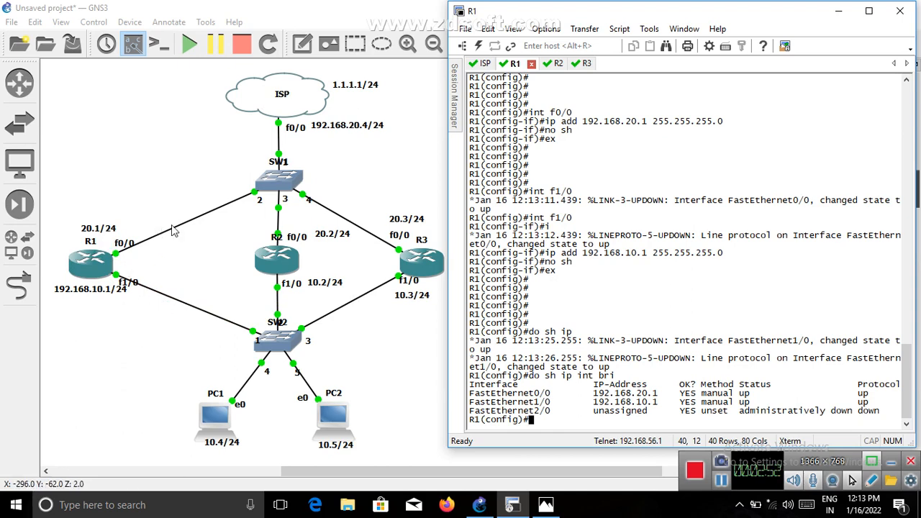
In R2's console, assign 192.168.20.2 with mask 255.255.255.0 to interface f0/0
click(564, 67)
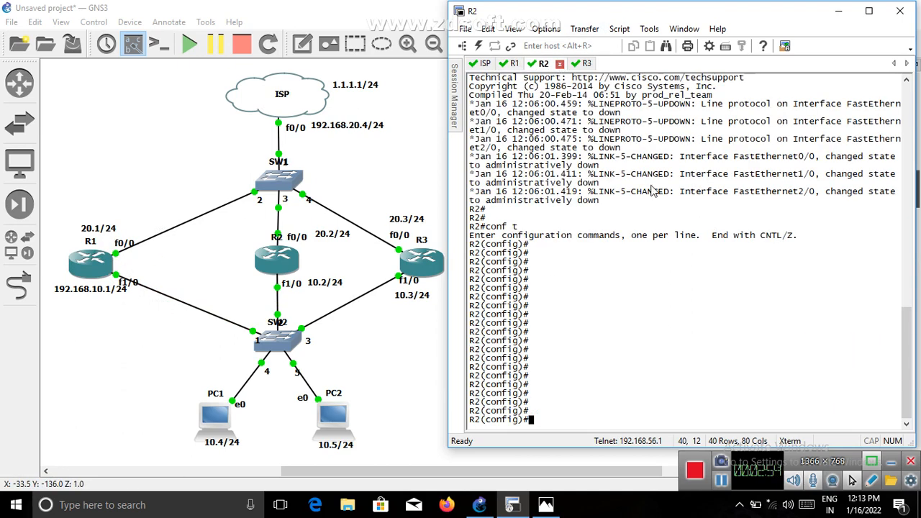
text(int f)
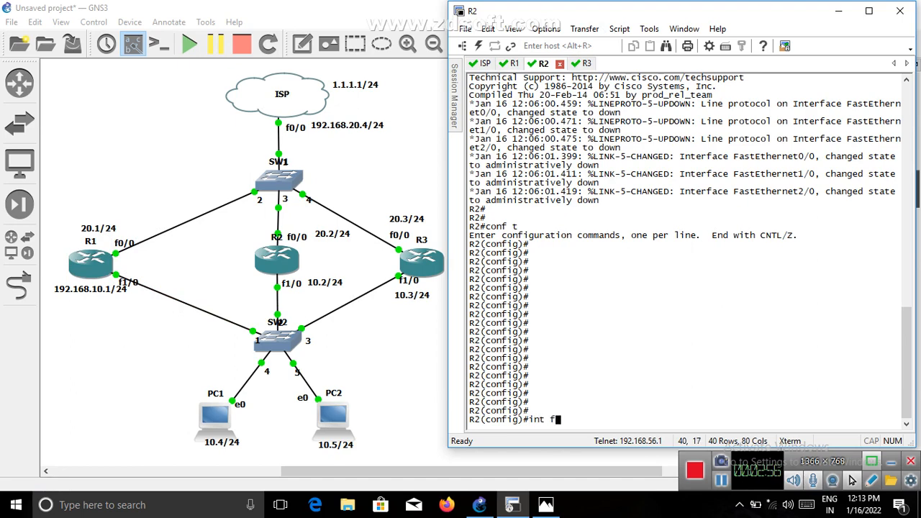
text(0/0)
key(Return)
text(ip)
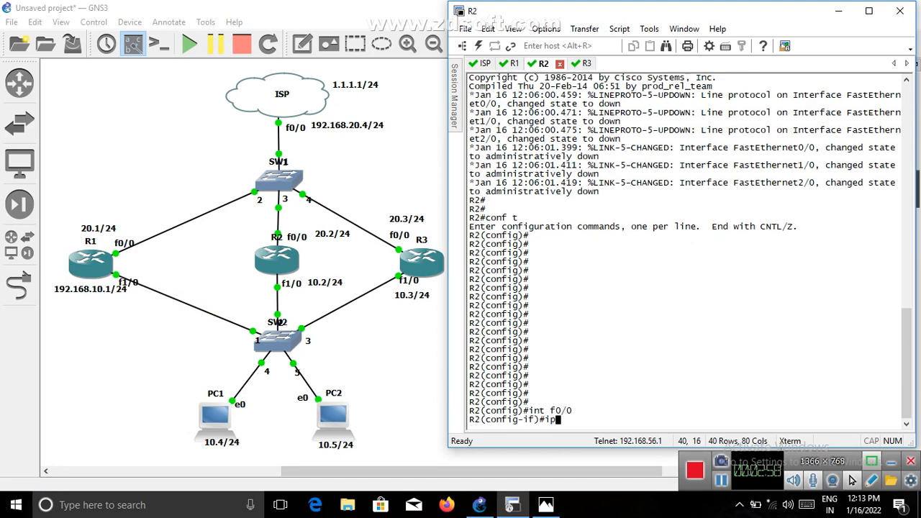
text( add 192.168.)
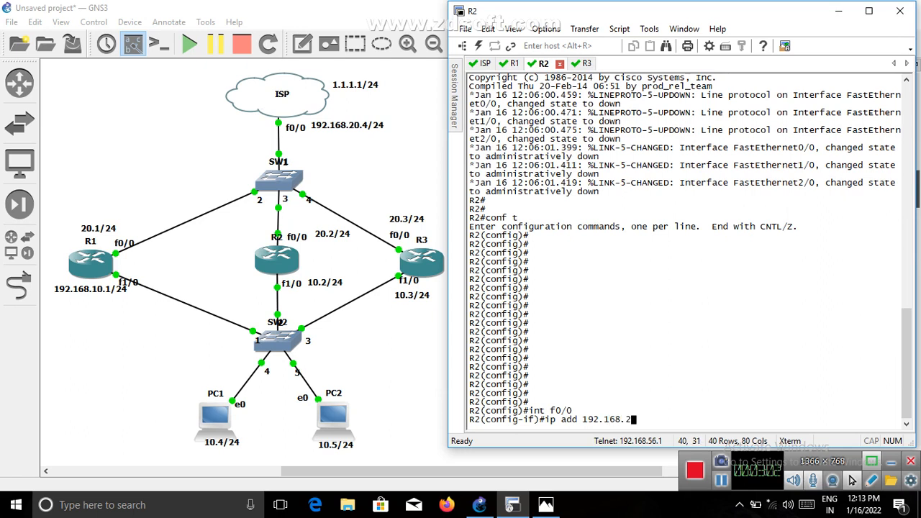
text(20.2 255.255.255.)
key(Return)
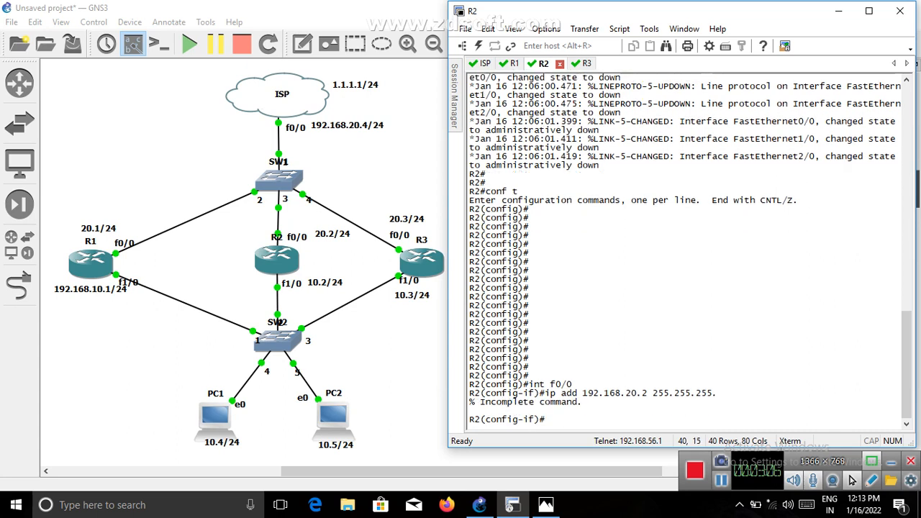
key(Up)
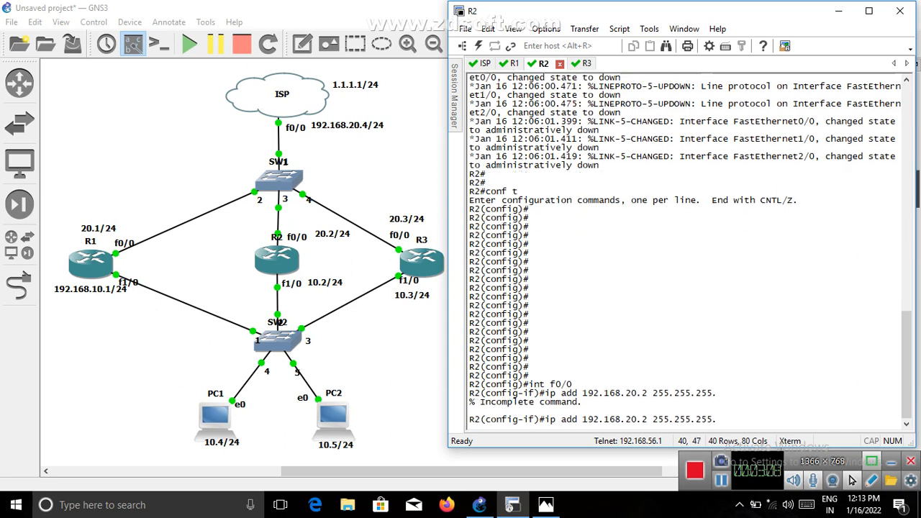
key(Return)
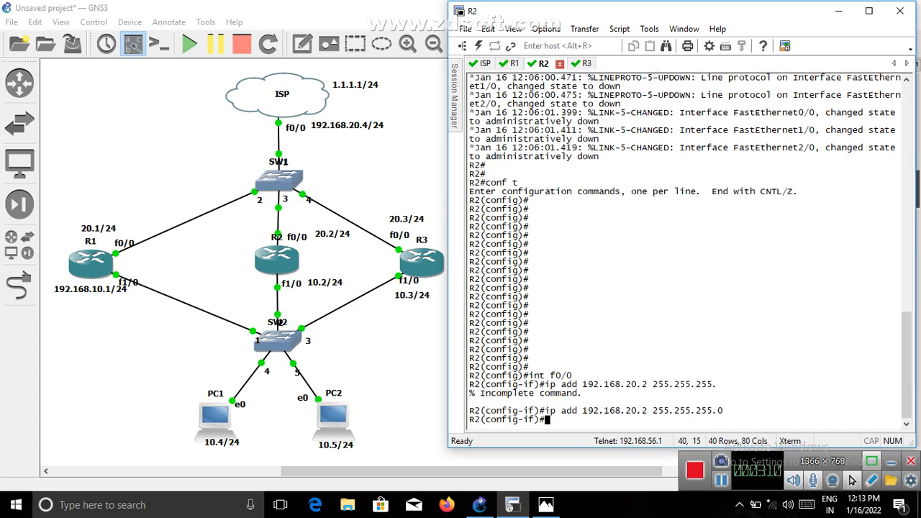
Enable R2's f0/0 interface with "no sh" and return to global configuration mode
text(no sh)
key(Return)
text(ex)
key(Return)
key(Return)
key(Return)
key(Return)
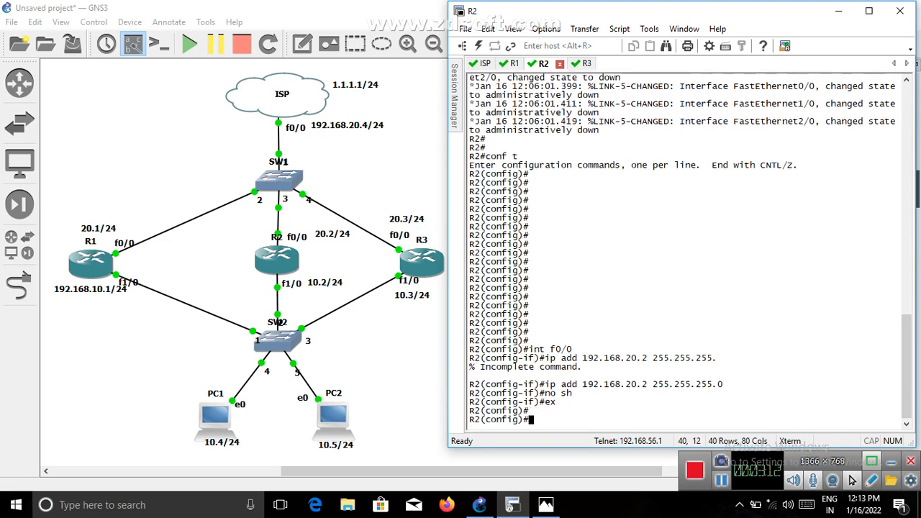
Assign 192.168.10.2 with mask 255.255.255.0 to R2's f1/0 interface
text(int f0)
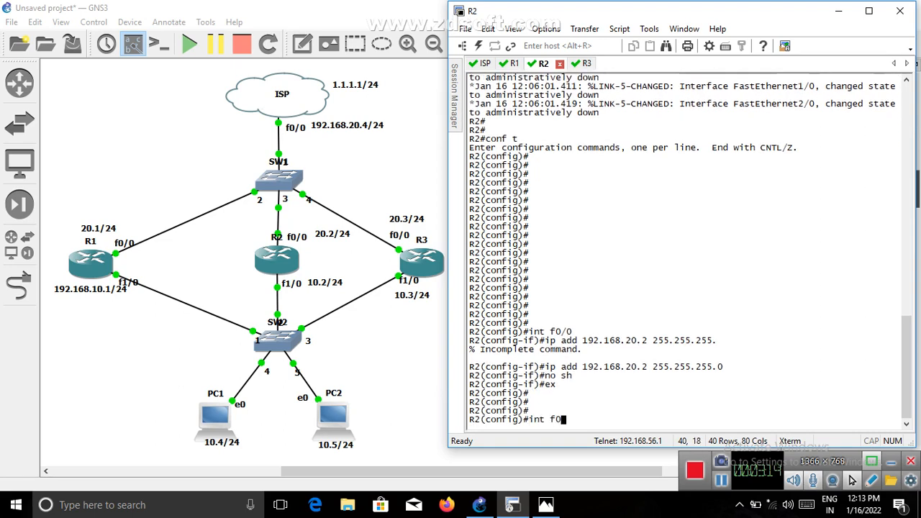
key(BackSpace)
text(1)
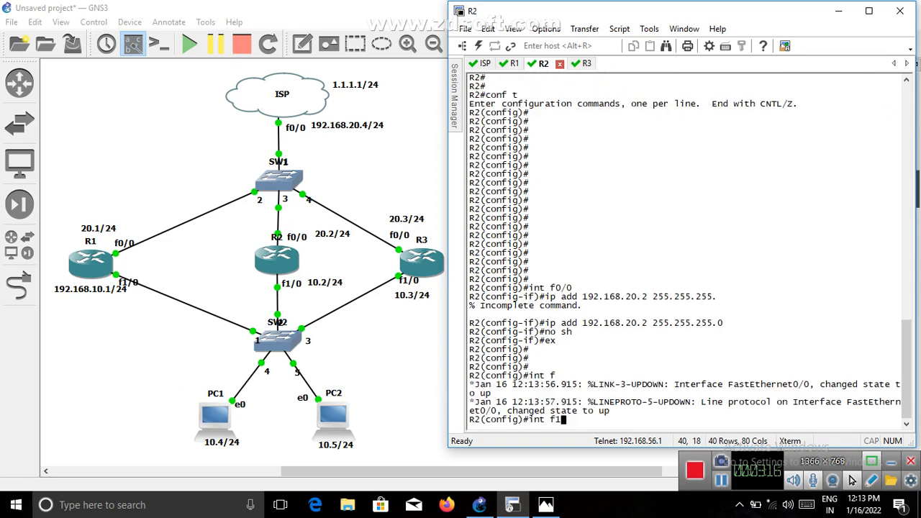
text(/0)
key(Return)
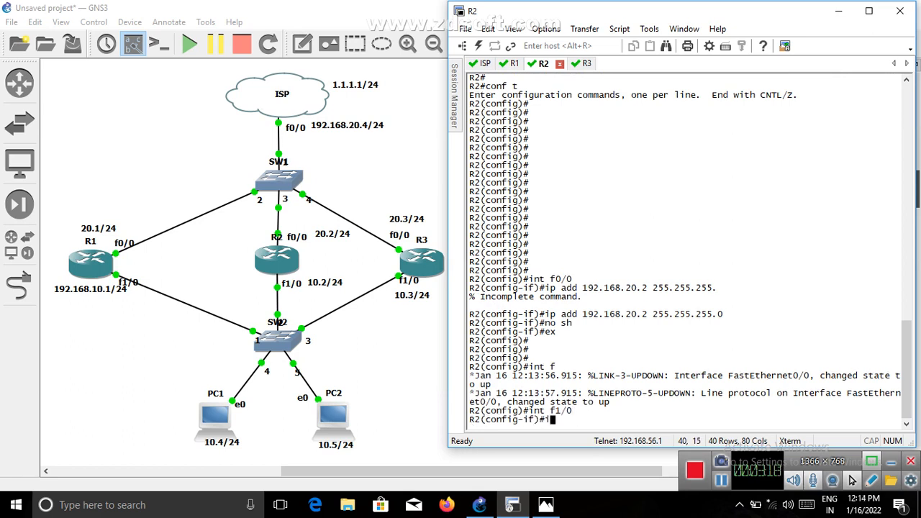
text(ip add 192.168.1)
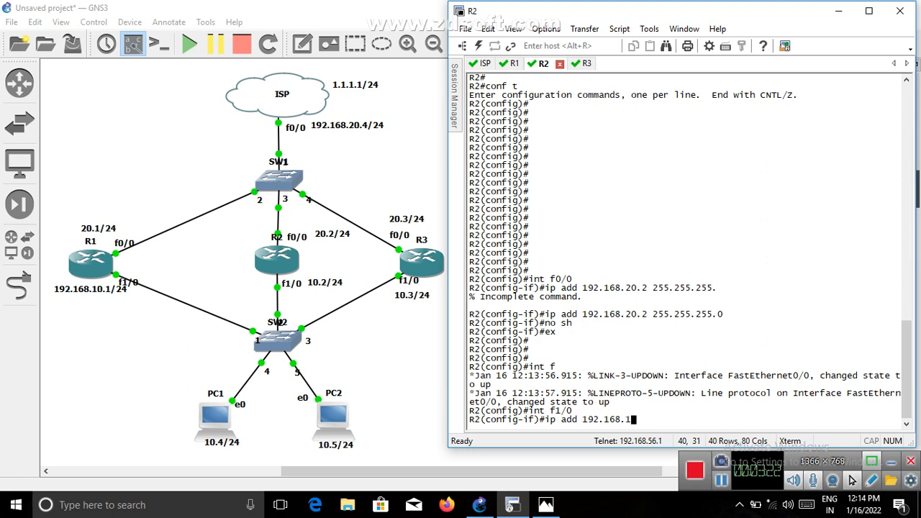
text(0.2 255.255.255.0)
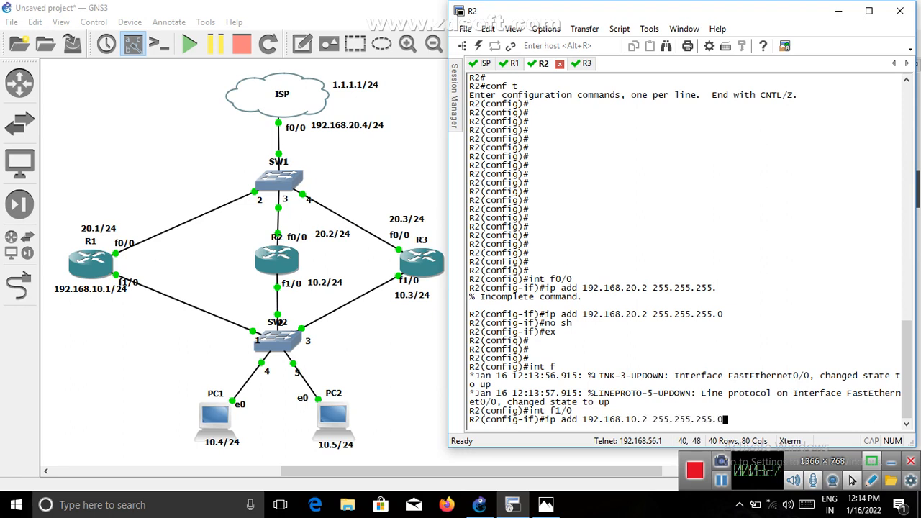
key(Return)
Enable R2's f1/0 interface with "no sh" and return to global configuration mode
text(no sh)
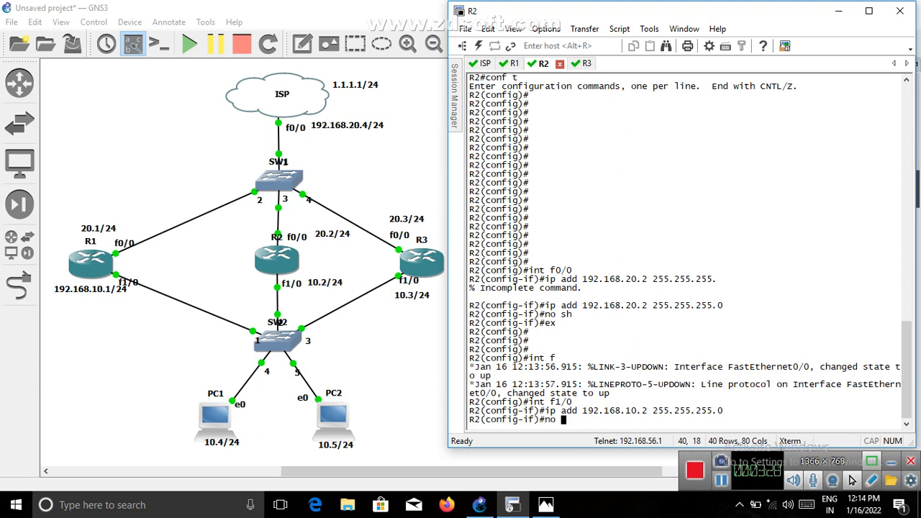
key(Return)
text(ex)
key(Return)
key(Return)
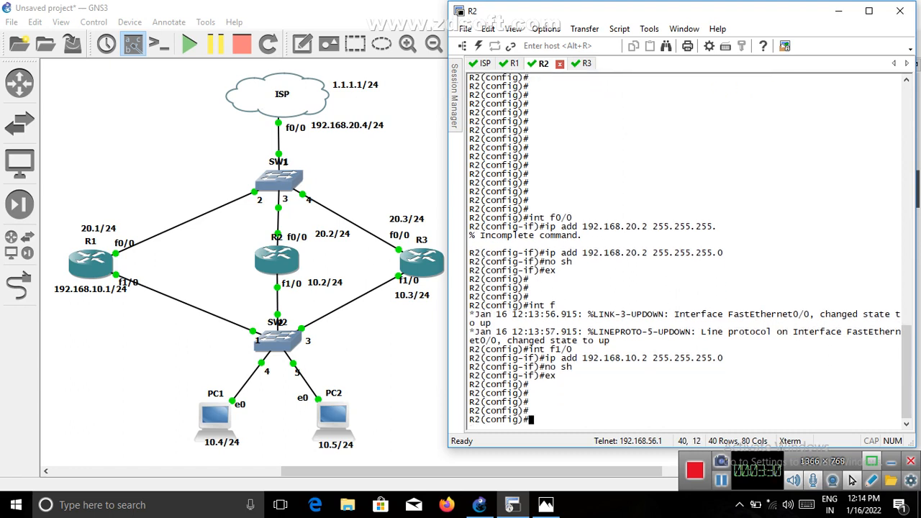
Show the brief IP interface summary on R2 with "do sh ip int bri"
text(do sh ip int bri)
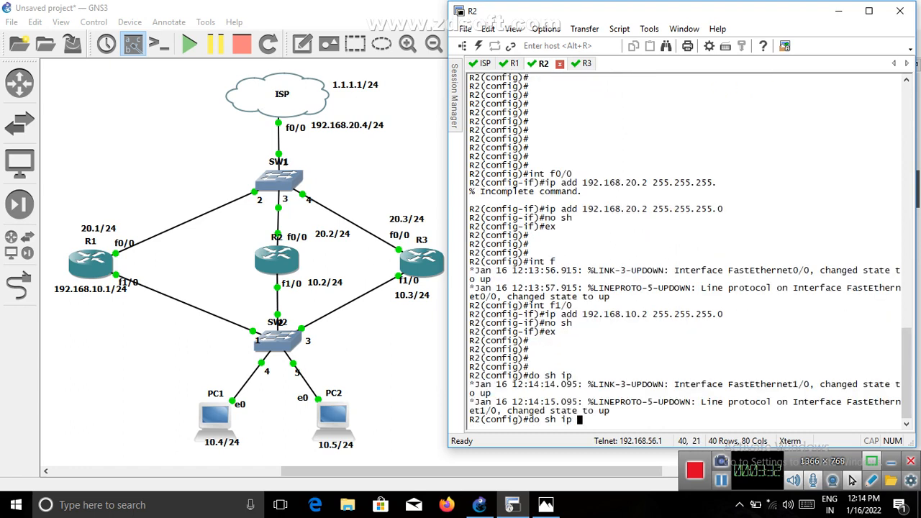
key(Return)
key(Return)
key(Return)
key(Return)
key(Return)
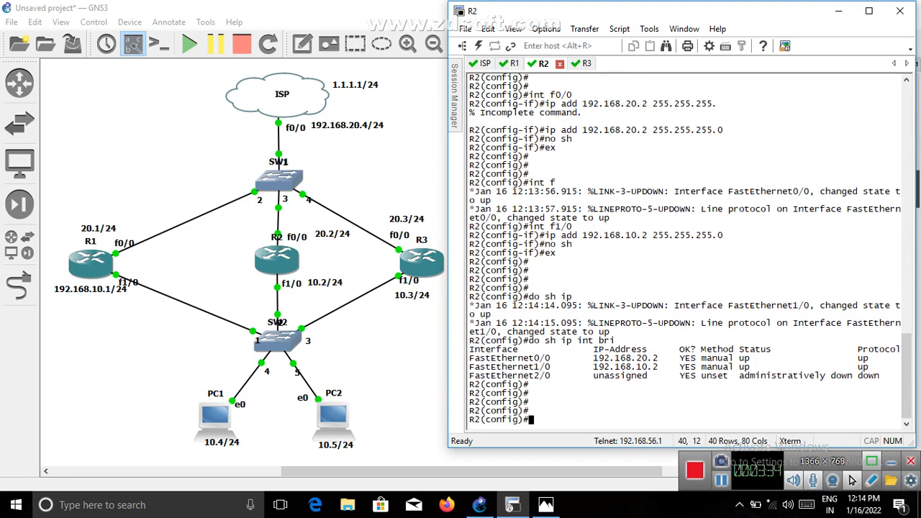
In R3's console, assign 192.168.20.3 with mask 255.255.255.0 to interface f0/0
click(587, 65)
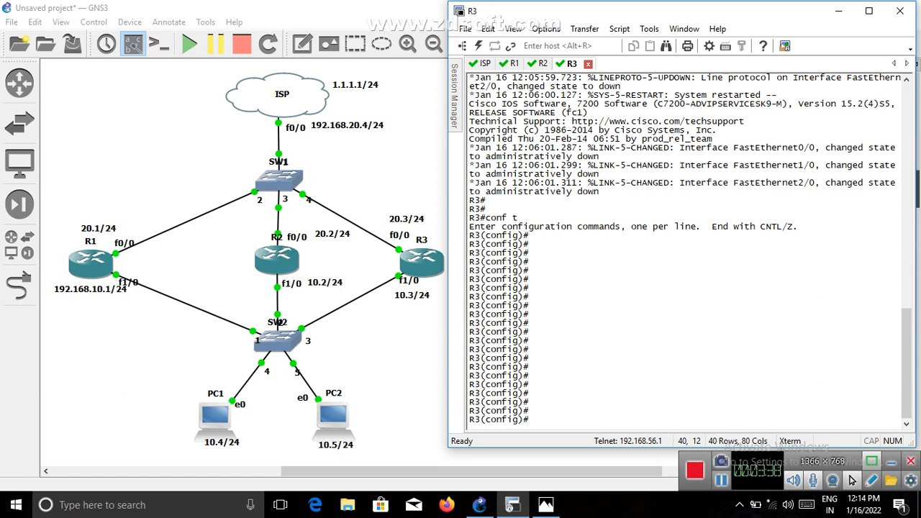
text(int f0/0)
key(Return)
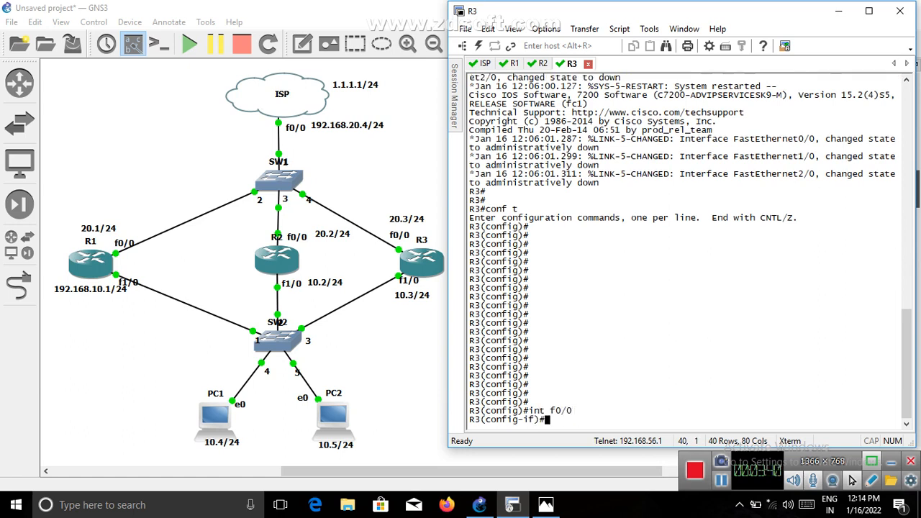
text(ip add 192.168)
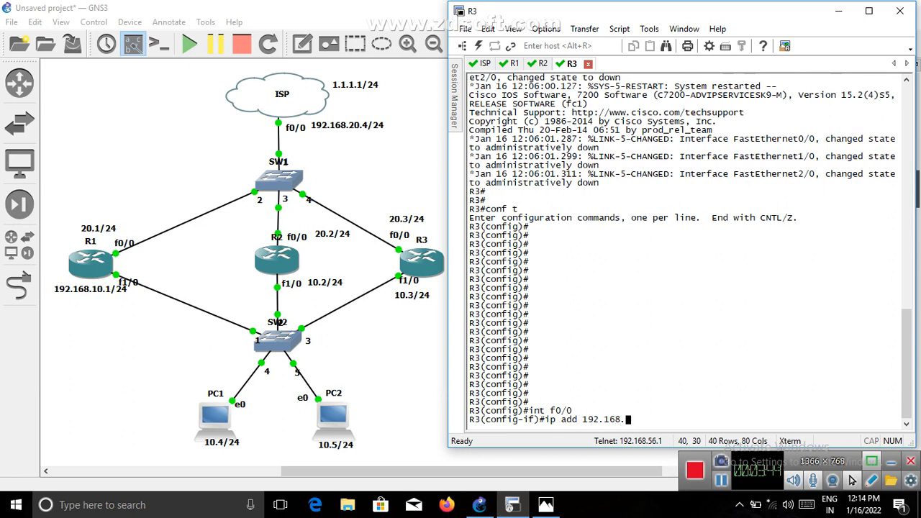
text(.20.3 255.255.2)
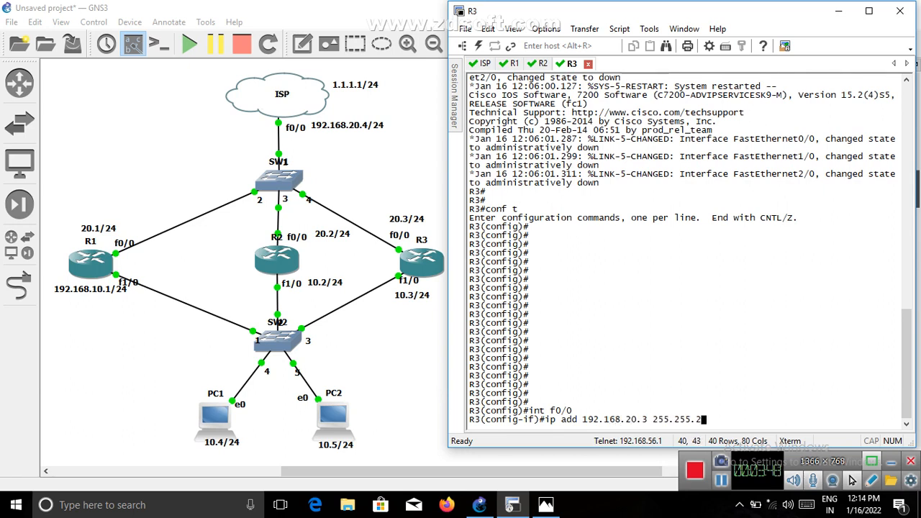
text(55.0)
key(Return)
Enable R3's f0/0 interface with "no sh" and return to global configuration mode
text(no)
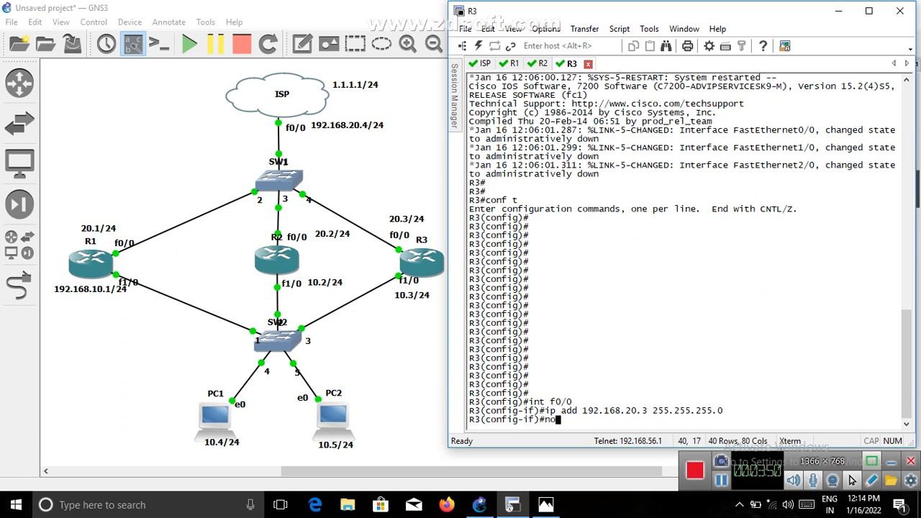
text( sh)
key(Return)
text(ex)
key(Return)
key(Return)
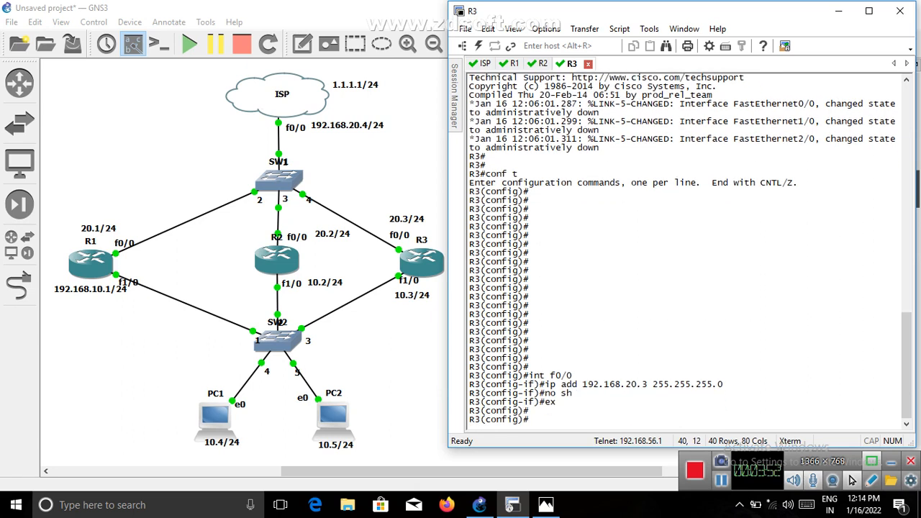
Assign 192.168.10.3 with mask 255.255.255.0 to R3's f1/0 interface
text(int f1/0)
key(Return)
text(ip )
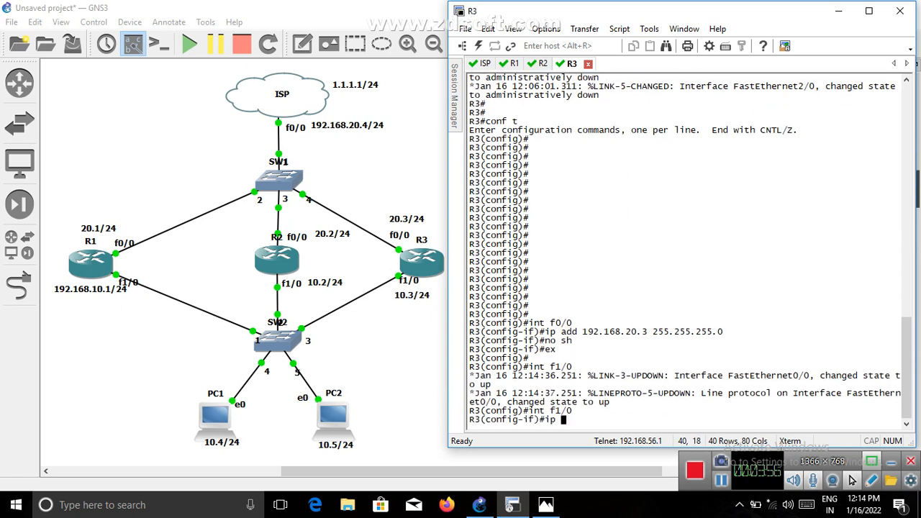
text(add 192.168.)
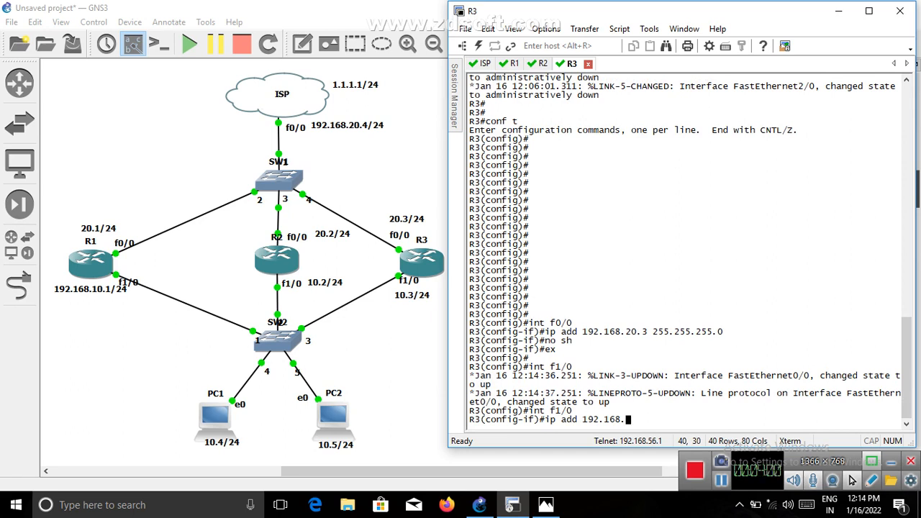
text(10.3 255.255.255.0)
key(Return)
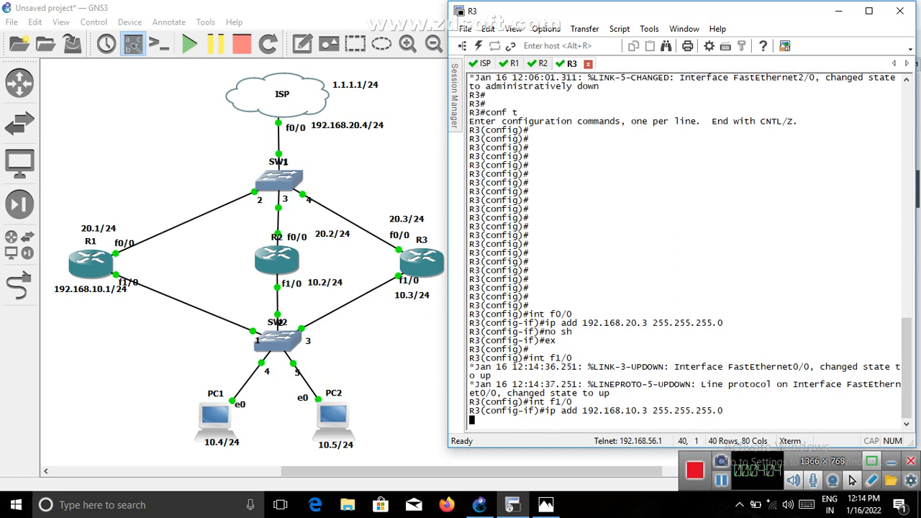
Enable R3's f1/0 interface with "no sh" and return to global configuration mode
text(no sh)
key(Return)
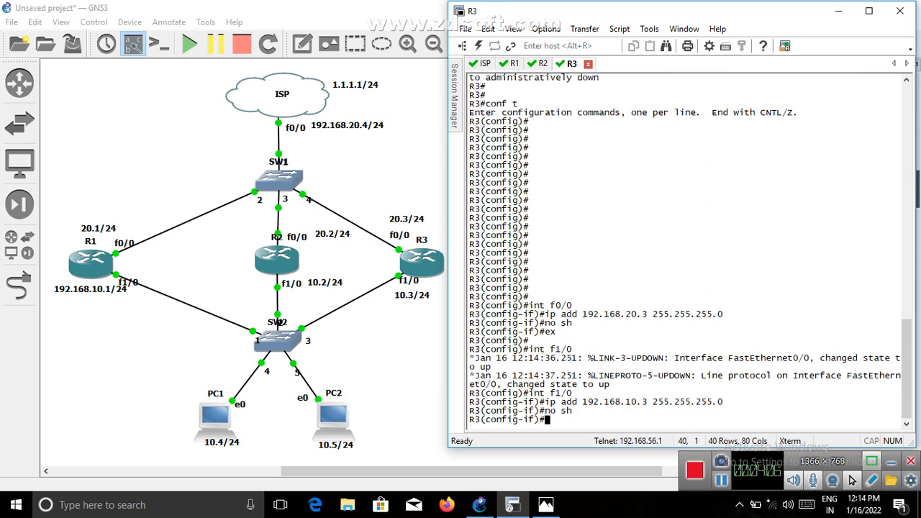
text(ex)
key(Return)
key(Return)
key(Return)
key(Return)
key(Return)
key(Return)
key(Return)
key(Return)
Show the brief IP interface summary on R3 with "do sh ip int bri"
text(d)
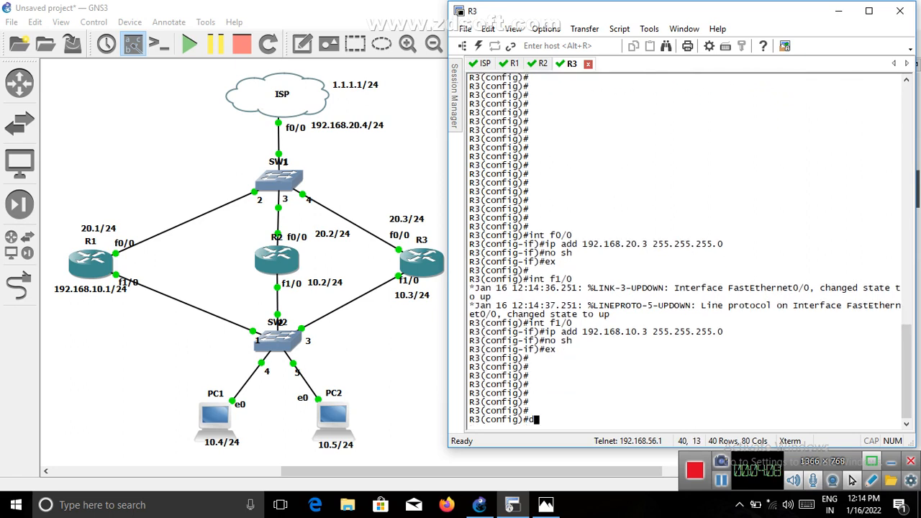
text(o sh ip i)
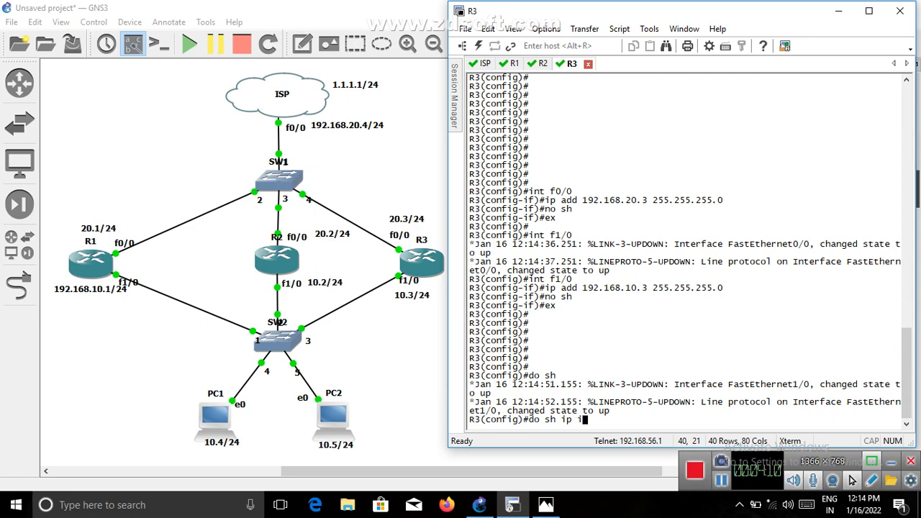
text(nt bri)
key(Return)
key(Return)
key(Return)
key(Return)
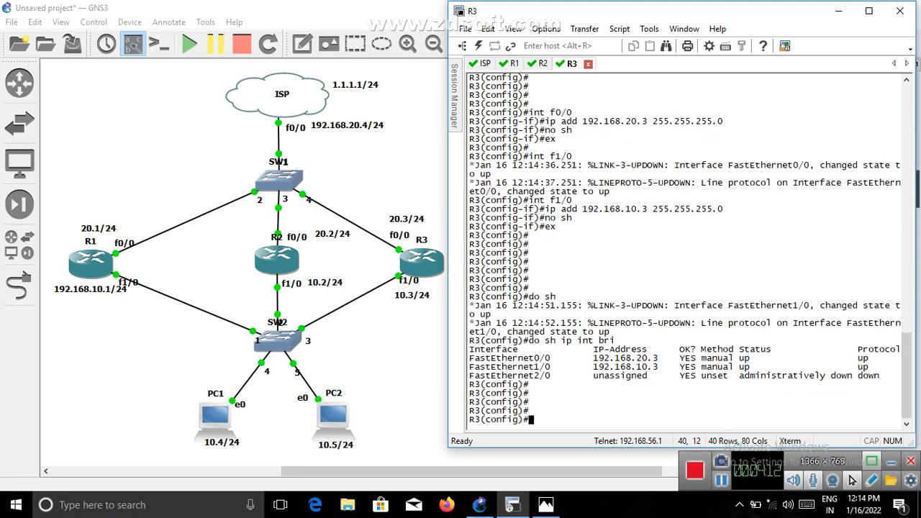
Review the interface address summaries in the ISP, R1 and R2 consoles in turn
click(482, 65)
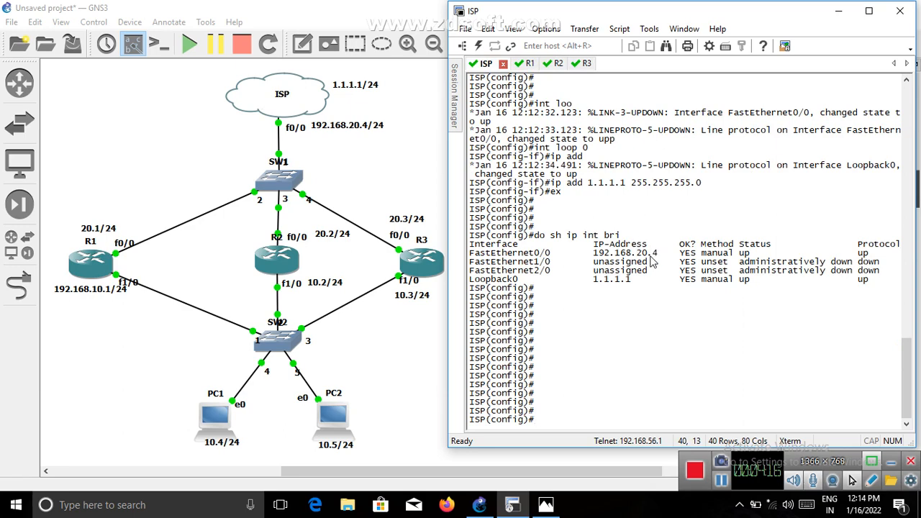
click(527, 66)
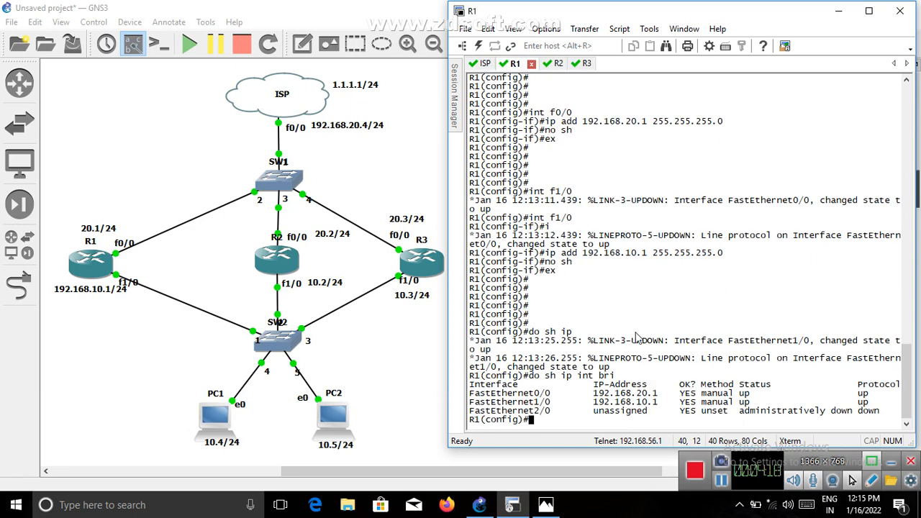
click(553, 66)
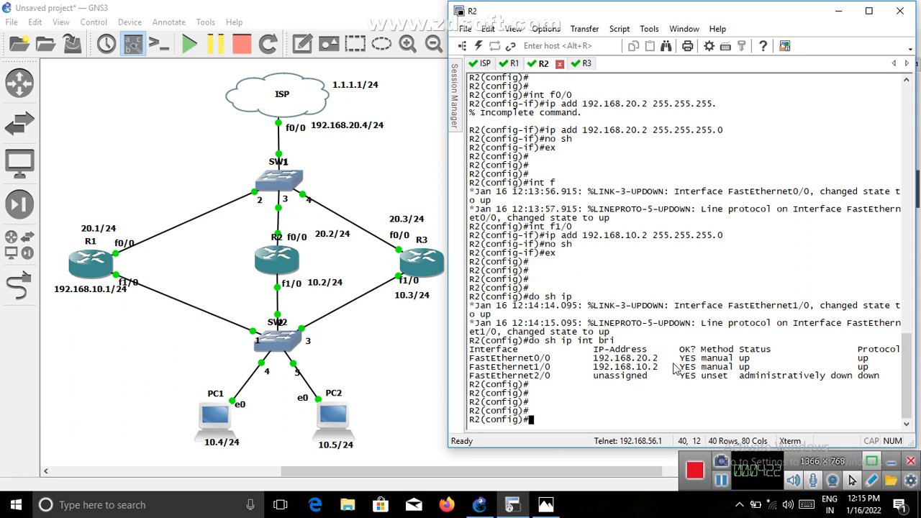
Review the interface address summary in R3's console and return to the ISP router's console
click(587, 65)
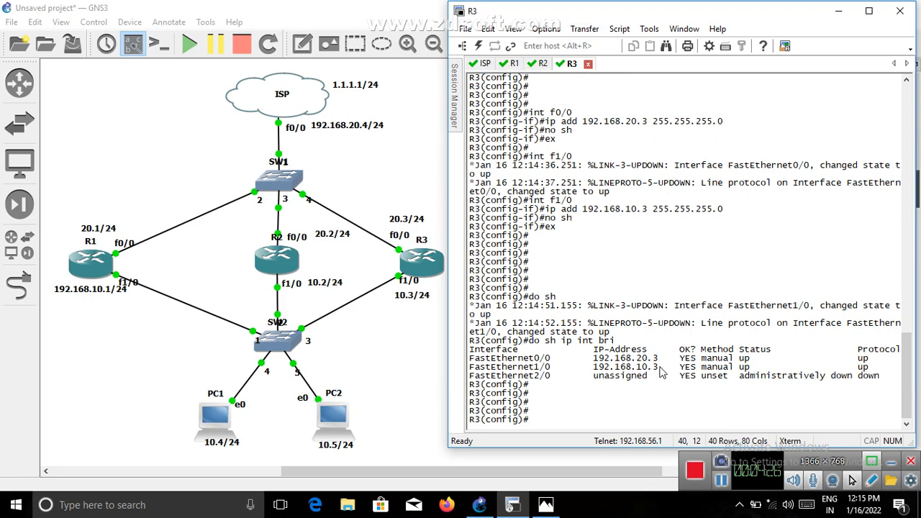
click(484, 64)
text(telnet)
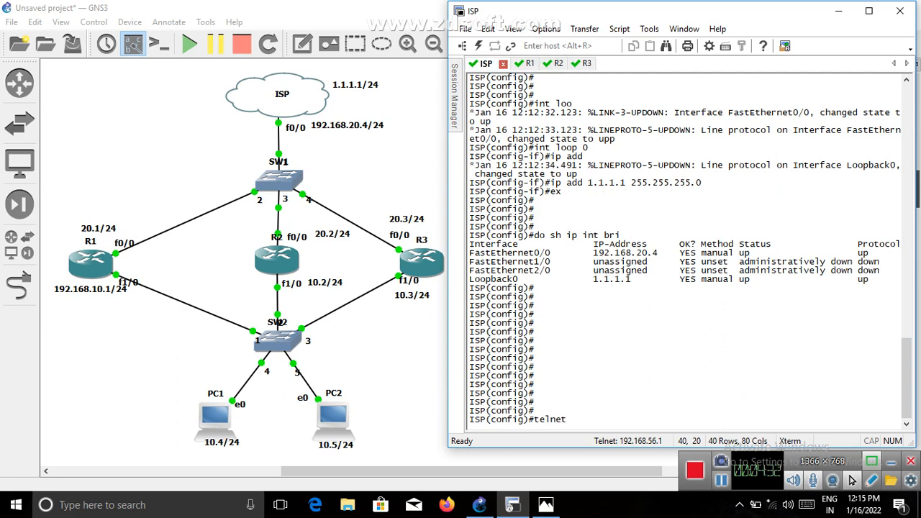
key(BackSpace)
key(BackSpace)
key(BackSpace)
key(BackSpace)
key(BackSpace)
key(BackSpace)
key(BackSpace)
Enter "line vty 0 4" on the ISP router and set the login password for those lines
text(line vty 0 4)
key(Return)
text(p)
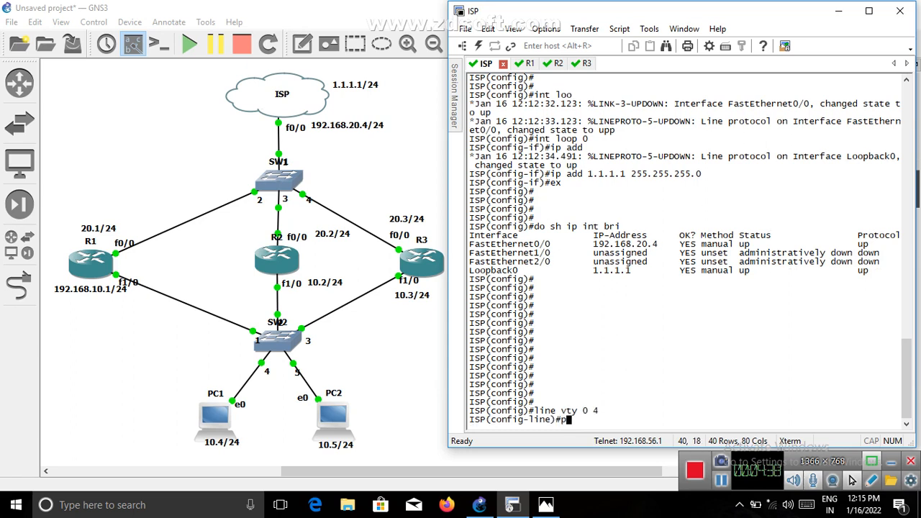
text(assword cisco)
key(Return)
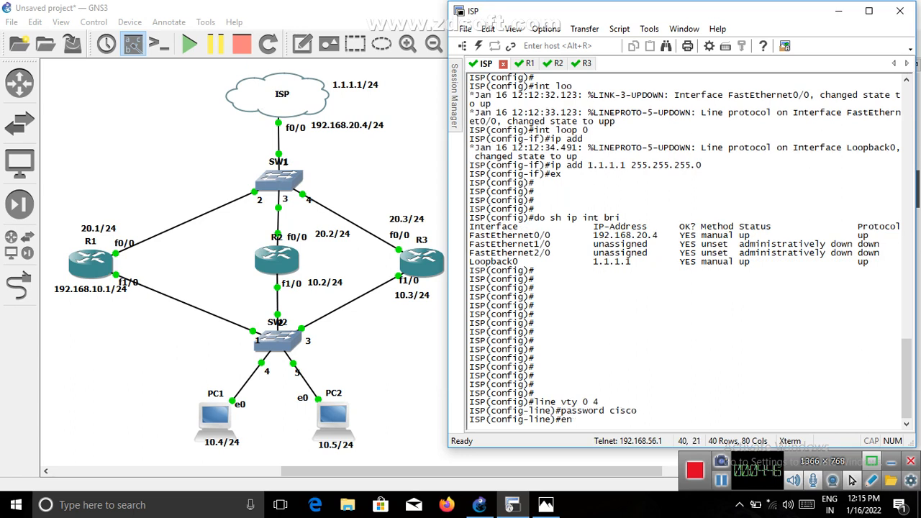
Set the enable password on the ISP router with the "en password" command
text(en password cisco)
key(Return)
key(Return)
key(Return)
key(Return)
key(Return)
key(Return)
key(Return)
key(Return)
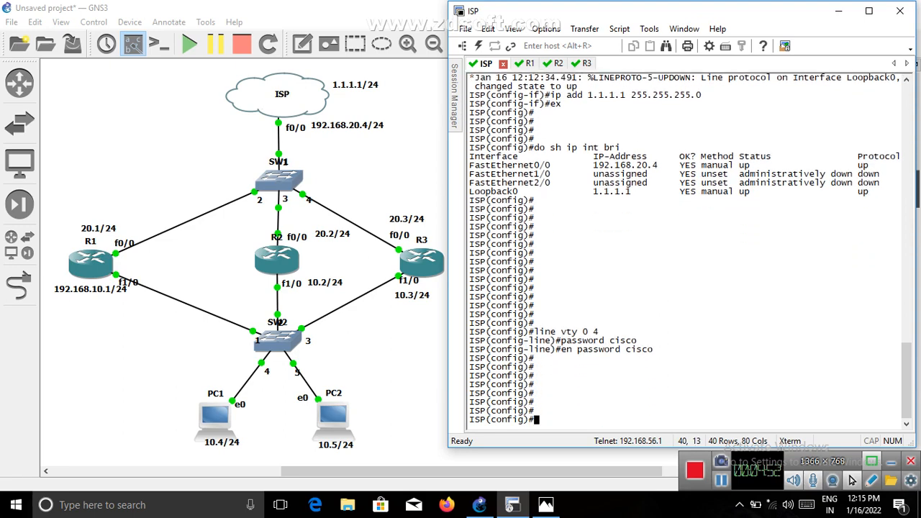
Create the local user admin on the ISP router with its account password
text(username admin )
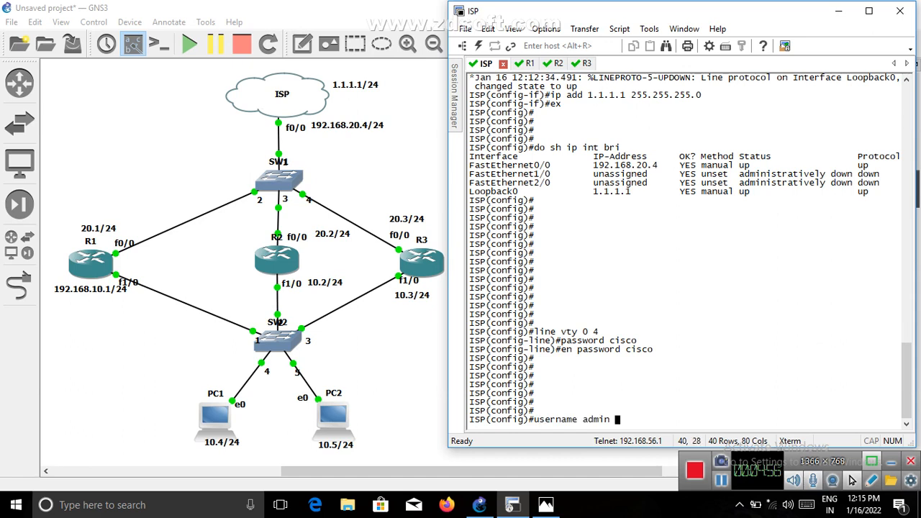
text(password cisco)
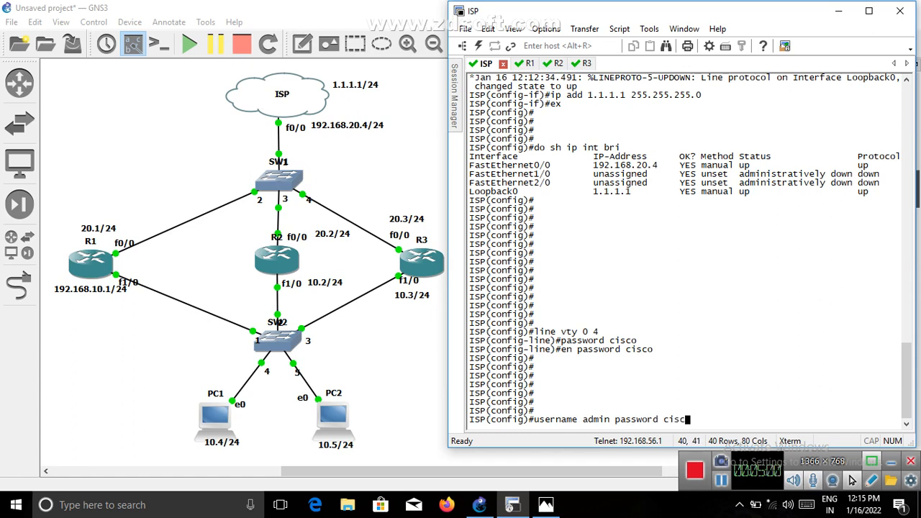
key(Return)
key(Return)
key(Return)
key(Return)
key(Return)
key(Return)
key(Return)
key(Return)
key(Return)
key(Return)
key(Return)
key(Return)
key(Return)
key(Return)
key(Return)
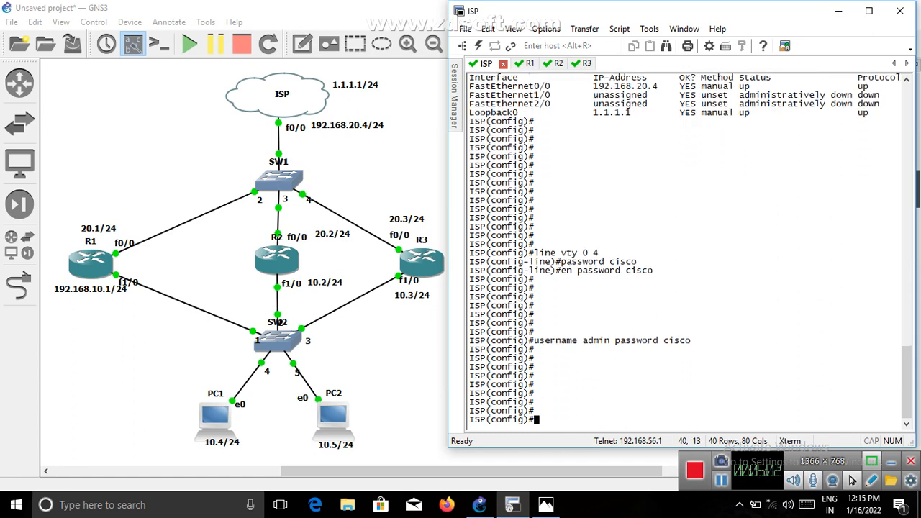
key(Return)
key(Return)
key(Return)
key(Return)
key(Return)
key(Return)
key(Return)
key(Return)
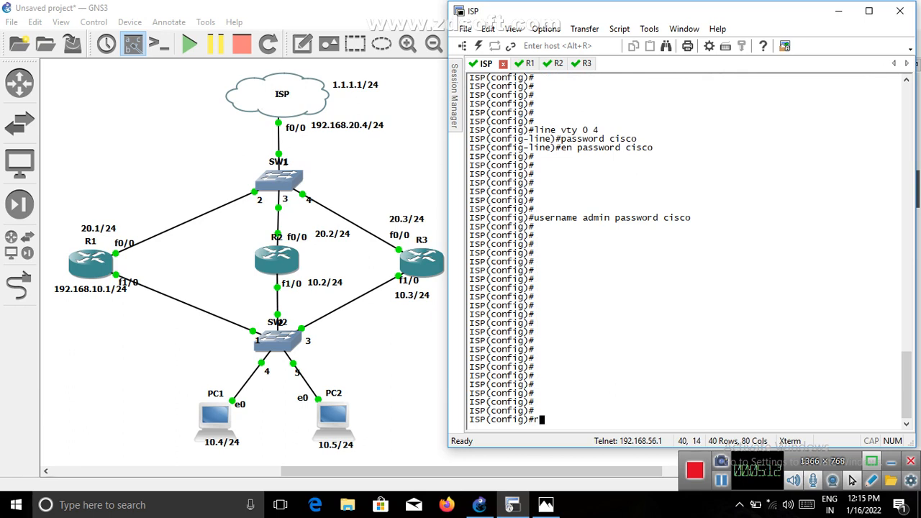
Start EIGRP with autonomous system 100 on the ISP router and disable auto-summary
text(outer r)
key(Return)
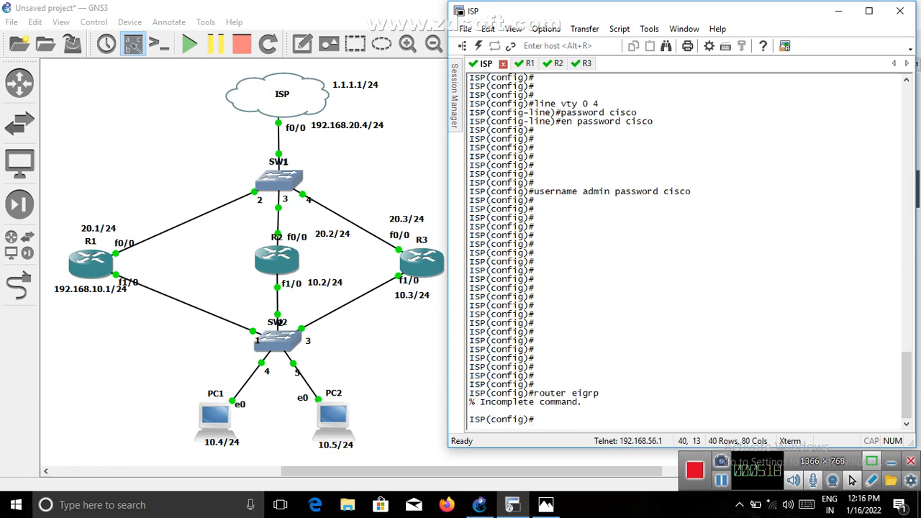
key(Up)
text(100)
key(Return)
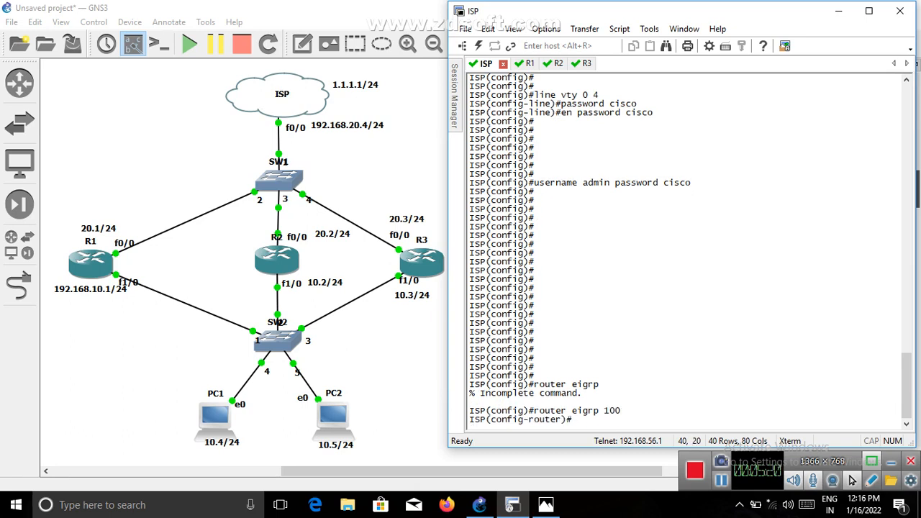
text(no aur)
text(o)
key(Tab)
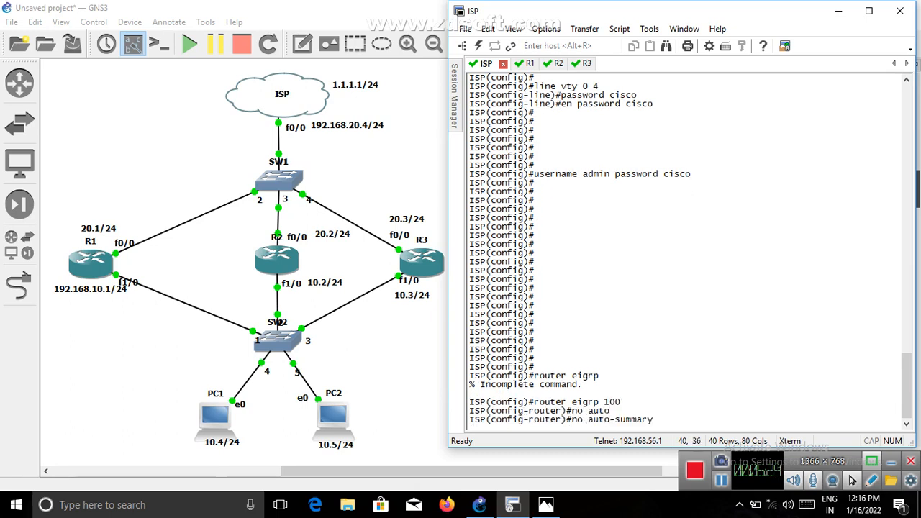
key(Return)
Add "network 0.0.0.0" to the ISP router's EIGRP 100 process and exit to global configuration mode
text(network)
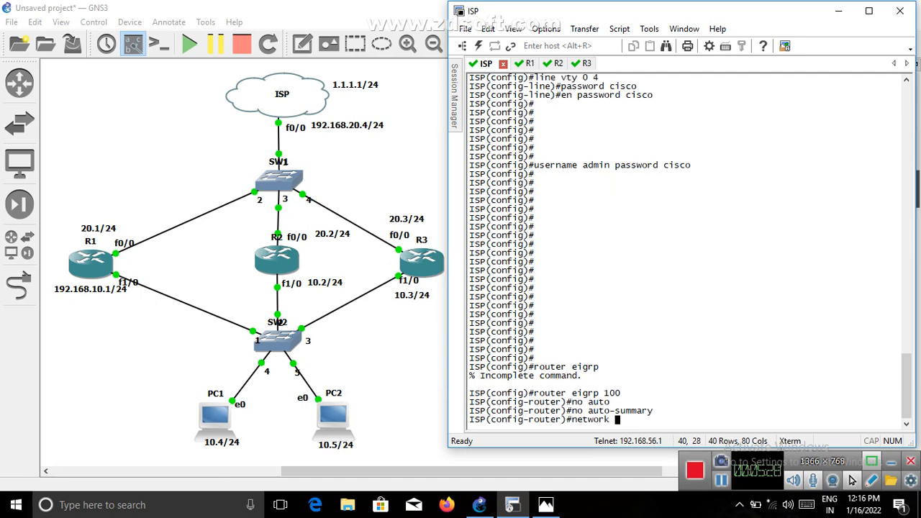
text( 0.0.0.0)
key(Return)
text(er)#e)
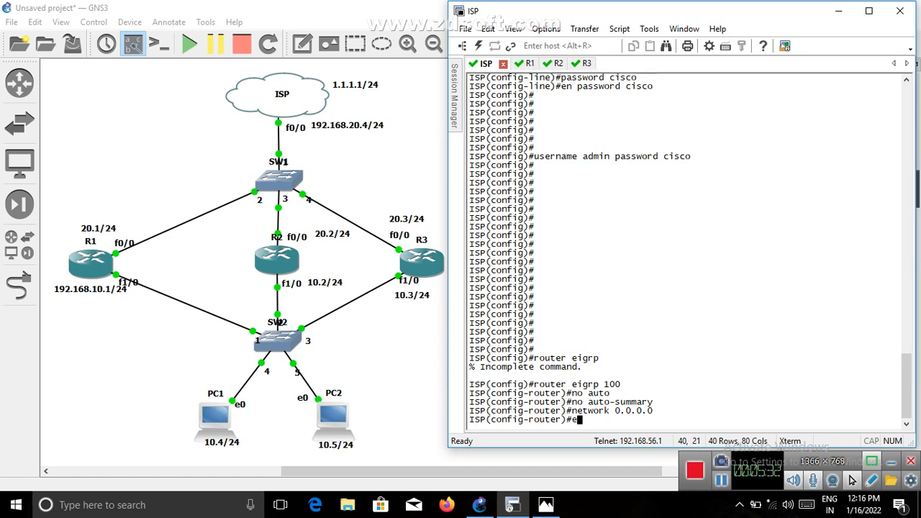
text(x)
key(Return)
key(Return)
key(Return)
key(Return)
key(Return)
key(Return)
key(Return)
key(Return)
key(Return)
key(Return)
key(Return)
key(Return)
key(Return)
key(Return)
key(Return)
key(Return)
key(Return)
key(Return)
key(Return)
key(Return)
Save the ISP router's configuration with "do wr", accepting the NVRAM overwrite
text(d)
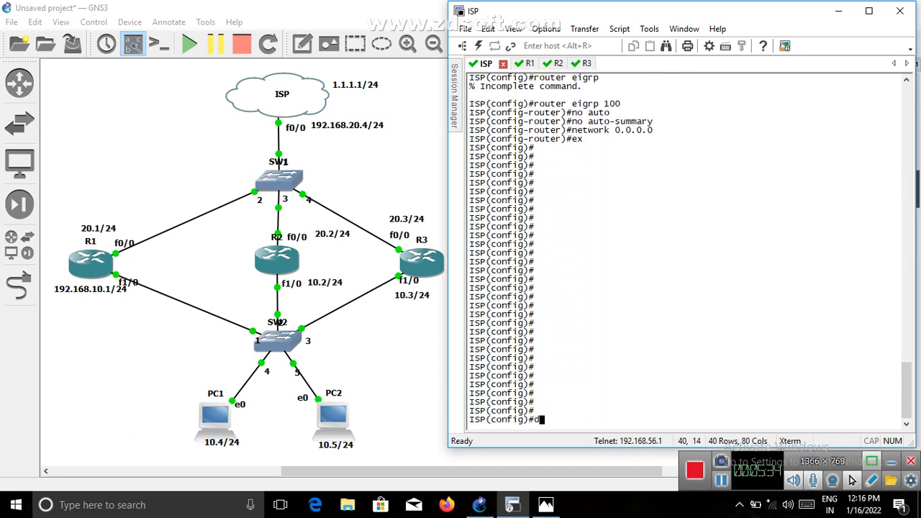
text(o wr)
key(Return)
key(Return)
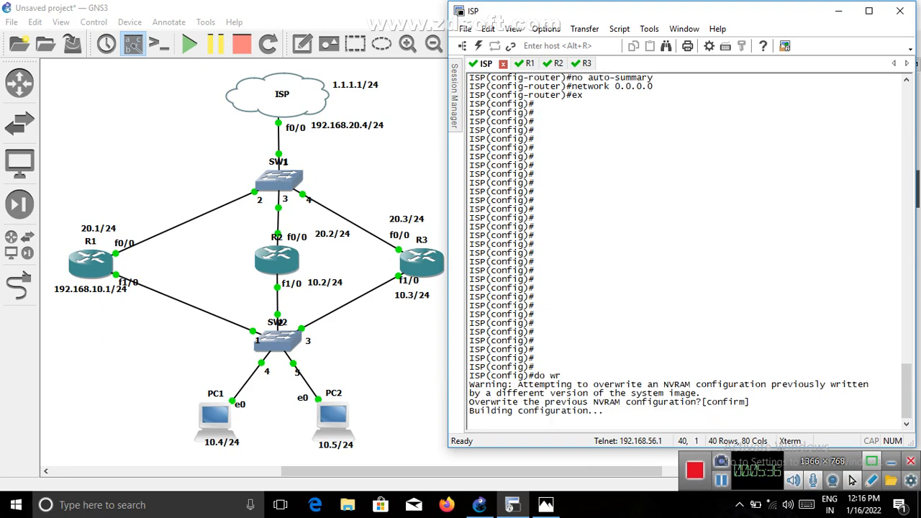
In R1's console, start EIGRP with autonomous system 100 and disable auto-summary
click(525, 64)
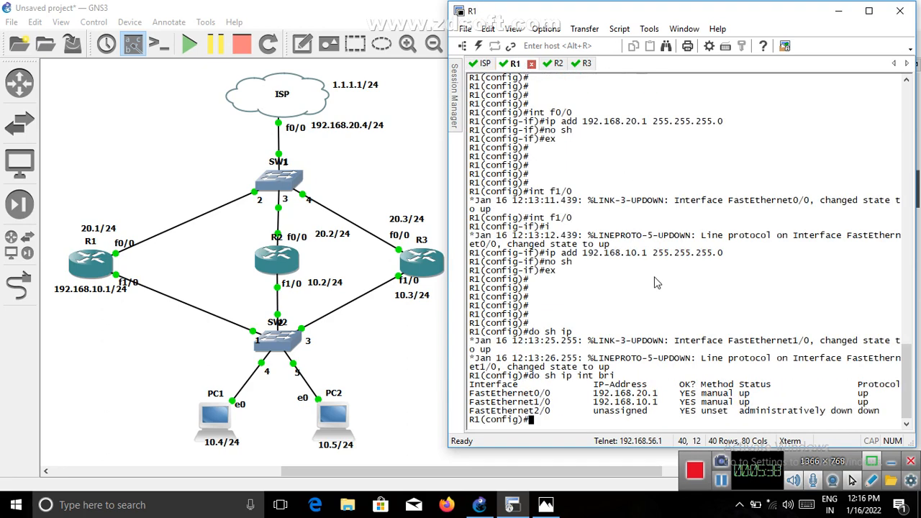
key(Return)
key(Return)
key(Return)
key(Return)
text(ro)
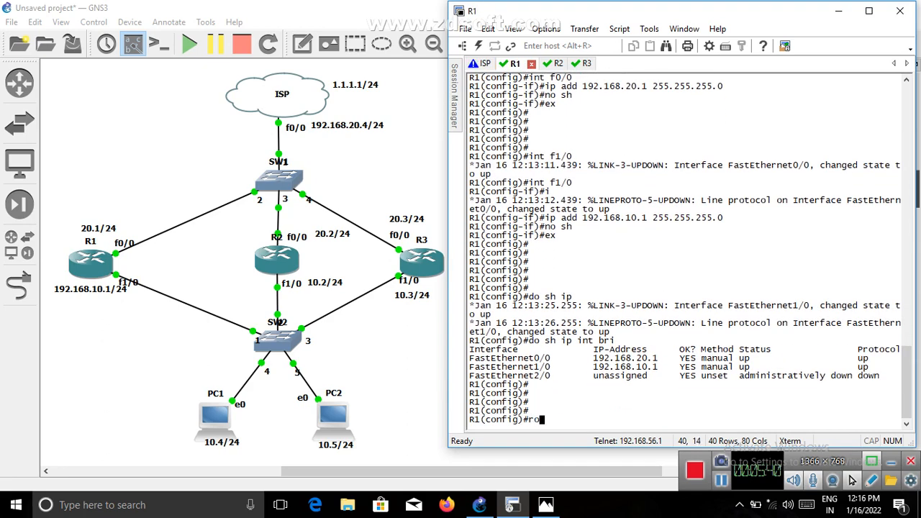
text(uter eigrp 1)
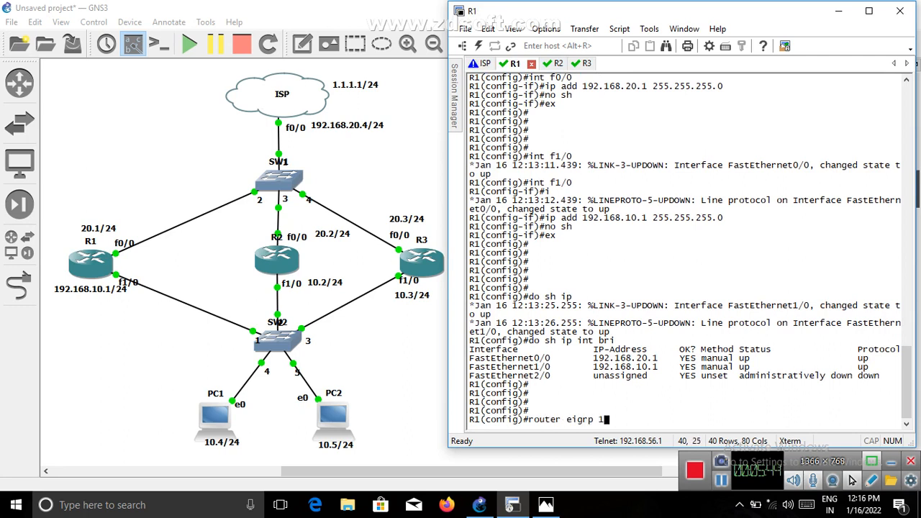
text(00)
key(Return)
text(no )
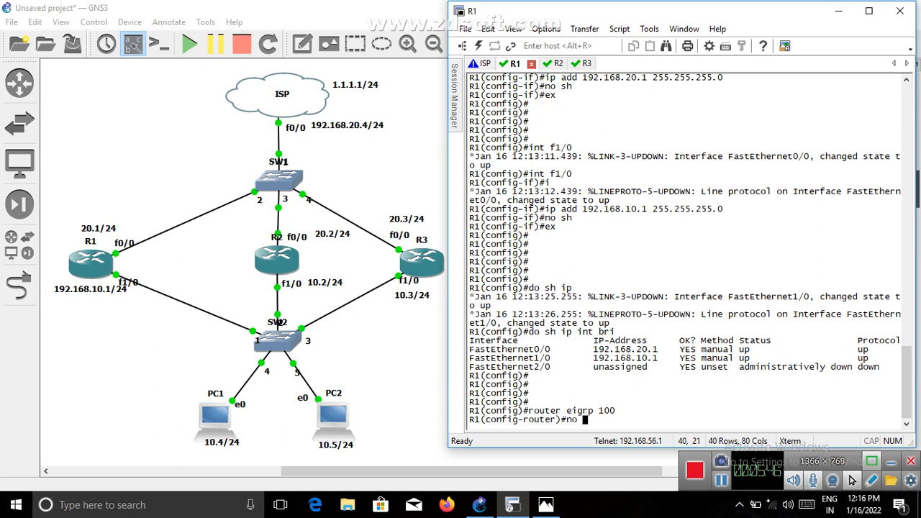
text(auto)
key(Tab)
key(Return)
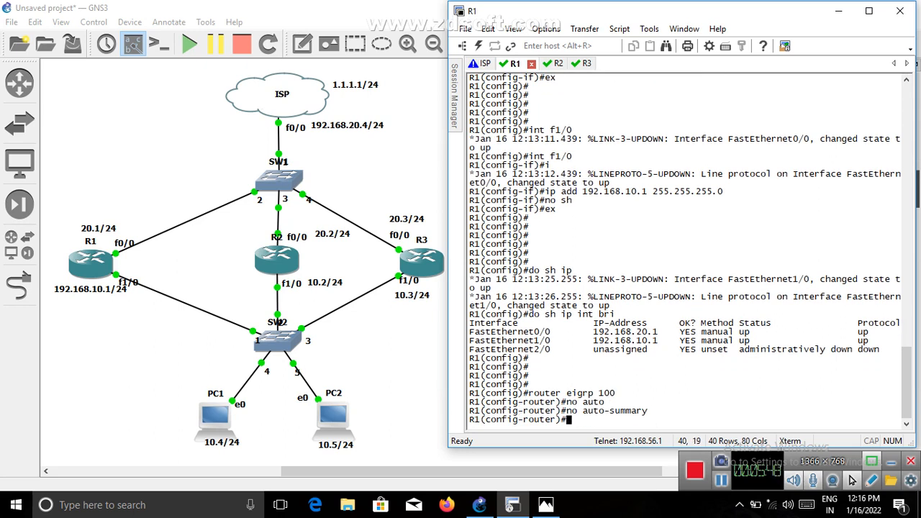
Add "network 0.0.0.0" to R1's EIGRP 100 process and exit to global configuration mode
text(network 0.0.0)
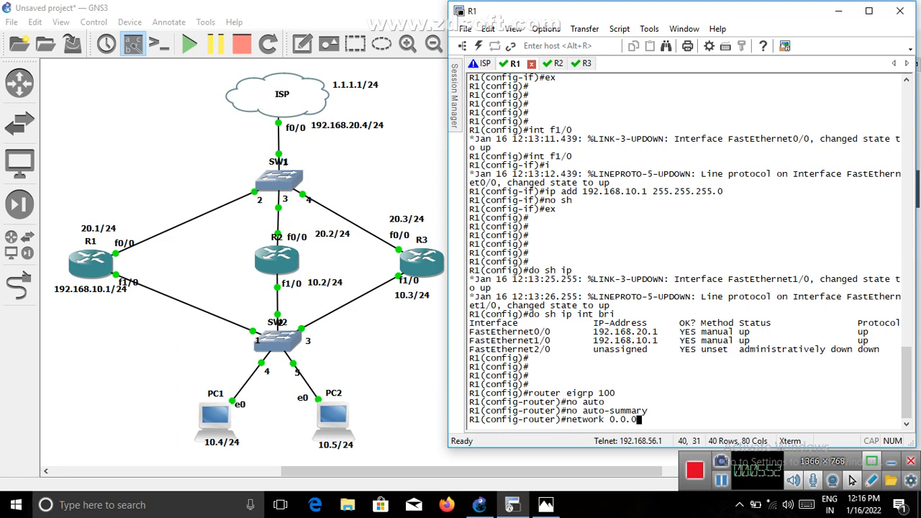
text(.0)
key(Return)
text(ex)
key(Return)
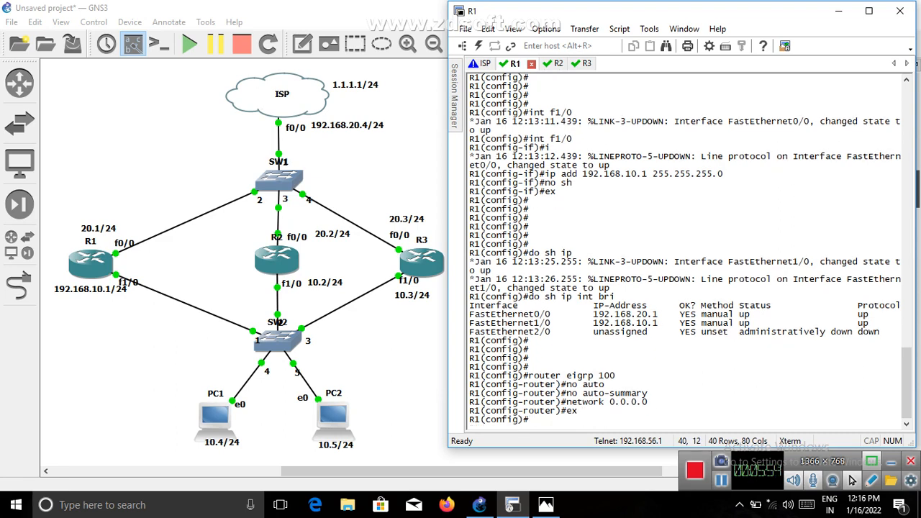
key(Return)
key(Return)
key(Return)
key(Return)
key(Return)
key(Return)
key(Return)
key(Return)
key(Return)
key(Return)
key(Return)
Save R1's configuration with "do wr", accepting the NVRAM overwrite
text(do wr)
key(Return)
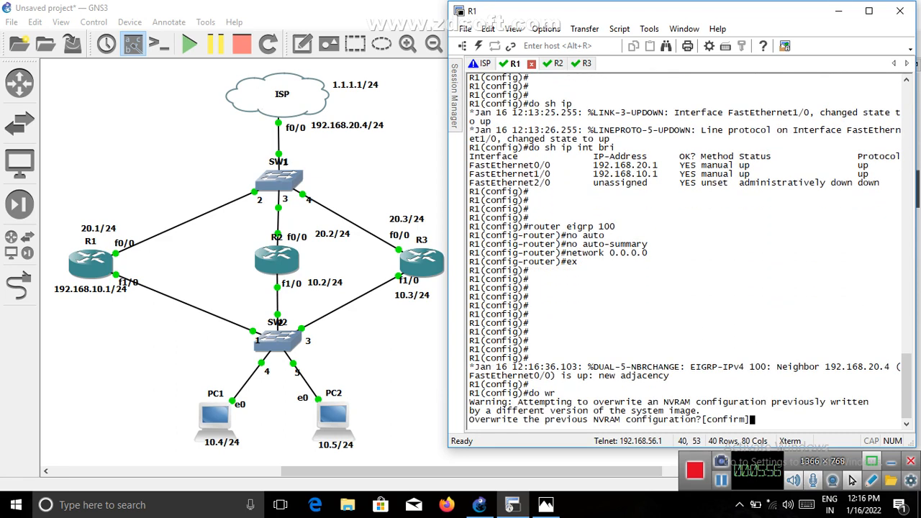
key(Return)
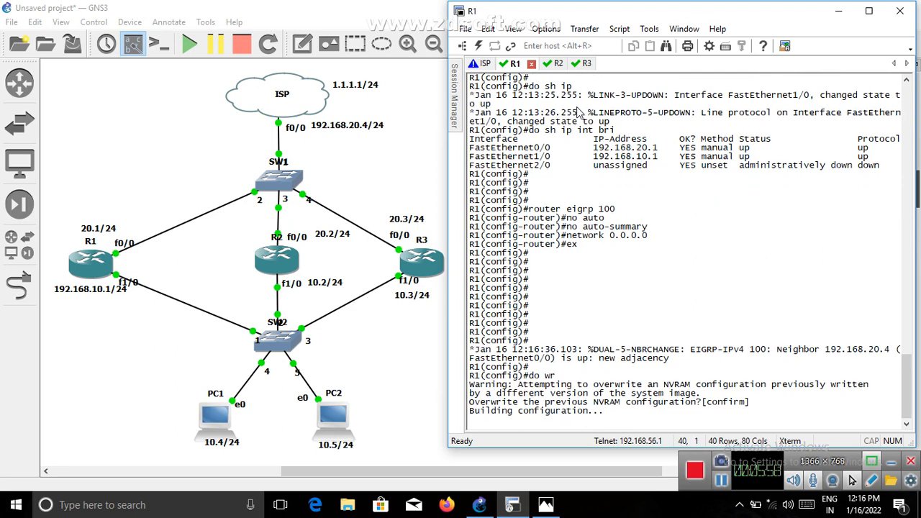
In R2's console, start EIGRP with autonomous system 100 and add "network 0.0.0.0"
click(561, 64)
text(ro)
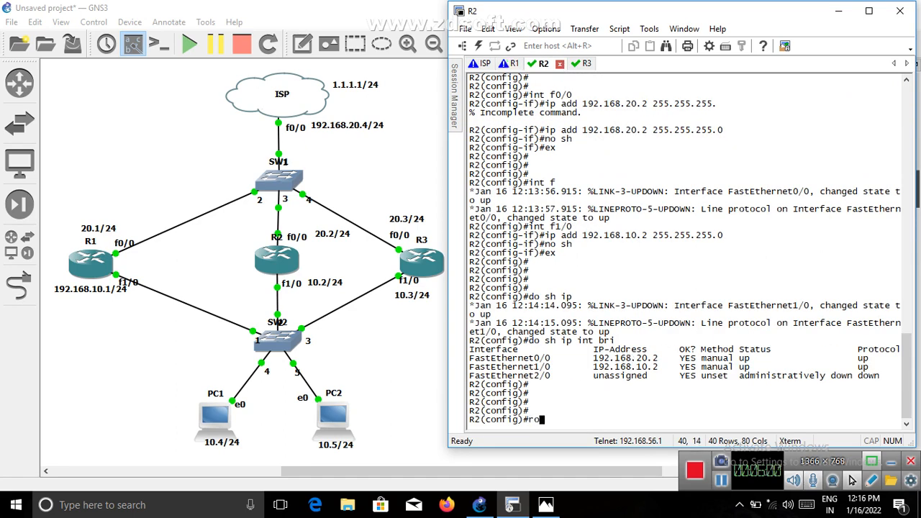
text(uter eigrp 100)
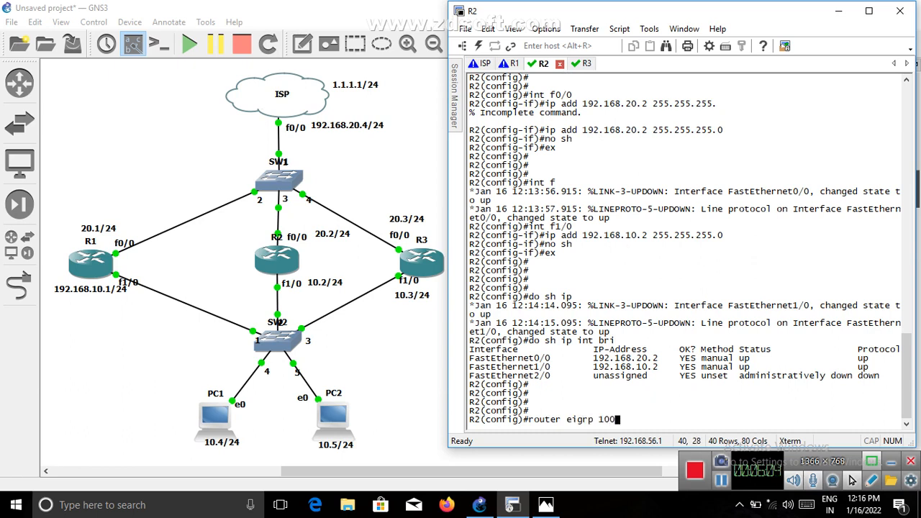
key(Return)
text(net)
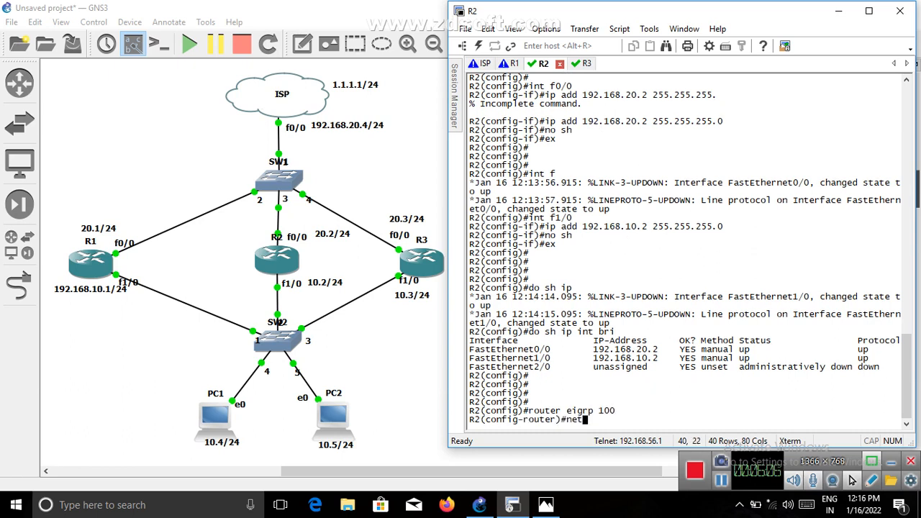
text(work 0.0.0.)
key(BackSpace)
text(0)
key(Return)
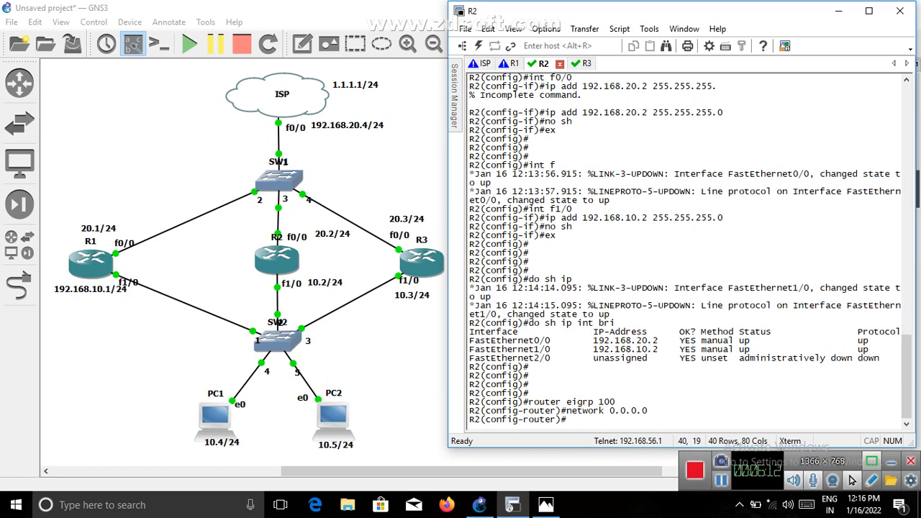
text(ex)
key(Return)
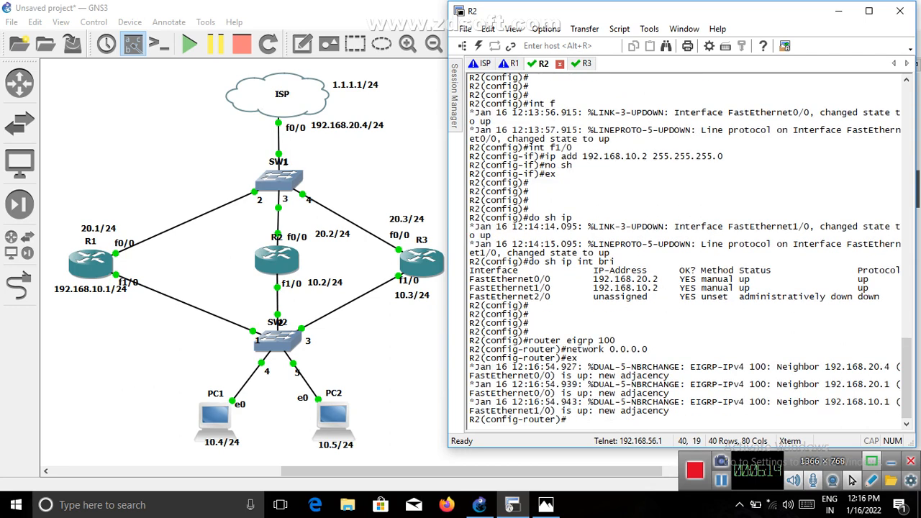
text(net)
key(Return)
key(Return)
key(Return)
key(Return)
key(Return)
key(Return)
key(Return)
key(Return)
key(Return)
key(Return)
key(Return)
Disable auto-summary in R2's EIGRP 100 process and exit to global configuration mode
text(no )
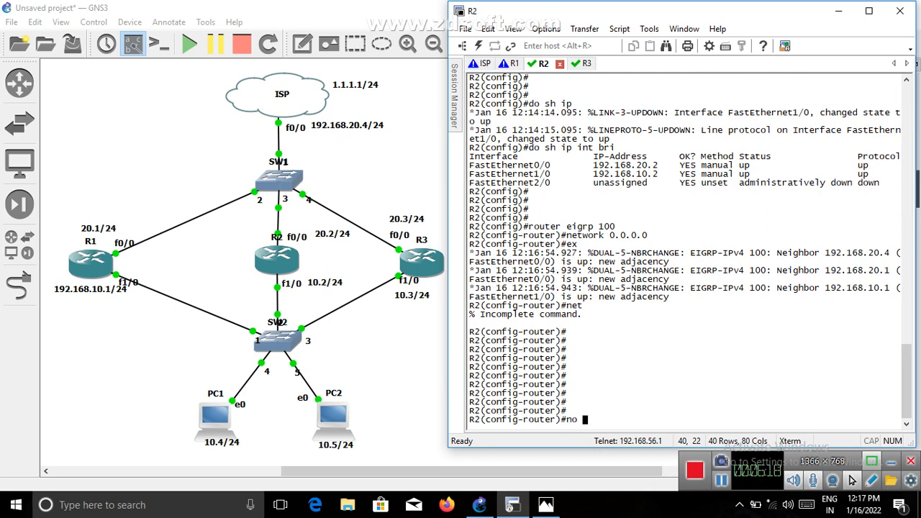
text(auto)
key(Tab)
key(Return)
key(Return)
key(Return)
key(Return)
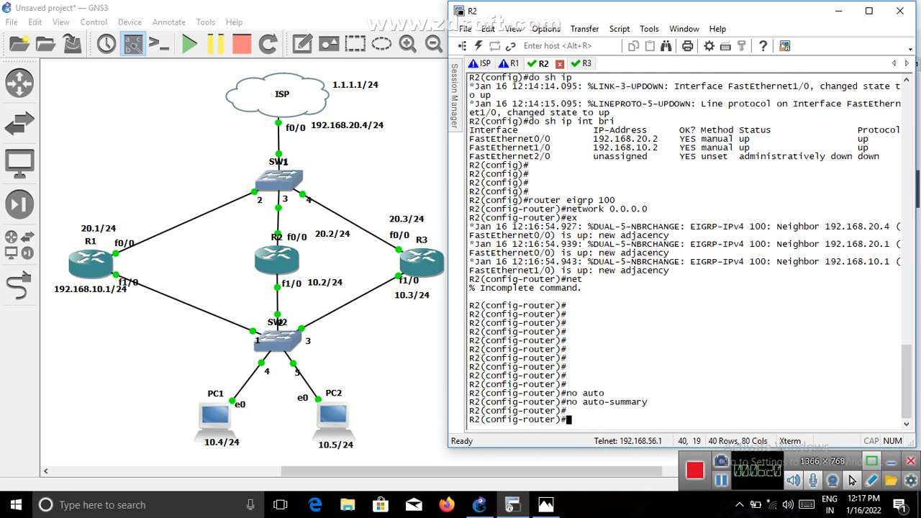
text(ex)
key(Return)
key(Return)
key(Return)
key(Return)
key(Return)
key(Return)
key(Return)
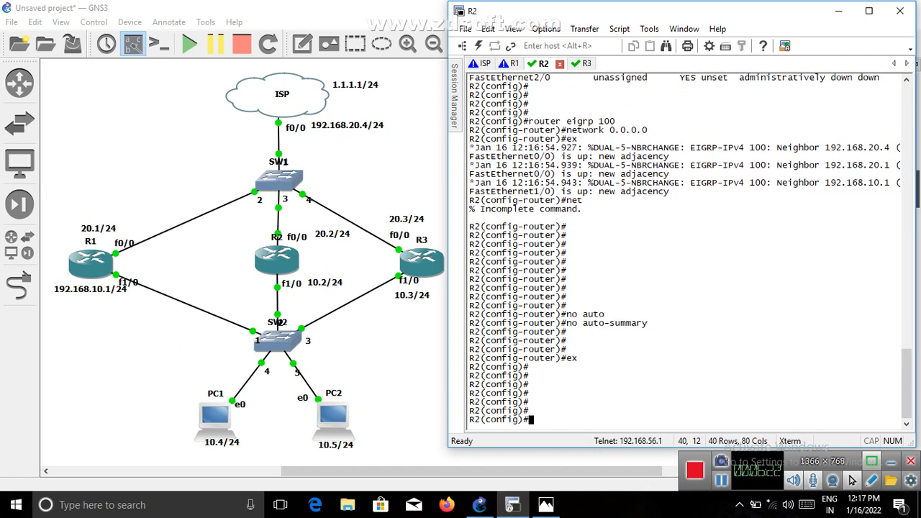
Save R2's configuration with "do wr", accepting the NVRAM overwrite
text(do wr)
key(Return)
key(Return)
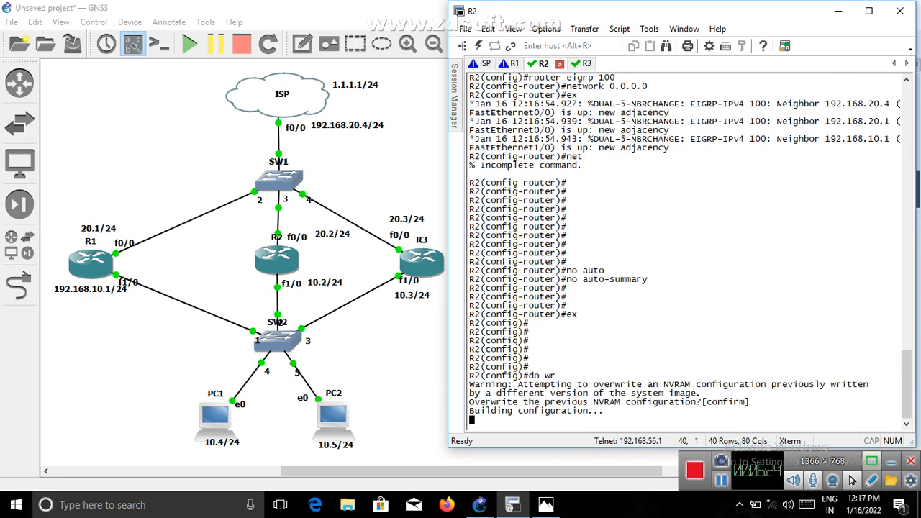
In R3's console, start EIGRP with autonomous system 100 and enable auto-summary
click(583, 64)
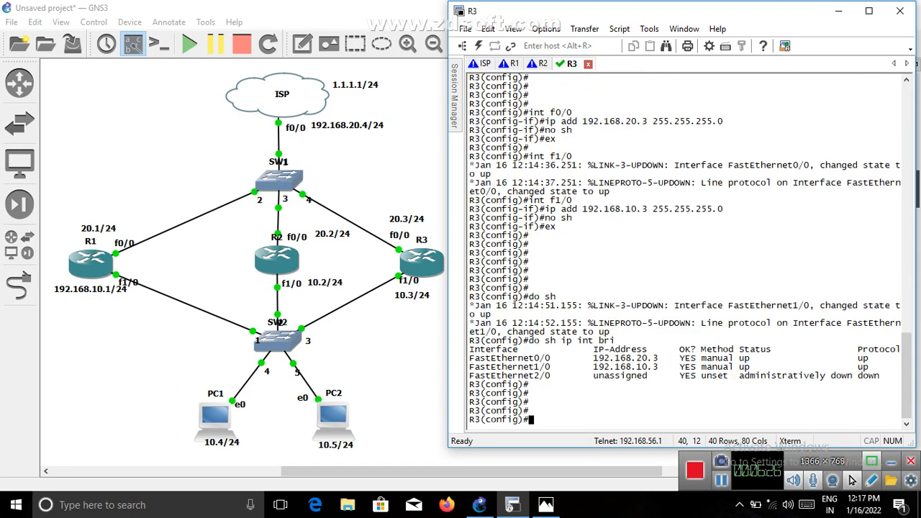
text(router eigrp 100)
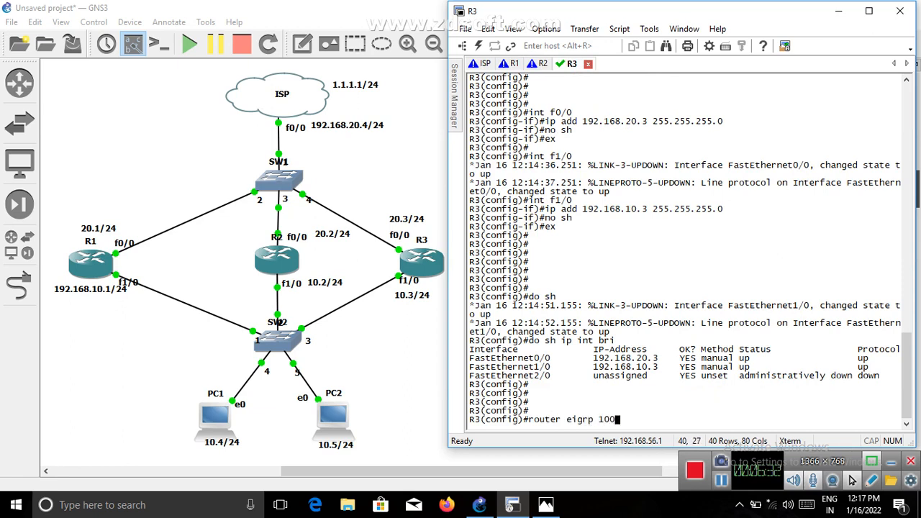
key(Return)
text(a)
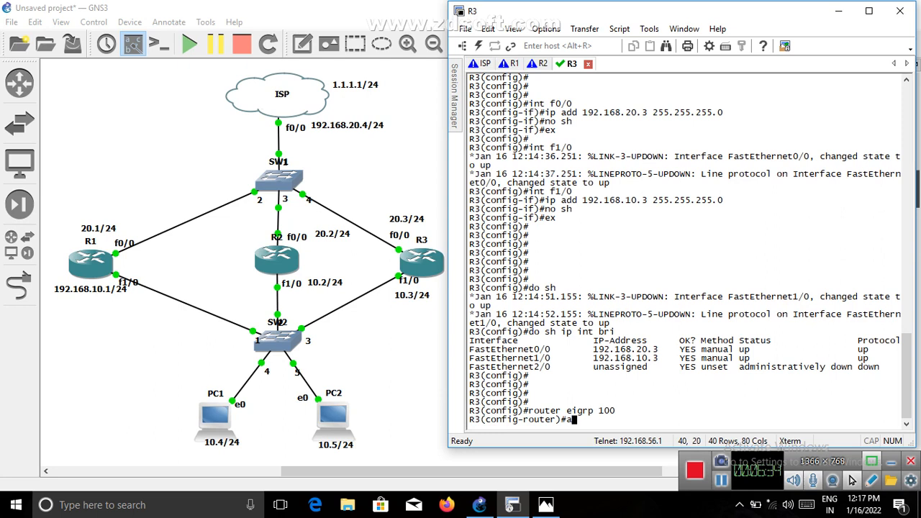
text(uto)
key(Tab)
key(Return)
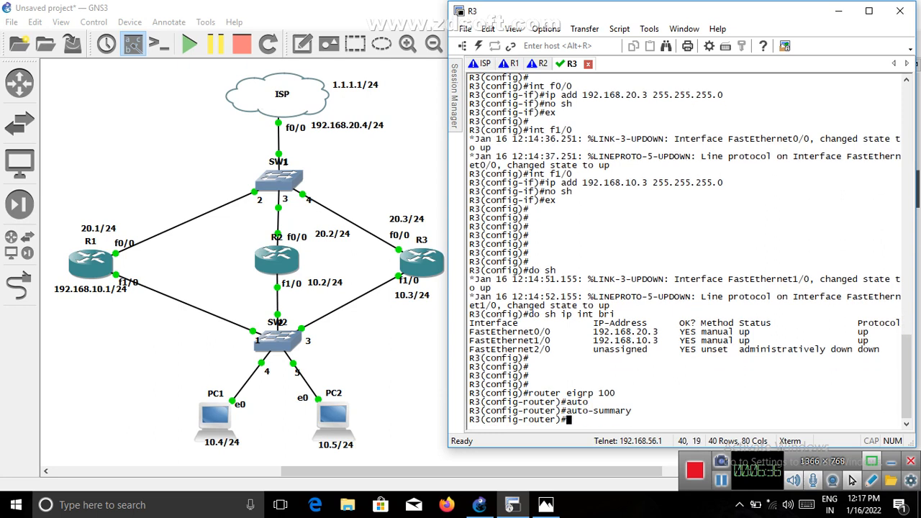
Add "network 0.0.0.0" to R3's EIGRP 100 process and exit to global configuration mode
text(network 0.0.0.0.)
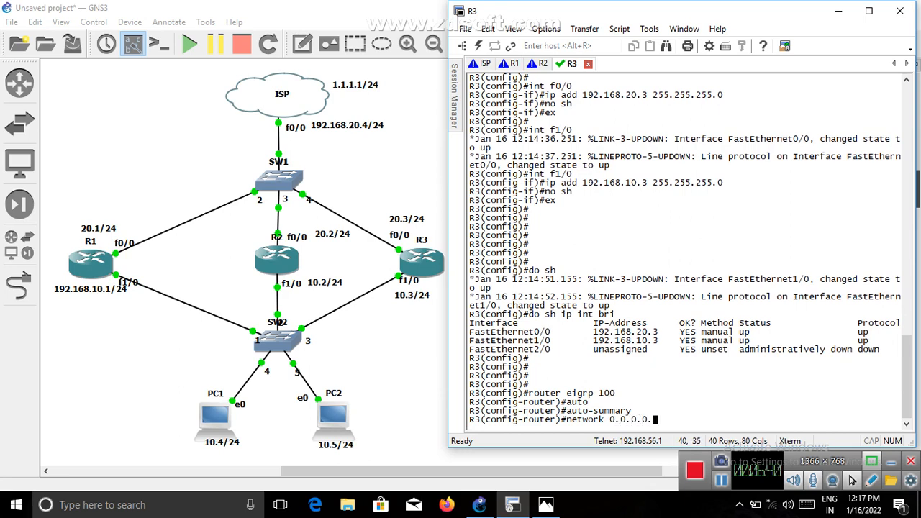
key(Return)
key(Return)
key(Return)
key(Return)
key(Return)
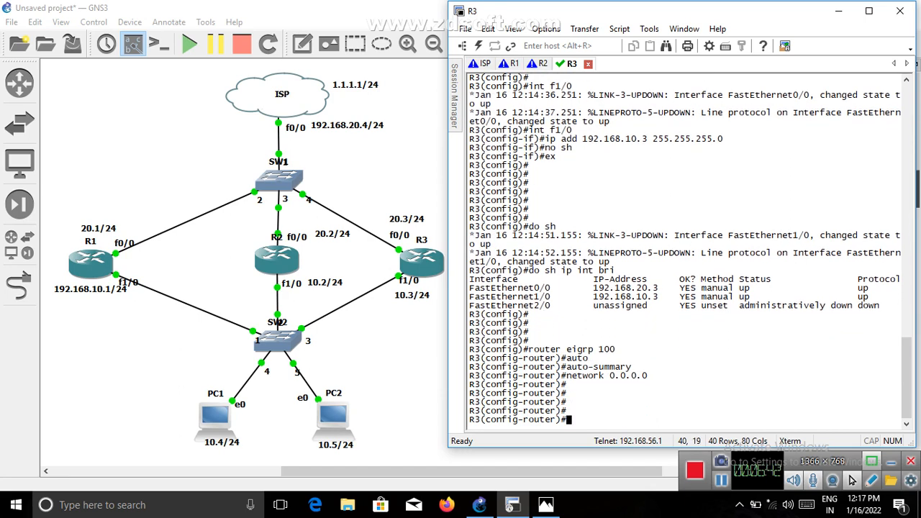
text(ex)
key(Return)
key(Return)
key(Return)
key(Return)
Save R3's configuration with "do wr", accepting the NVRAM overwrite
text(do wr)
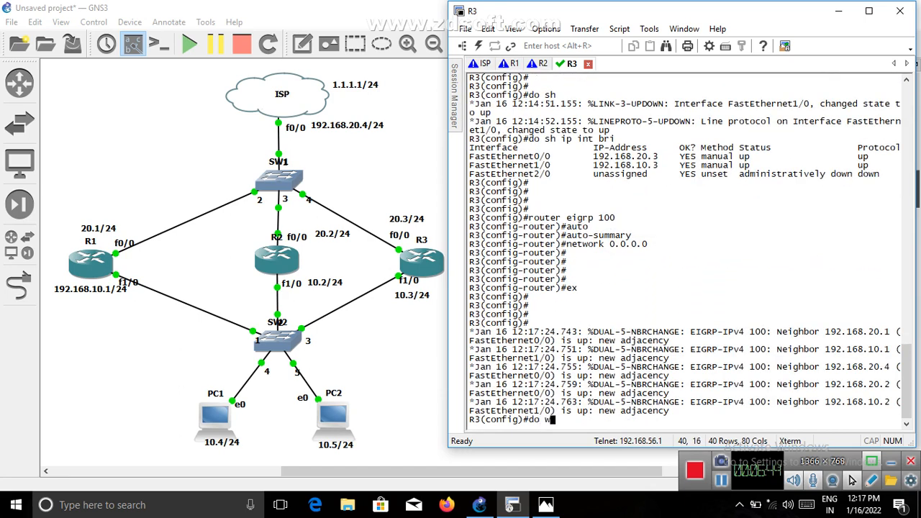
key(Return)
key(Return)
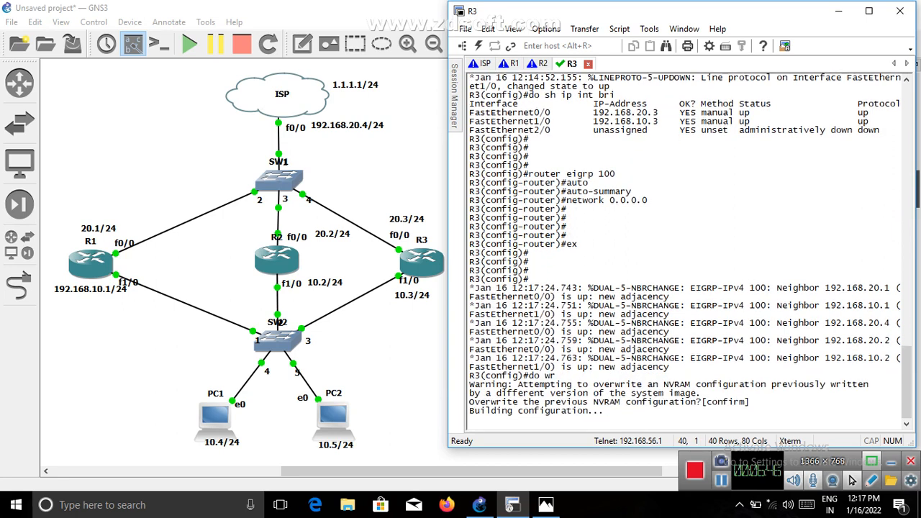
key(Return)
key(Return)
key(Return)
key(Return)
key(Return)
key(Return)
key(Return)
key(Return)
key(Return)
key(Return)
key(Return)
key(Return)
key(Return)
key(Return)
key(Return)
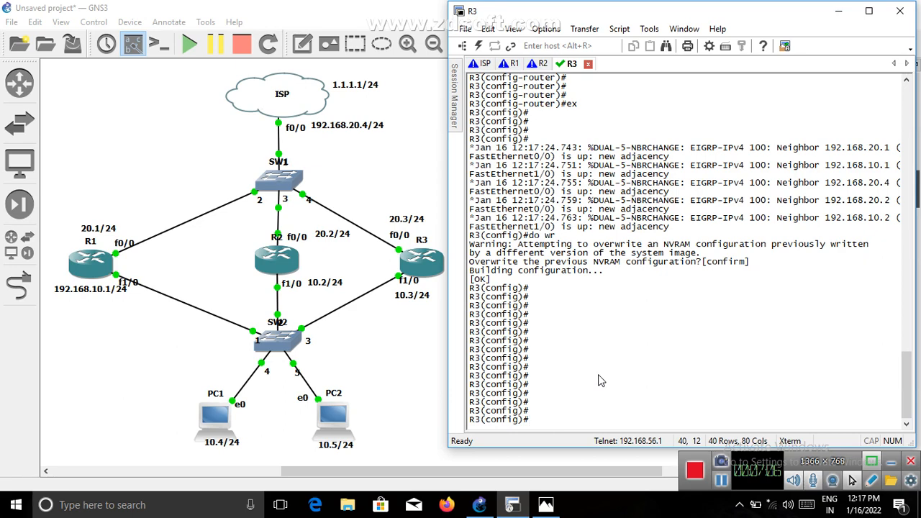
Return R3 to privileged mode and run "sh ip rou" to examine the EIGRP route in its routing table
key(ctrl+z)
key(Return)
key(Return)
key(Return)
key(Return)
key(Return)
text(s)
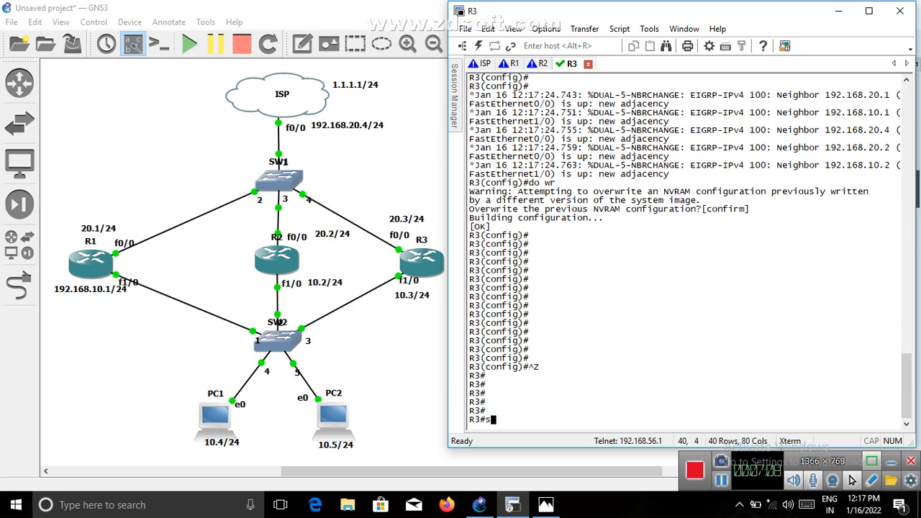
text(h ip rou)
key(Return)
key(Return)
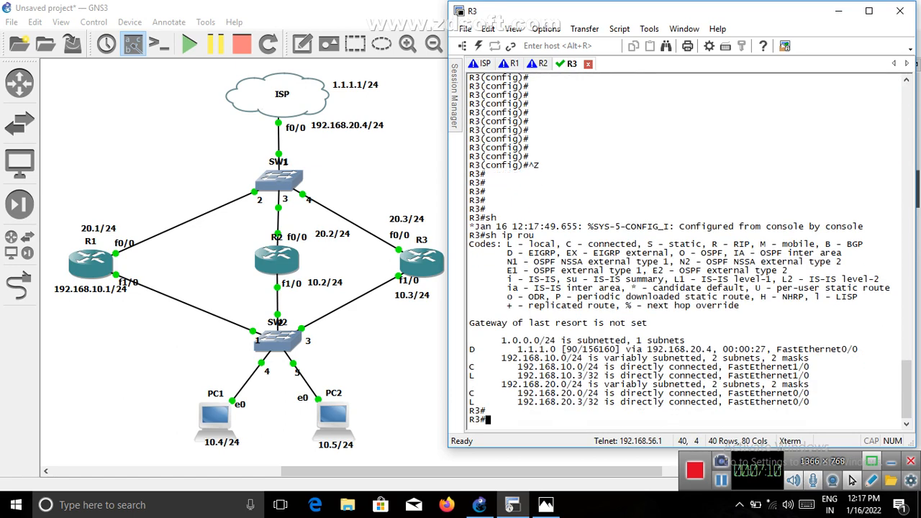
key(Return)
key(Return)
key(Return)
key(Return)
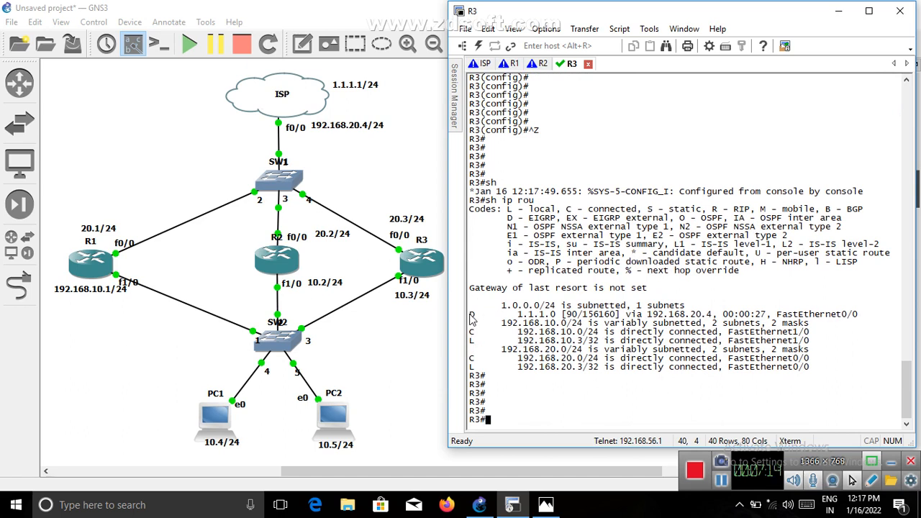
drag(471, 315, 541, 325)
drag(497, 306, 584, 330)
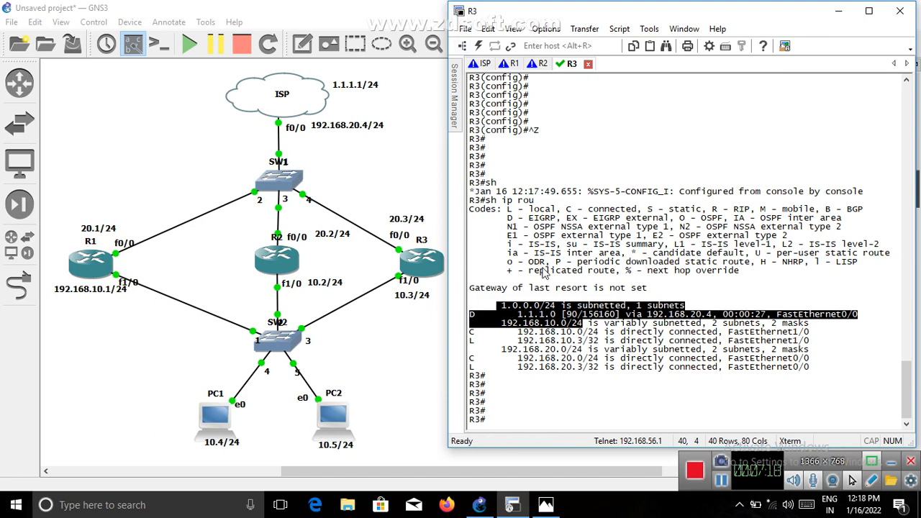
Show R2's routing table with "do sh ip rou" to check its EIGRP routes
click(541, 64)
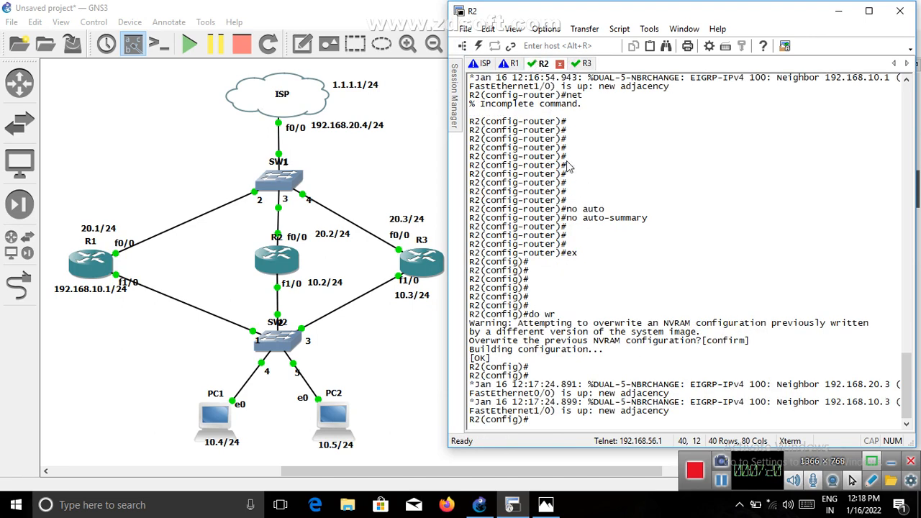
text(do sh ip rou)
key(Return)
key(Return)
key(Return)
key(Return)
key(Return)
key(Return)
key(Return)
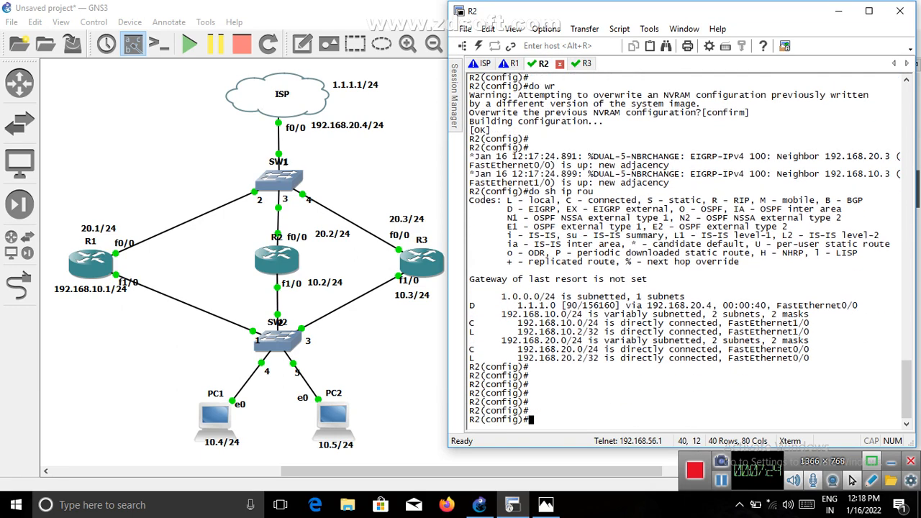
Show R1's routing table with "do sh ip rou" to check its EIGRP routes
click(512, 63)
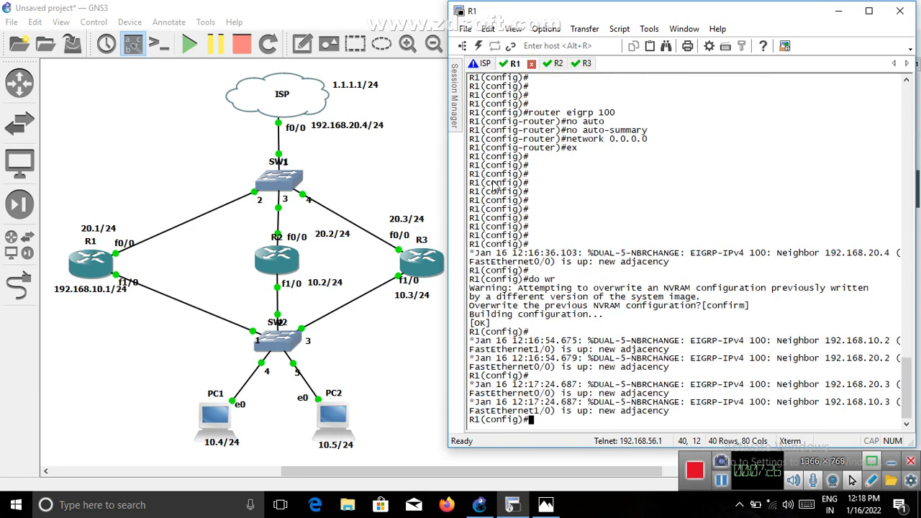
key(Return)
key(Return)
key(Return)
text(do sh )
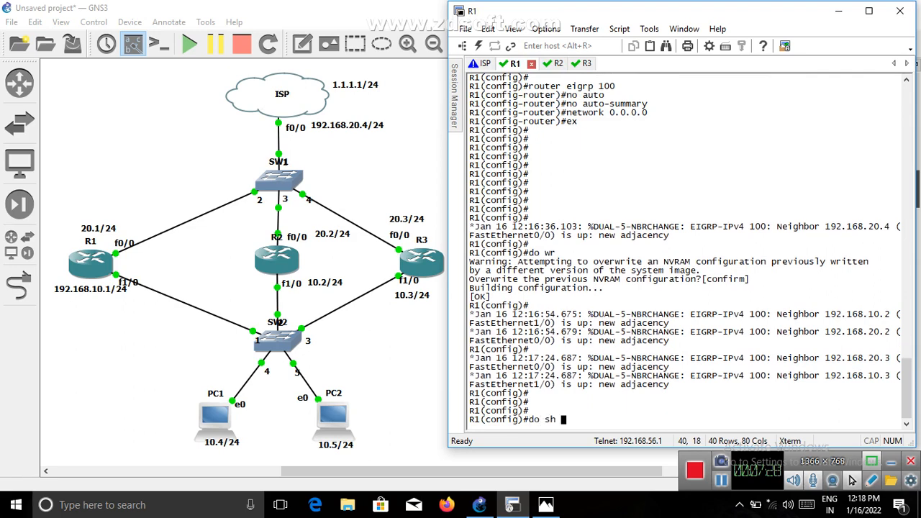
text(ip rou)
key(Return)
key(Return)
key(Return)
key(Return)
key(Return)
key(Return)
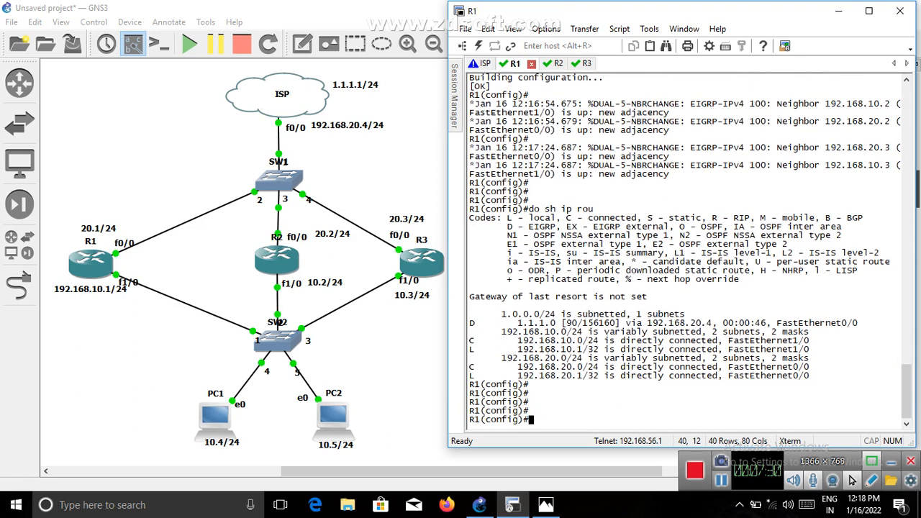
Move the ISP session behind R3 in the session order and return to R1's console
click(484, 65)
drag(484, 64, 601, 66)
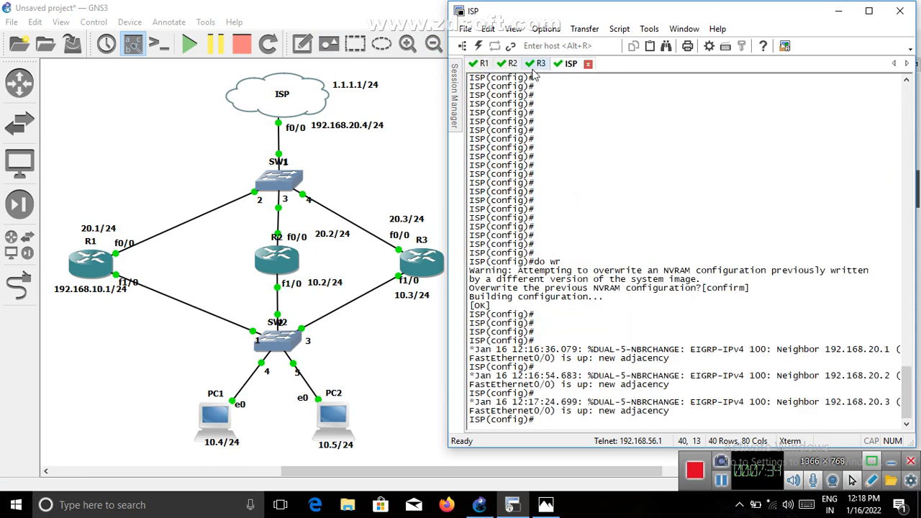
click(485, 65)
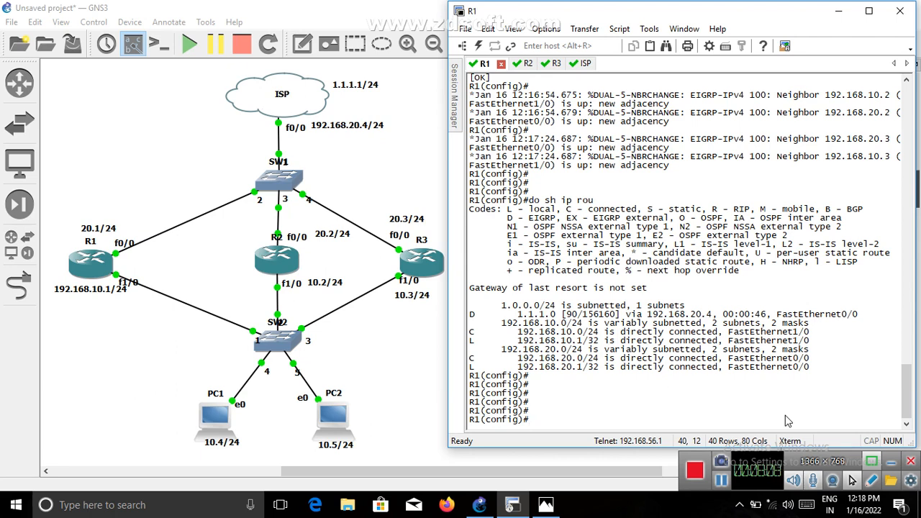
On R1's interface f1/0, set the standby group 1 virtual IP address to 192.168.10.100 and exit to global configuration mode
click(722, 481)
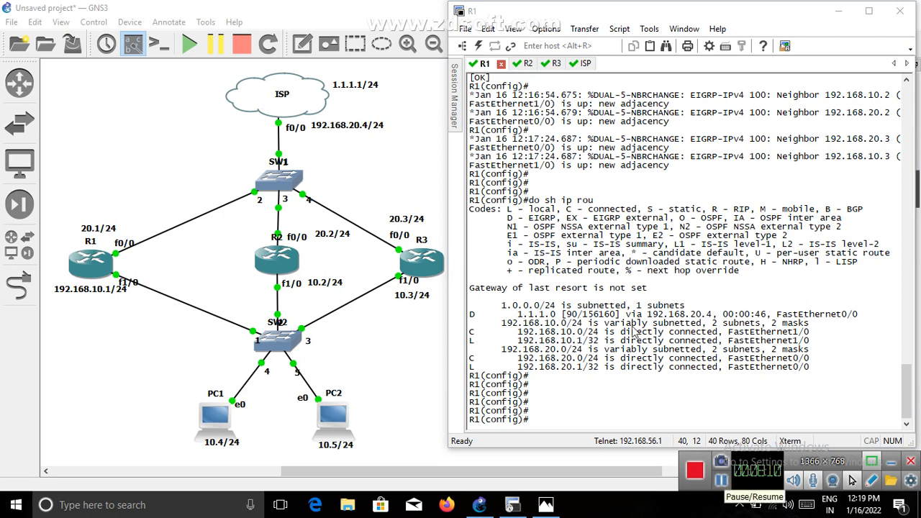
click(634, 333)
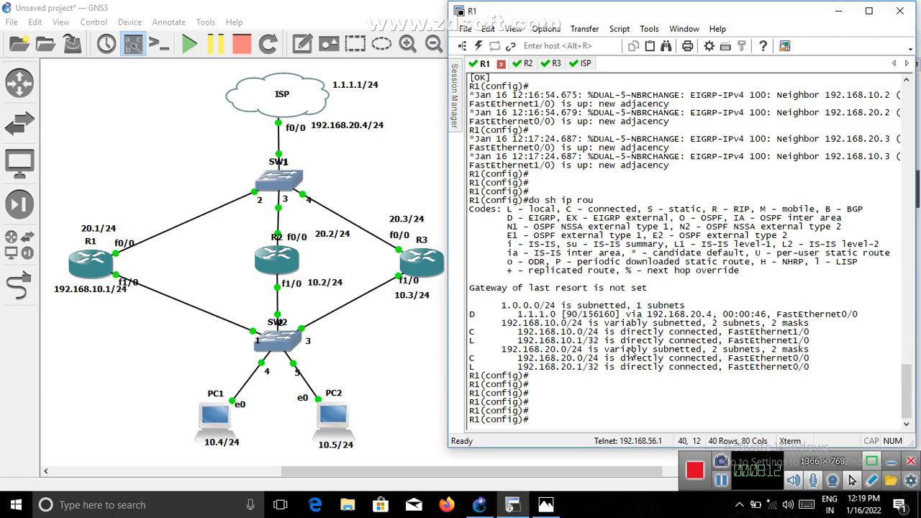
text(int f1/0)
key(Return)
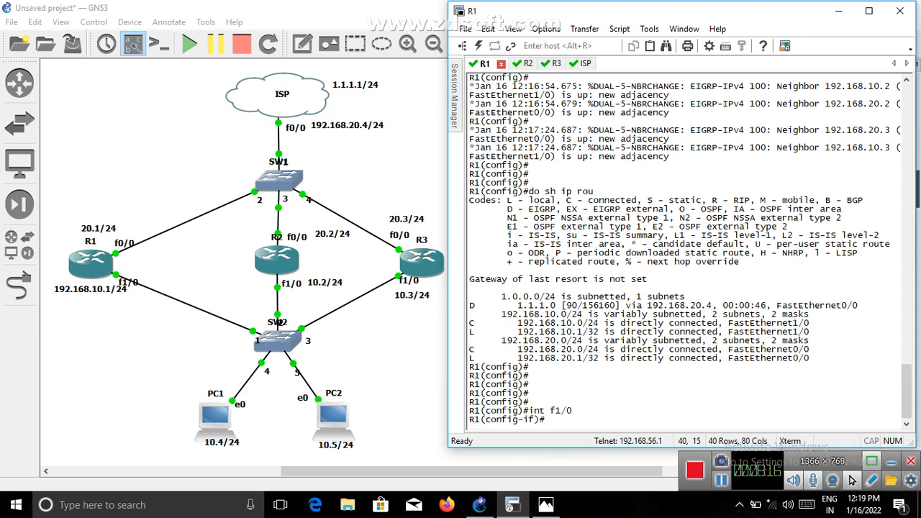
text(standby 1 ip)
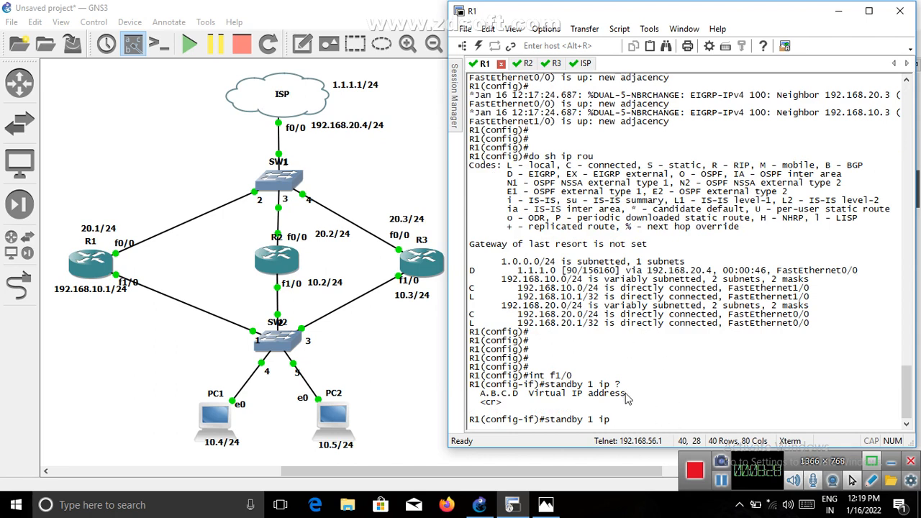
drag(627, 398, 478, 397)
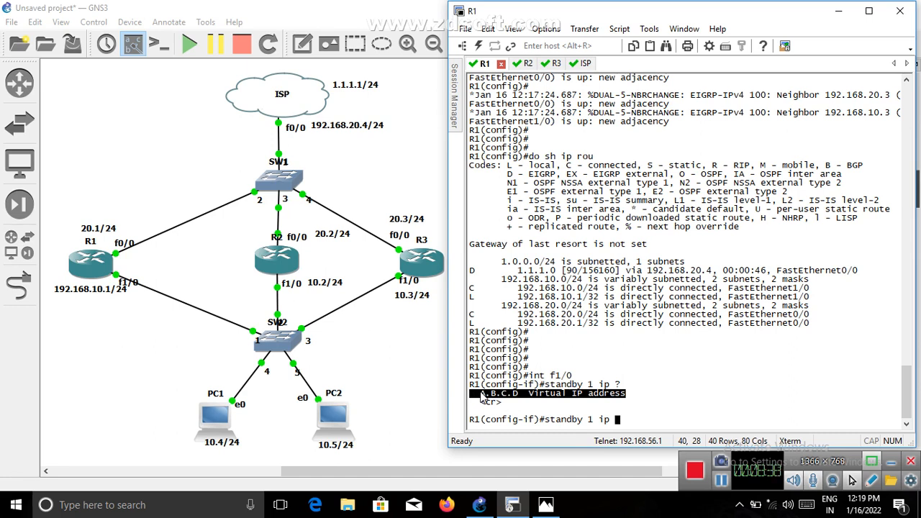
text(19)
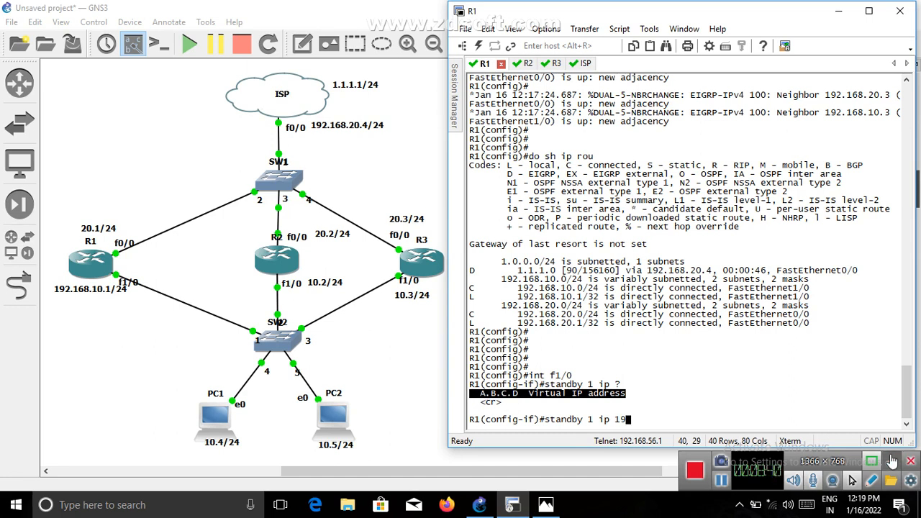
text(2.168.10.100)
key(Return)
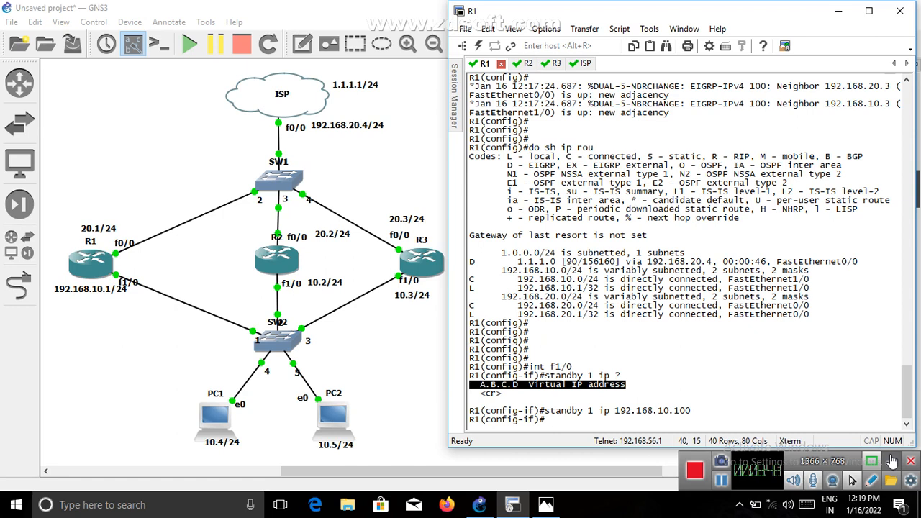
text(ex)
key(Return)
key(Return)
key(Return)
key(Return)
key(Return)
key(Return)
key(Return)
key(Return)
key(Return)
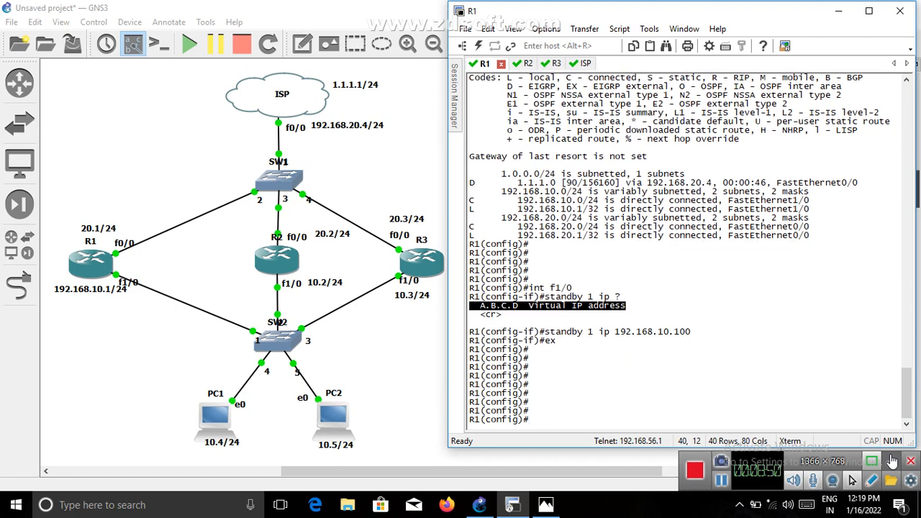
key(Return)
key(Return)
key(Return)
key(Return)
key(Return)
key(Return)
key(Return)
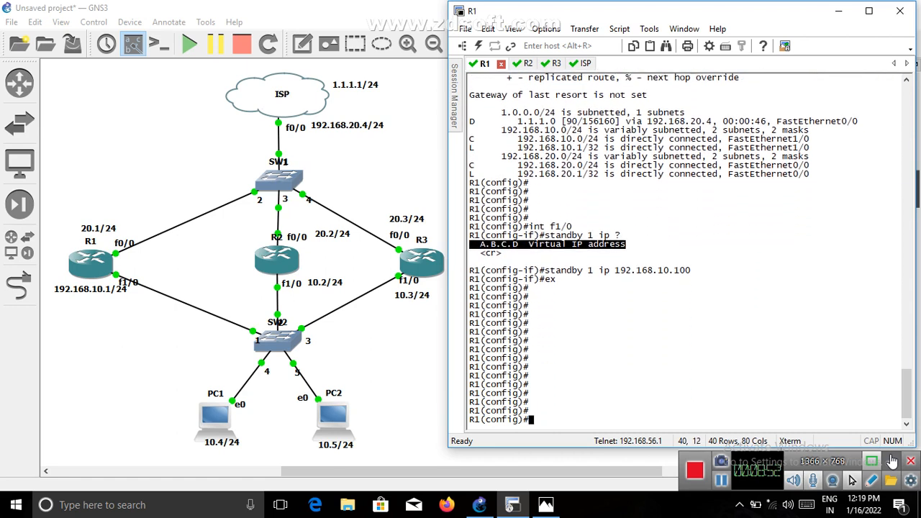
Run "do sh standby" on R1 and examine the group's state and virtual IP address
text(do sh stand)
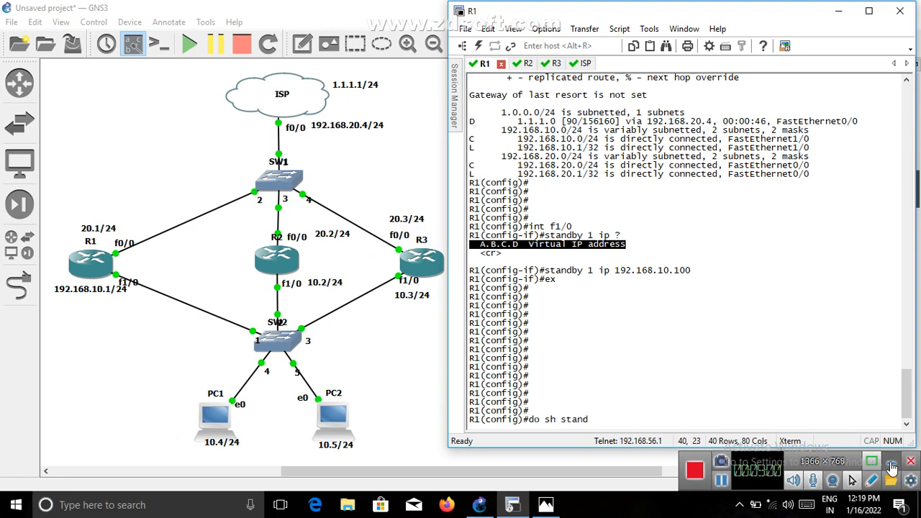
text(by)
key(Return)
key(Return)
key(Return)
key(Return)
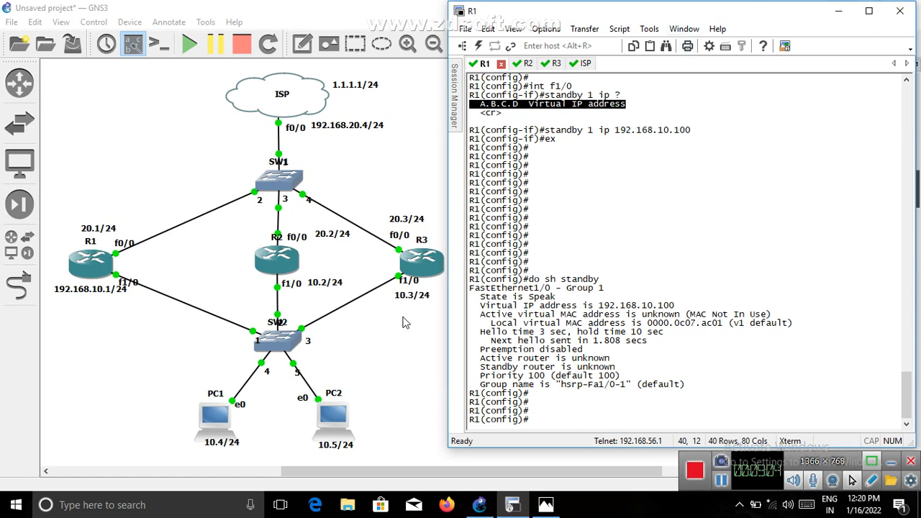
drag(471, 288, 610, 298)
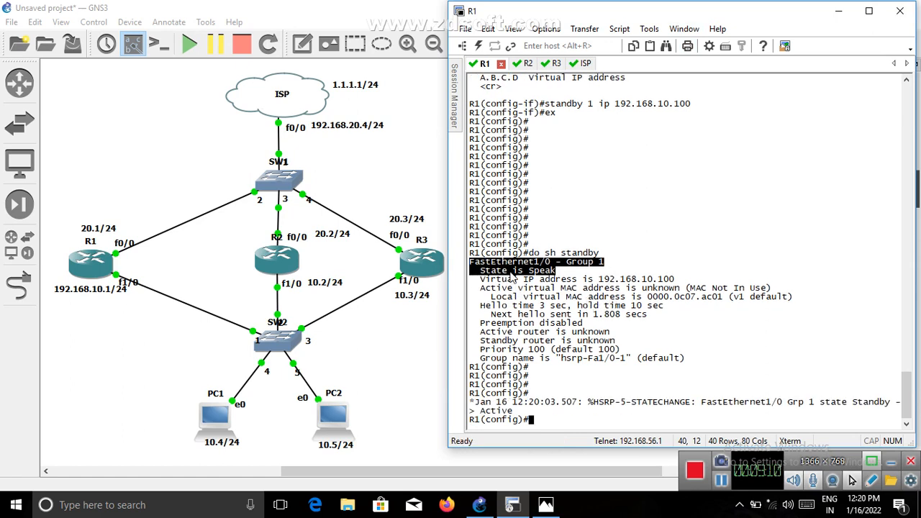
drag(556, 271, 471, 279)
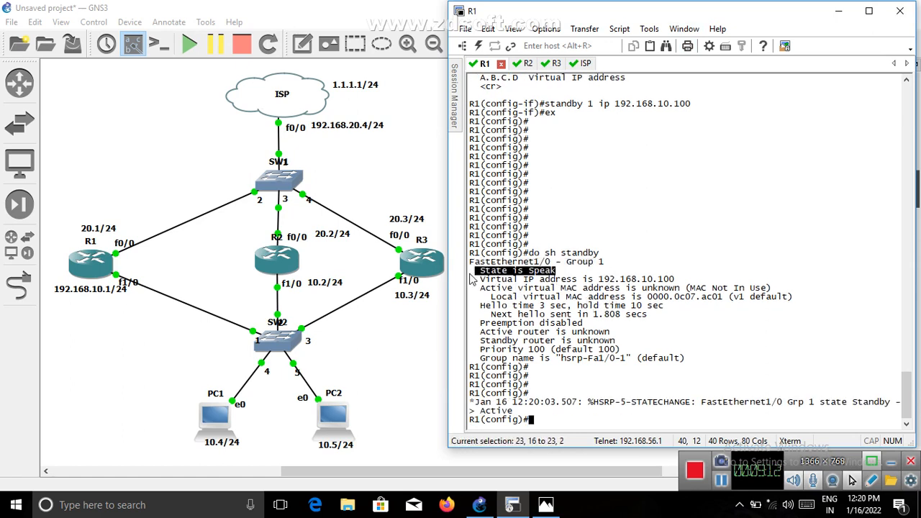
click(693, 279)
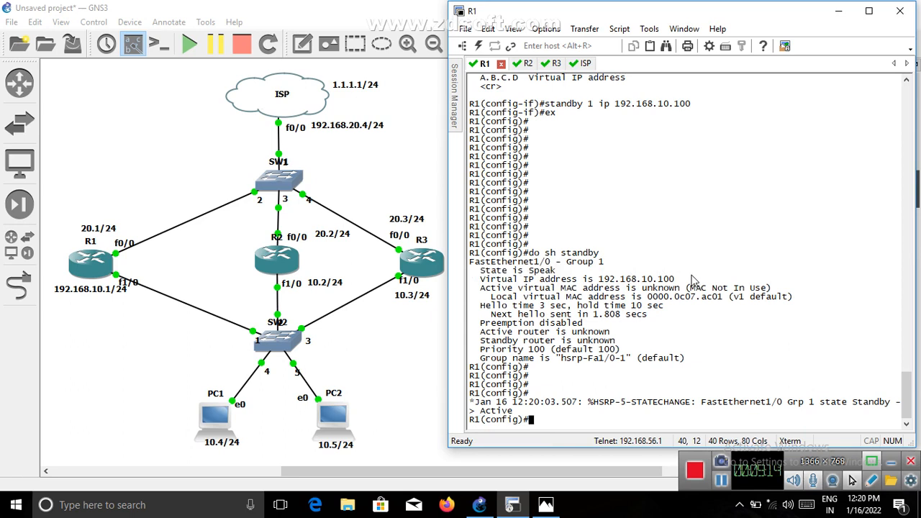
drag(595, 279, 688, 289)
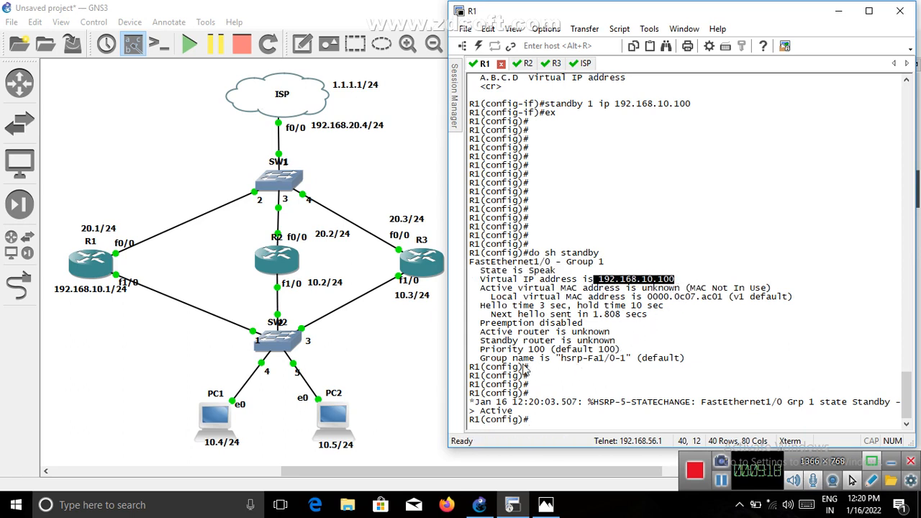
Examine the priority and preemption lines in R1's standby output and the HSRP state-change message below it
drag(480, 350, 567, 358)
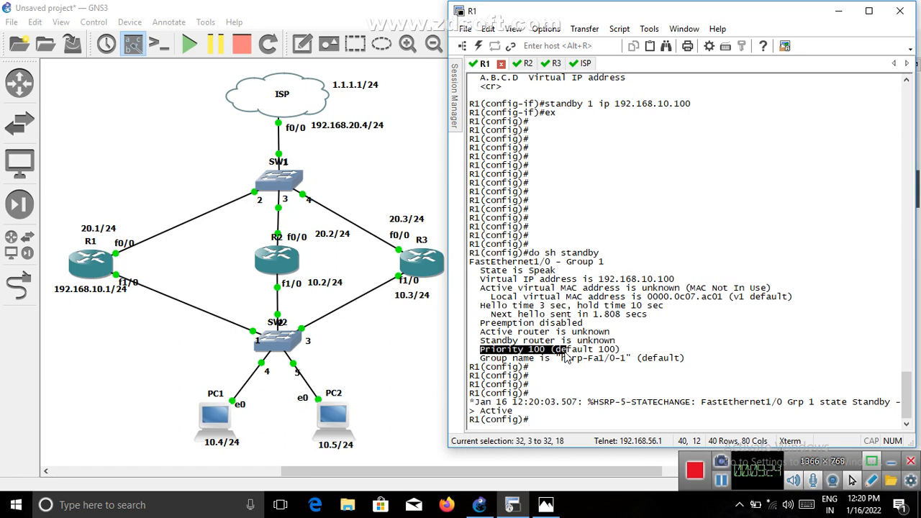
drag(476, 323, 586, 328)
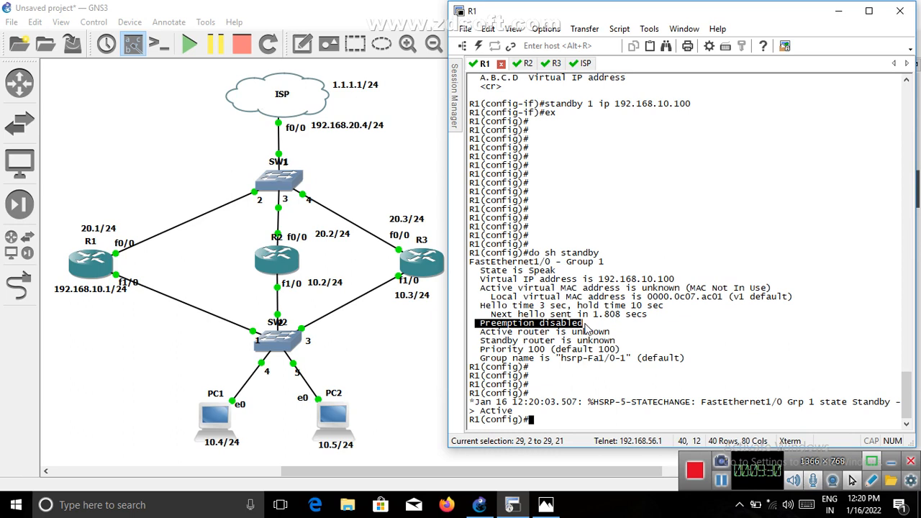
drag(586, 327, 586, 327)
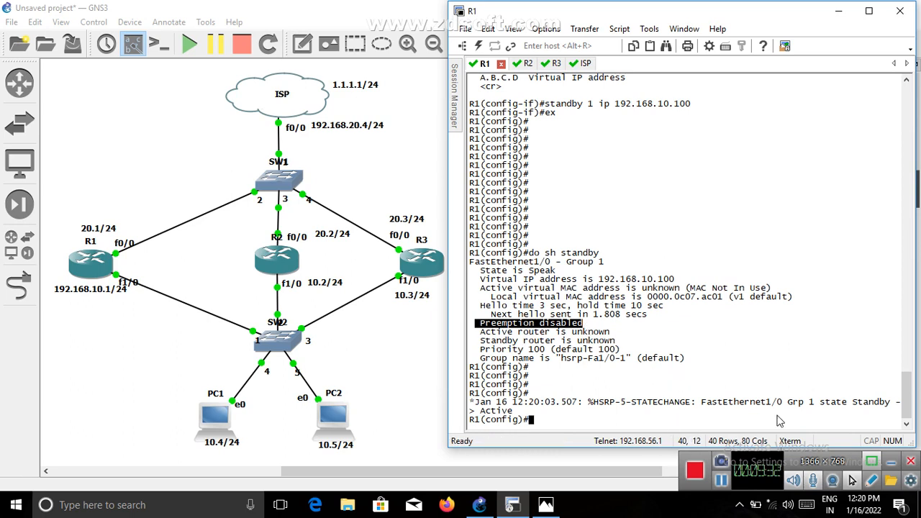
mouse_move(883, 401)
mouse_down()
mouse_move(826, 403)
mouse_move(875, 415)
mouse_up()
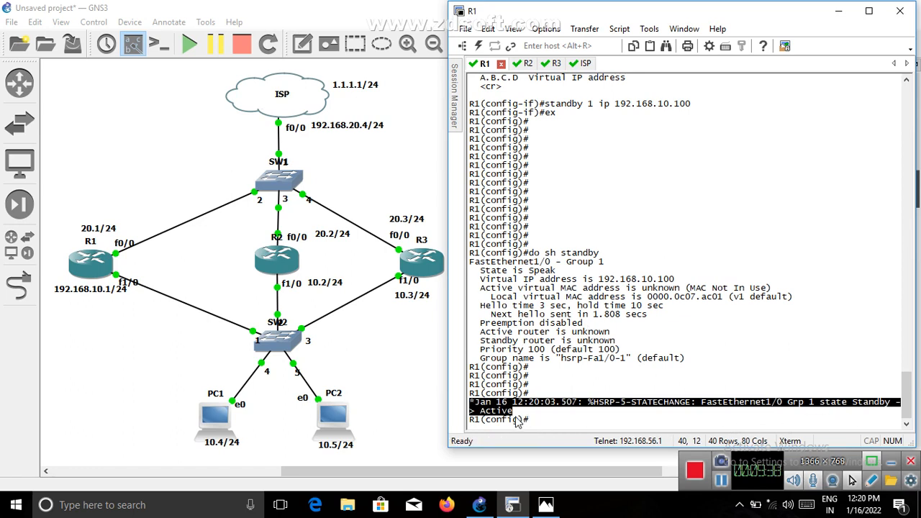
drag(517, 421, 472, 410)
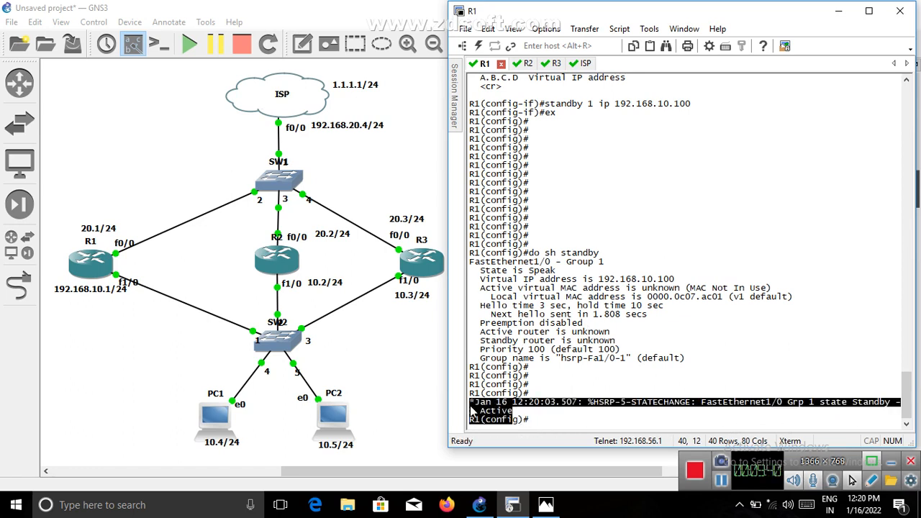
Run "do sh standby" again on R1 and check the group 1 state
key(Up)
key(Return)
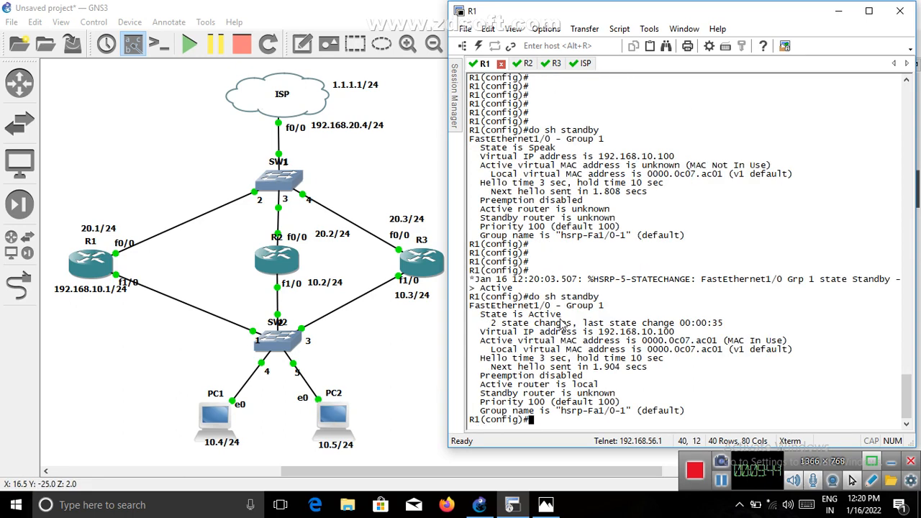
drag(561, 319, 473, 319)
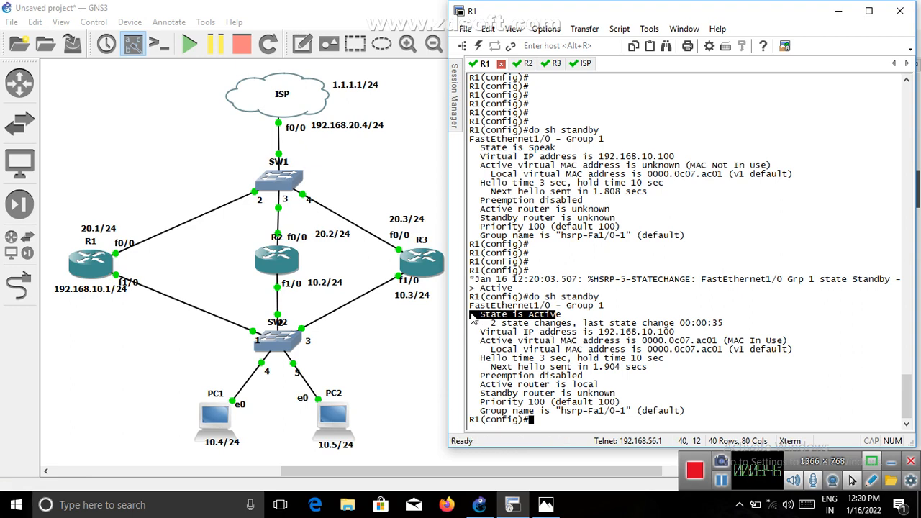
On R2's interface f1/0, set the standby group 1 virtual IP address to 192.168.10.100 and exit to global configuration mode
click(524, 64)
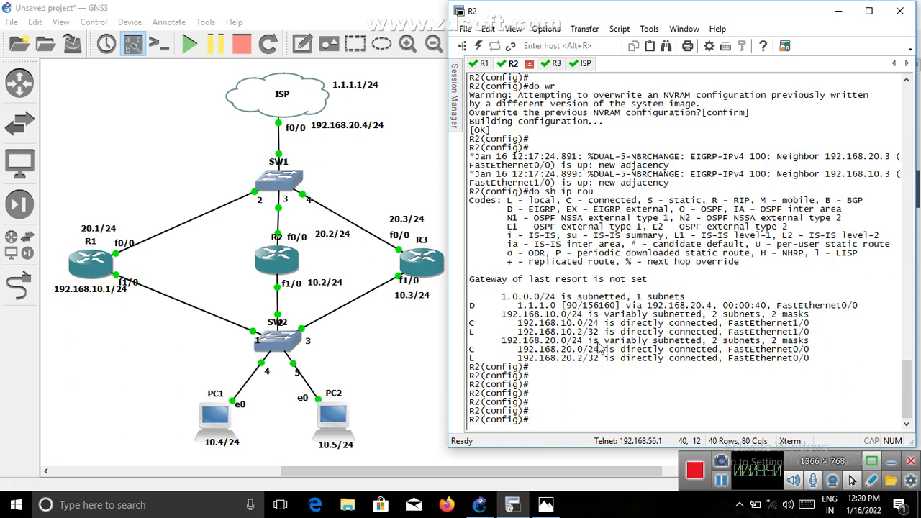
text(int f1/0)
key(Return)
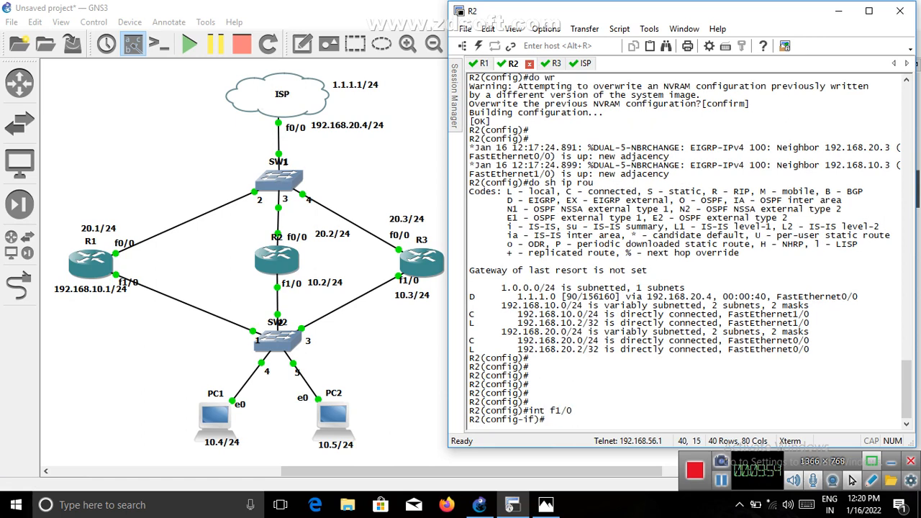
text(stan)
key(Tab)
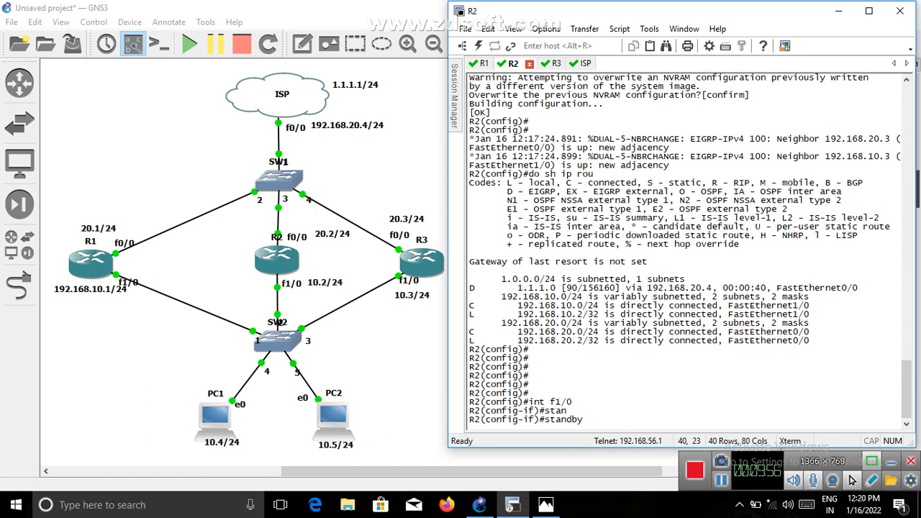
text(1 ip 192.16)
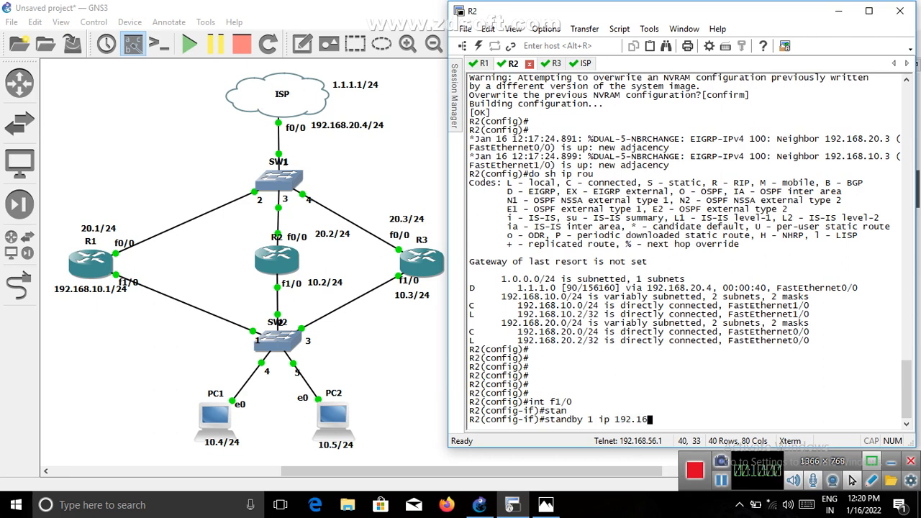
text(8.10.100)
key(Return)
text(e)
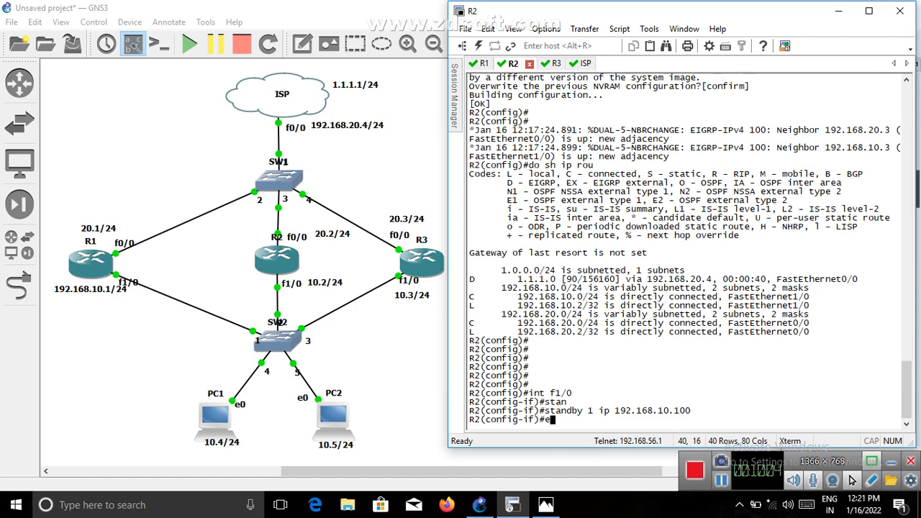
text(x)
key(Return)
key(Return)
key(Return)
key(Return)
key(Return)
key(Return)
key(Return)
key(Return)
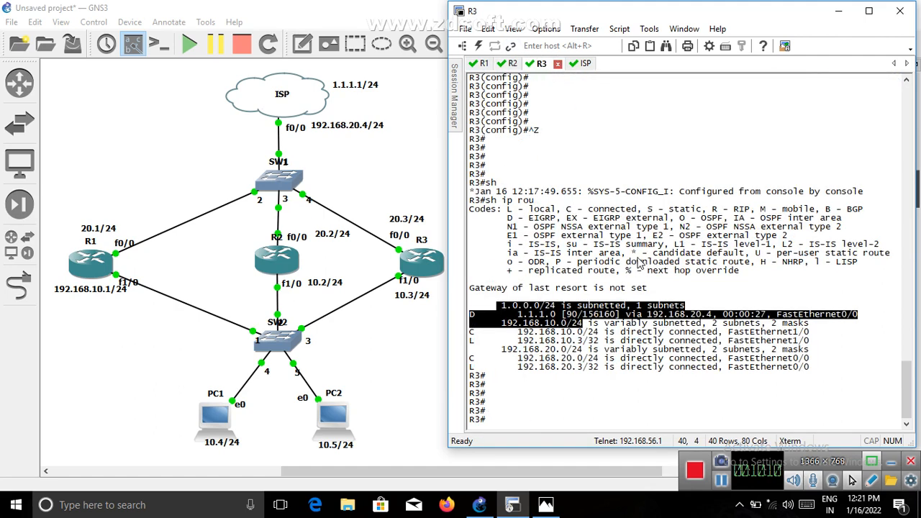
Enter global configuration mode on R3 with "conf t"
text(conf t)
key(Return)
key(Return)
key(Return)
key(Return)
key(Return)
key(Return)
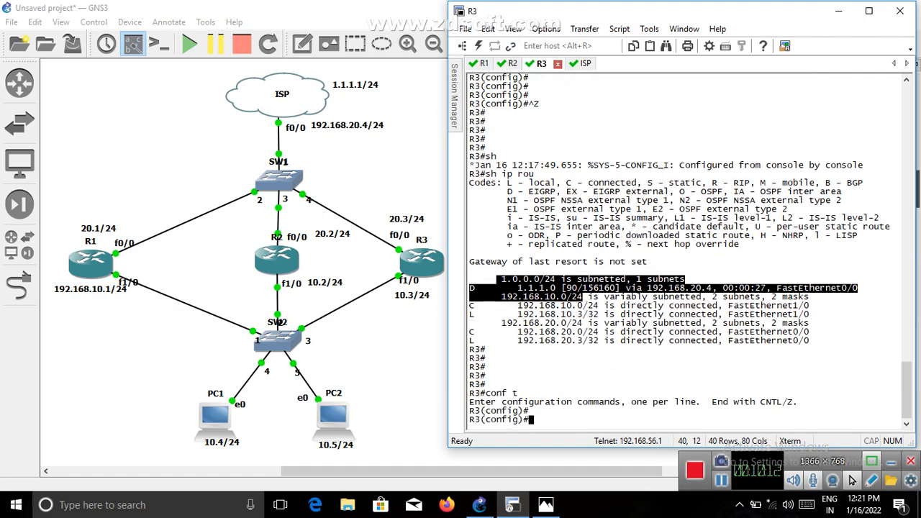
On R3's interface f1/0, set the standby group 1 virtual IP address to 192.168.10.100 and exit to global configuration mode
text(int f1/0)
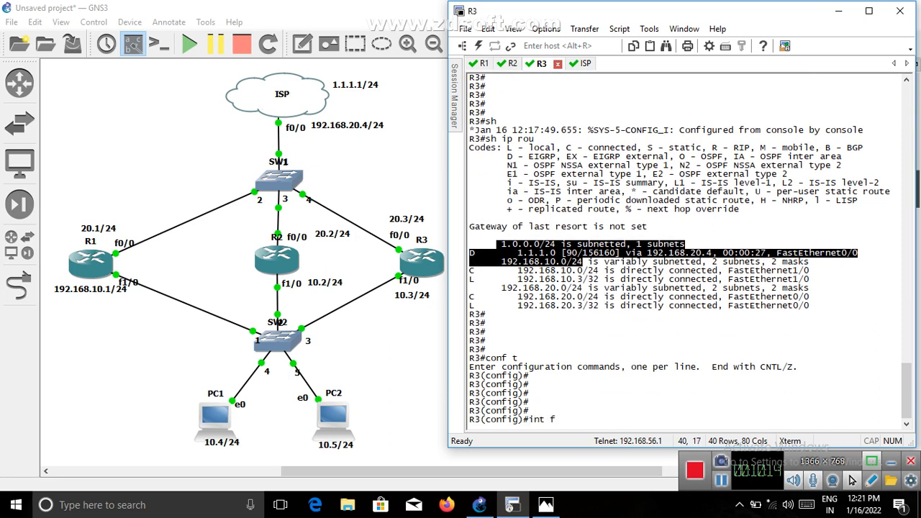
key(Return)
text(st)
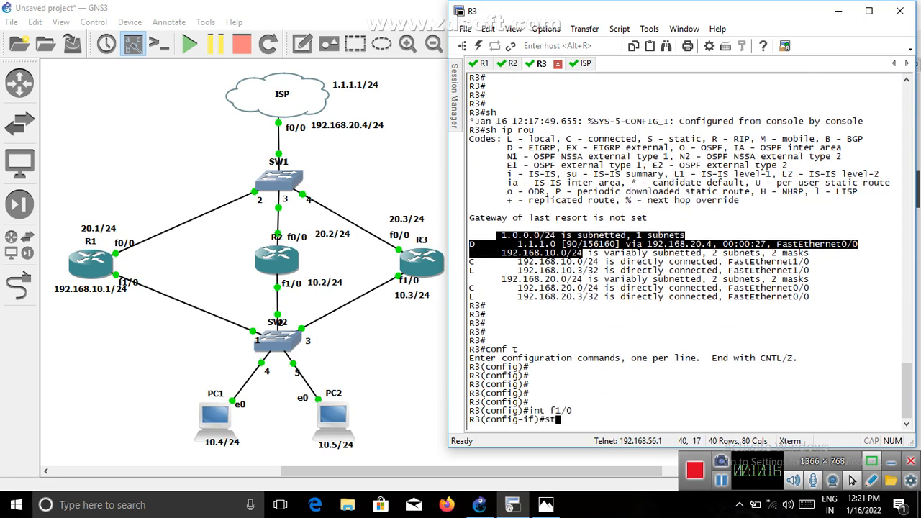
key(Tab)
text(andby 1 ip )
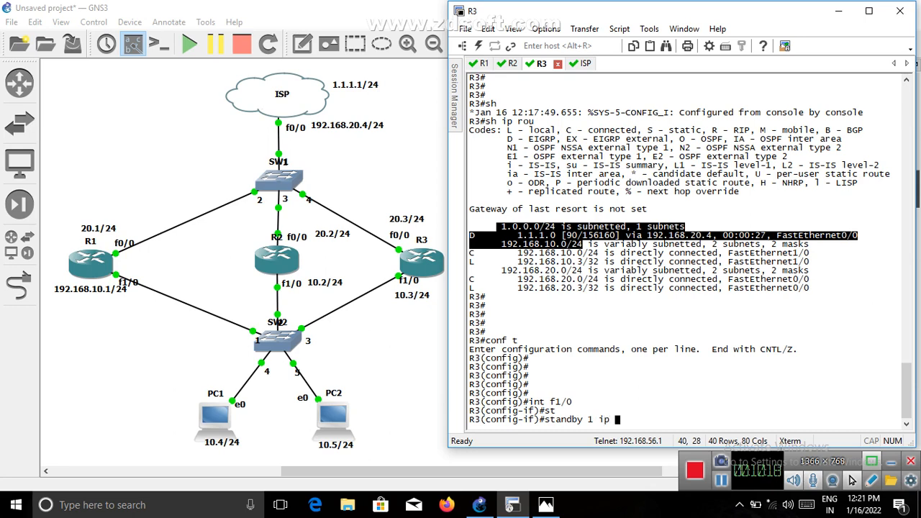
text(192.168.10.100)
key(Return)
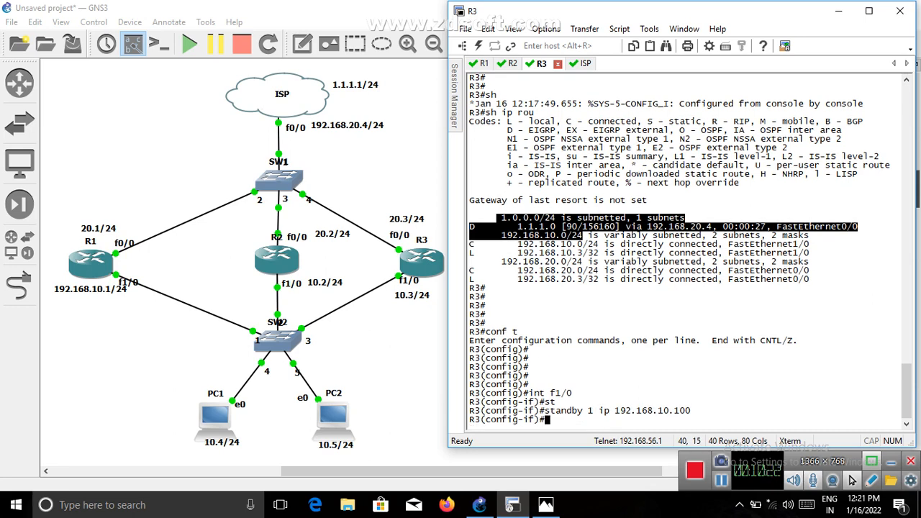
text(ex)
key(Return)
key(Return)
key(Return)
key(Return)
key(Return)
key(Return)
key(Return)
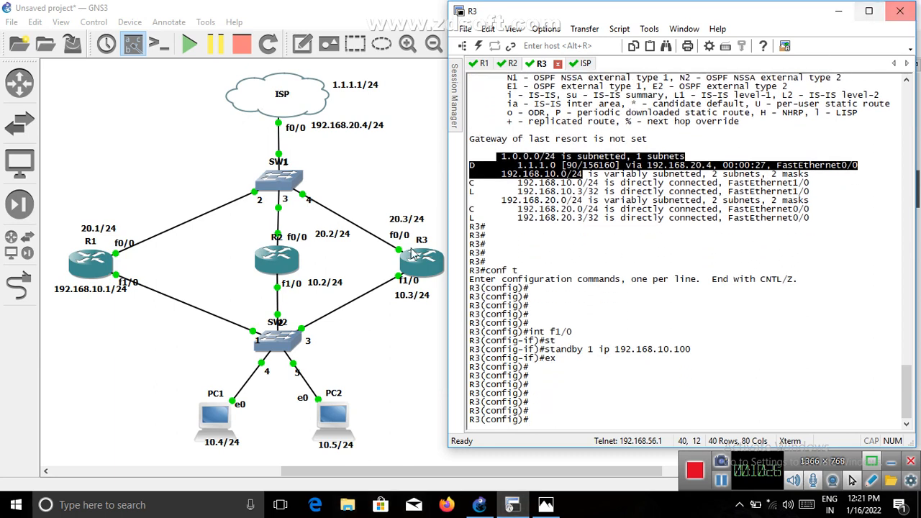
Examine the HSRP state-change messages on R2's console and on R3's console
click(510, 64)
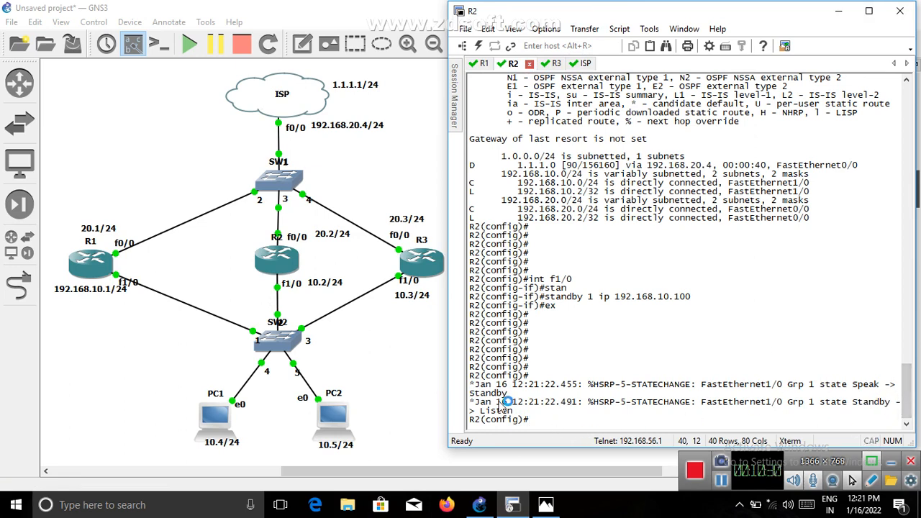
drag(513, 411, 456, 413)
drag(508, 386, 465, 396)
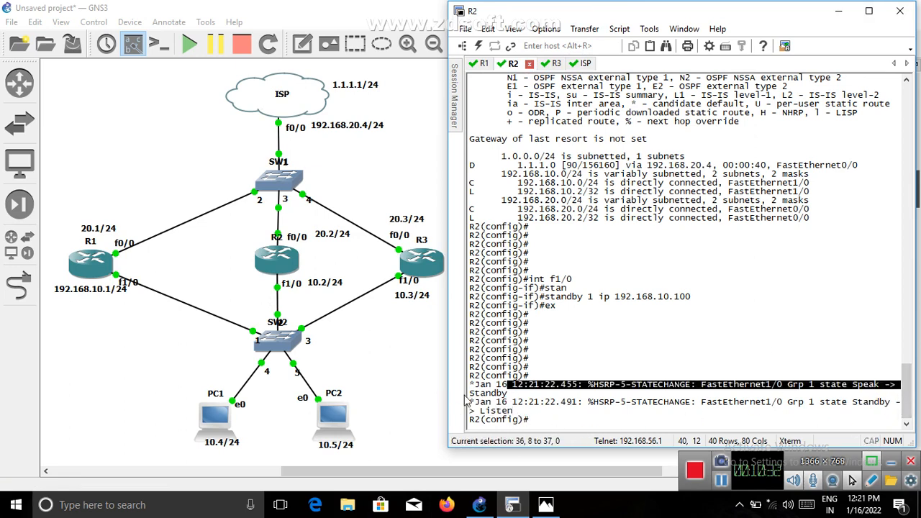
drag(524, 412, 482, 413)
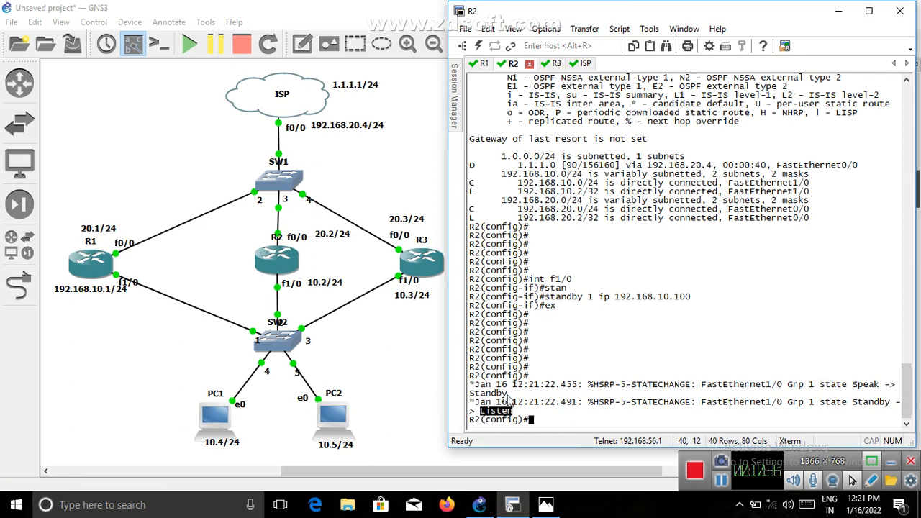
drag(508, 395, 476, 397)
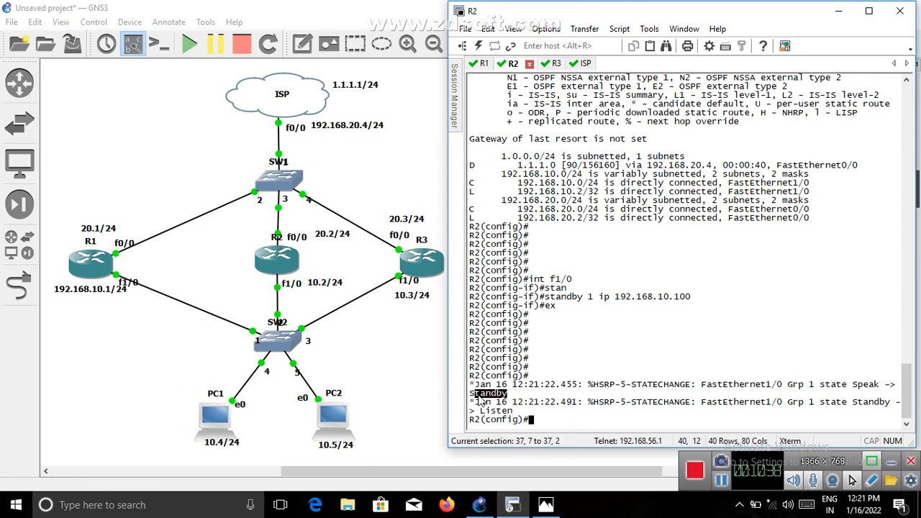
drag(533, 412, 481, 414)
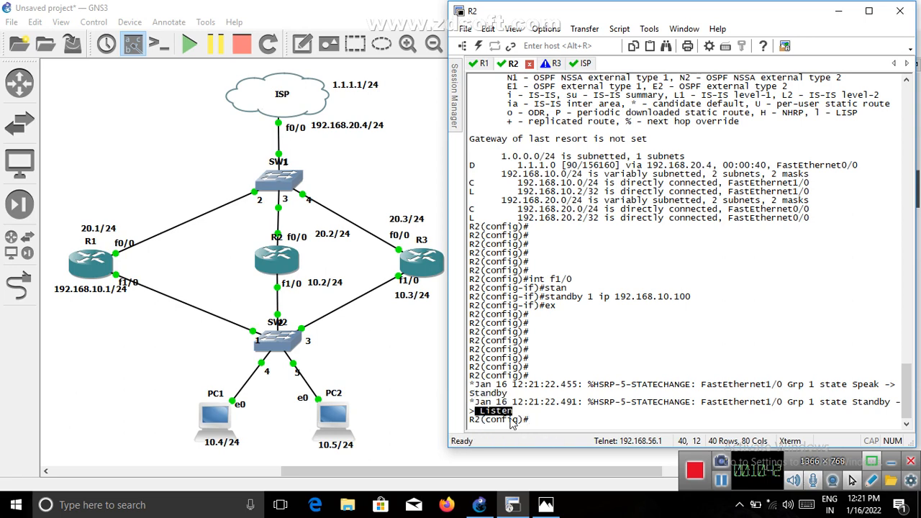
click(549, 68)
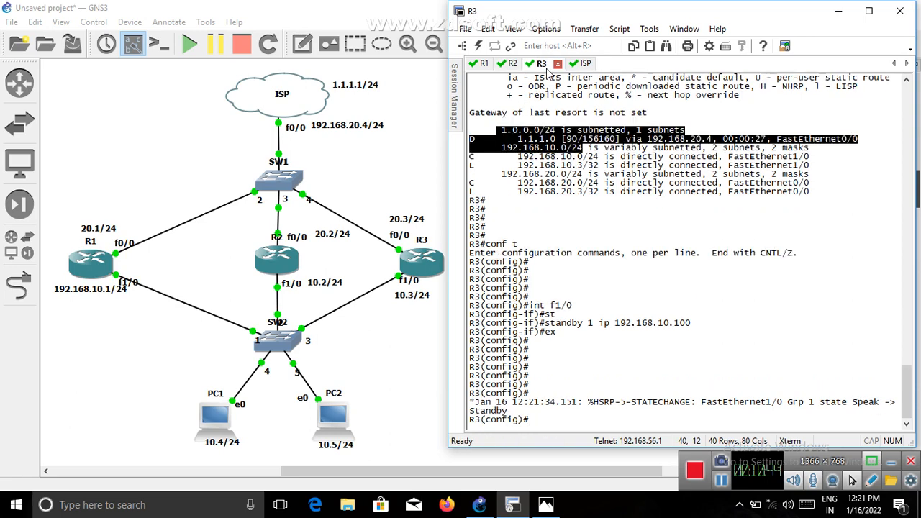
double_click(488, 411)
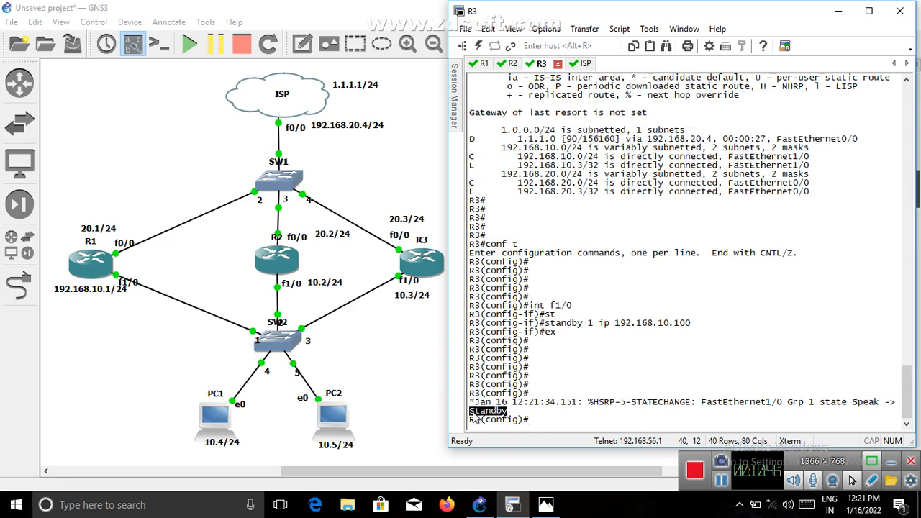
Return to R2's console, run "do sh stan" and check the state of standby group 1
click(512, 65)
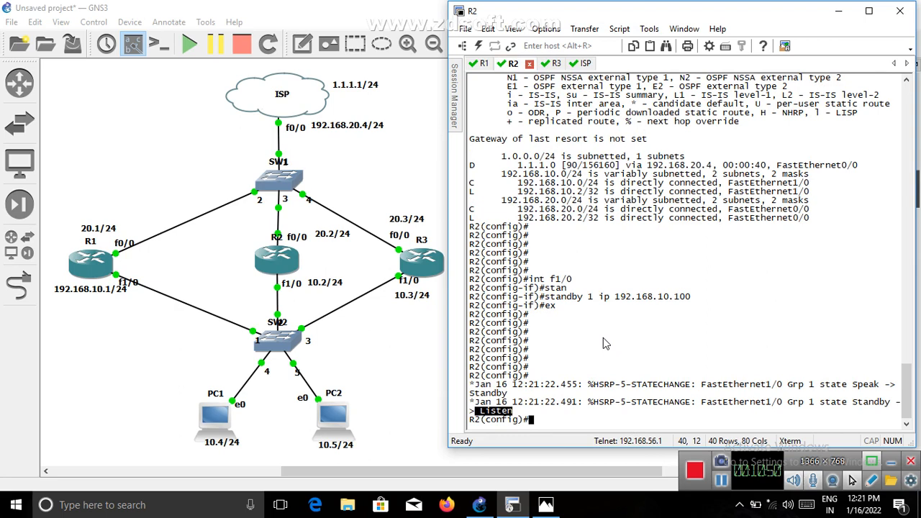
text(do sh st)
key(Tab)
text(a)
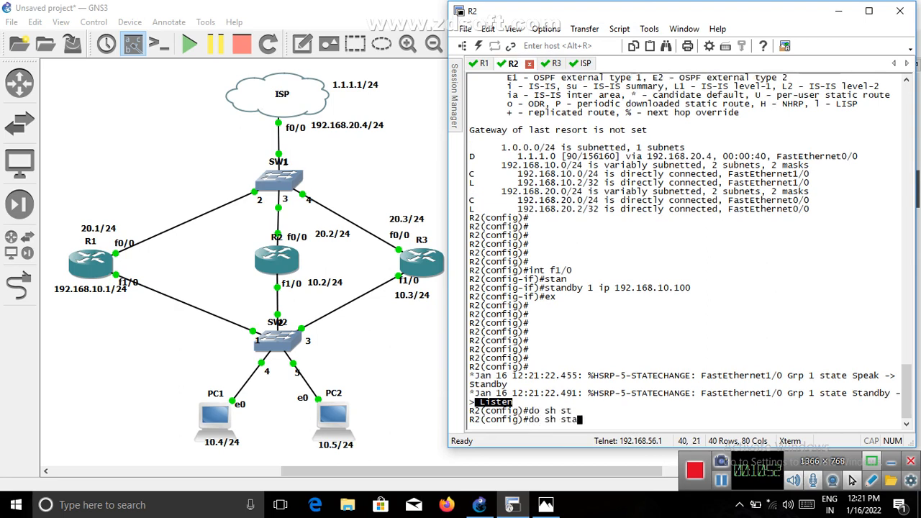
text(n)
key(Return)
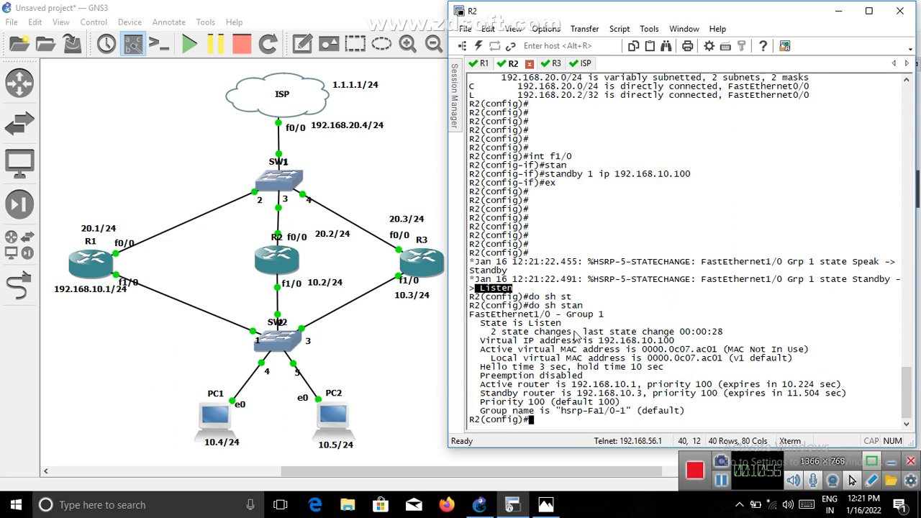
drag(561, 324, 481, 324)
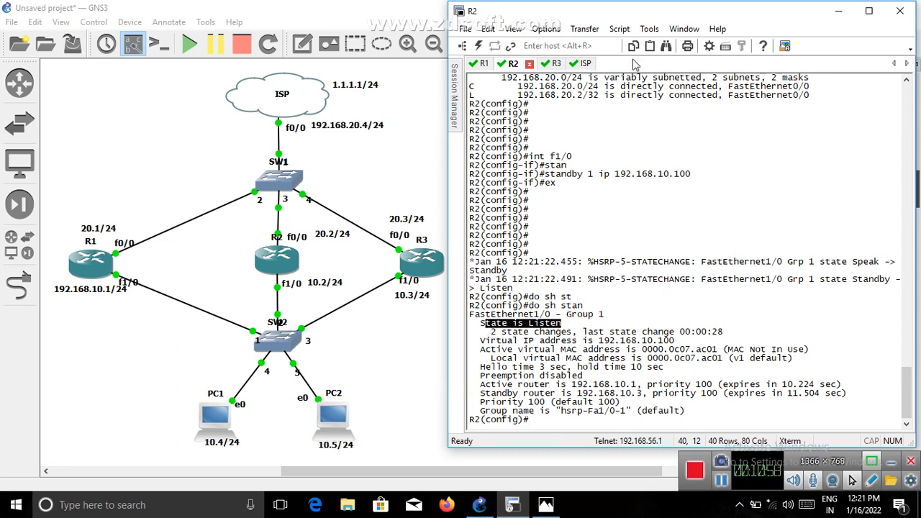
Go to R3's console, run "do sh standby" and check the state of standby group 1
click(566, 66)
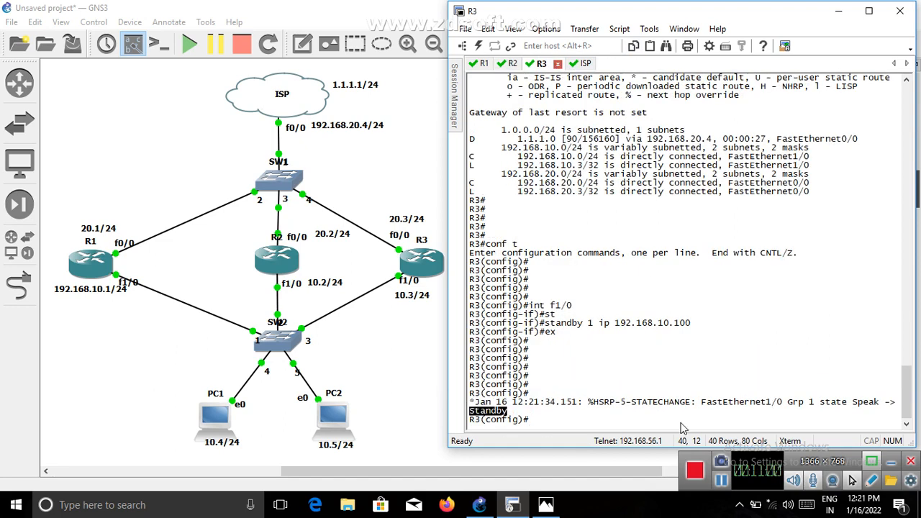
key(Return)
key(Return)
text(do sh st)
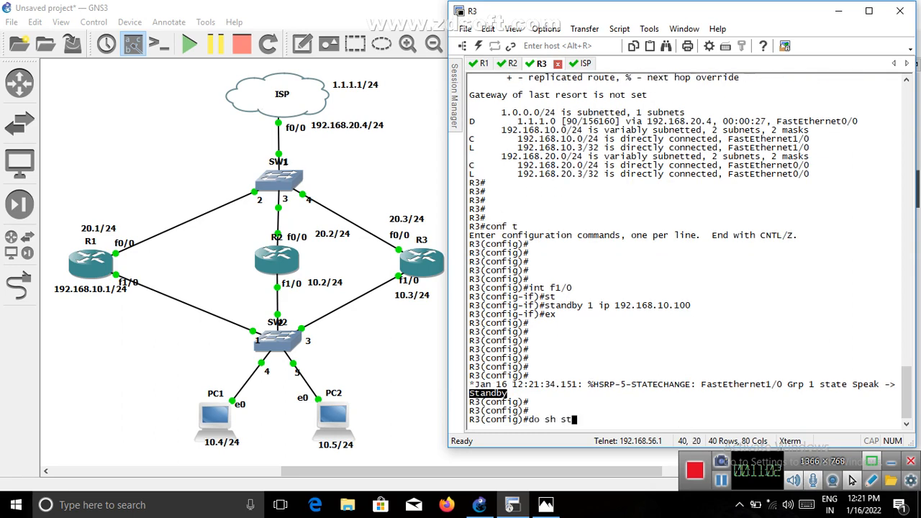
key(Tab)
text(a)
key(Return)
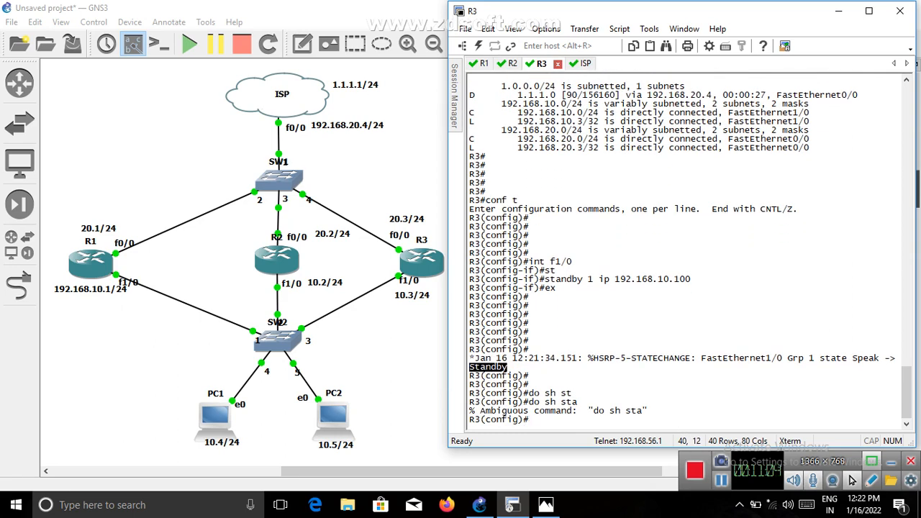
text(do sh stan)
key(Tab)
key(Return)
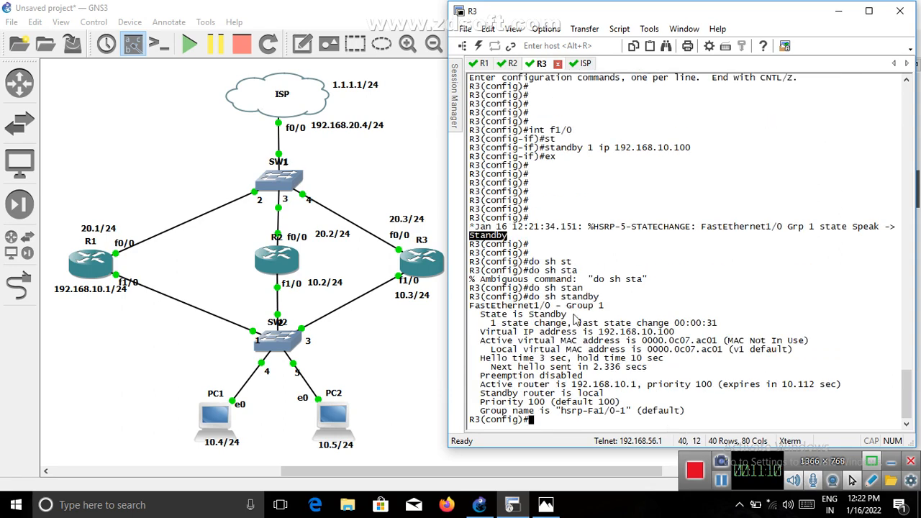
drag(580, 325, 504, 306)
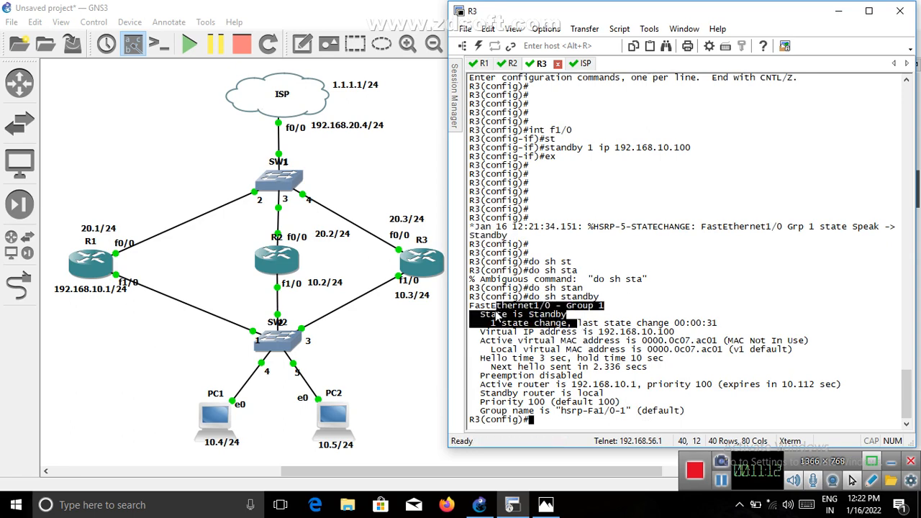
Compare the HSRP group 1 state in the standby output on the consoles of R2, R3 and R1
click(518, 64)
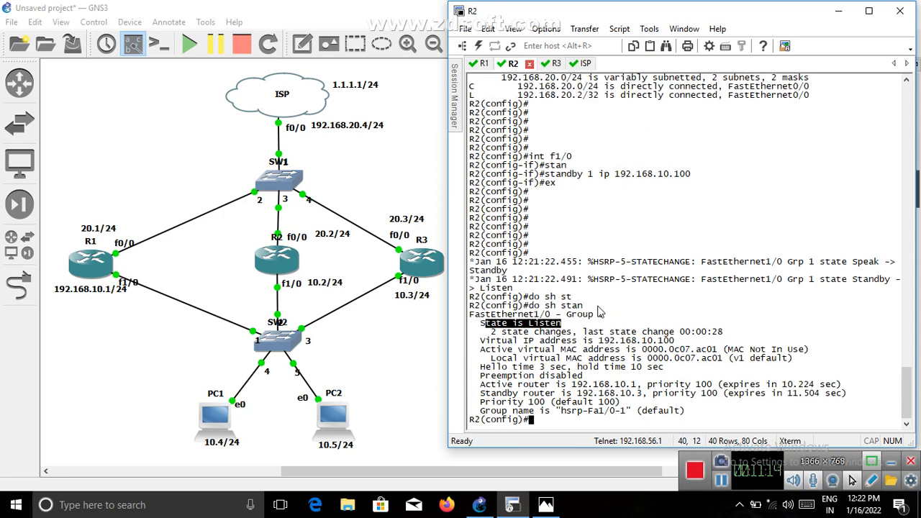
drag(568, 323, 481, 325)
click(554, 64)
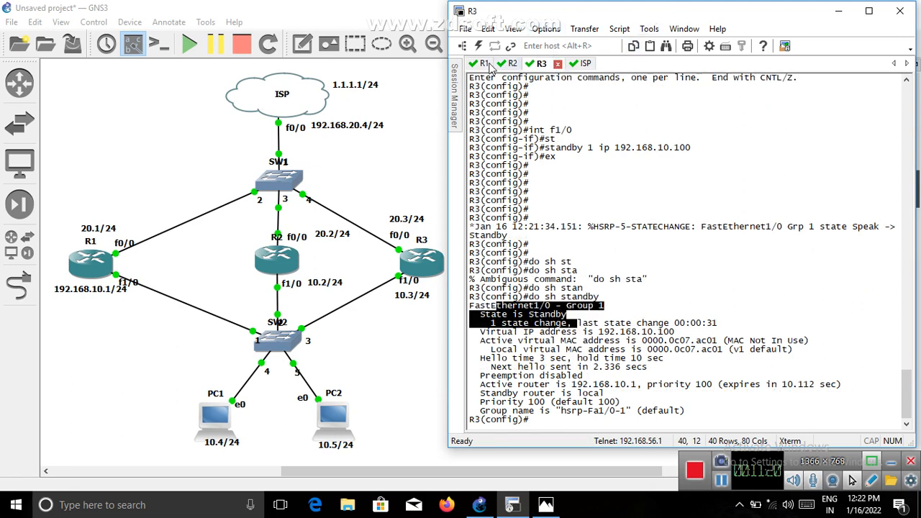
click(488, 65)
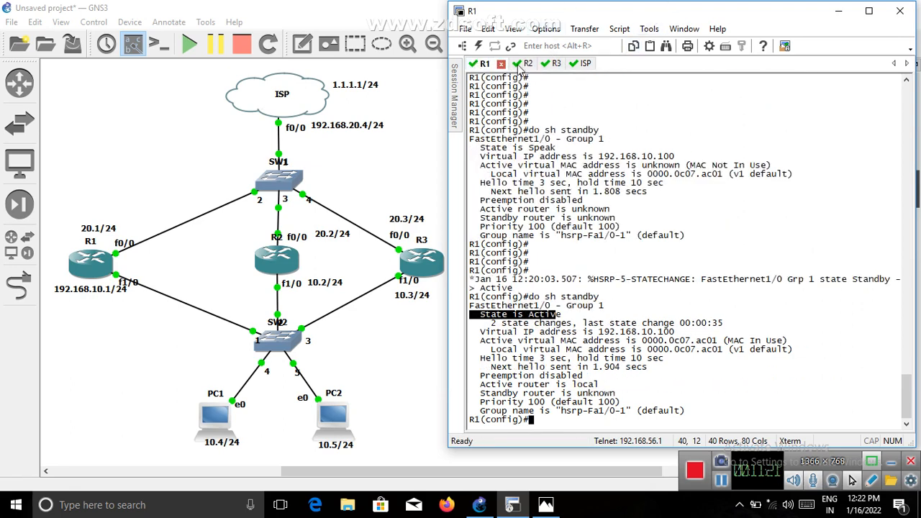
Open console sessions for PC1 and PC2 from the topology and bring PC1's console to the front
click(206, 420)
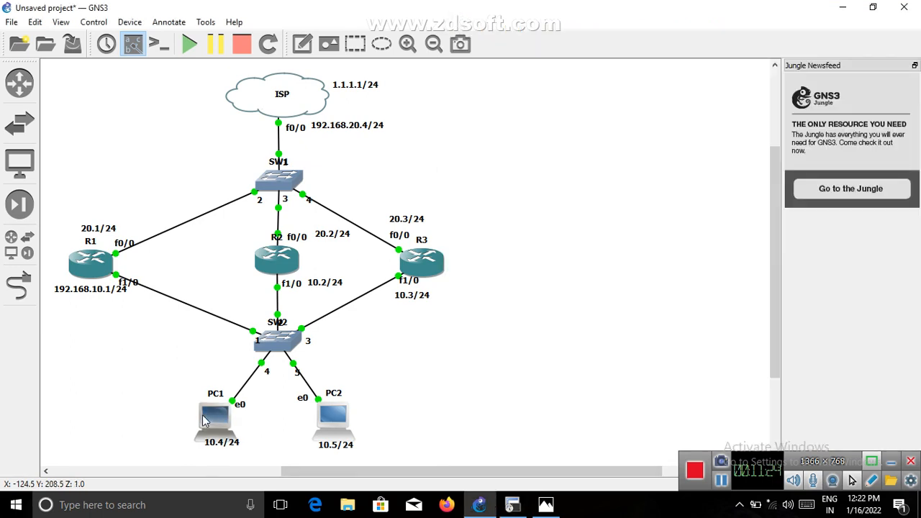
double_click(327, 420)
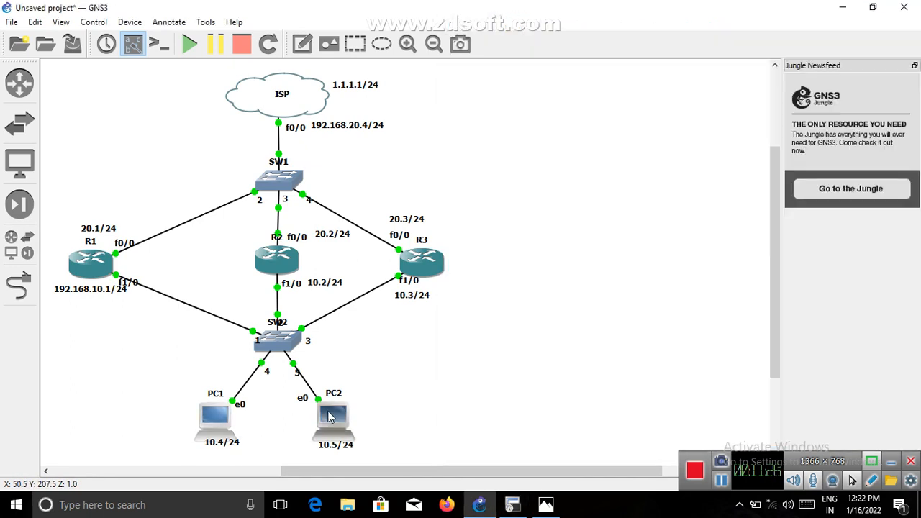
click(603, 64)
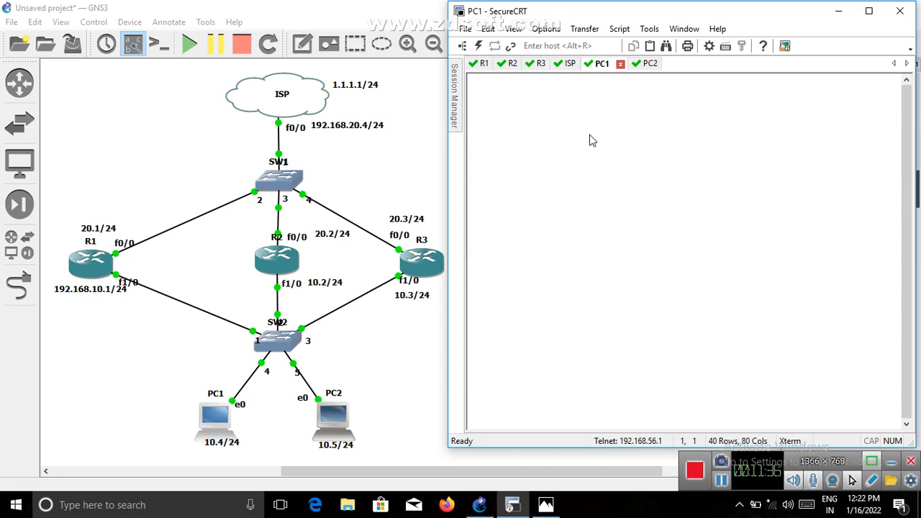
click(721, 481)
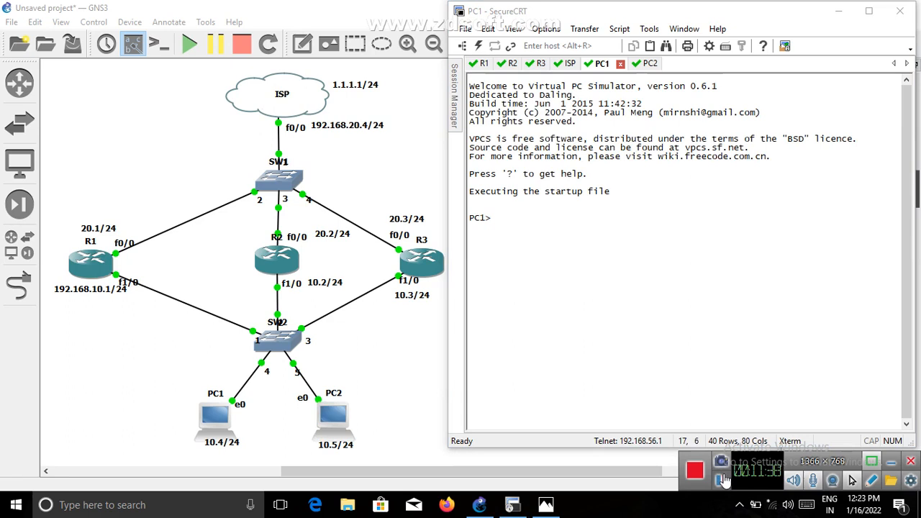
click(633, 364)
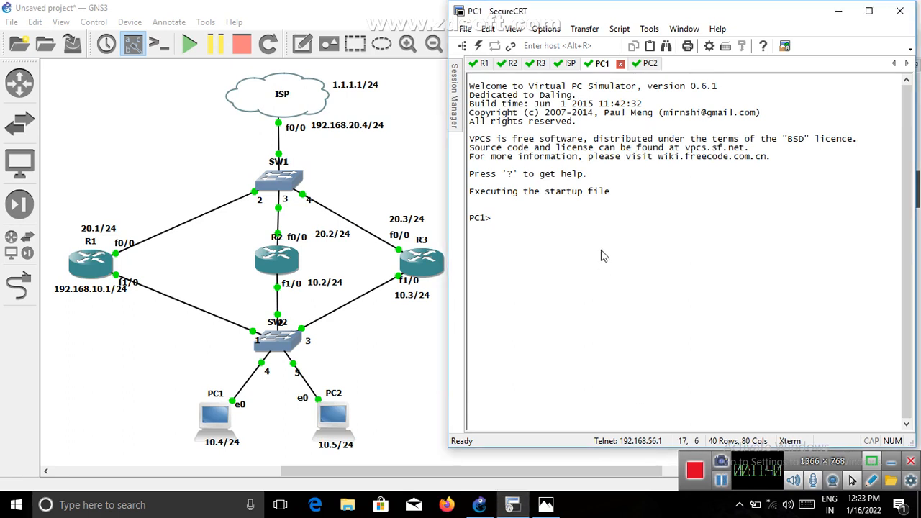
Assign PC1 the address 192.168.10.4 with mask 255.255.255.0 and gateway 192.168.10.100
text(ip 192.168.10.4 )
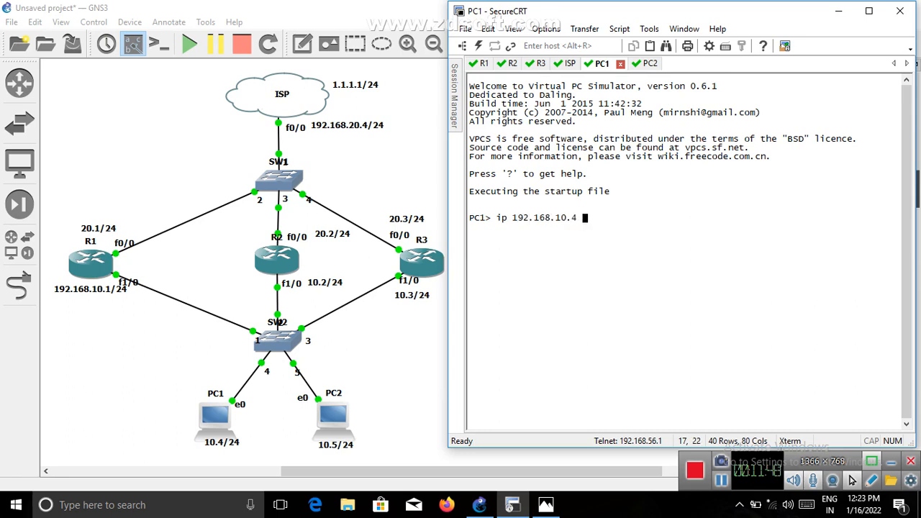
text(255.255.255.0  )
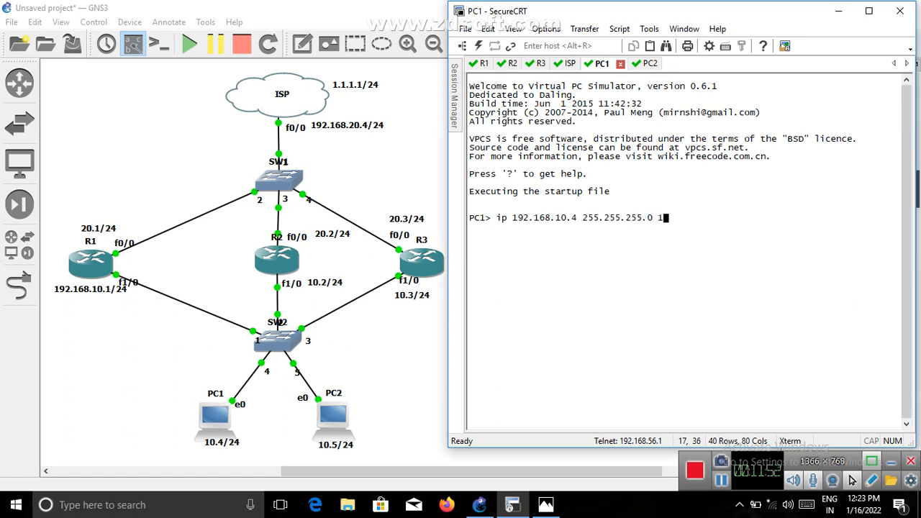
text(92.168.10.)
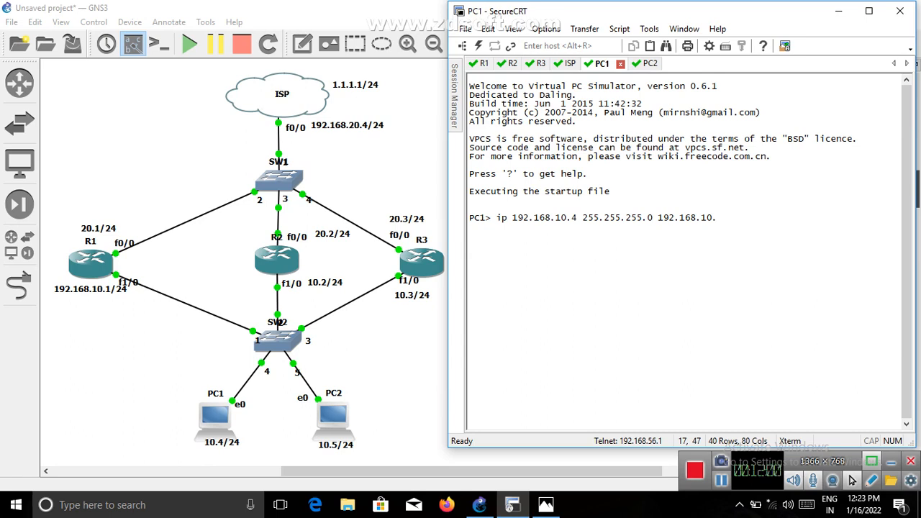
text(1000)
key(Return)
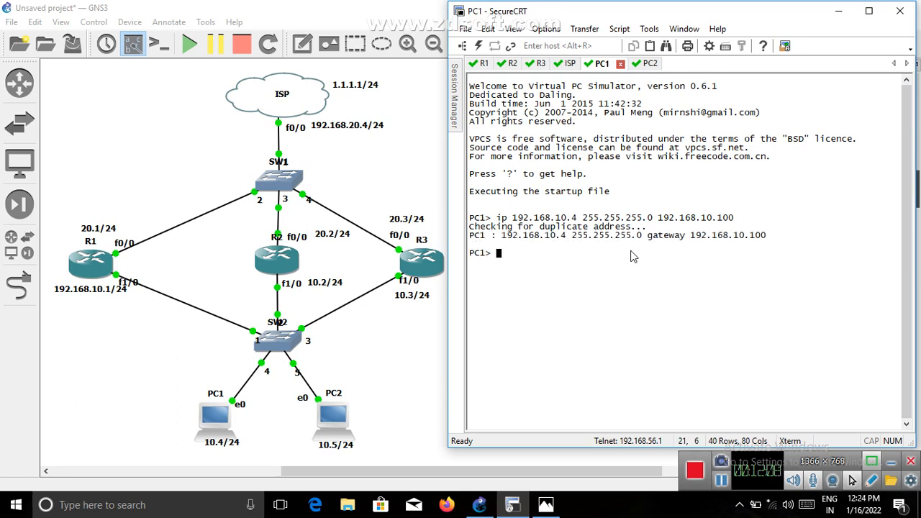
On PC2's console, assign the address 192.168.10.5 with mask 255.255.255.0 and gateway 192.168.10.100
click(649, 64)
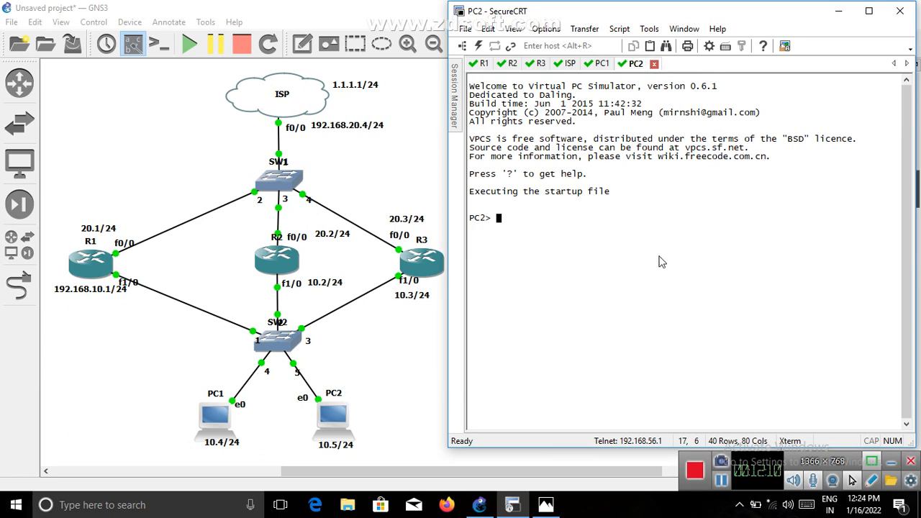
text(ip 192.168.10)
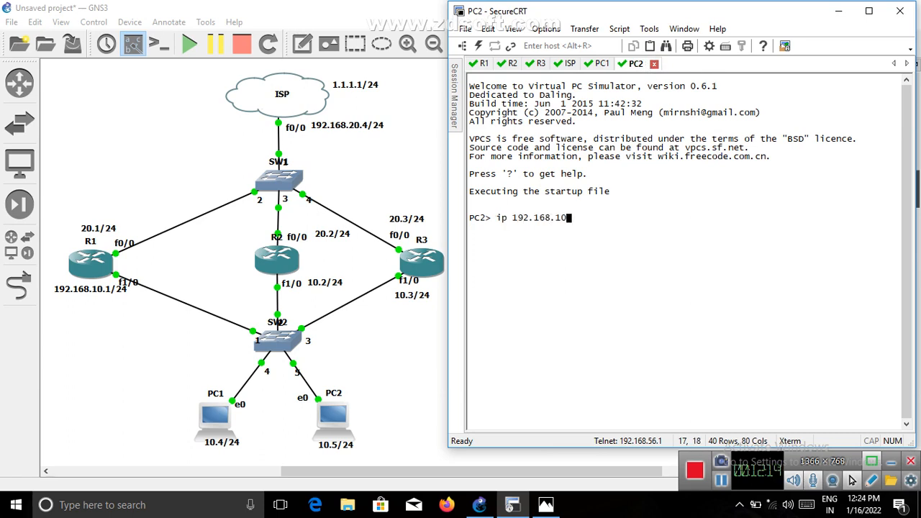
text(.5 255.255.255.0 )
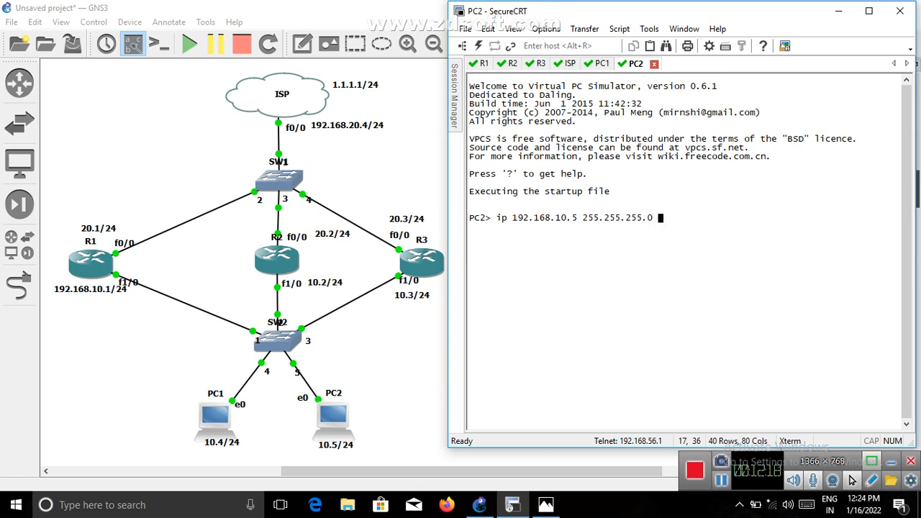
text(192.168.)
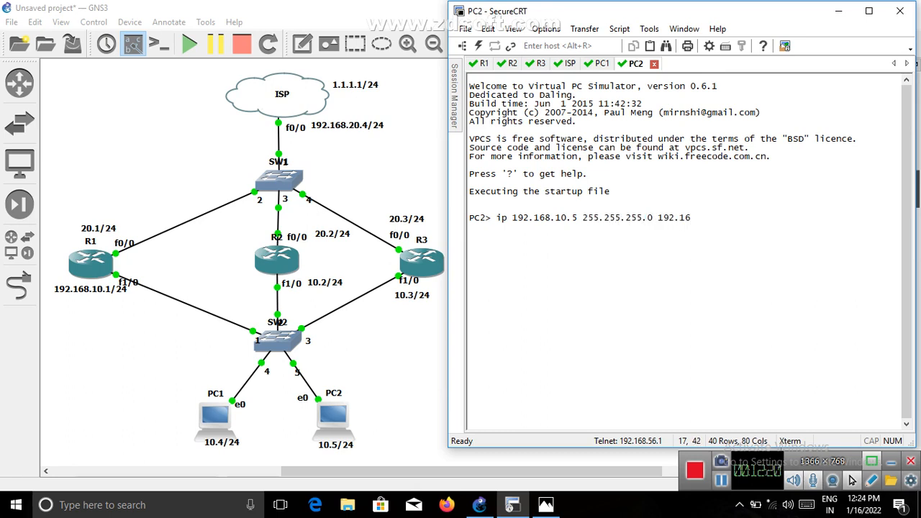
text(10.100)
key(Return)
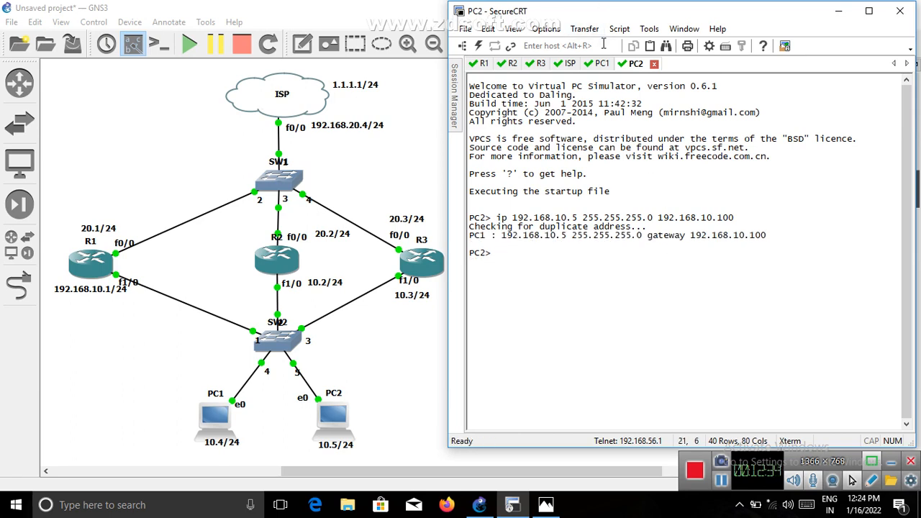
Return to PC1's console and ping the ISP address 1.1.1.1
click(597, 65)
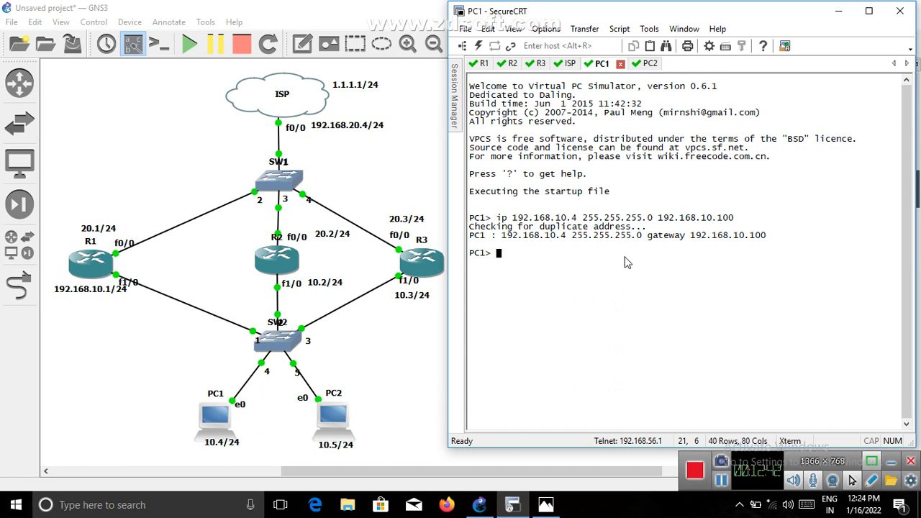
text(ping )
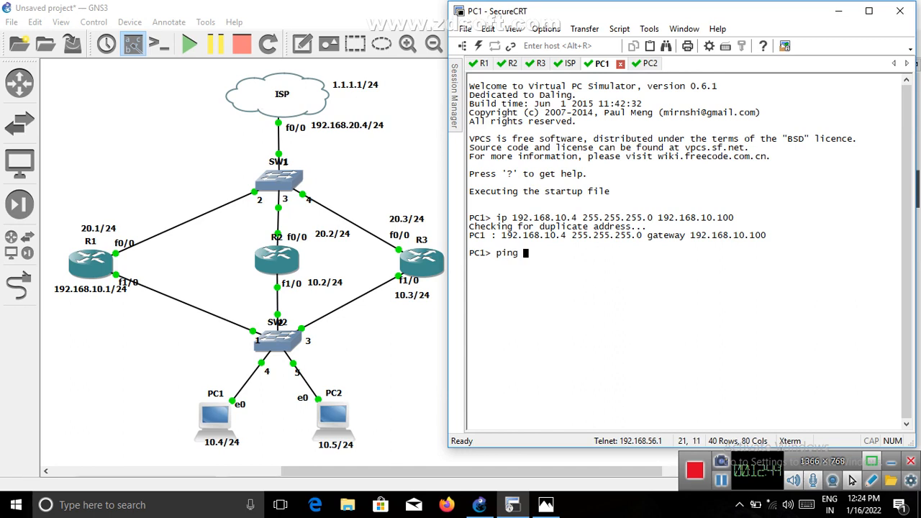
text(1.1.1.1)
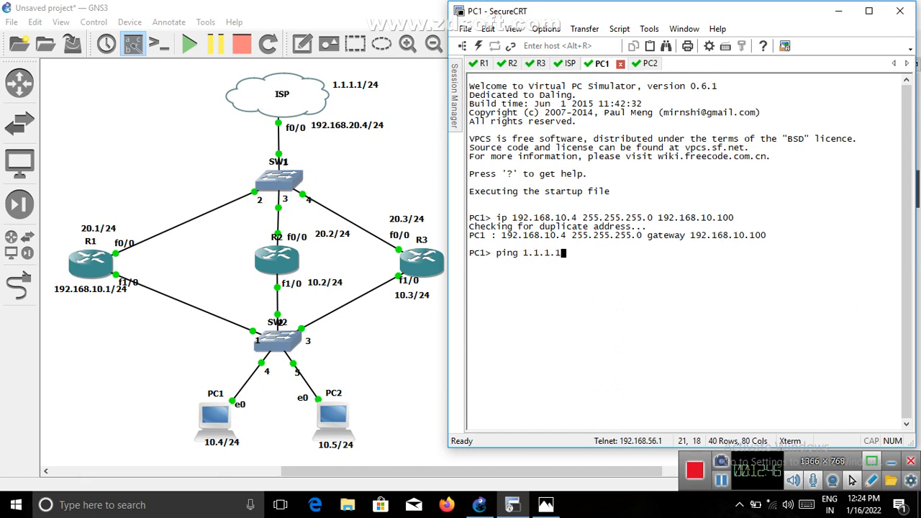
key(Return)
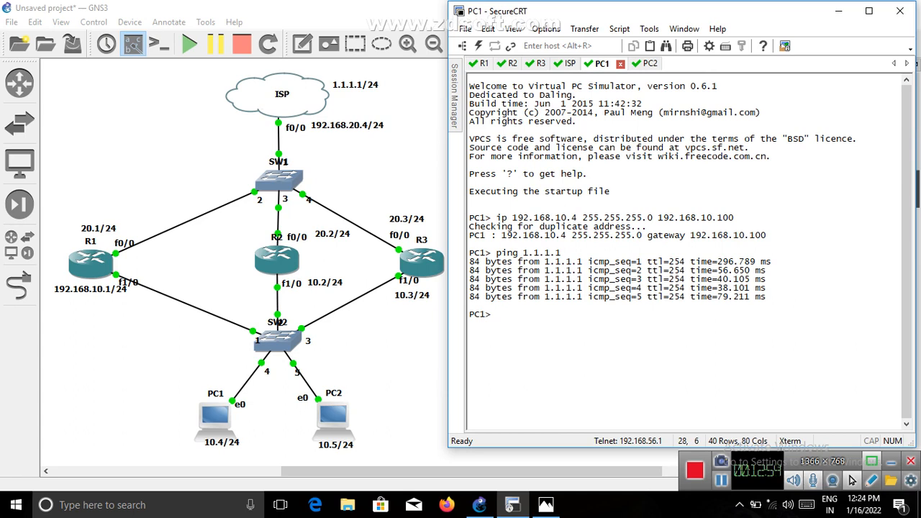
Try to trace the path from PC1 to 1.1.1.1 with the commands "traceroute 1.1.1.1" and "tracert 1.1.1.1"
text(traceroute)
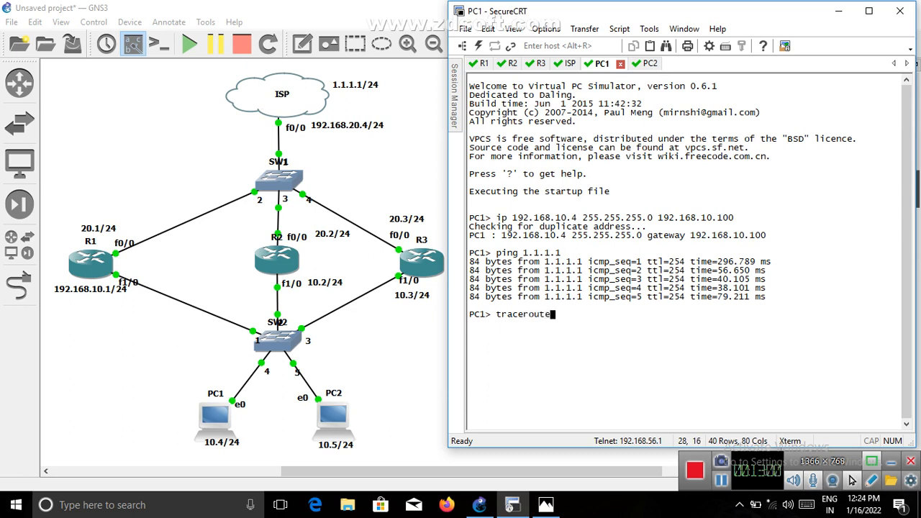
text( 1.1.1.)
text(1)
key(Return)
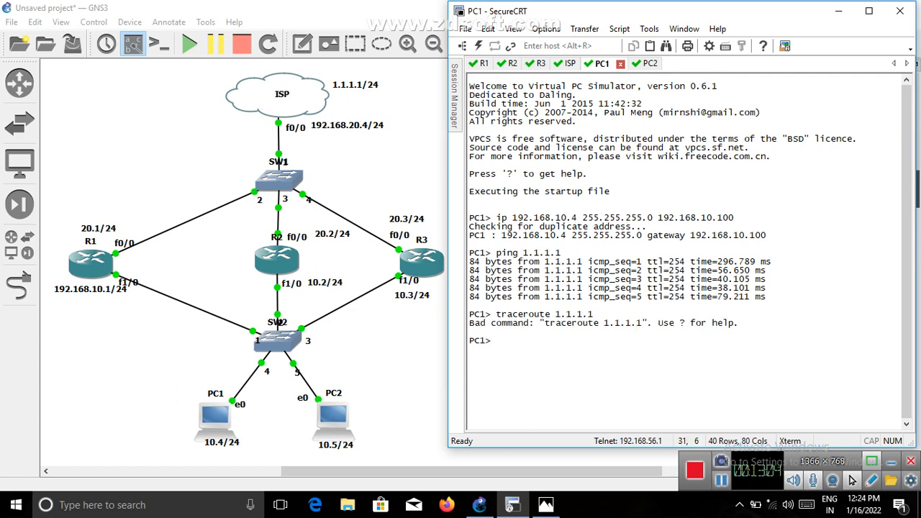
key(Up)
text(tr)
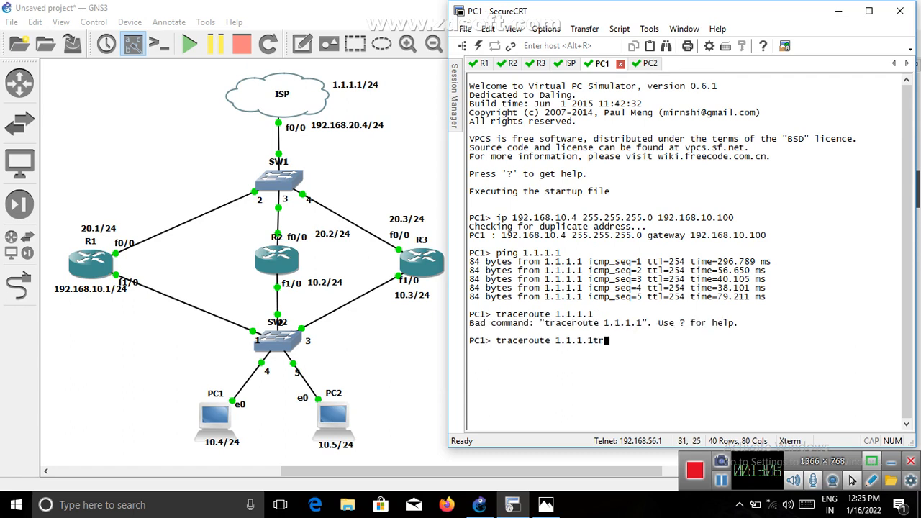
key(BackSpace)
key(BackSpace)
key(BackSpace)
key(BackSpace)
key(BackSpace)
key(BackSpace)
key(BackSpace)
key(BackSpace)
key(BackSpace)
key(BackSpace)
key(BackSpace)
key(BackSpace)
key(BackSpace)
key(BackSpace)
key(BackSpace)
key(BackSpace)
key(BackSpace)
key(BackSpace)
key(BackSpace)
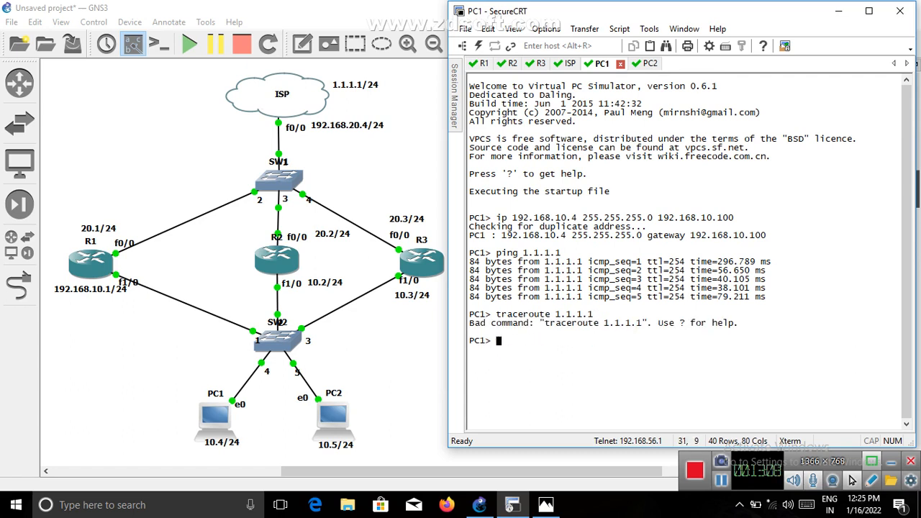
text(tracert 1.1.1.1)
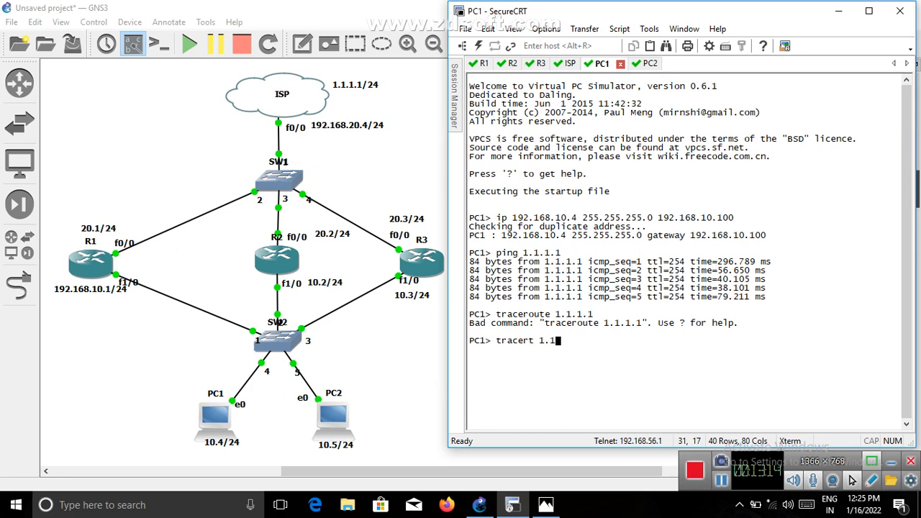
key(Return)
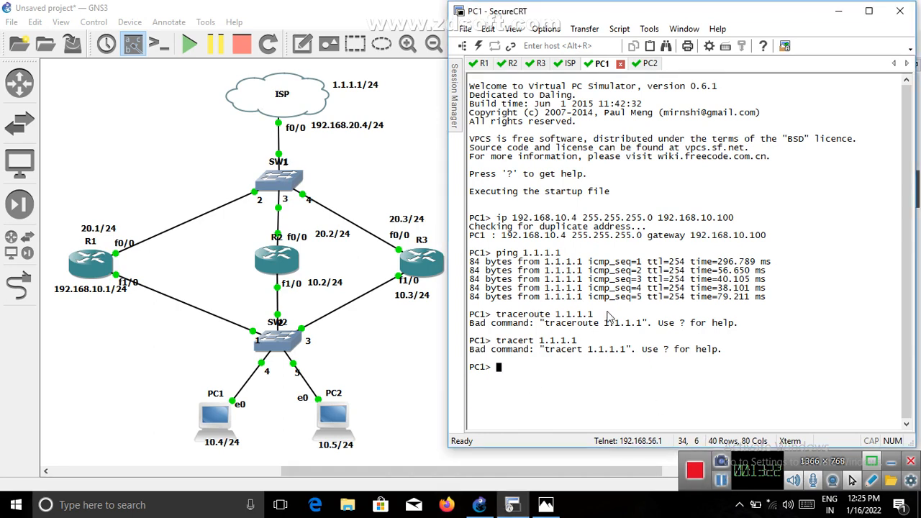
Run "trace 1.1.1.1" on PC1 and check the address of each hop along the path
text(trace 1.1.1.1)
key(Return)
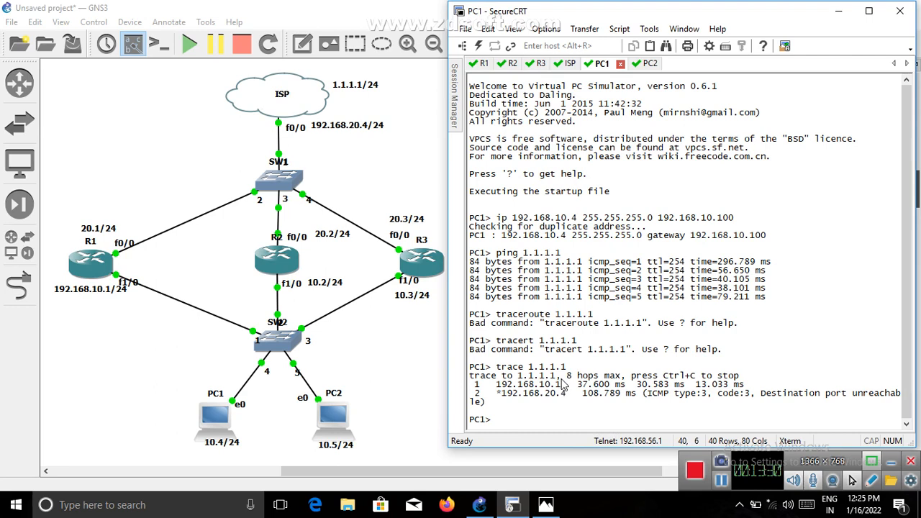
drag(561, 385, 493, 387)
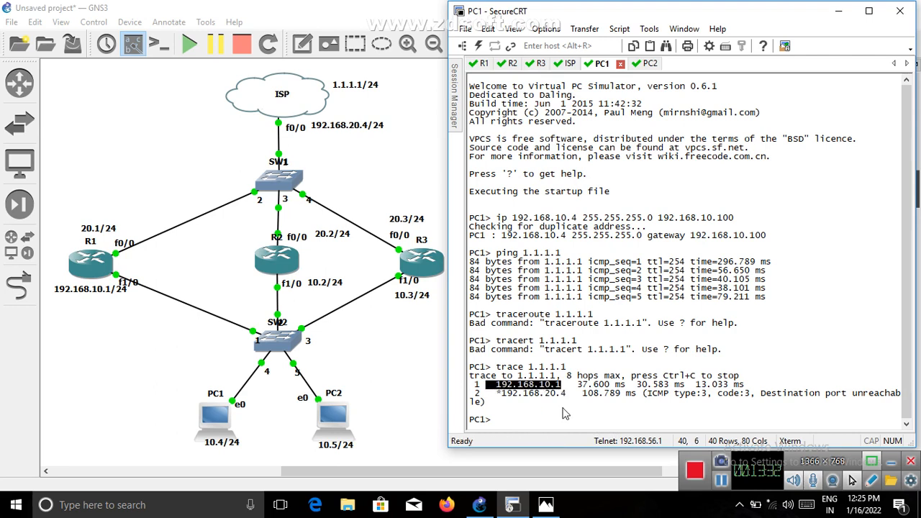
drag(572, 394, 504, 398)
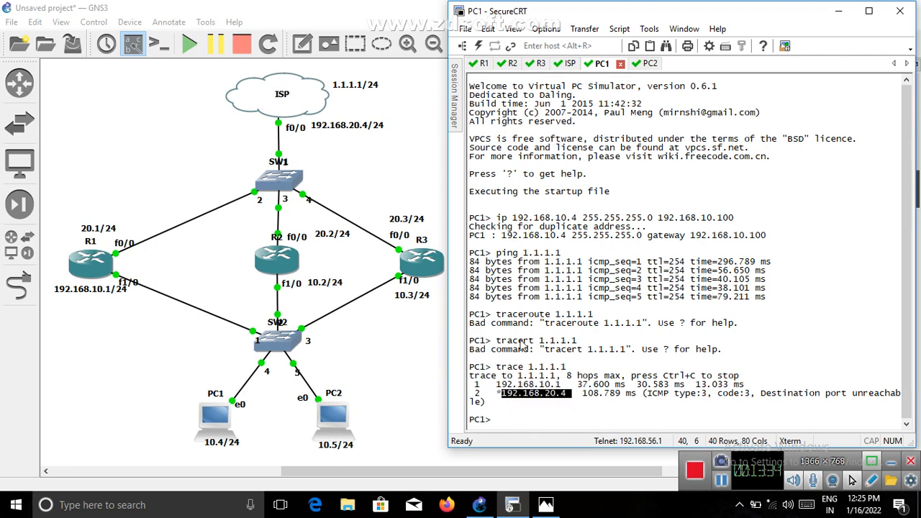
Switch to PC2's console and run "trace 1.1.1.1" to check its path to the ISP
click(644, 63)
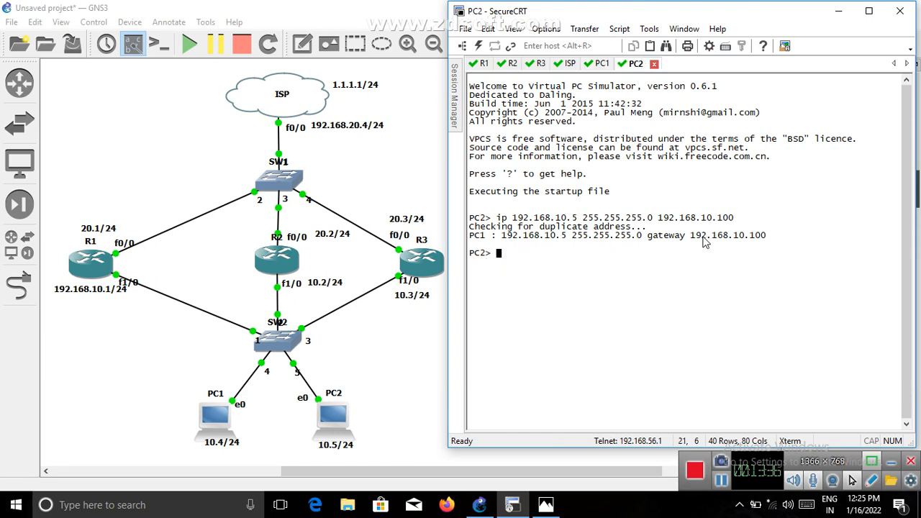
text(trace )
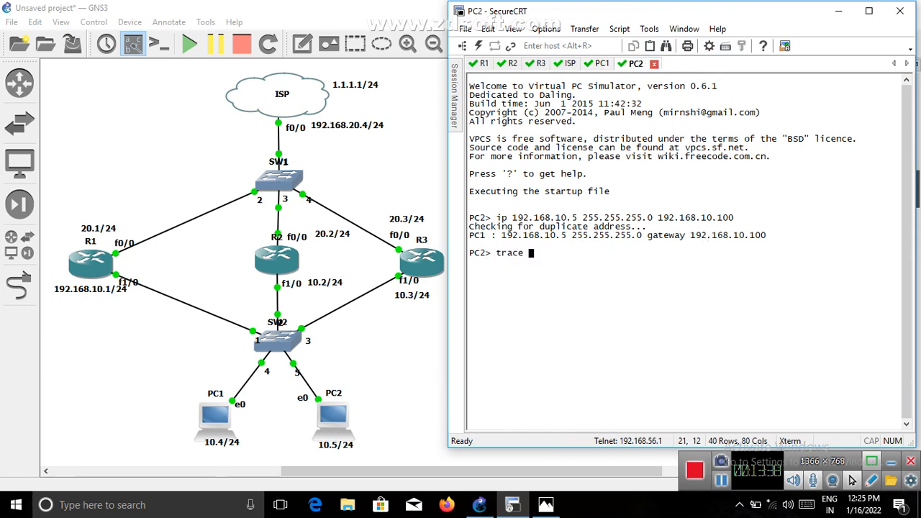
text(1.1.1.1.)
key(Return)
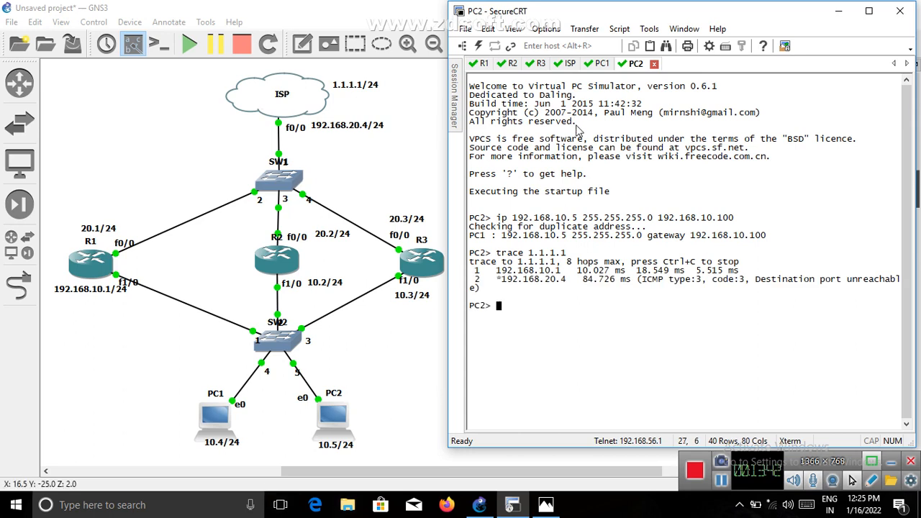
Switch to R1's console, shut down interface f1/0 and exit interface configuration mode
click(604, 64)
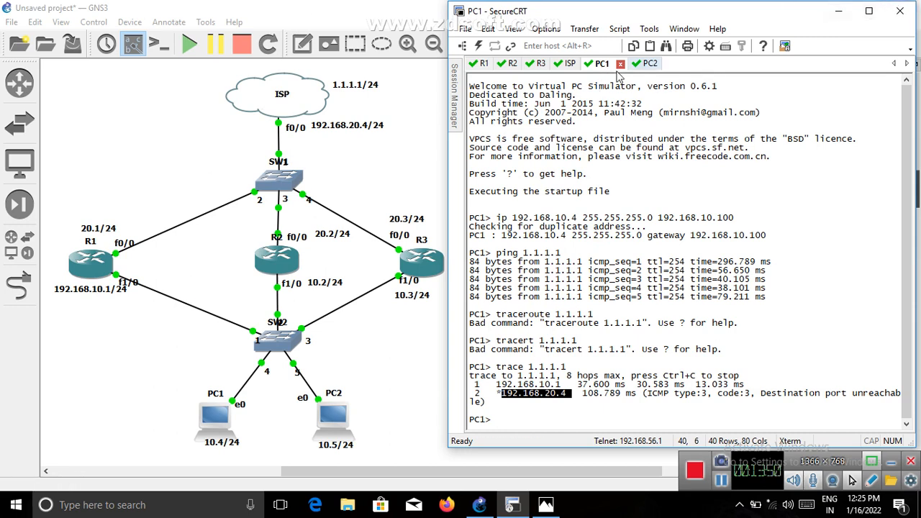
click(486, 64)
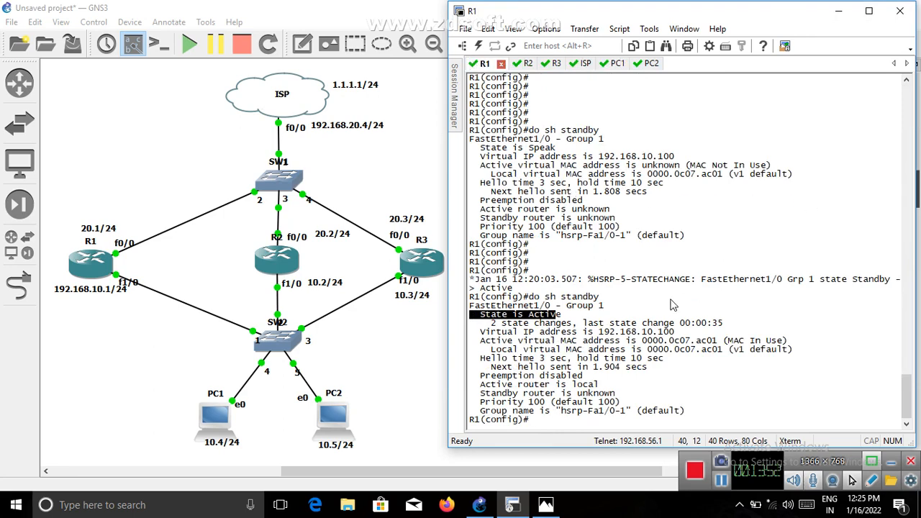
key(Return)
key(Return)
key(Return)
key(Return)
key(Return)
key(Return)
key(Return)
key(Return)
key(Return)
key(Return)
key(Return)
key(Return)
key(Return)
key(Return)
key(Return)
key(Return)
key(Return)
key(Return)
key(Return)
key(Return)
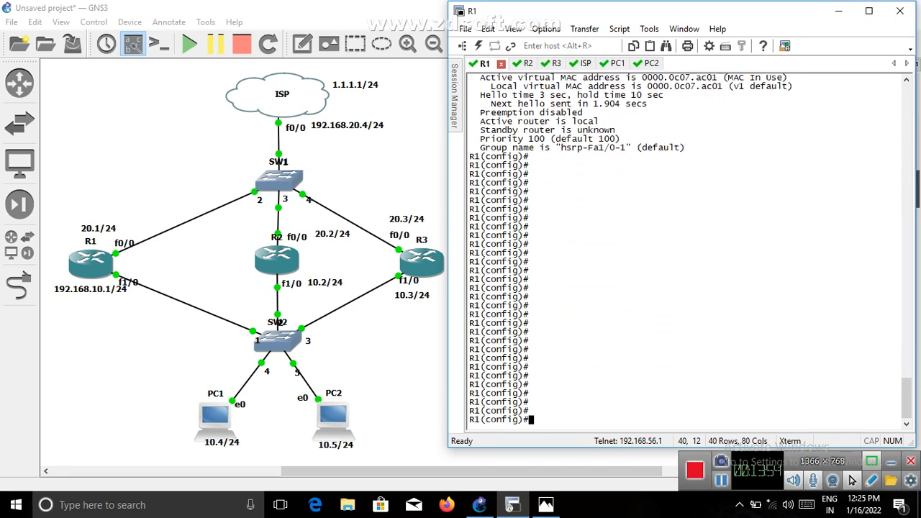
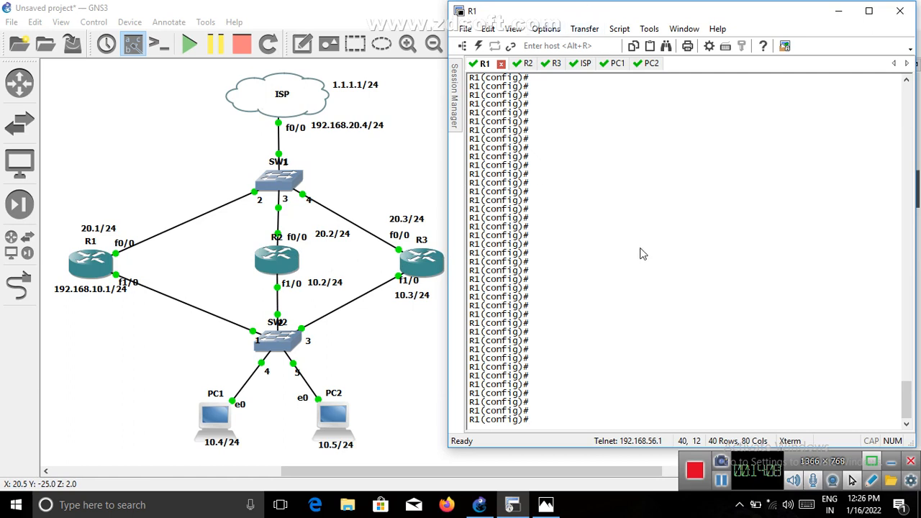
text(int f1)
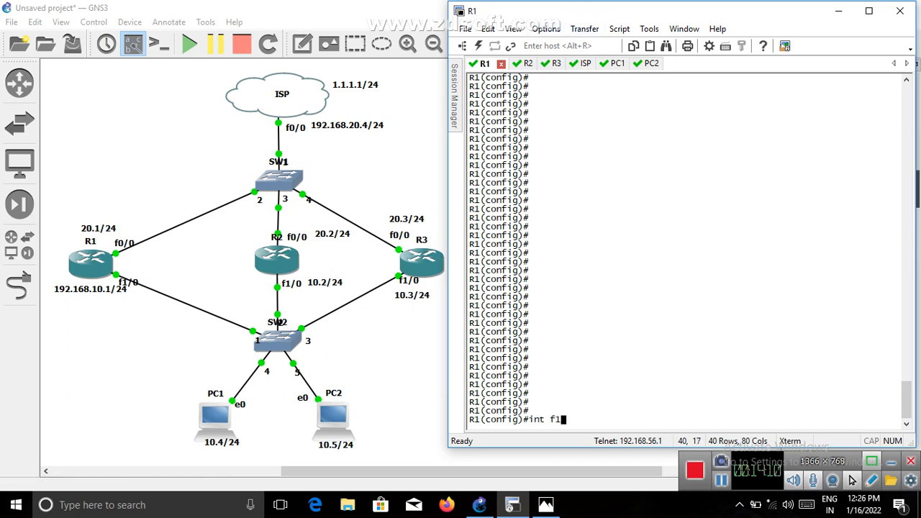
text(/0)
key(Return)
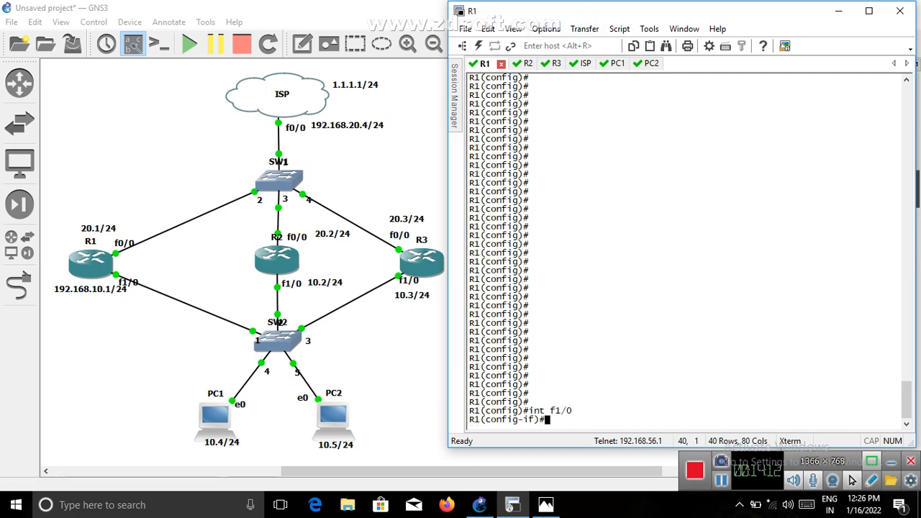
text(shut)
key(Return)
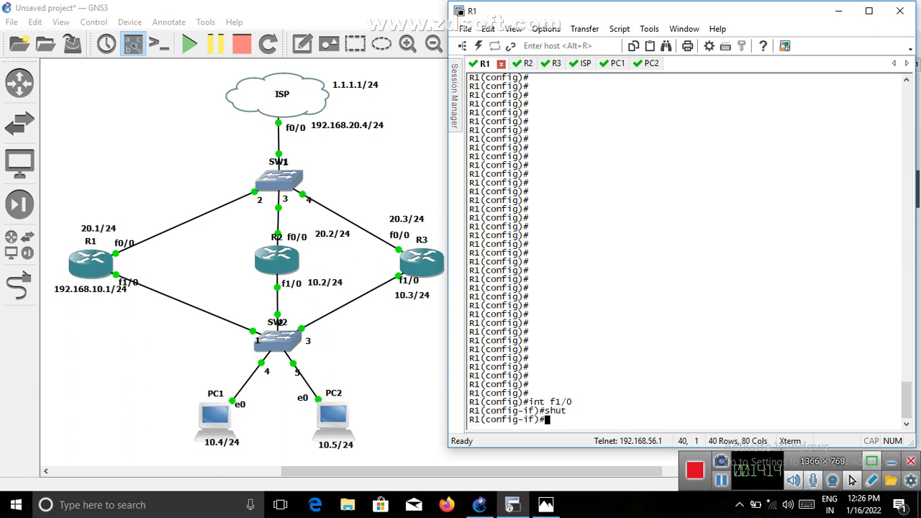
text(ex)
key(Return)
key(Return)
key(Return)
key(Return)
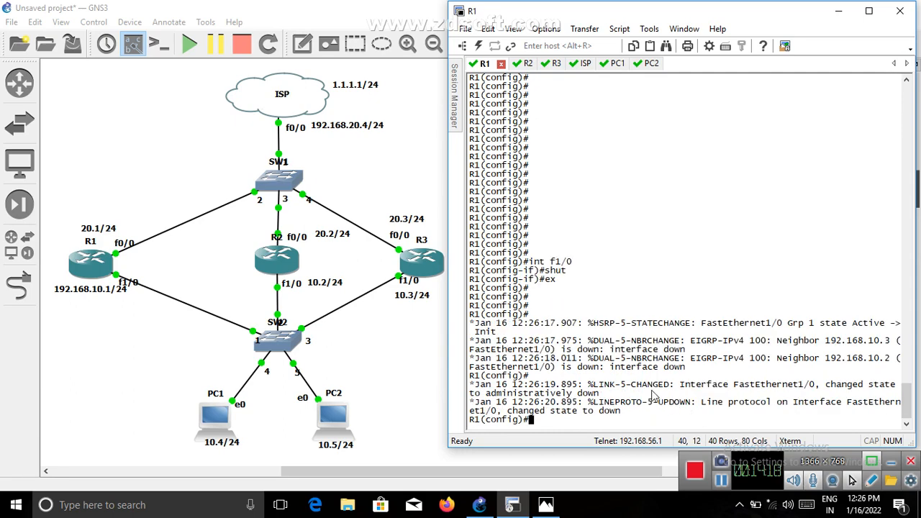
Open R3's console, run "do sh standby" and check its HSRP group 1 state and the latest state-change log
click(549, 64)
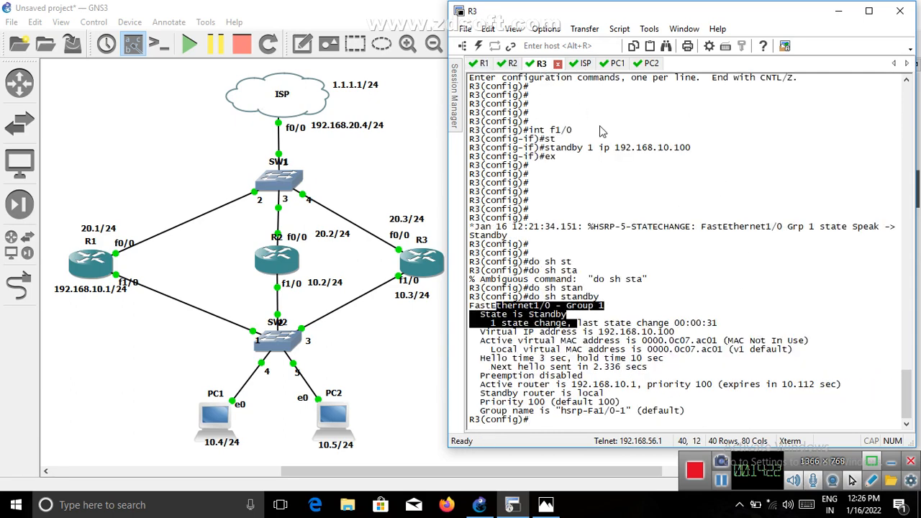
key(Return)
key(Return)
key(Return)
key(Return)
key(Return)
key(Return)
key(Return)
key(Return)
key(Return)
key(Return)
key(Return)
key(Return)
key(Return)
key(Return)
key(Return)
key(Return)
key(Return)
key(Return)
key(Return)
key(Return)
text(do sh standby)
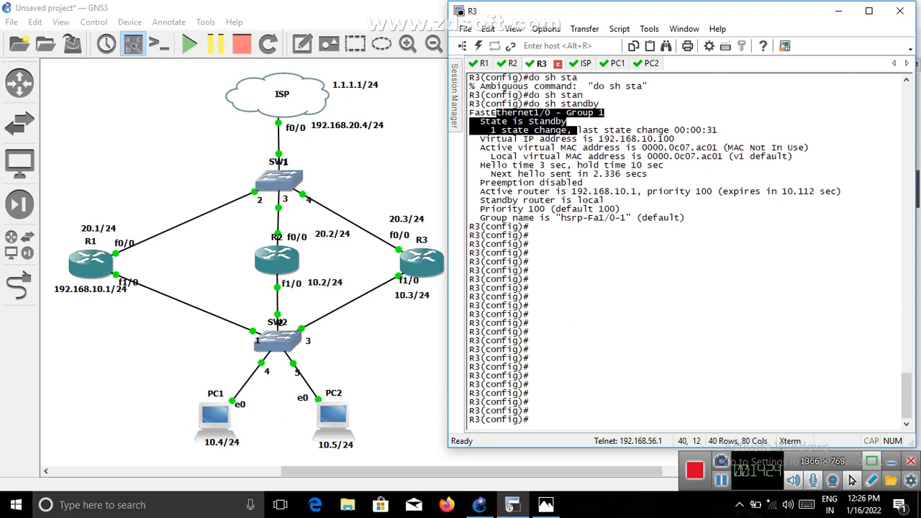
key(Return)
key(Return)
key(Return)
key(Return)
key(Return)
key(Return)
key(Return)
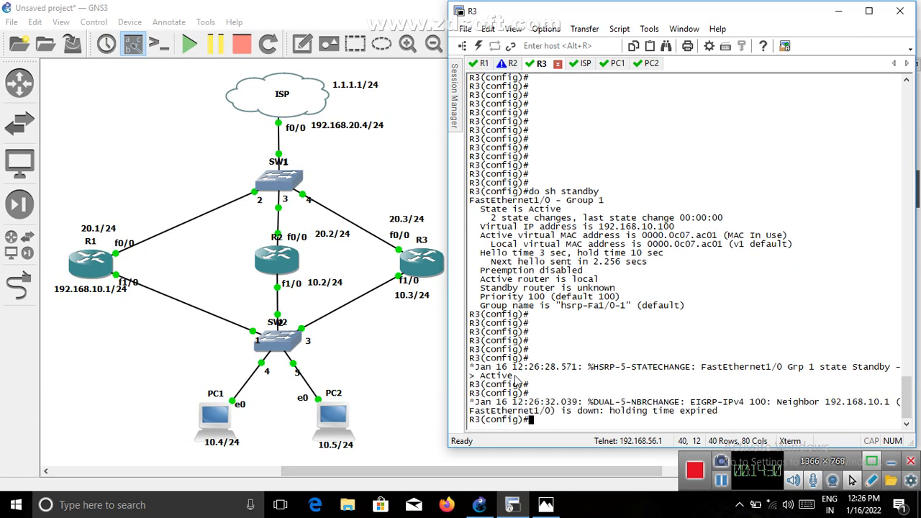
drag(514, 376, 460, 373)
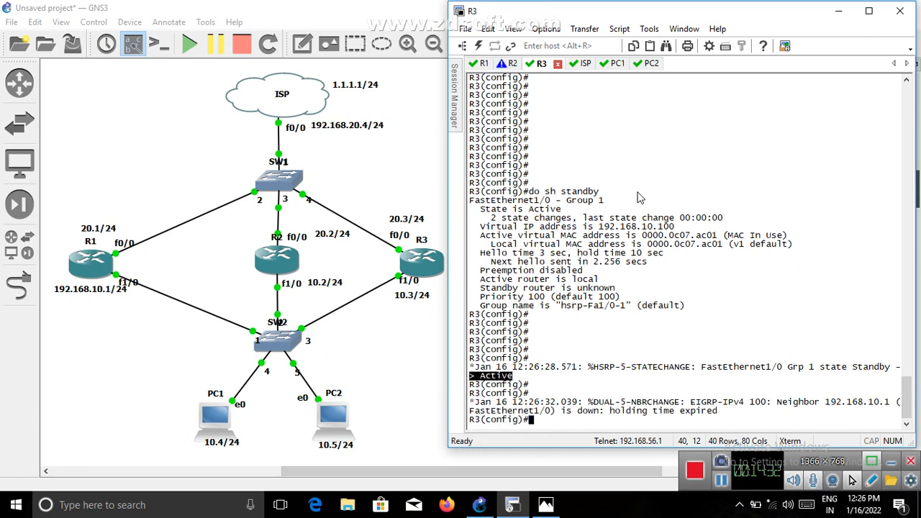
click(559, 205)
drag(559, 205, 577, 226)
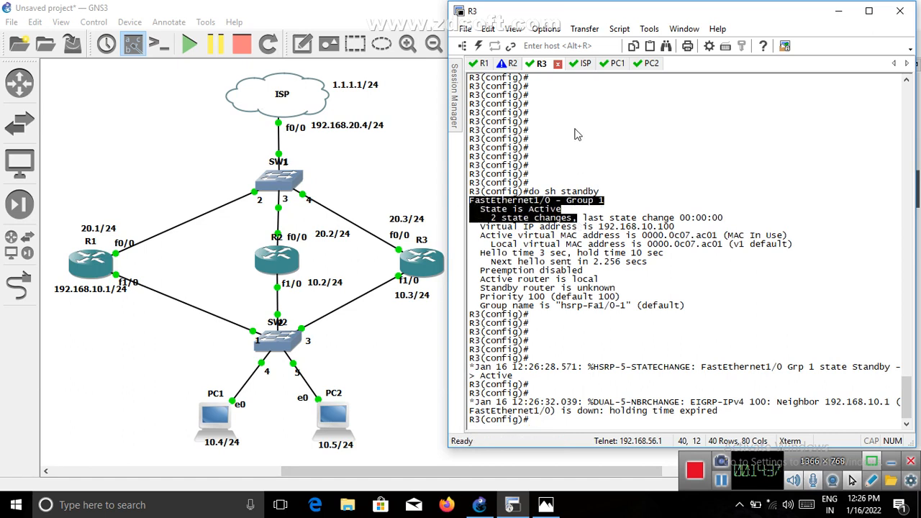
Switch to R2's console, run "do sh standby" and check its HSRP state for group 1
click(510, 64)
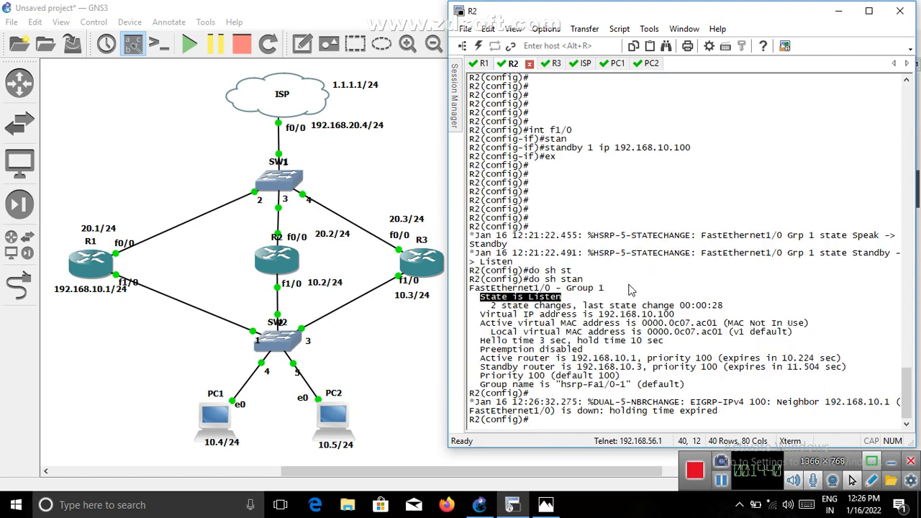
key(Return)
key(Return)
key(Return)
key(Return)
key(Return)
key(Return)
key(Return)
key(Return)
key(Return)
key(Return)
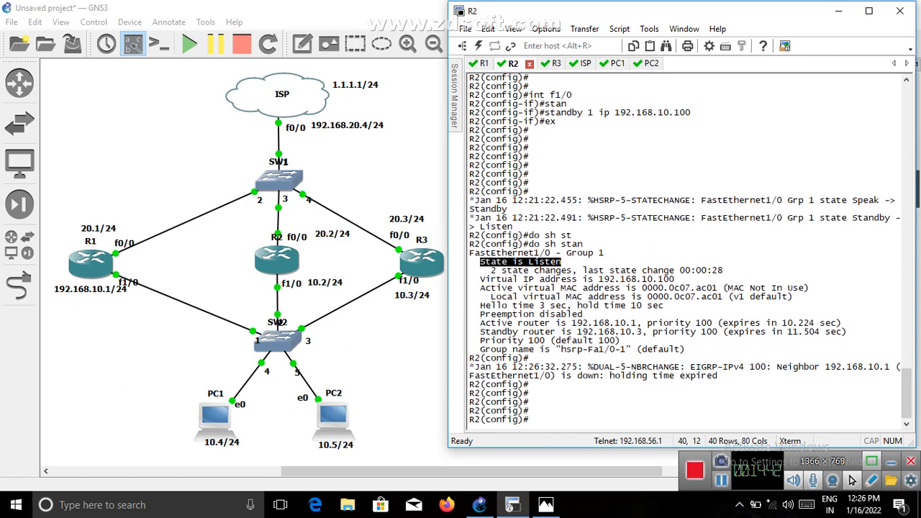
text(do )
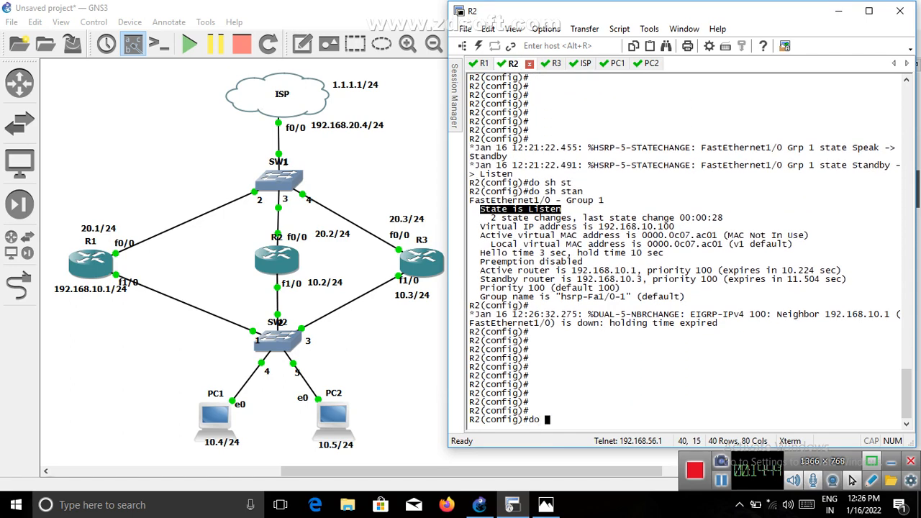
text(sh stan)
key(Tab)
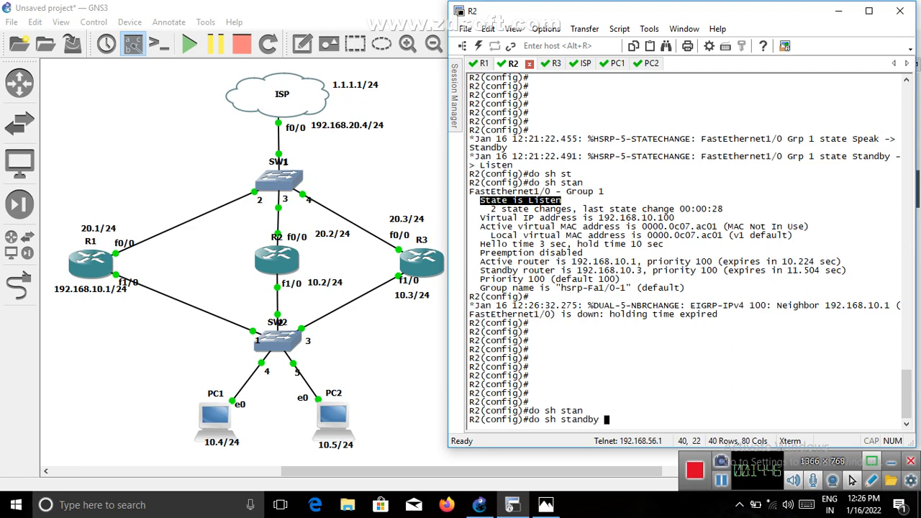
key(Return)
key(Return)
key(Return)
key(Return)
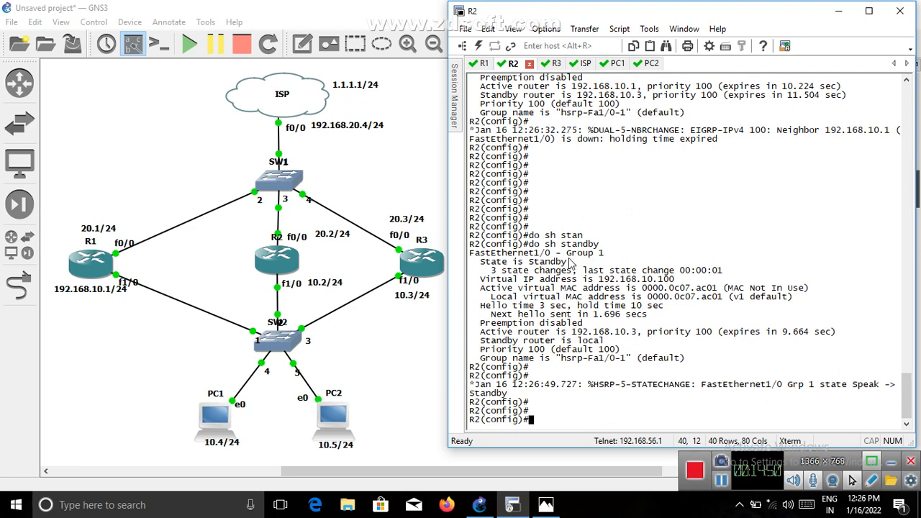
drag(569, 263, 478, 267)
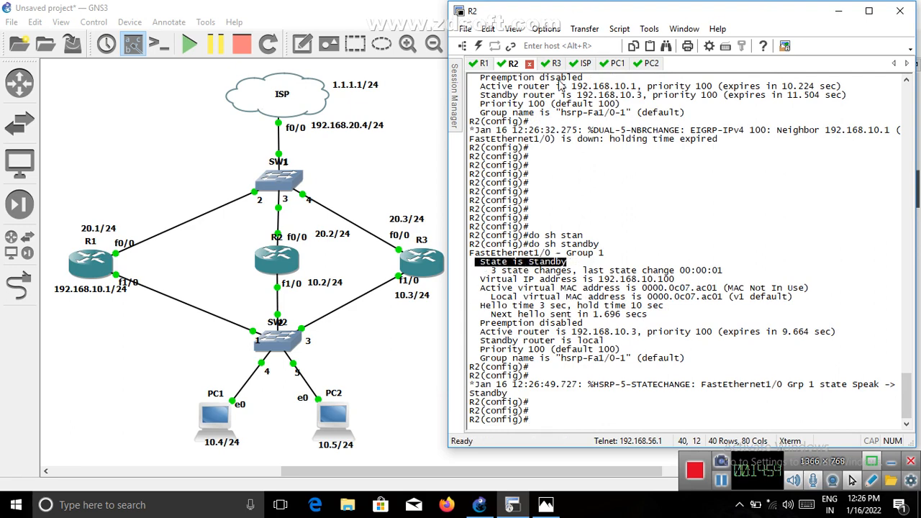
Go back to PC1's console, rerun "trace 1.1.1.1" and check the first-hop address
click(608, 66)
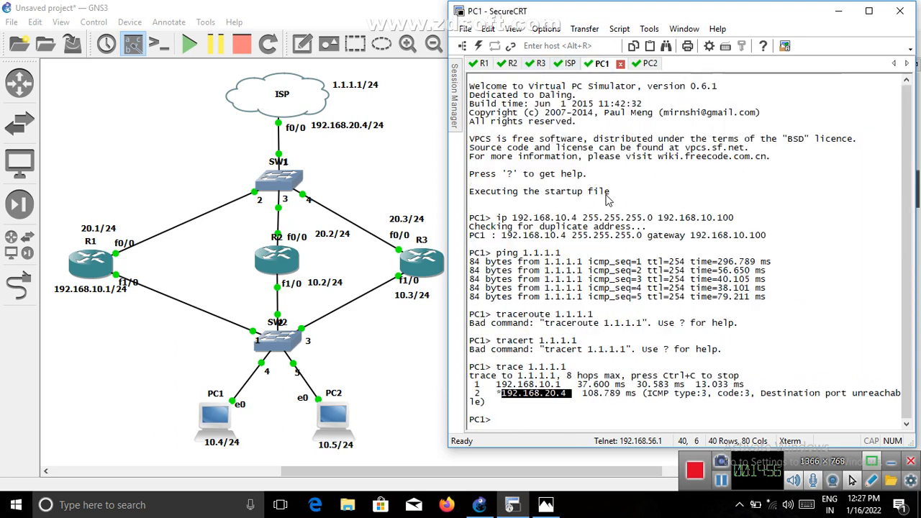
key(Up)
key(Return)
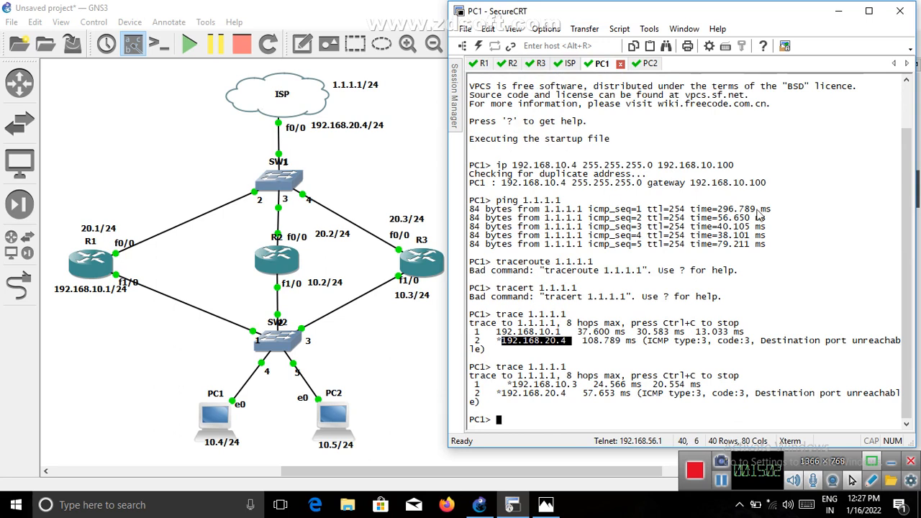
drag(576, 386, 471, 385)
Ping the ISP address 1.1.1.1 again from PC1
key(Up)
key(Up)
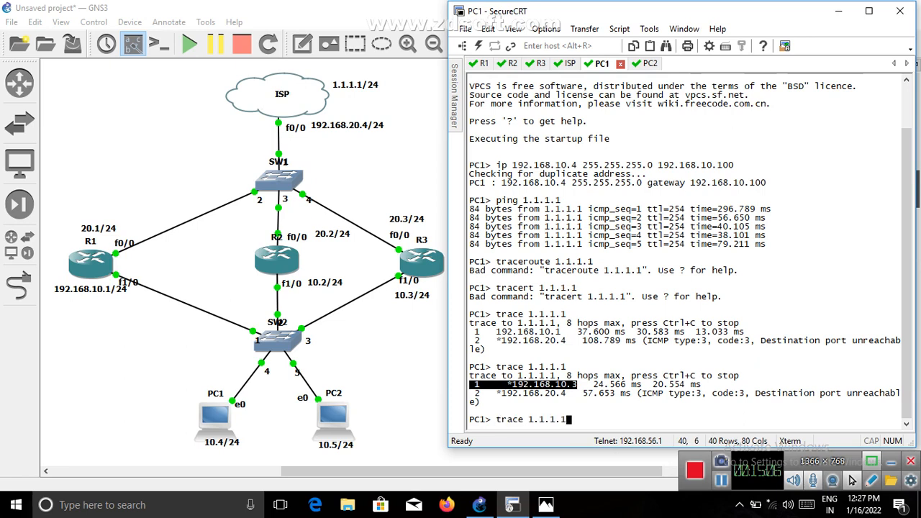
key(Up)
key(Up)
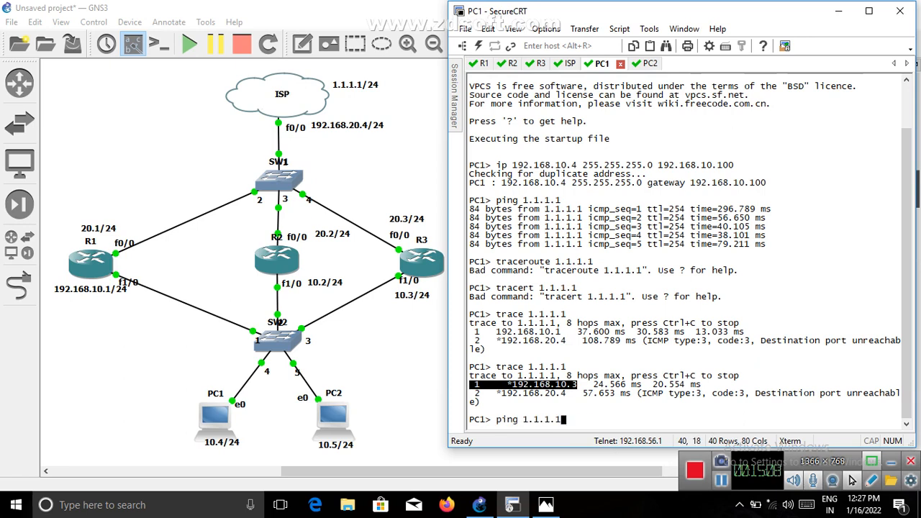
key(Return)
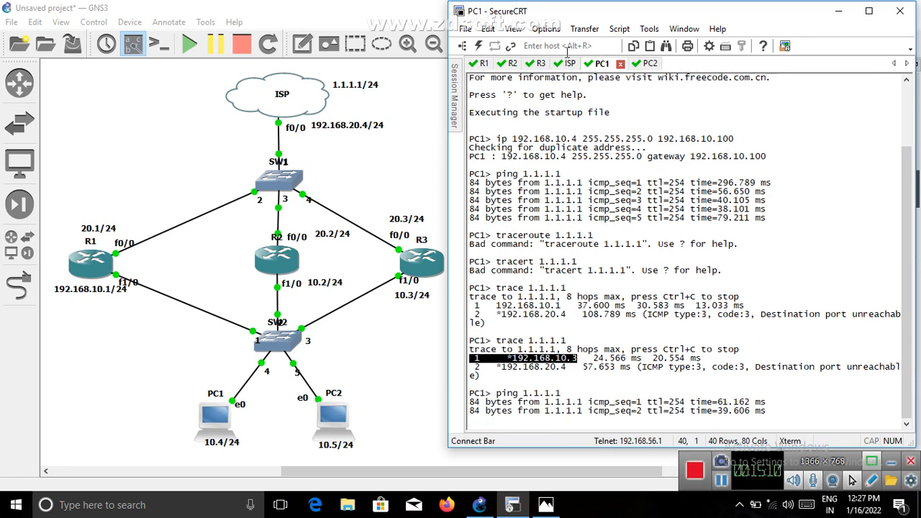
Rerun "trace 1.1.1.1" in PC2's console and check which router answers as the first hop
click(650, 64)
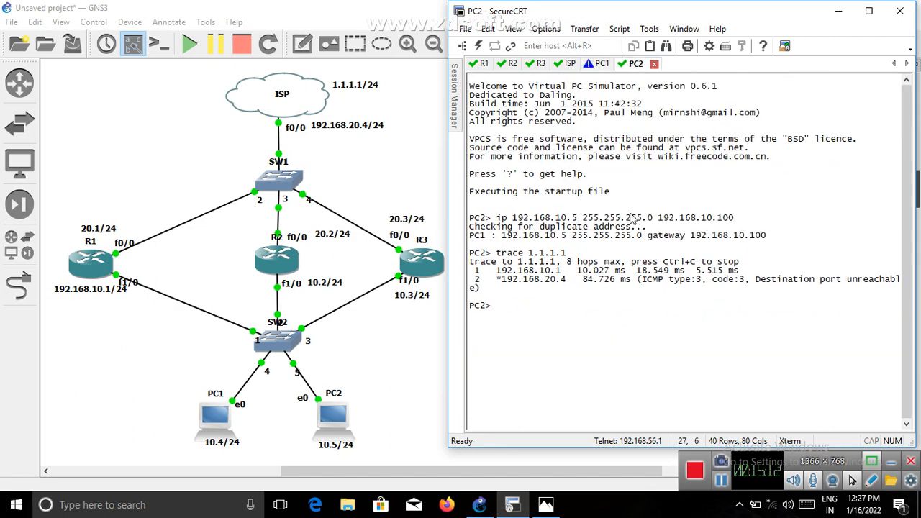
key(Up)
key(Return)
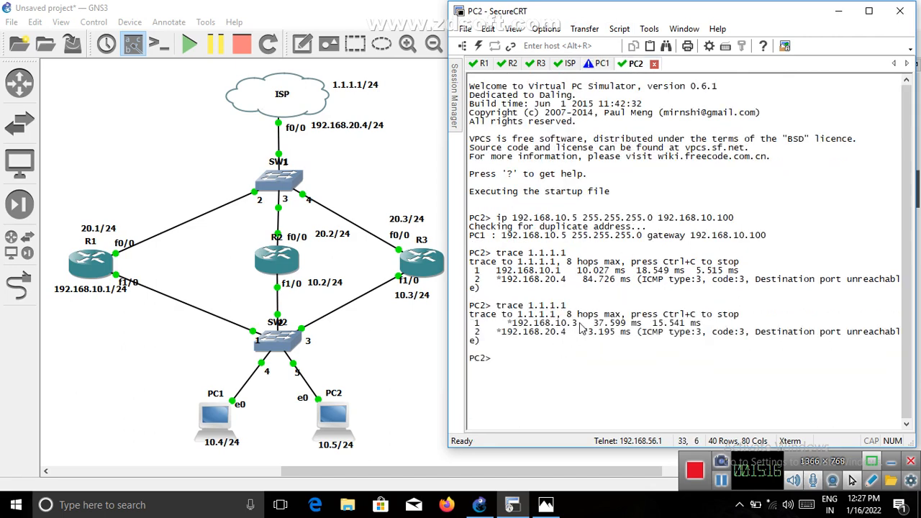
drag(580, 326, 511, 327)
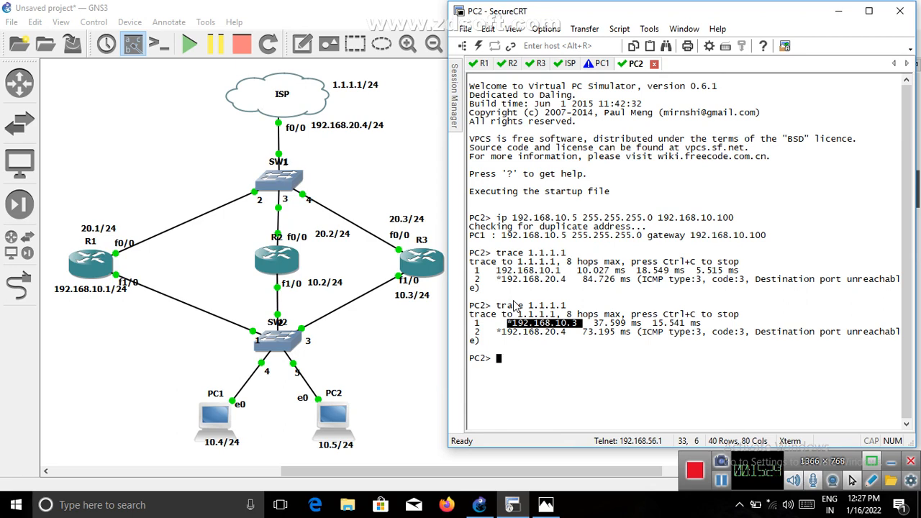
Return to R1's console, re-enable interface f1/0 with "no shut" and exit interface configuration mode
click(476, 65)
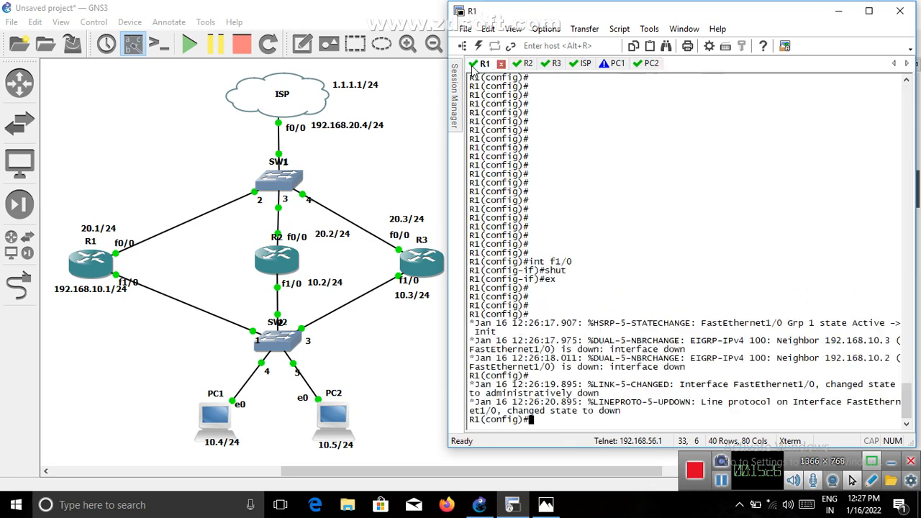
key(Return)
key(Return)
key(Return)
key(Return)
key(Return)
key(Return)
key(Return)
key(Return)
key(Return)
key(Return)
key(Return)
key(Return)
key(Return)
key(Return)
key(Return)
key(Return)
key(Return)
key(Return)
key(Return)
key(Return)
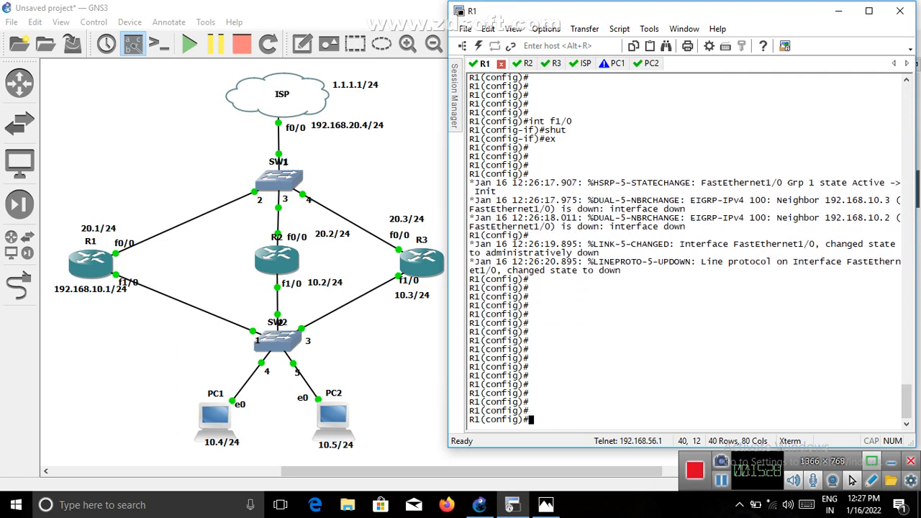
text(int f)
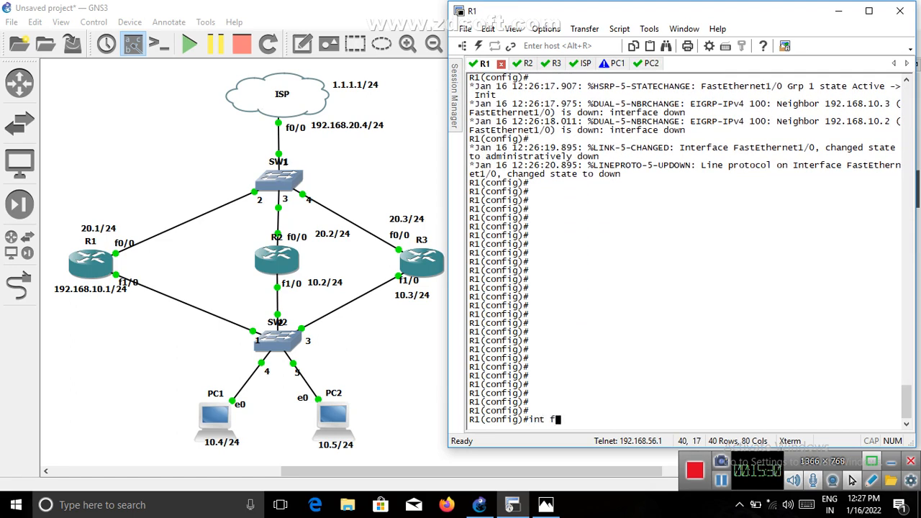
text(1/0)
key(Return)
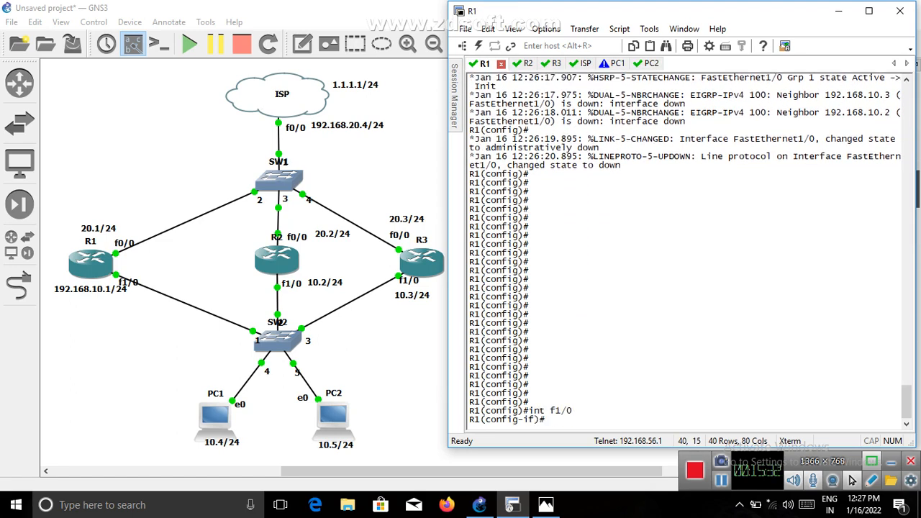
text(no shut)
key(Return)
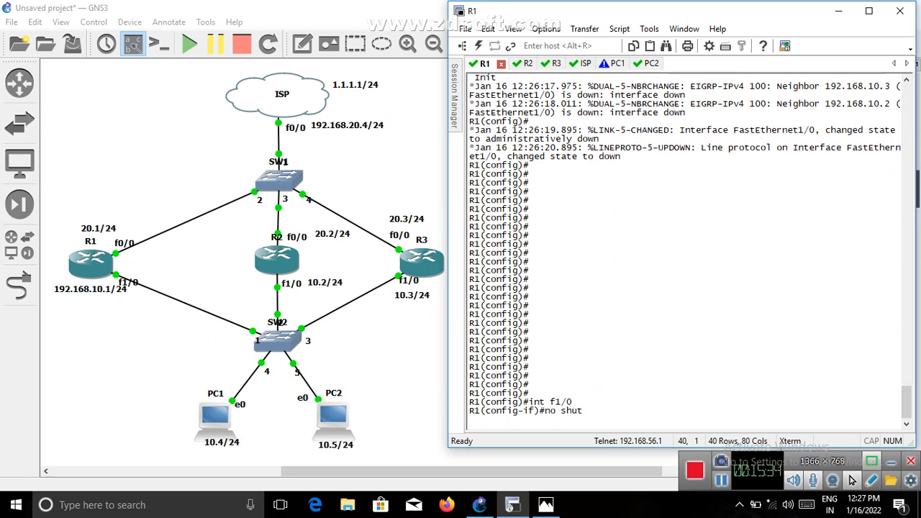
text(ex)
key(Return)
key(Return)
key(Return)
key(Return)
key(Return)
key(Return)
key(Return)
key(Return)
key(Return)
key(Return)
key(Return)
key(Return)
key(Return)
key(Return)
key(Return)
key(Return)
key(Return)
key(Return)
key(Return)
key(Return)
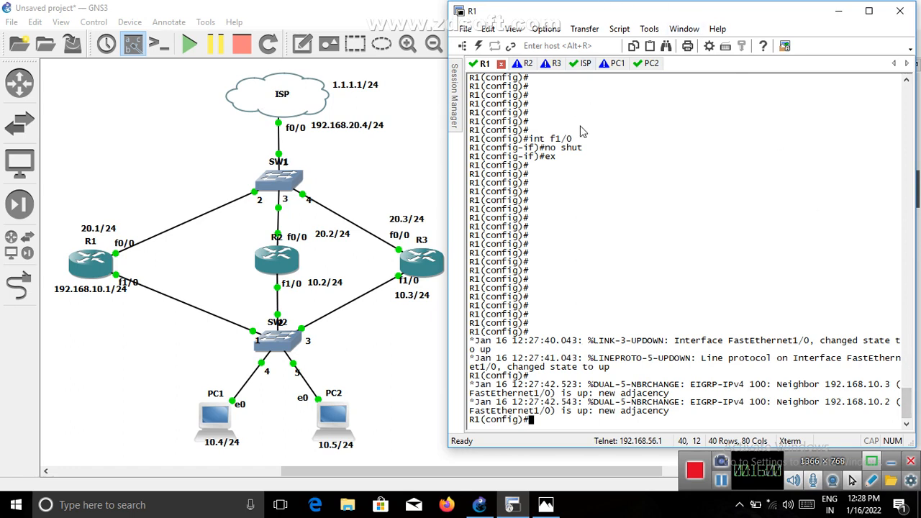
key(Return)
key(Return)
key(Return)
key(Return)
key(Return)
key(Return)
key(Return)
key(Return)
key(Return)
key(Return)
key(Return)
key(Return)
key(Return)
key(Return)
key(Return)
key(Return)
key(Return)
key(Return)
key(Return)
key(Return)
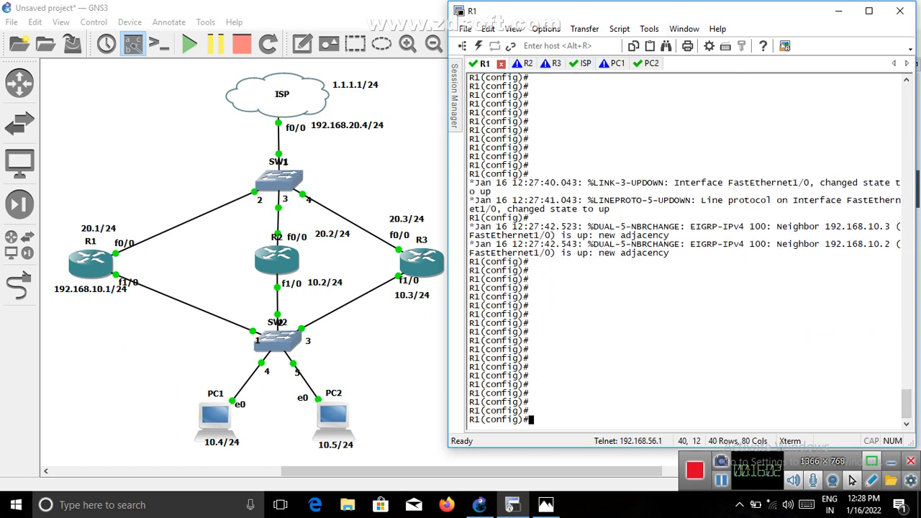
Run "do sh standby" on R1 and check the HSRP state of FastEthernet1/0 in group 1
text(do sh s)
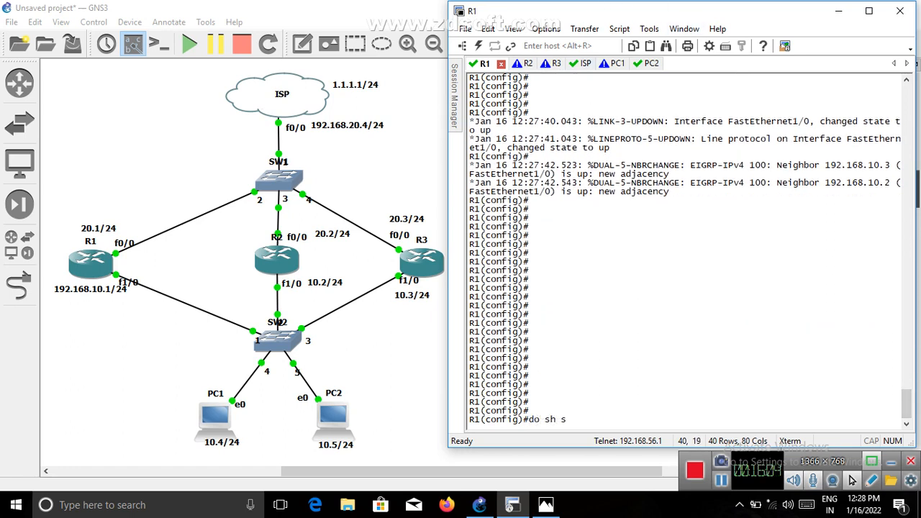
text(tandby)
key(Return)
key(Return)
key(Return)
key(Return)
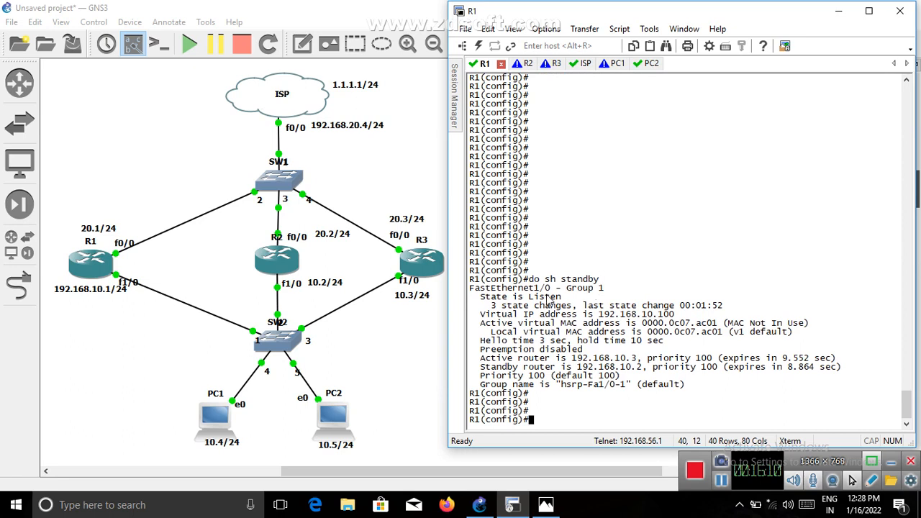
drag(566, 297, 472, 305)
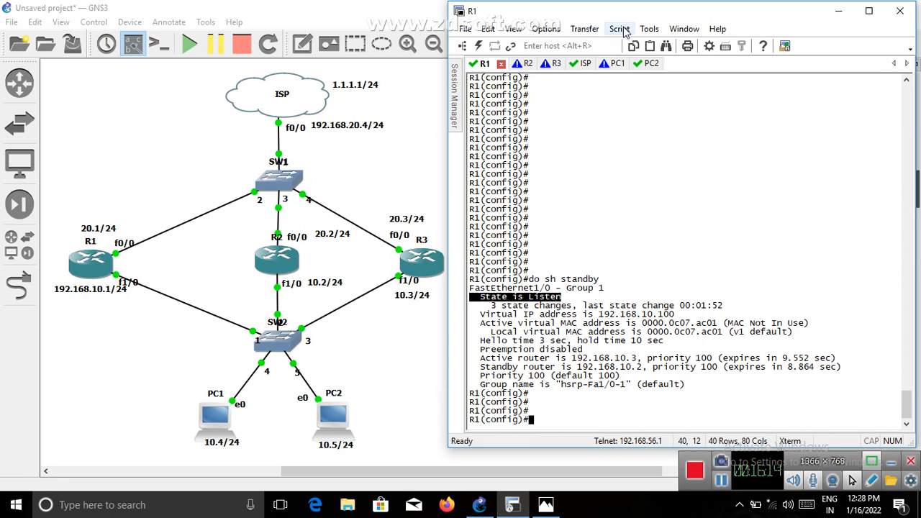
Switch to PC1's console and ping the ISP address 1.1.1.1 again
click(616, 64)
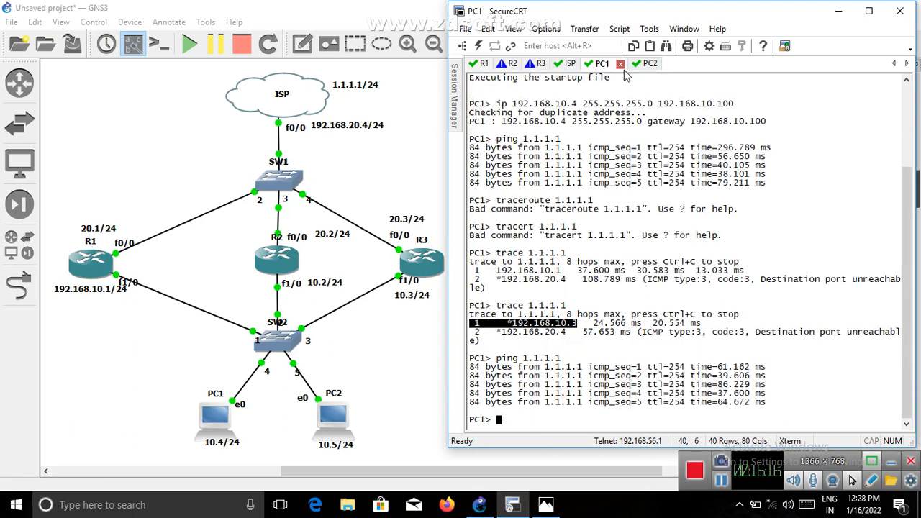
key(Up)
key(Return)
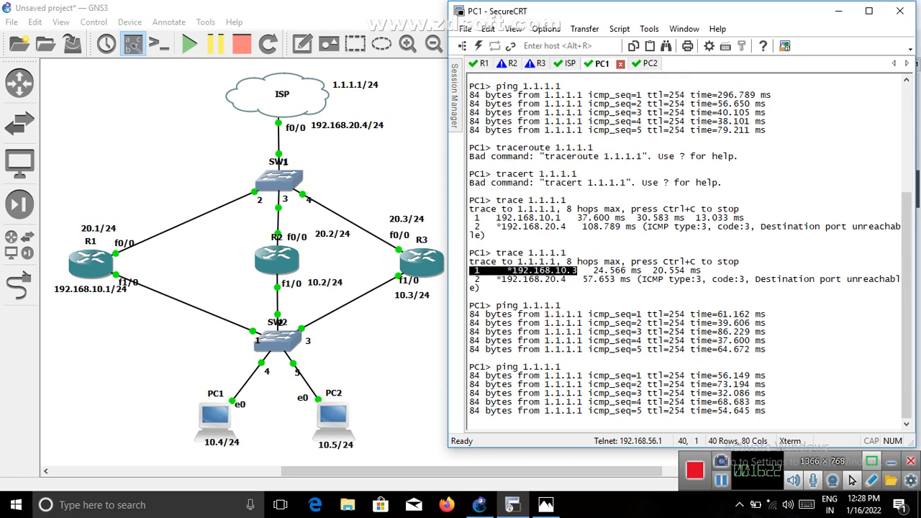
Rerun "trace 1.1.1.1" on PC1 to check which router is the first hop with R1's f1/0 re-enabled
key(Up)
key(Up)
key(Up)
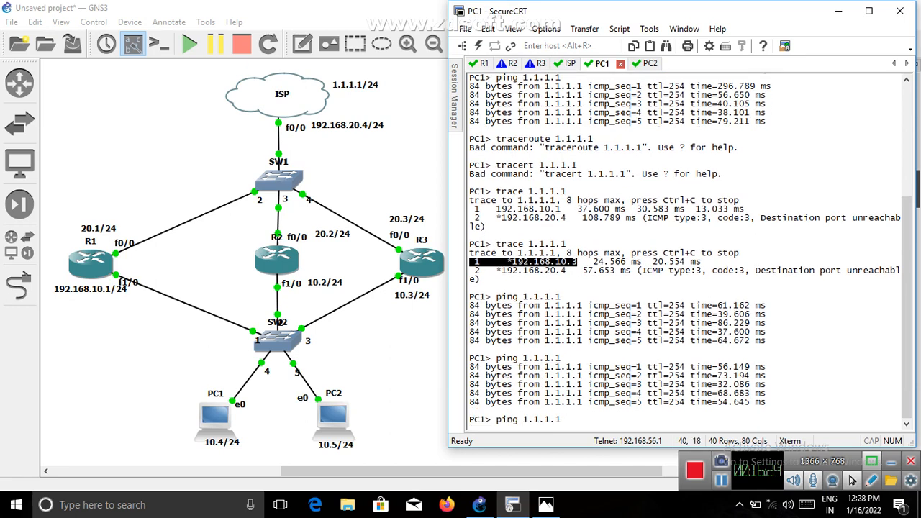
key(Return)
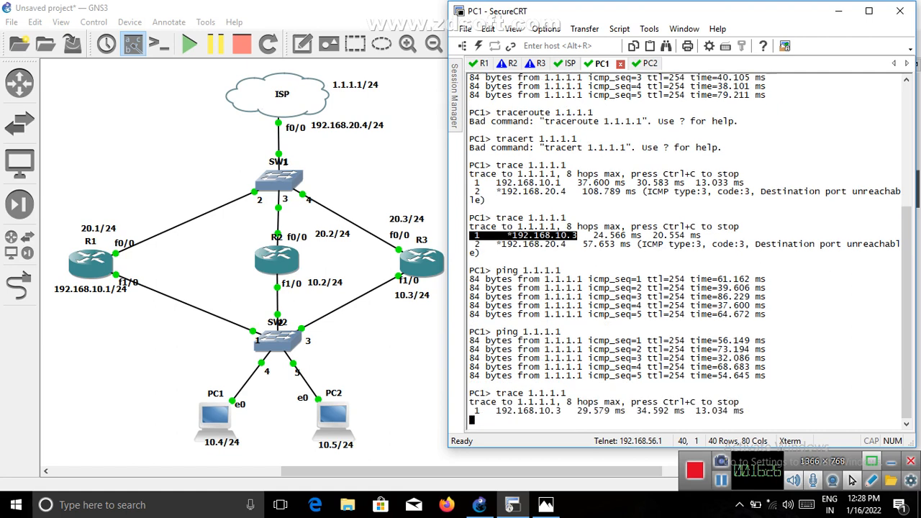
Return to R1's console and enter interface configuration mode for f1/0 with "int f1/0"
click(483, 65)
key(Return)
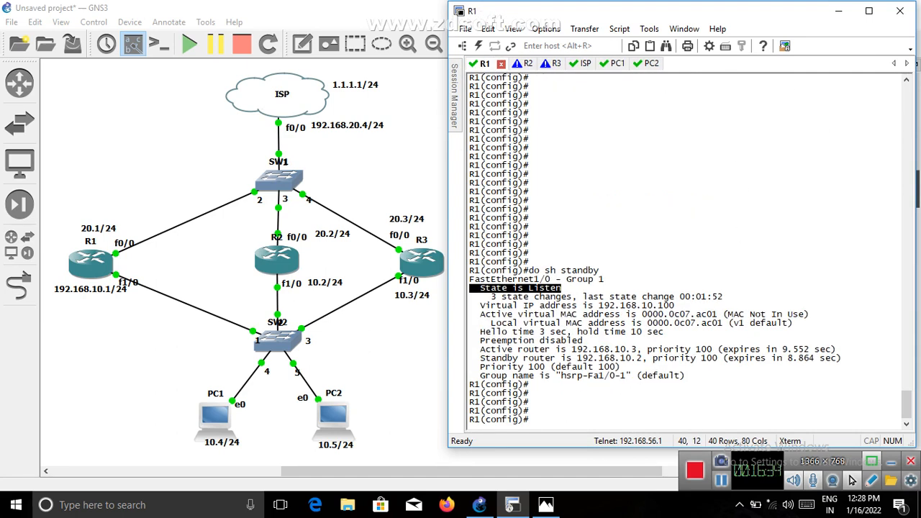
key(Return)
key(Return)
text(in)
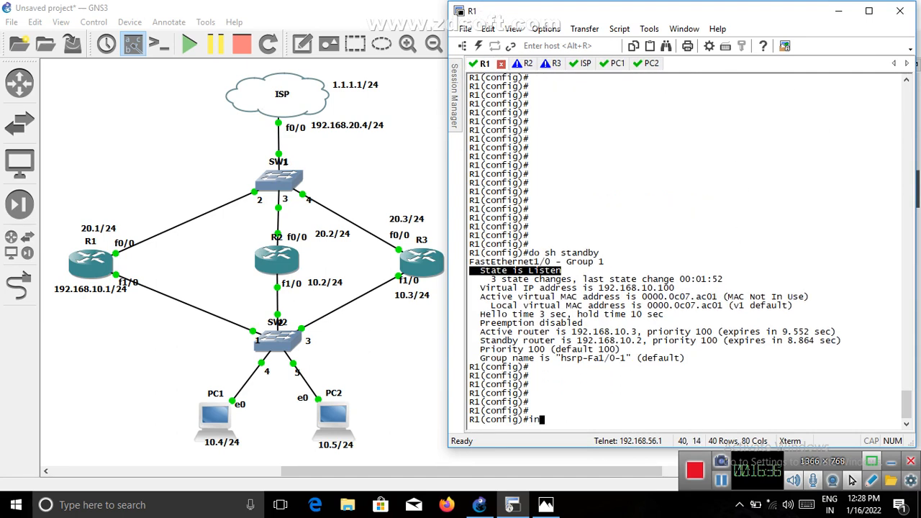
text(t f1/0)
key(Return)
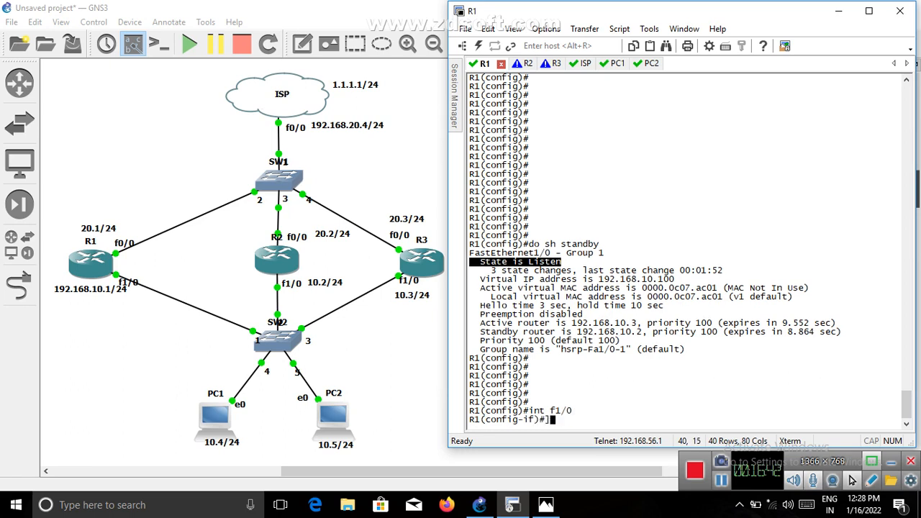
text(])
key(Return)
key(Return)
key(Return)
key(Return)
key(Return)
key(Return)
key(Return)
key(Return)
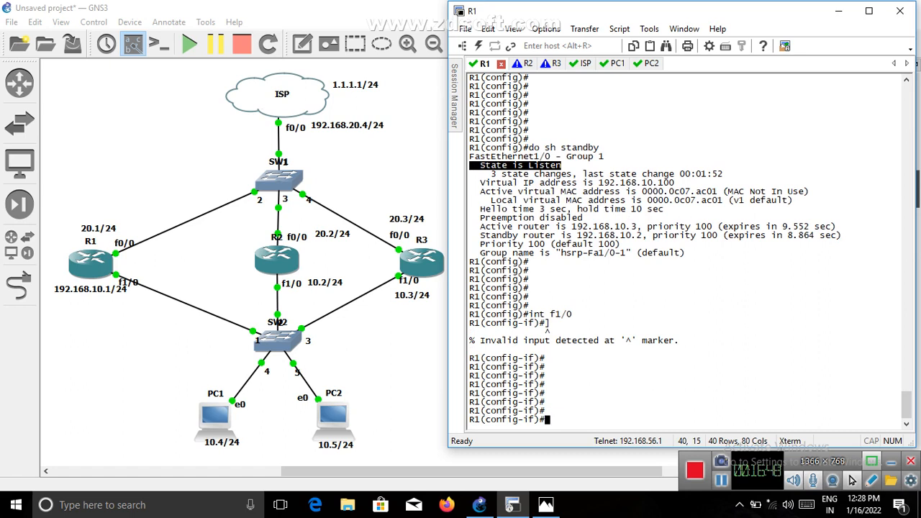
Begin a "standby" command in R1's f1/0 interface configuration
key(Return)
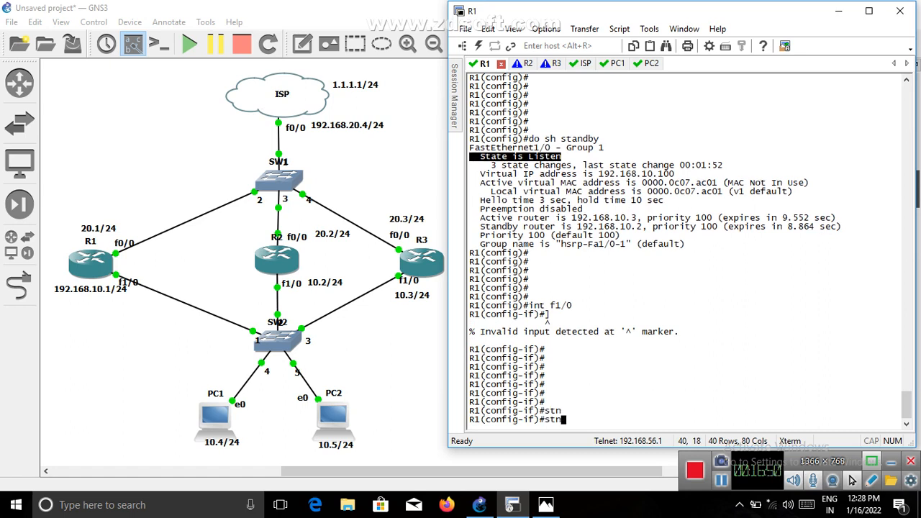
text(st)
key(Tab)
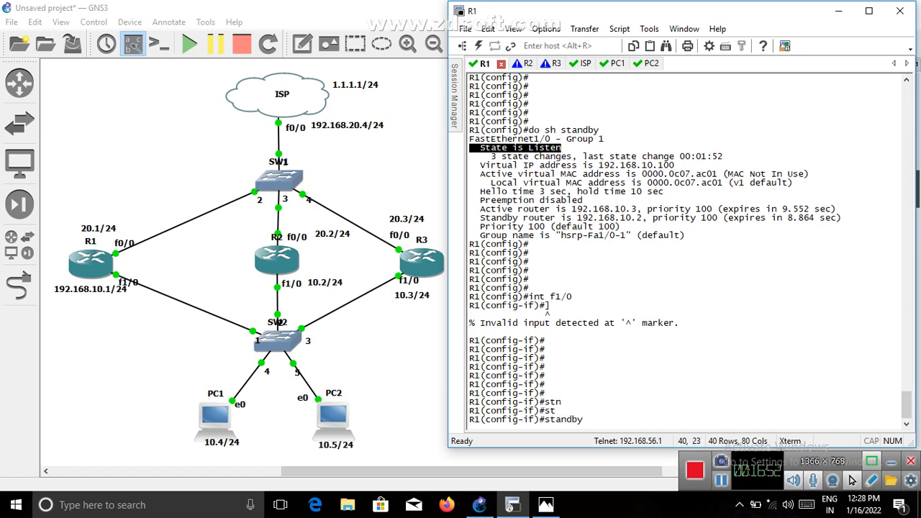
Enable preemption for HSRP group 1 on R1's f1/0 interface and exit interface configuration mode
text(1 )
text(?)
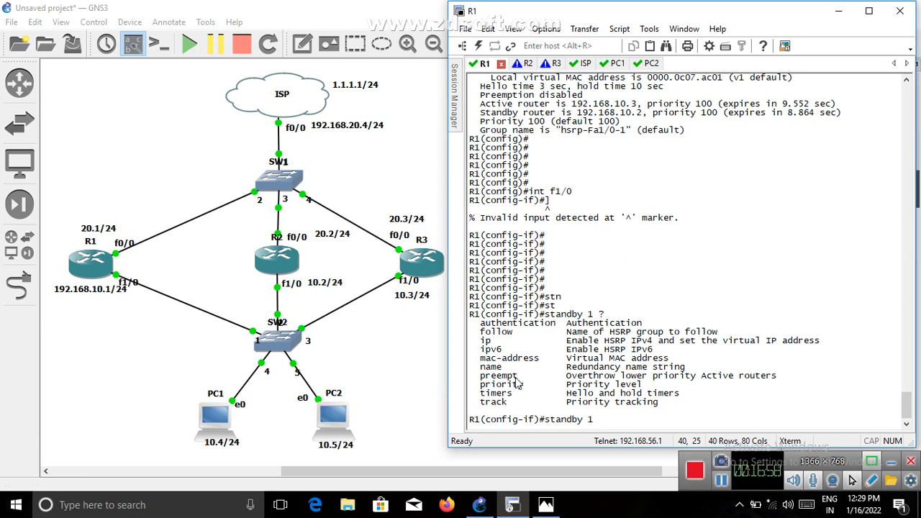
drag(516, 377, 473, 383)
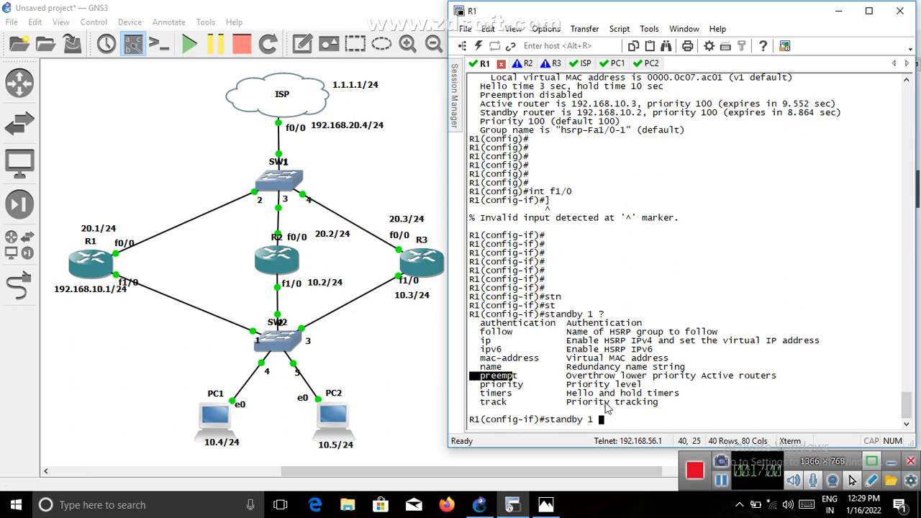
text(preem)
key(Tab)
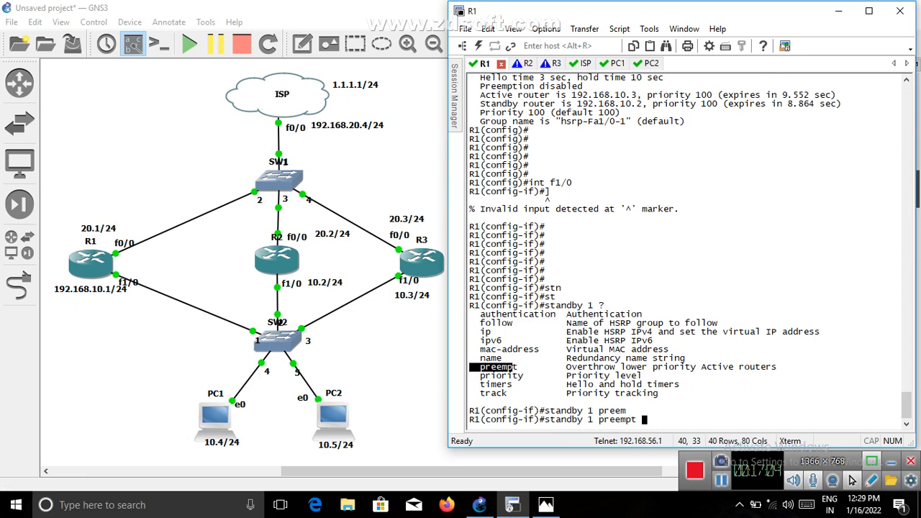
key(Return)
text(ex)
key(Return)
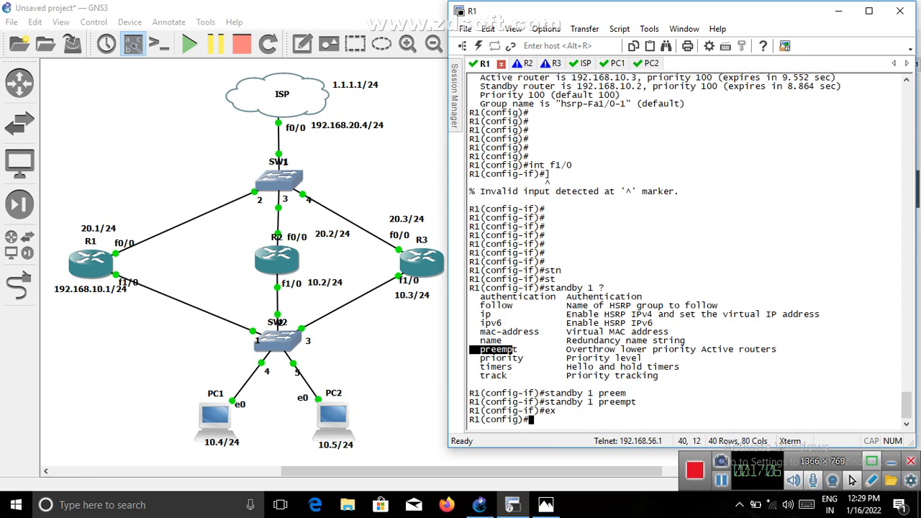
key(Return)
key(Return)
key(Return)
key(Return)
key(Return)
key(Return)
key(Return)
key(Return)
key(Return)
key(Return)
key(Return)
key(Return)
key(Return)
key(Return)
key(Return)
key(Return)
key(Return)
key(Return)
key(Return)
key(Return)
key(Return)
key(Return)
key(Return)
key(Return)
key(Return)
key(Return)
key(Return)
key(Return)
key(Return)
key(Return)
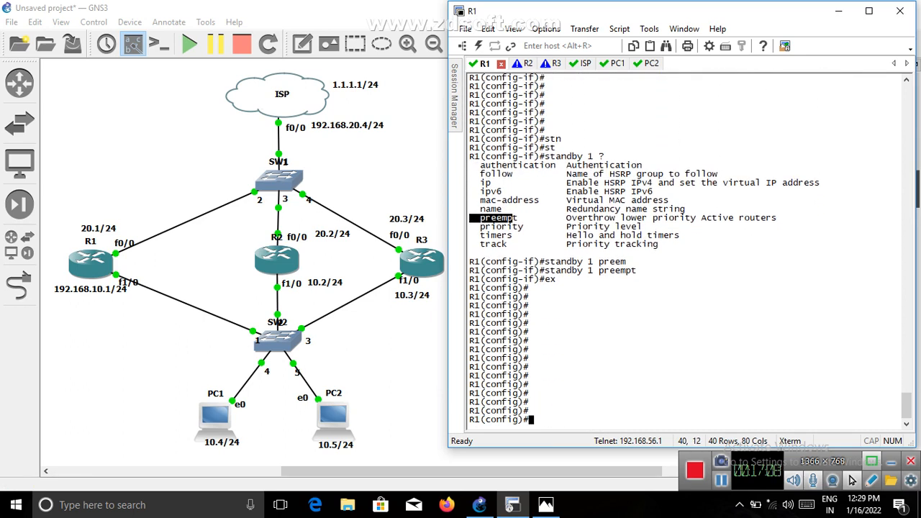
key(Return)
key(Return)
key(Return)
key(Return)
key(Return)
key(Return)
key(Return)
key(Return)
key(Return)
key(Return)
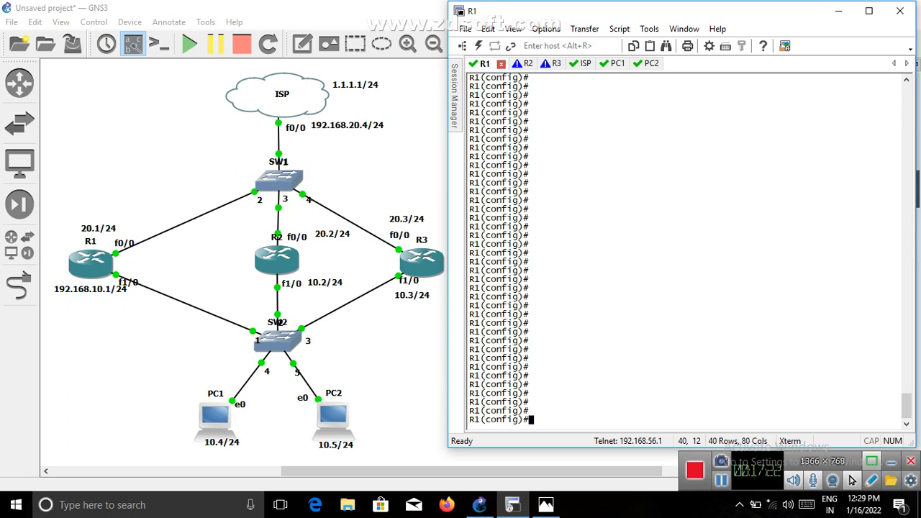
Display R1's HSRP standby status from configuration mode
text(do sh st)
key(Tab)
text(an)
key(Tab)
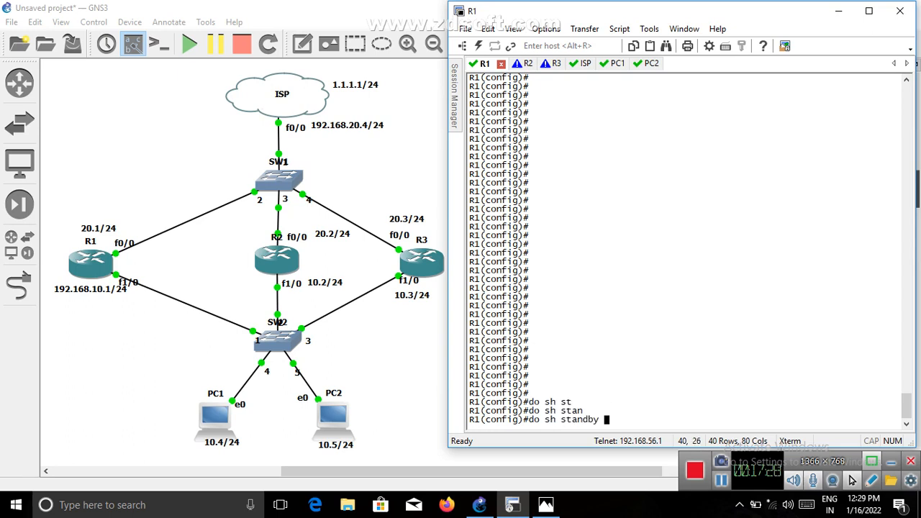
key(Return)
key(Return)
key(Return)
key(Return)
key(Return)
key(Return)
key(Return)
key(Return)
key(Return)
key(Return)
key(Return)
key(Return)
key(Return)
key(Return)
key(Return)
key(Return)
key(Return)
key(Return)
key(Return)
key(Return)
key(Return)
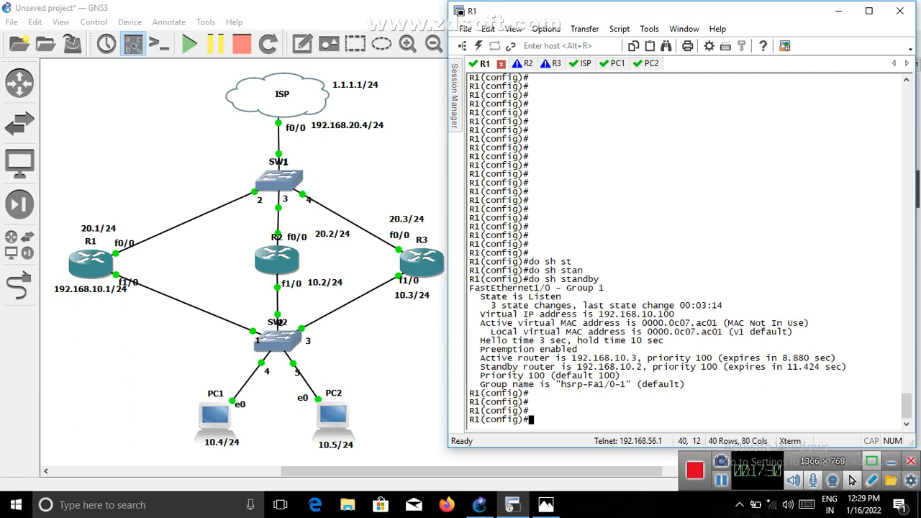
key(Return)
key(Return)
key(Return)
key(Return)
key(Return)
key(Return)
key(Return)
key(Return)
key(Return)
key(Return)
key(Return)
key(Return)
key(Return)
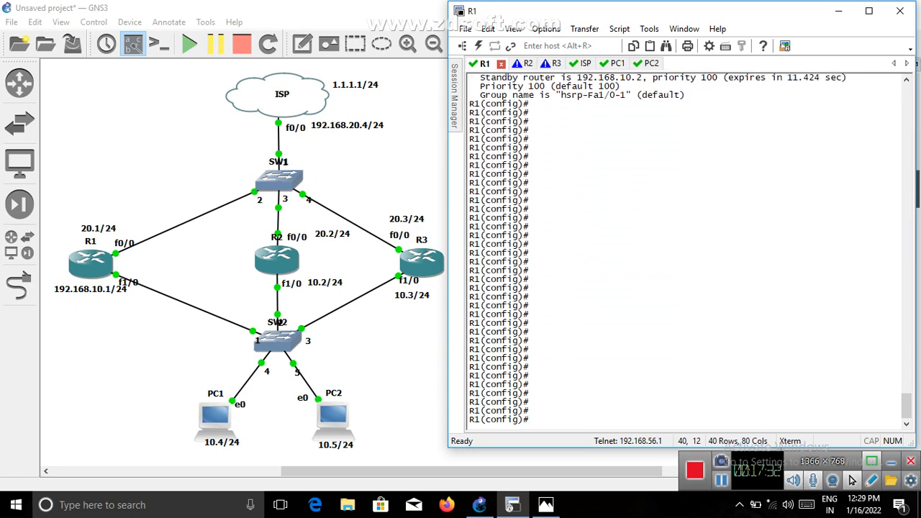
Switch to the R3 console and display its HSRP standby status
click(524, 63)
click(547, 63)
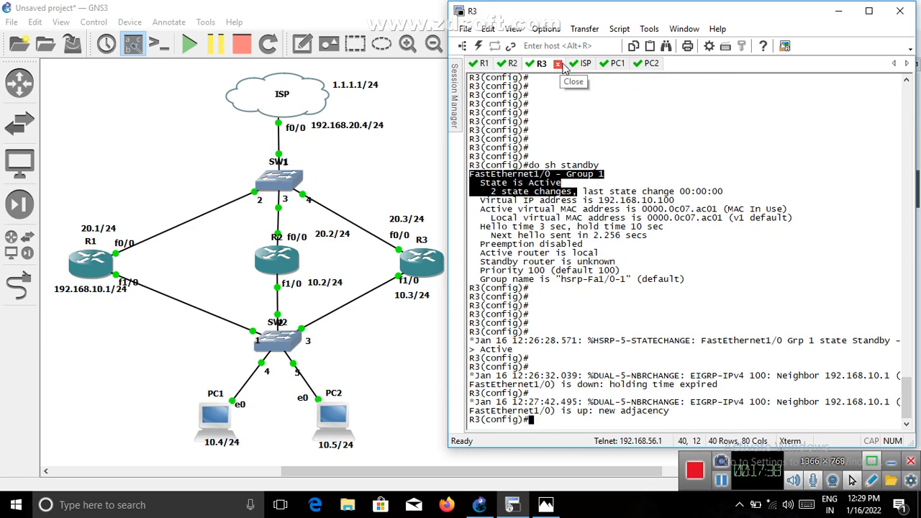
key(Return)
key(Return)
key(Return)
key(Return)
key(Return)
key(Return)
key(Return)
key(Return)
key(Return)
key(Return)
key(Return)
key(Return)
key(Return)
key(Return)
key(Return)
key(Return)
key(Return)
key(Return)
key(Return)
key(Return)
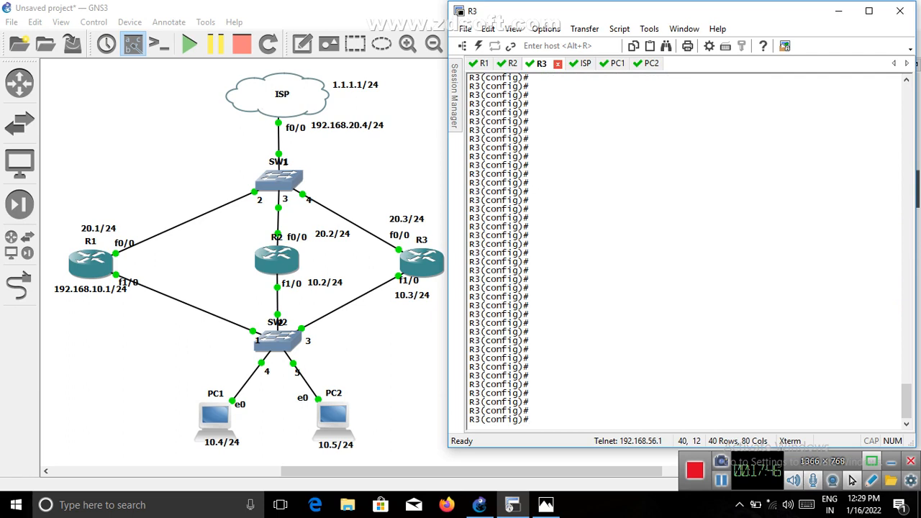
text(do sh stan)
key(Tab)
key(Return)
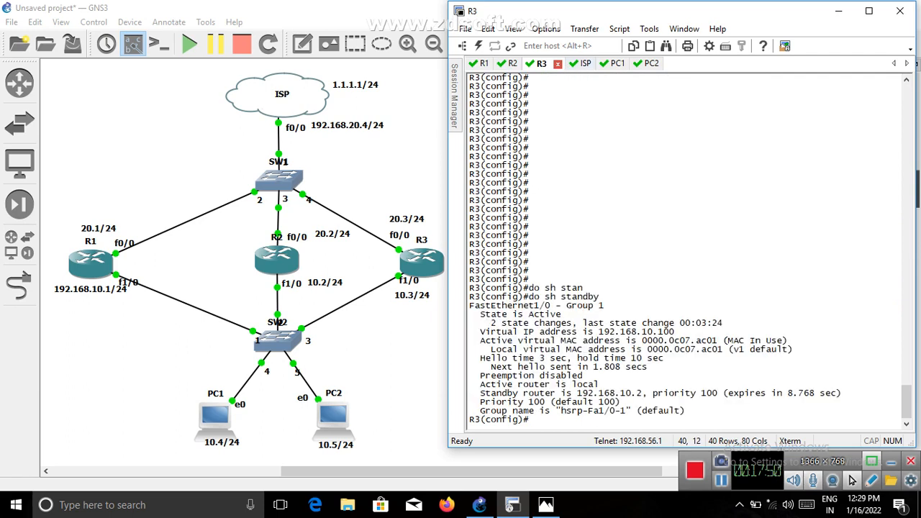
Shut down the f1/0 interface on R3
key(Return)
key(Return)
key(Return)
key(Return)
text(int f)
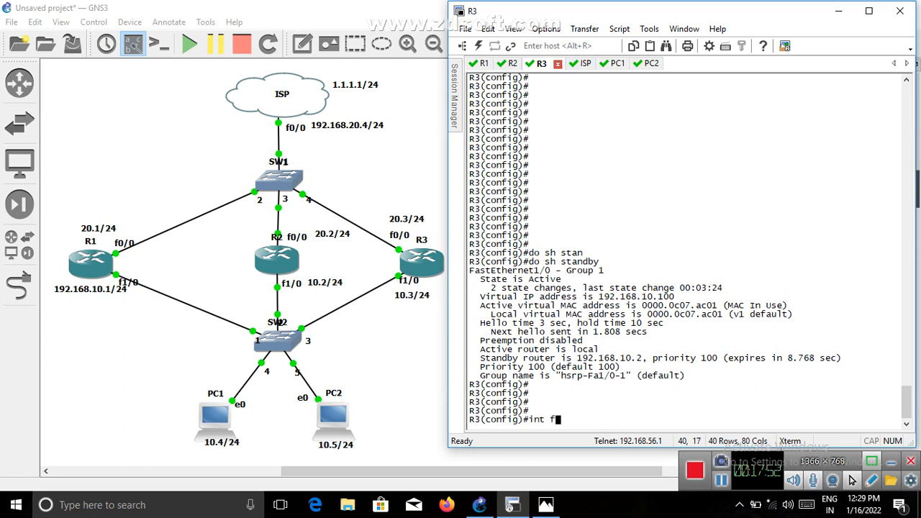
text(1/0)
key(Return)
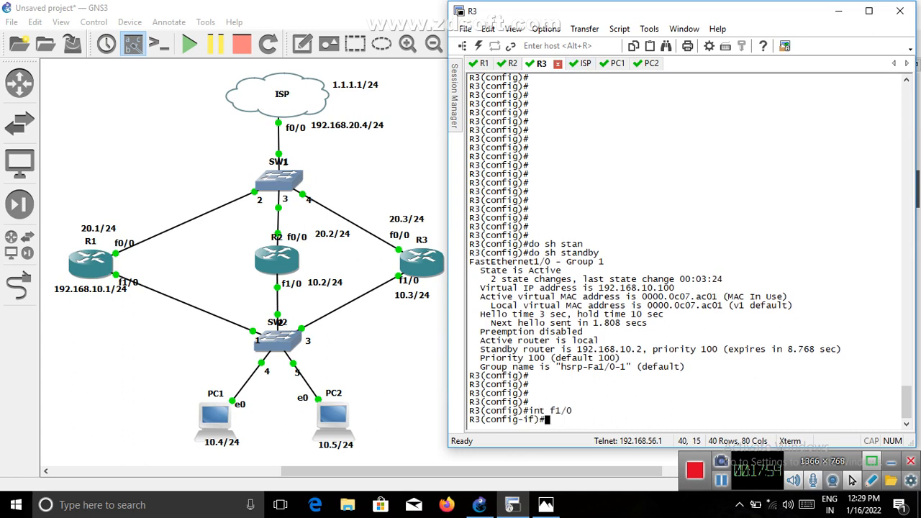
text(shut)
key(Return)
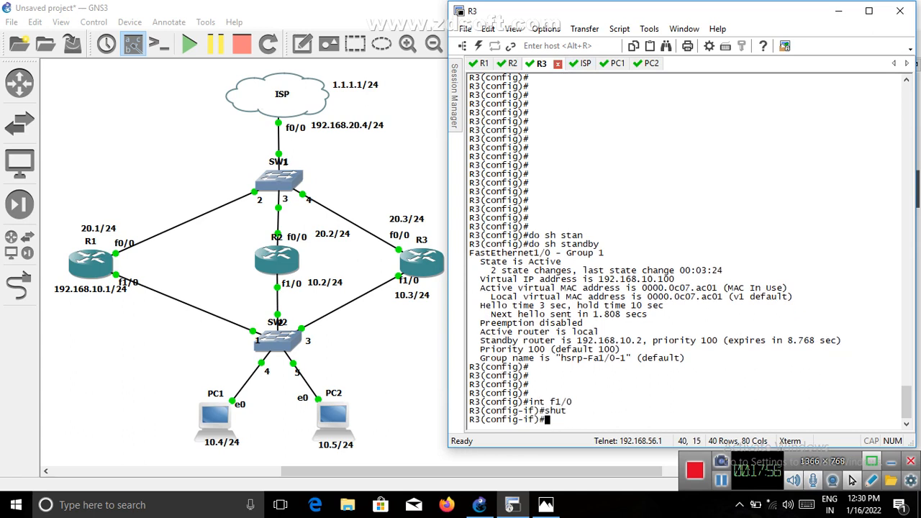
key(Return)
key(Return)
key(Return)
key(Return)
key(Return)
key(Return)
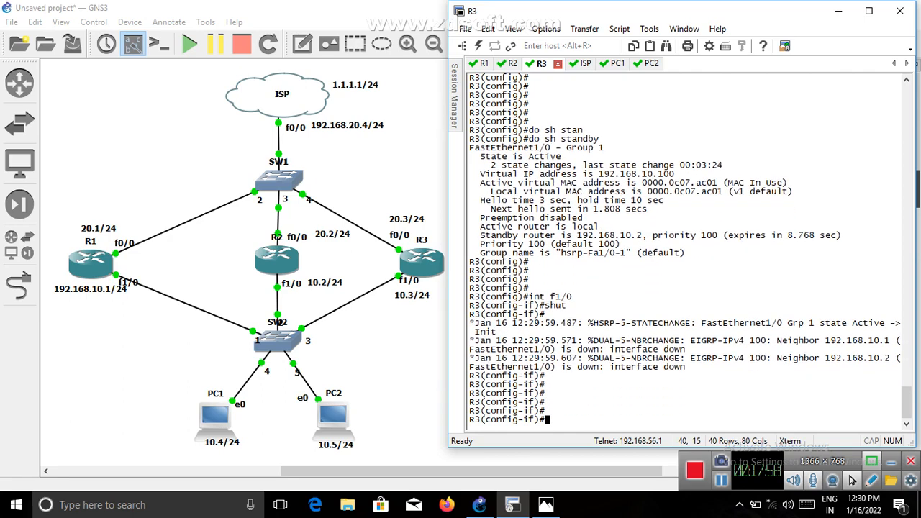
Bring R3's f1/0 interface back up with no shut and exit interface configuration mode
text(no shut)
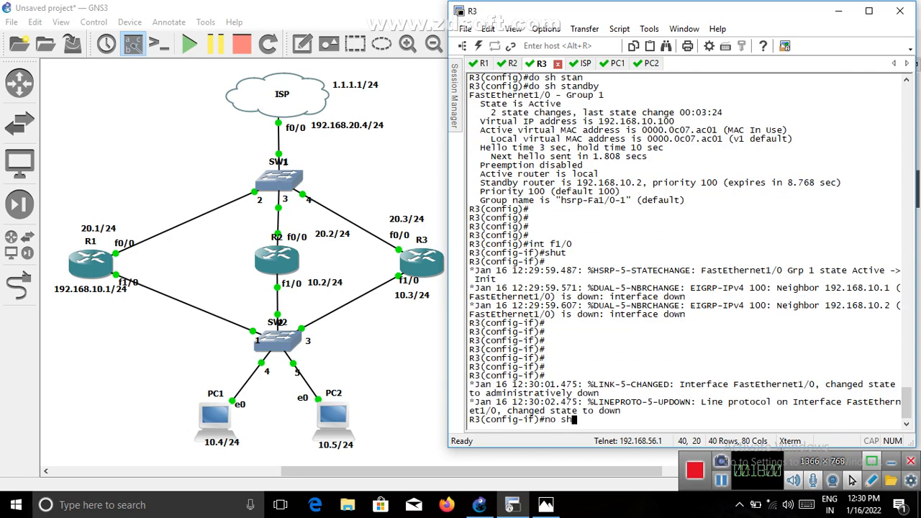
key(Return)
text(ex)
key(Return)
key(Return)
key(Return)
key(Return)
key(Return)
key(Return)
key(Return)
key(Return)
key(Return)
key(Return)
key(Return)
key(Return)
key(Return)
key(Return)
key(Return)
key(Return)
key(Return)
key(Return)
key(Return)
key(Return)
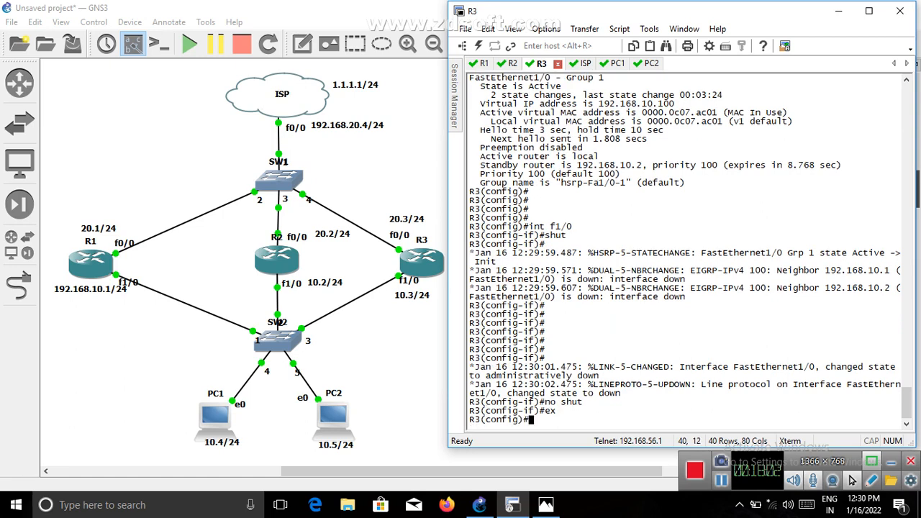
key(Return)
key(Return)
key(Return)
key(Return)
key(Return)
key(Return)
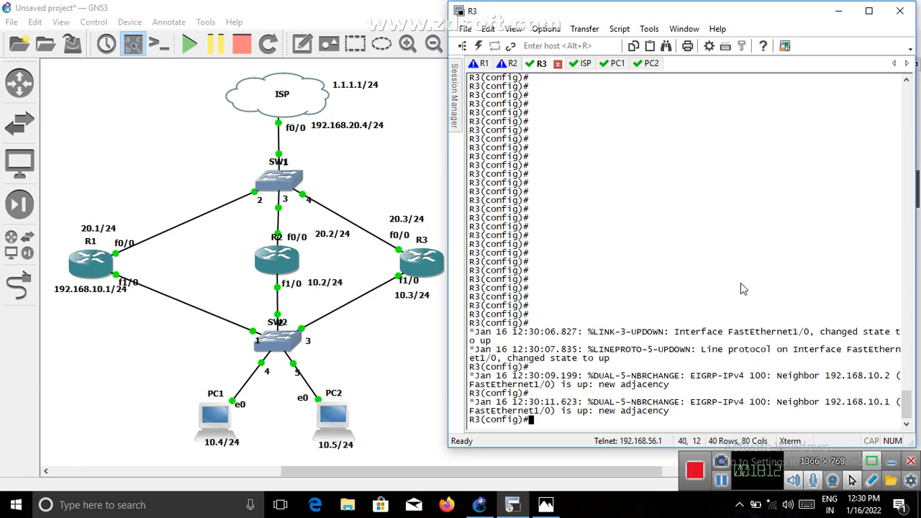
Switch to the R1 console and display its HSRP standby status from configuration mode
key(alt+1)
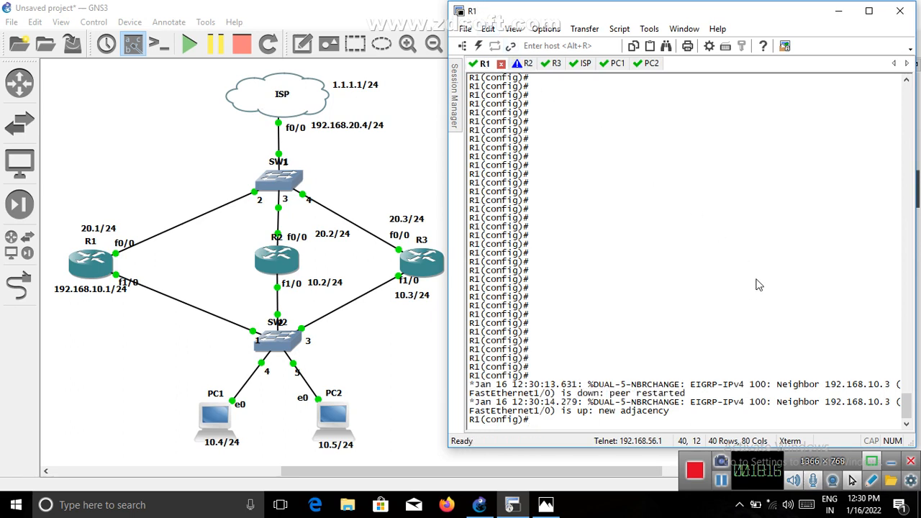
key(Return)
key(Return)
key(Return)
key(Return)
key(Return)
key(Return)
key(Return)
key(Return)
key(Return)
key(Return)
key(Return)
key(Return)
key(Return)
key(Return)
key(Return)
key(Return)
key(Return)
key(Return)
key(Return)
key(Return)
key(Return)
key(Return)
key(Return)
key(Return)
key(Return)
key(Return)
key(Return)
key(Return)
key(Return)
key(Return)
key(Return)
key(Return)
key(Return)
key(Return)
key(Return)
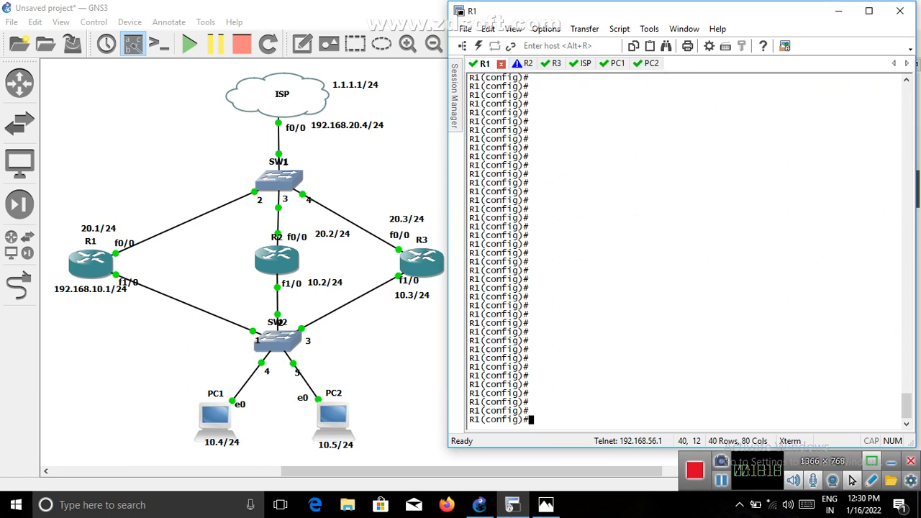
text(do sh stan)
key(Tab)
key(Return)
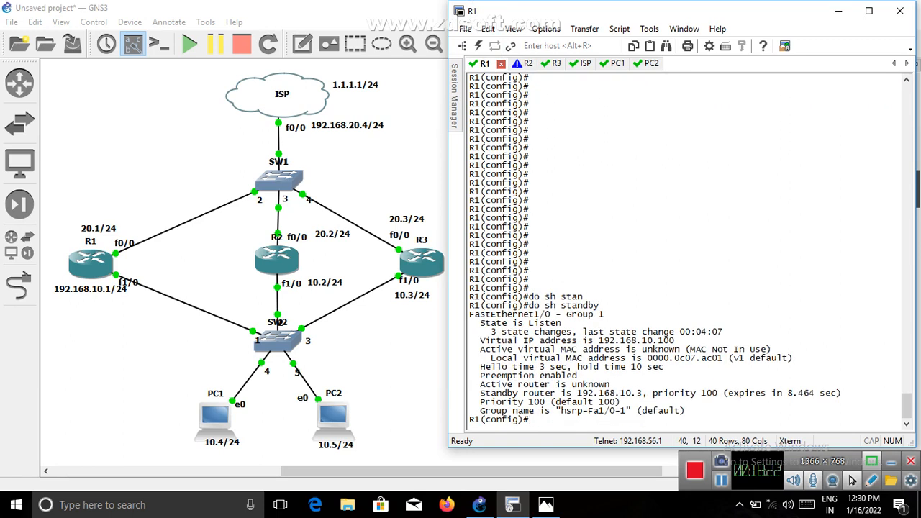
Check the R2 console's latest messages and display R3's HSRP standby status with do sh standby
click(526, 64)
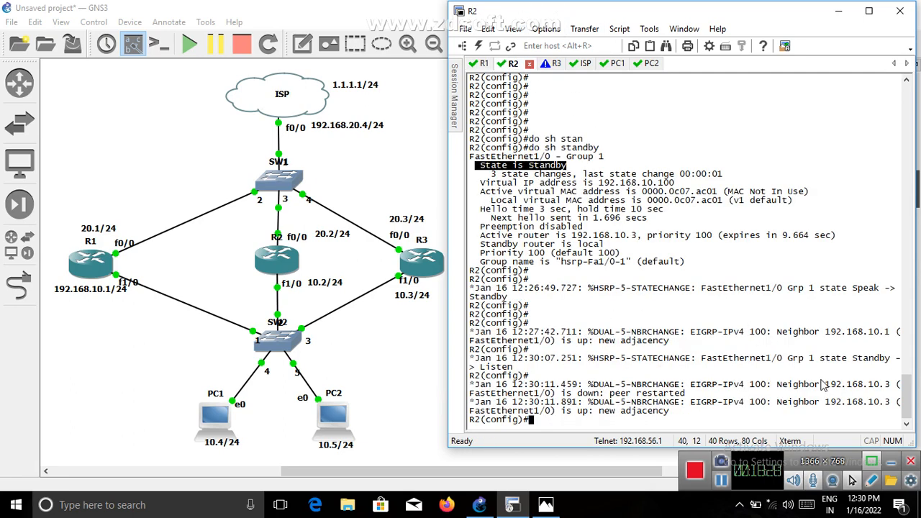
click(555, 65)
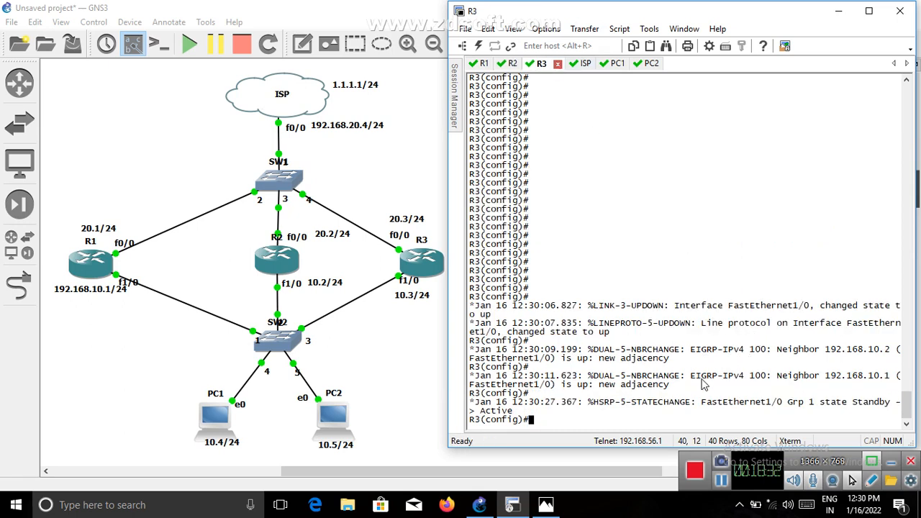
text(do sh )
text(st)
text(n)
key(Return)
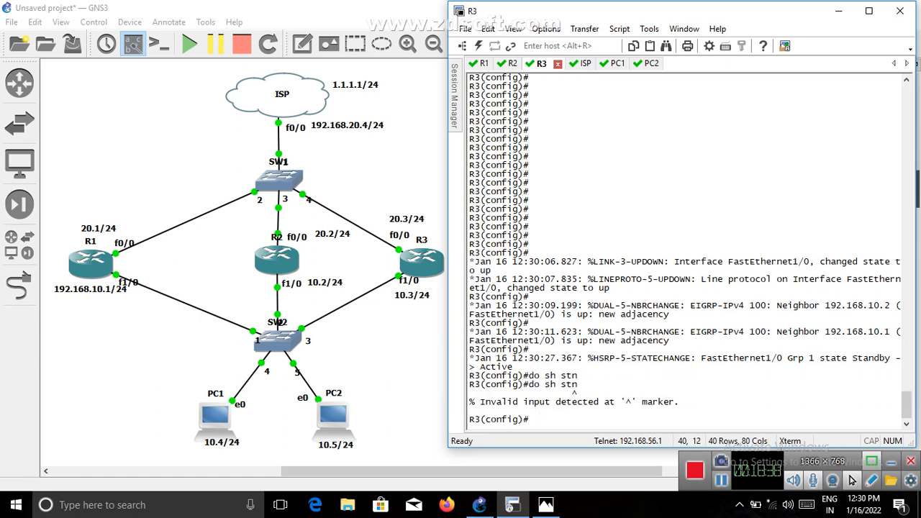
text(do sh st)
key(Tab)
text(a)
key(Return)
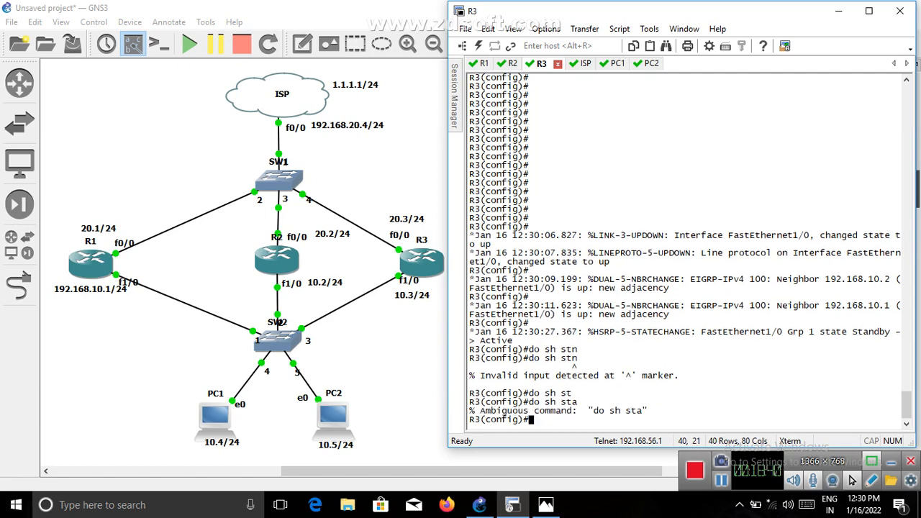
text(do sh stan)
key(Tab)
key(Return)
key(Return)
key(Return)
key(Return)
key(Return)
key(Return)
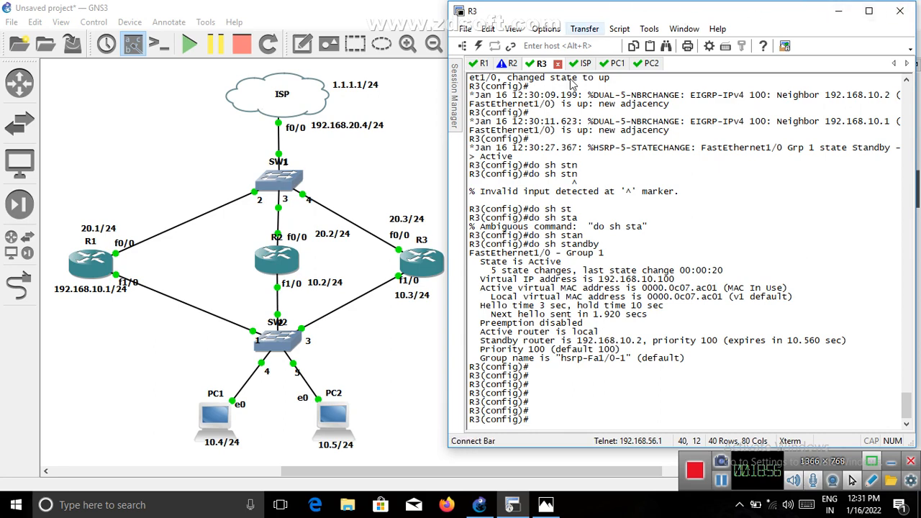
On R1's f1/0 interface, set the HSRP group 1 priority to 102 and exit interface configuration mode
click(479, 62)
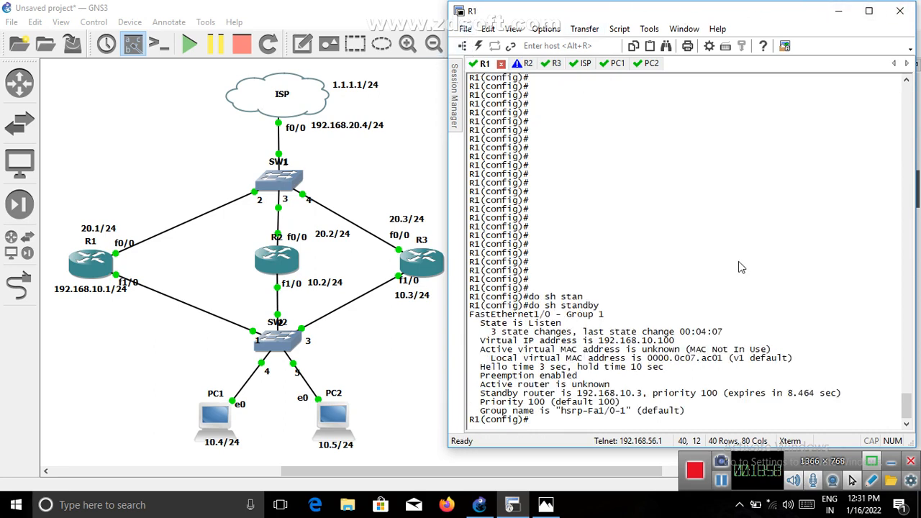
key(Return)
key(Return)
key(Return)
key(Return)
key(Return)
key(Return)
key(Return)
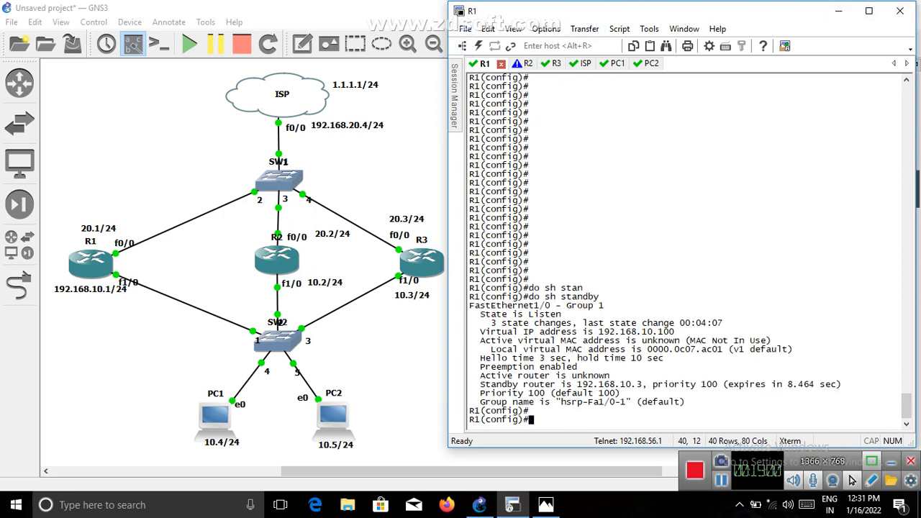
key(Return)
key(Return)
text(in)
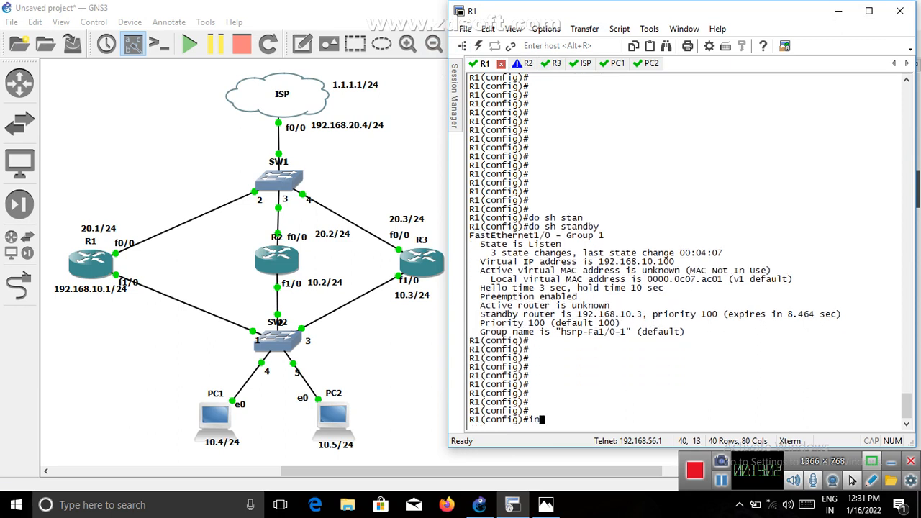
text(t f1/0)
key(Return)
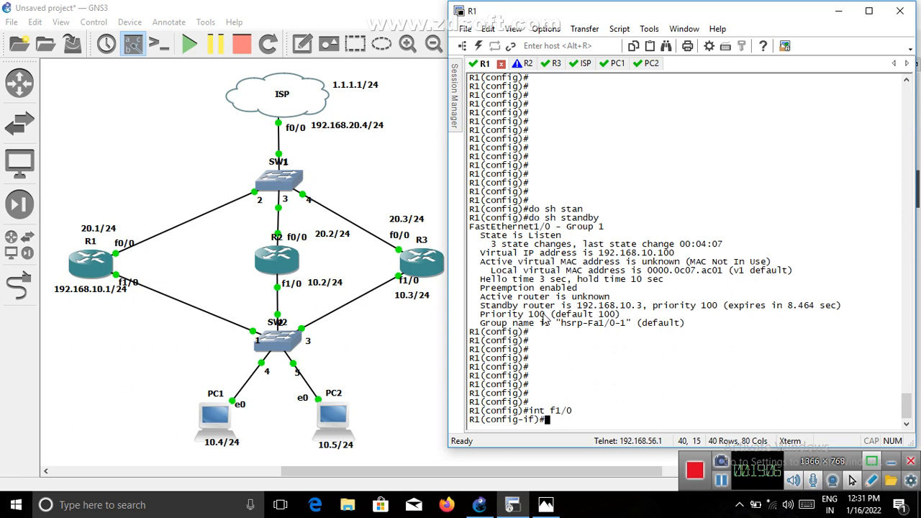
drag(545, 314, 515, 318)
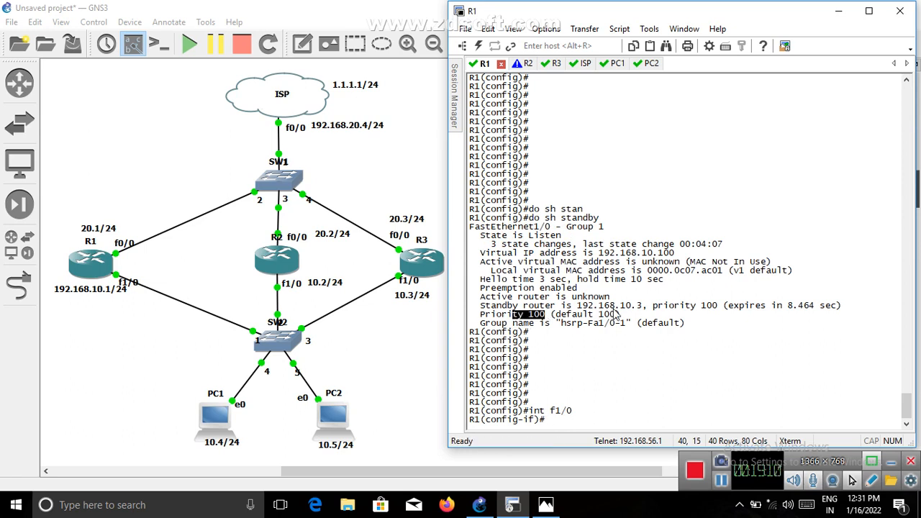
text(stna)
key(Tab)
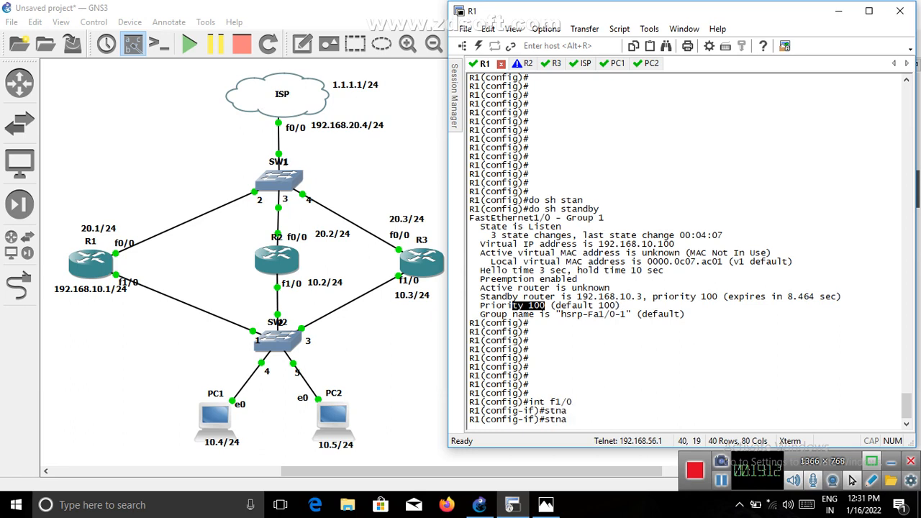
key(BackSpace)
key(BackSpace)
text(an)
key(Tab)
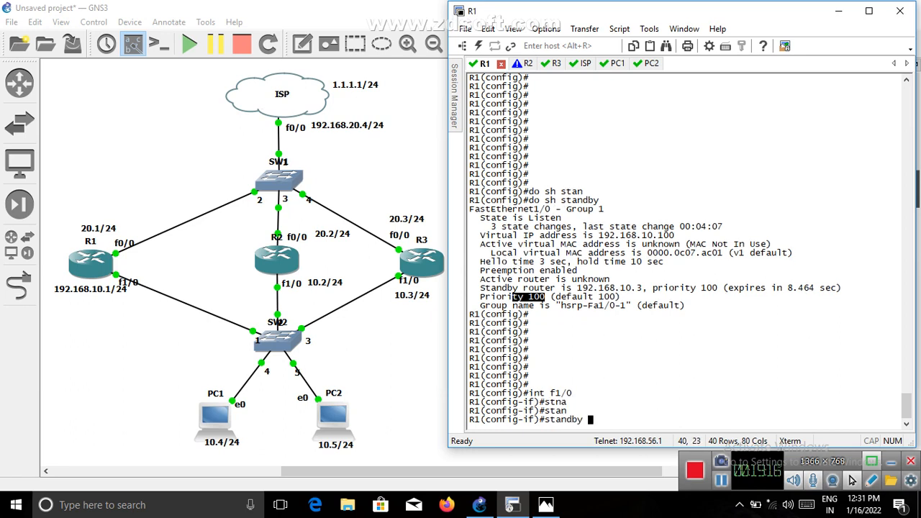
text(1 pri)
key(Tab)
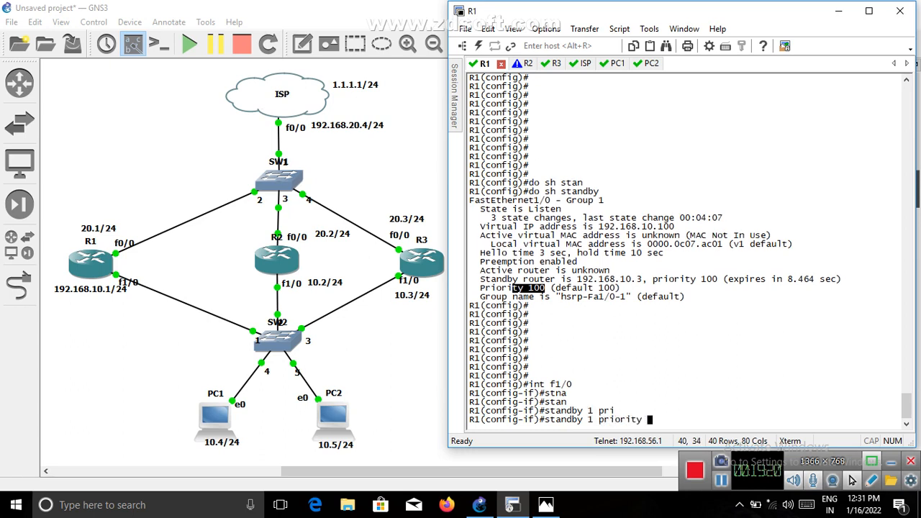
text(102)
key(Return)
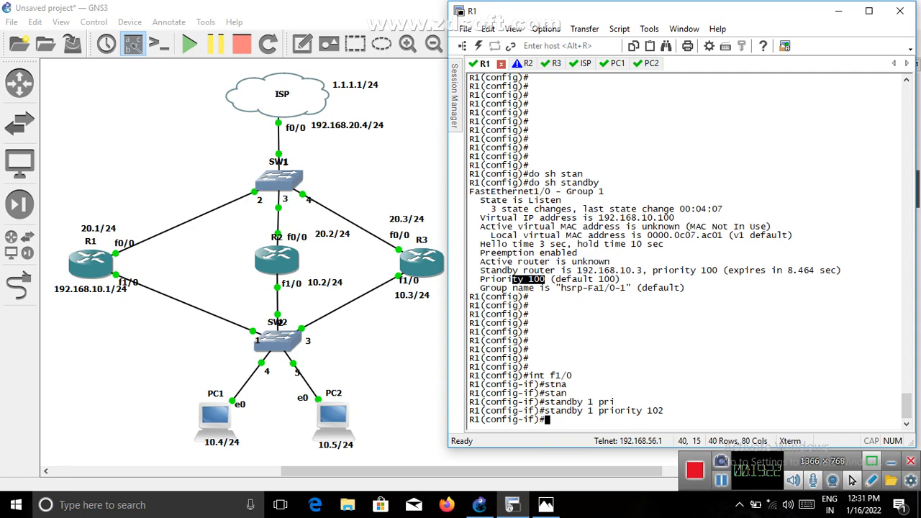
text(ex)
key(Return)
key(Return)
key(Return)
key(Return)
key(Return)
key(Return)
key(Return)
key(Return)
key(Return)
key(Return)
key(Return)
key(Return)
key(Return)
key(Return)
key(Return)
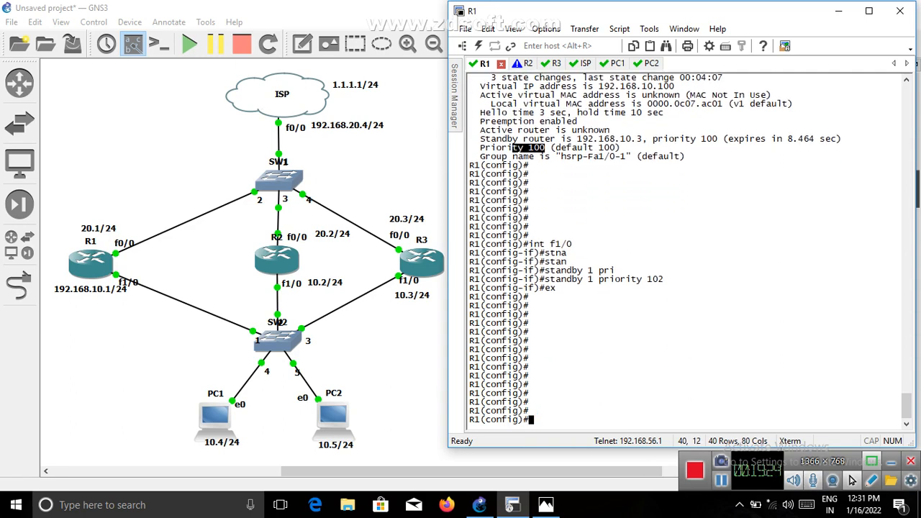
On R2's f1/0 interface, set the standby group 1 priority to 101 and return to global configuration mode
click(520, 65)
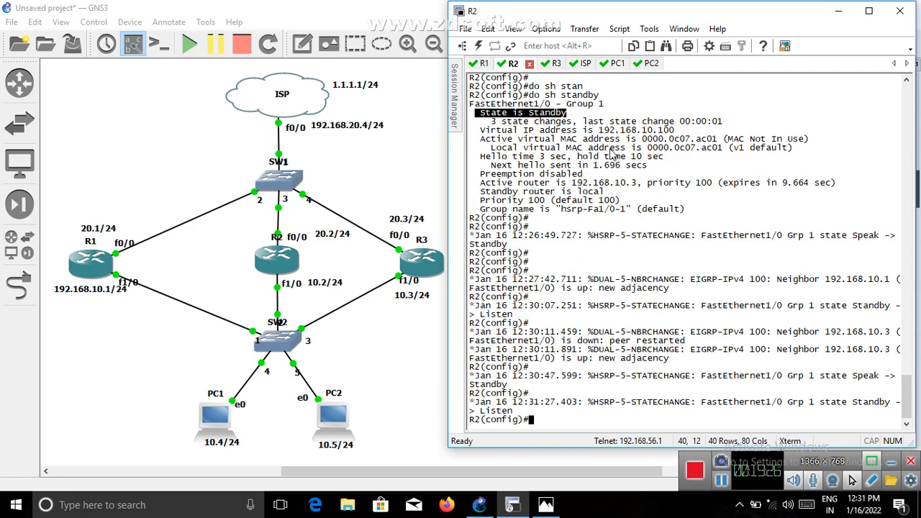
key(Return)
key(Return)
key(Return)
key(Return)
key(Return)
text(i)
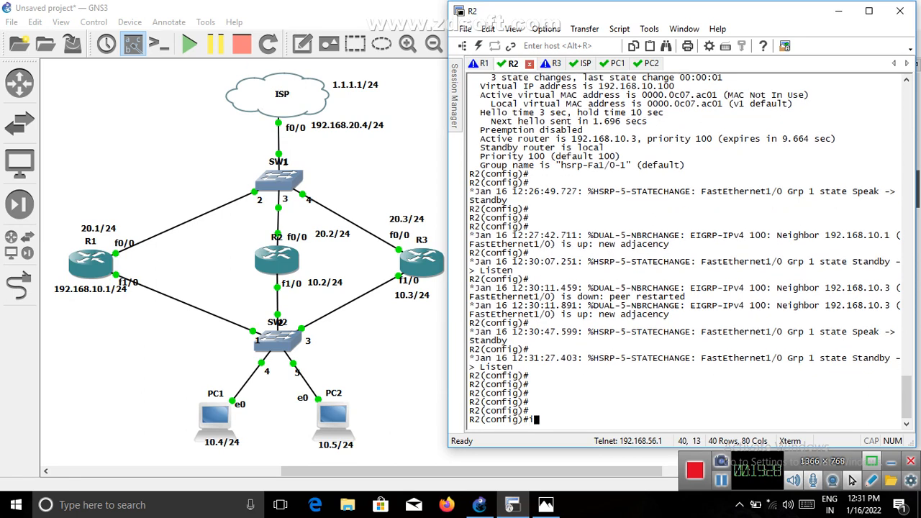
text(nt f1/0\)
key(BackSpace)
key(Return)
key(Return)
key(Return)
text(st)
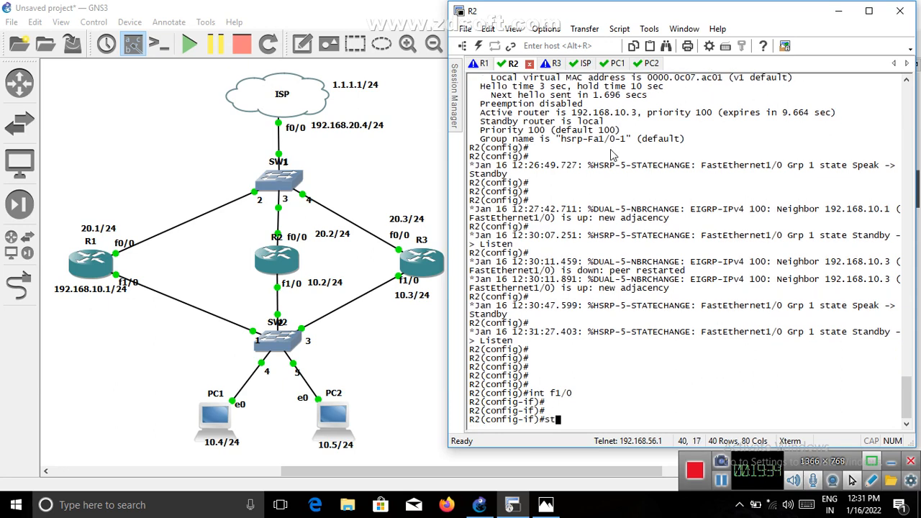
key(Tab)
text(1 )
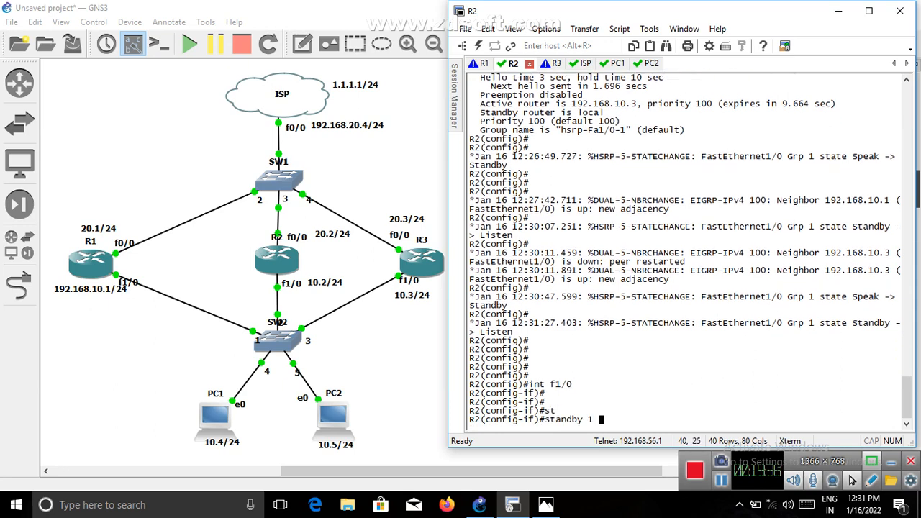
text(pri)
key(Tab)
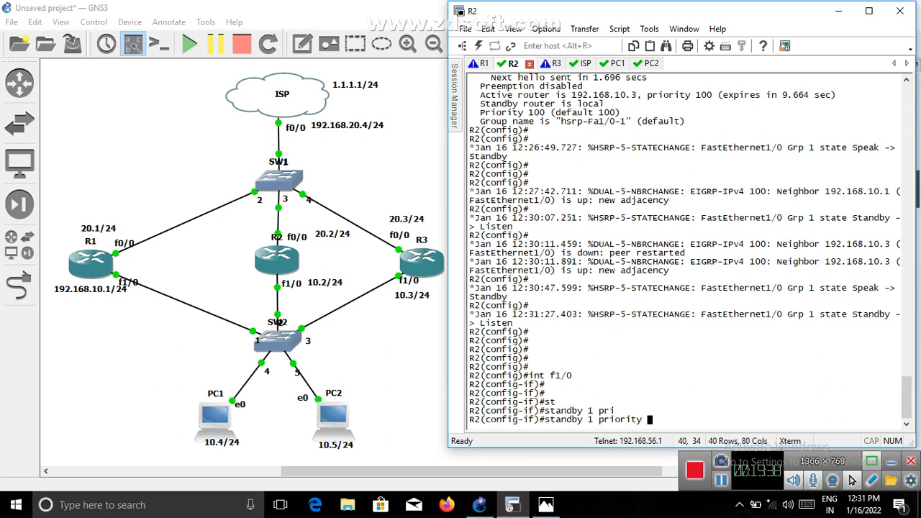
text(101)
key(Return)
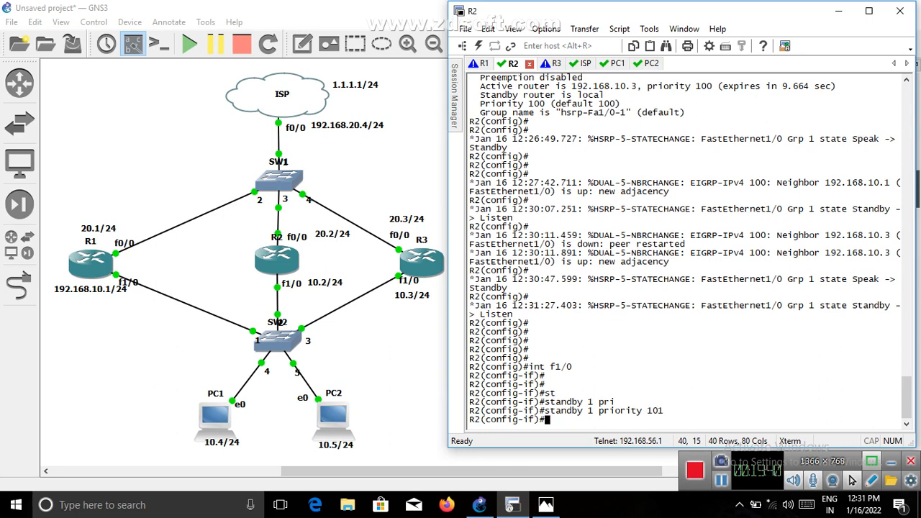
text(ex)
key(Return)
key(Return)
key(Return)
key(Return)
key(Return)
key(Return)
key(Return)
key(Return)
key(Return)
key(Return)
key(Return)
key(Return)
key(Return)
key(Return)
key(Return)
key(Return)
key(Return)
key(Return)
key(Return)
key(Return)
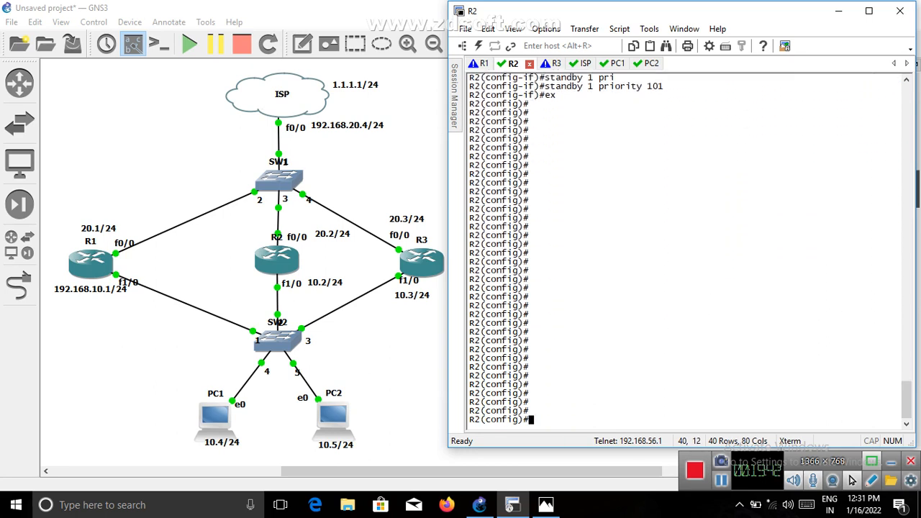
key(Return)
key(Return)
key(Return)
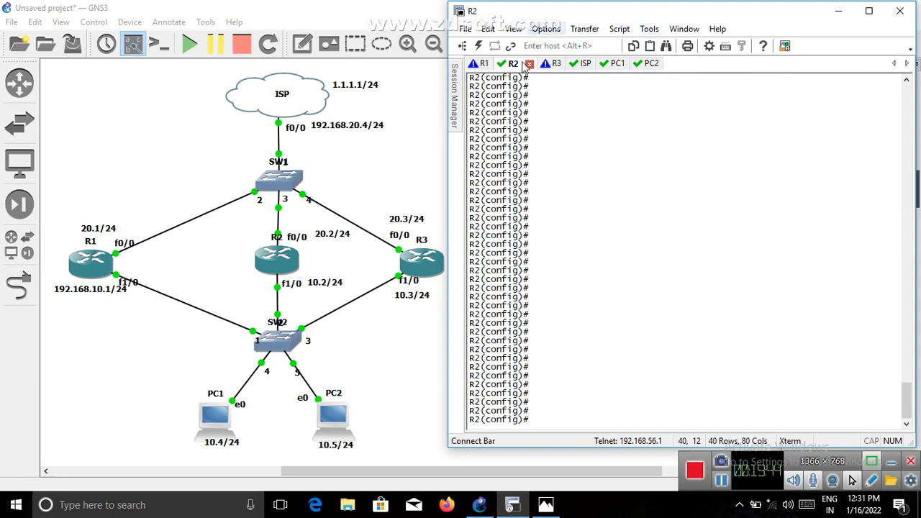
Examine the latest HSRP state-change messages for group 1 on the R1, R2 and R3 consoles
click(550, 63)
click(473, 64)
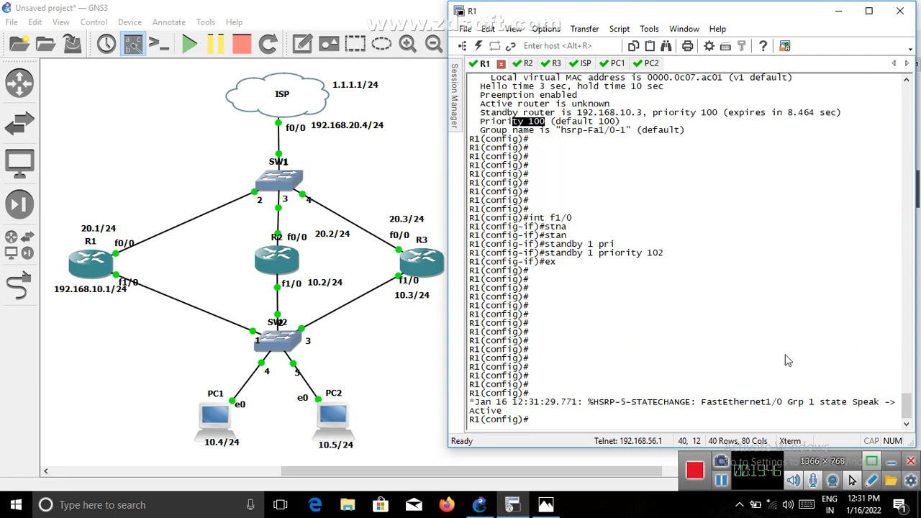
drag(510, 415, 469, 411)
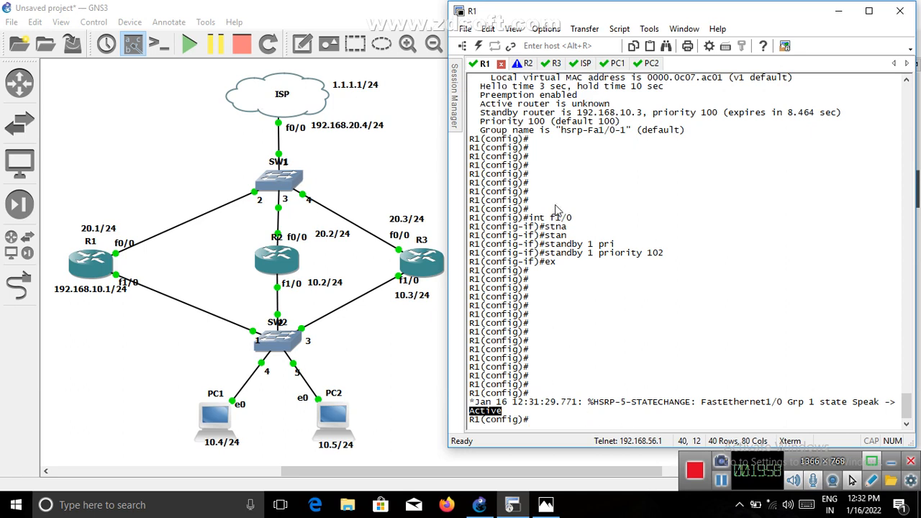
click(530, 67)
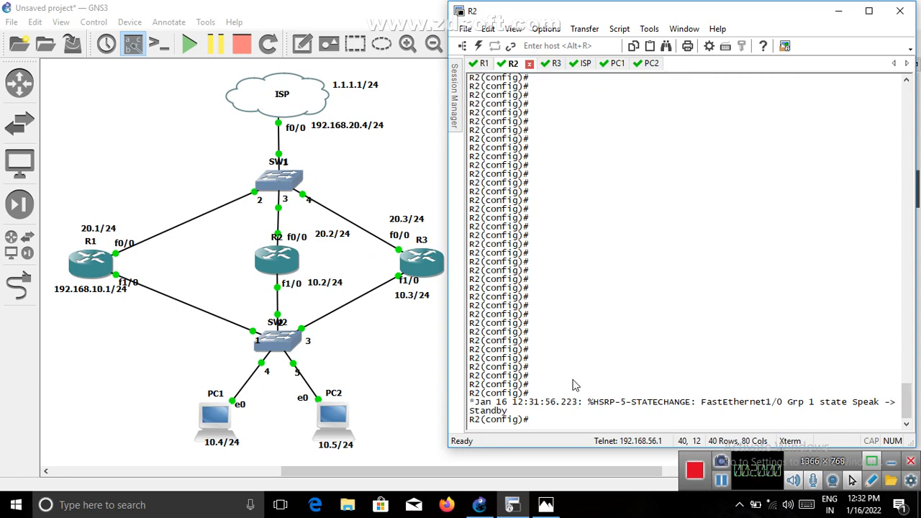
drag(513, 413, 469, 402)
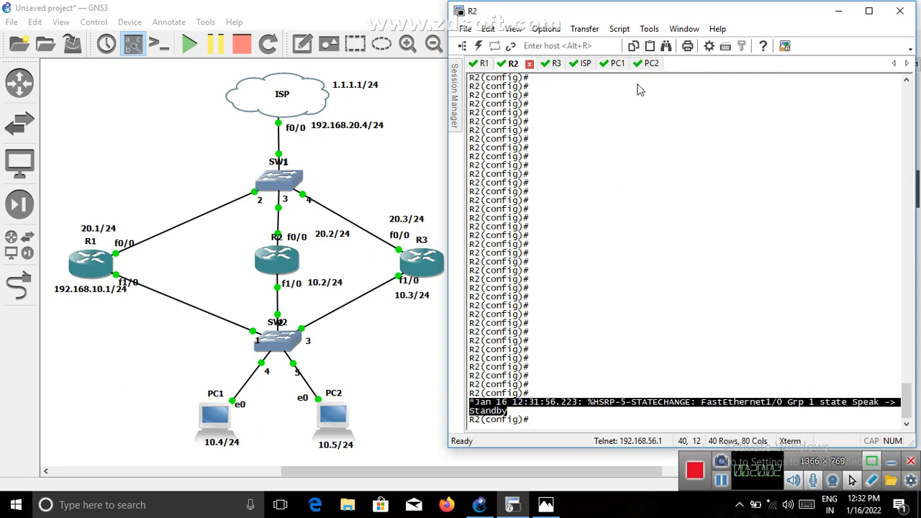
click(551, 65)
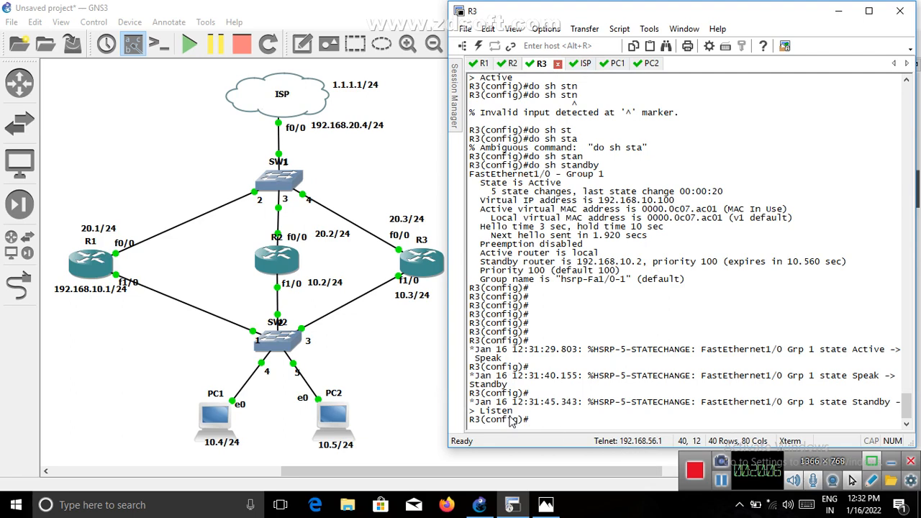
drag(514, 411, 458, 414)
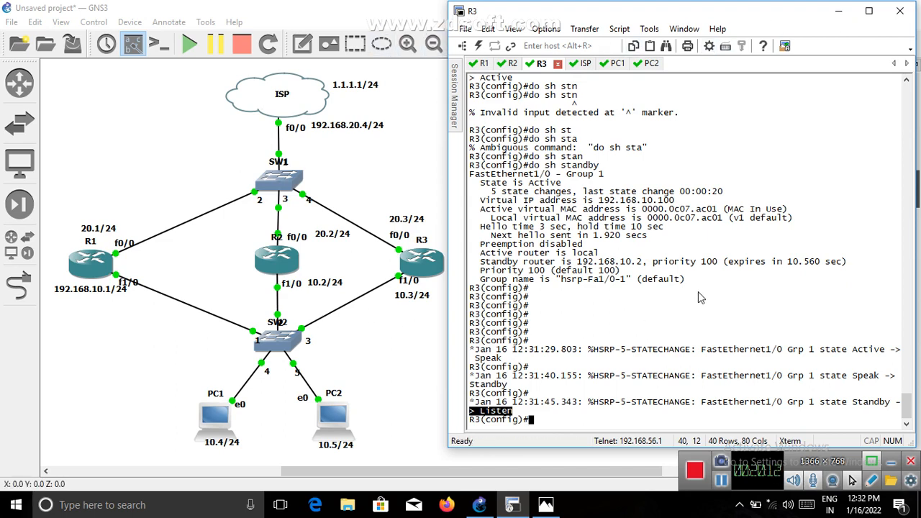
Add a note beside the GNS3 topology with the lines "1.configure hsrp", "2.preemption enabled" and "3.priority change."
click(828, 14)
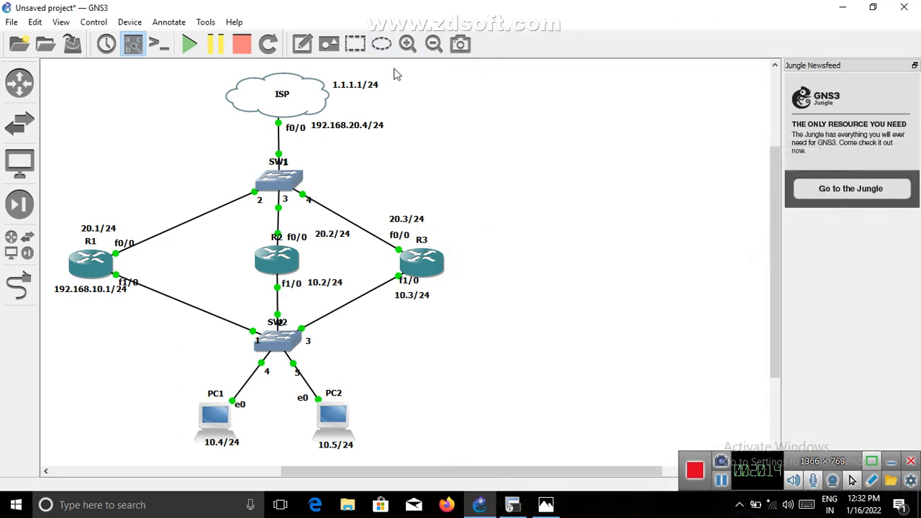
click(519, 98)
text(1.configure)
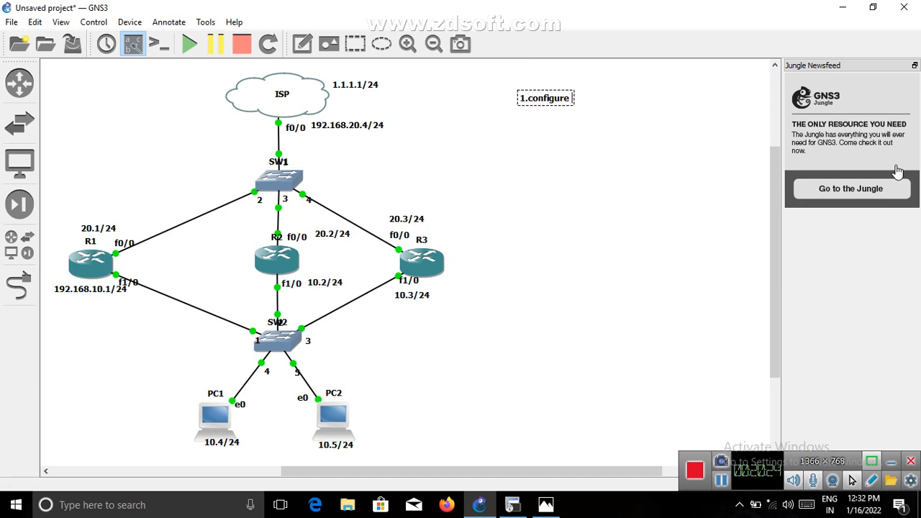
text( hsrp)
key(Return)
text(2.preemption en)
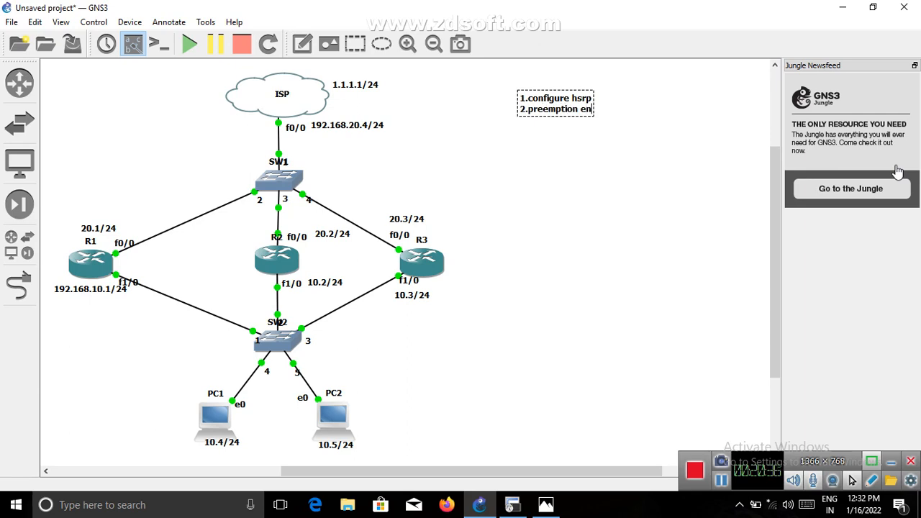
text(abled)
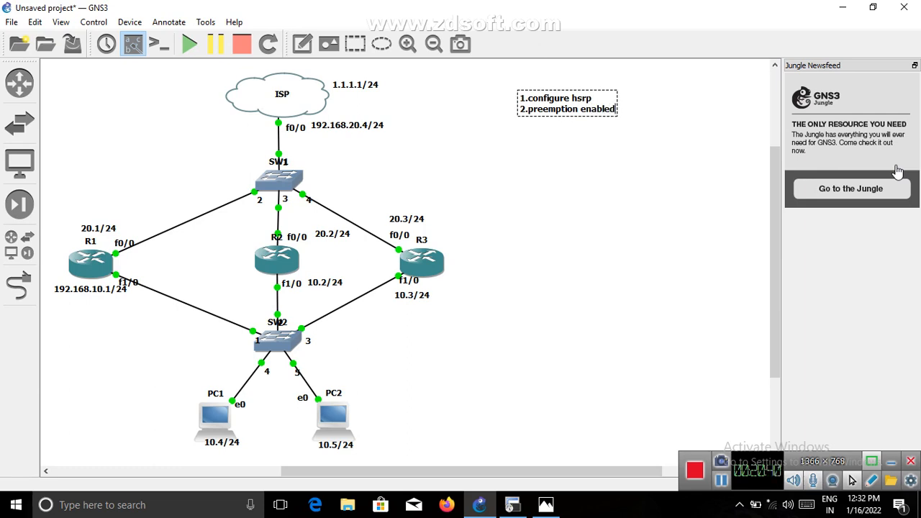
key(Return)
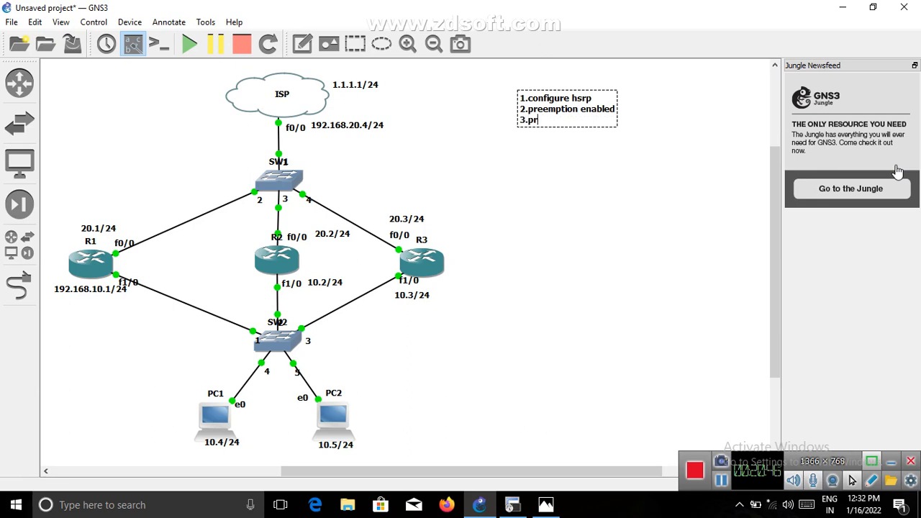
text(3.prioro)
text(change.)
click(629, 186)
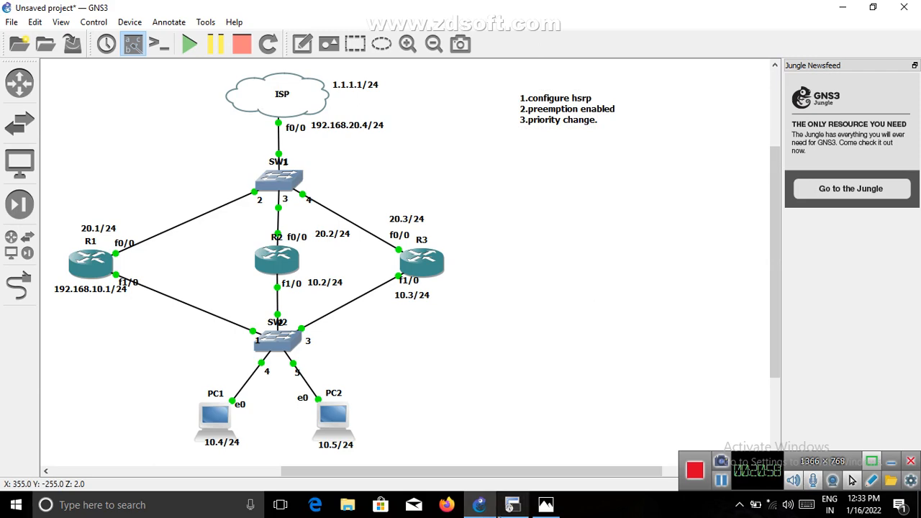
Switch to the R1 console in SecureCRT and enter configuration mode for interface f1/0
click(512, 505)
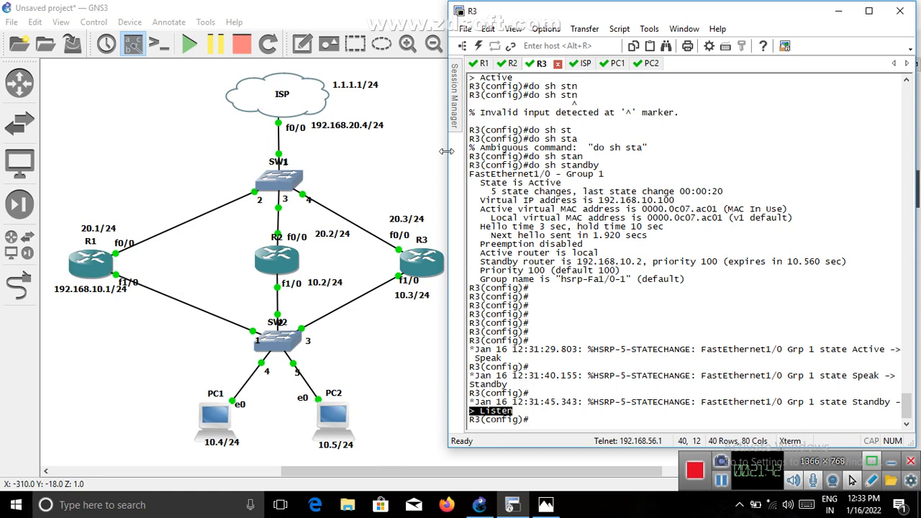
click(482, 63)
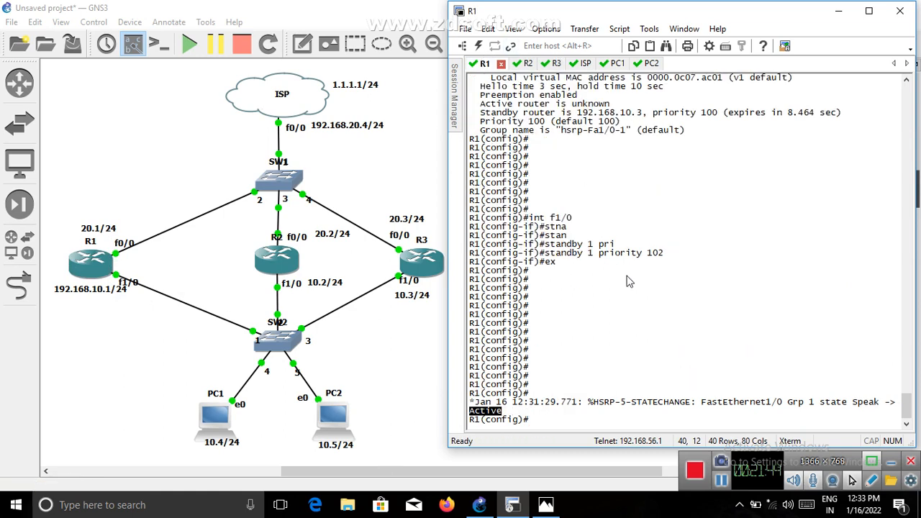
key(Return)
key(Return)
key(Return)
key(Return)
key(Return)
key(Return)
key(Return)
key(Return)
key(Return)
key(Return)
key(Return)
key(Return)
key(Return)
key(Return)
key(Return)
key(Return)
key(Return)
key(Return)
key(Return)
key(Return)
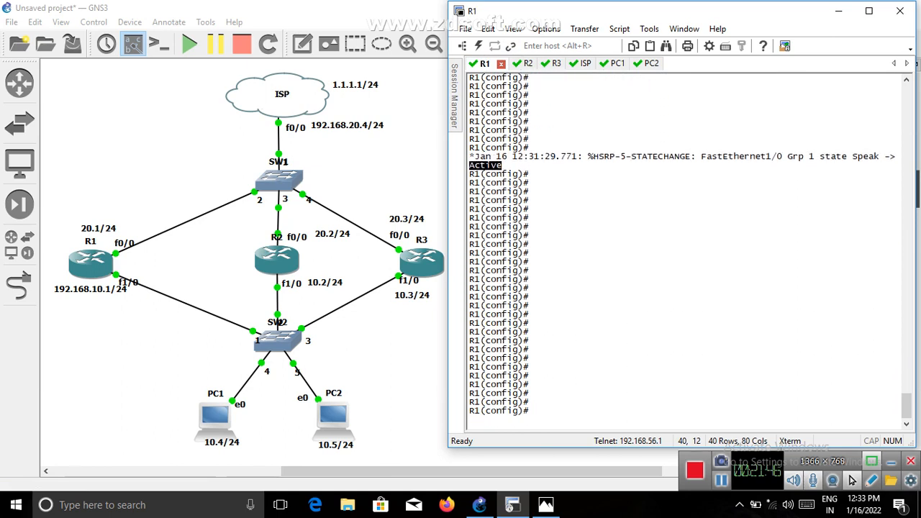
text(int )
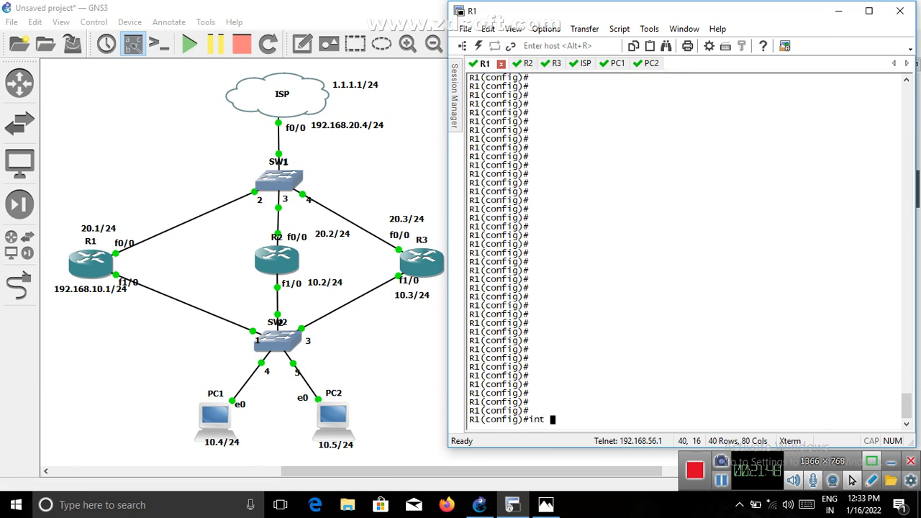
text(f1/0)
key(Return)
Set the HSRP group 1 preempt delay minimum to 30 seconds on f1/0 and return to global configuration mode
text(stan)
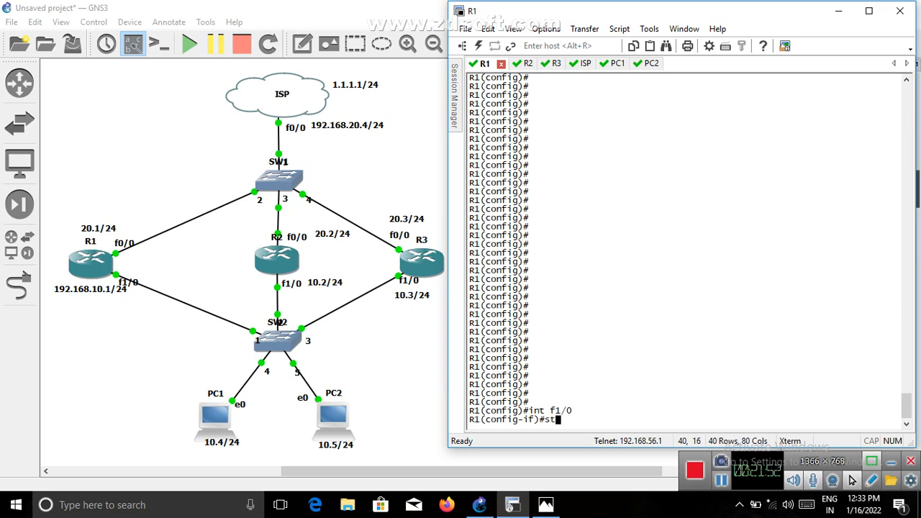
key(Tab)
text(1 )
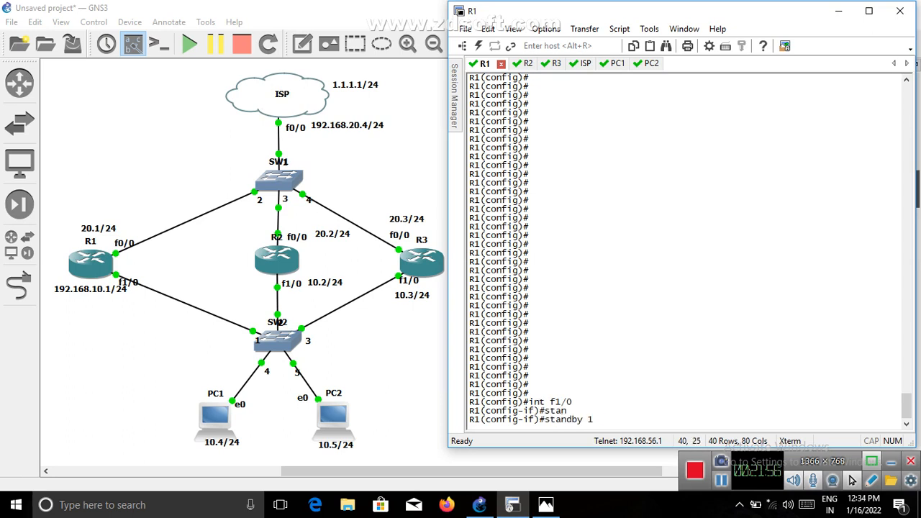
text(pree)
key(Tab)
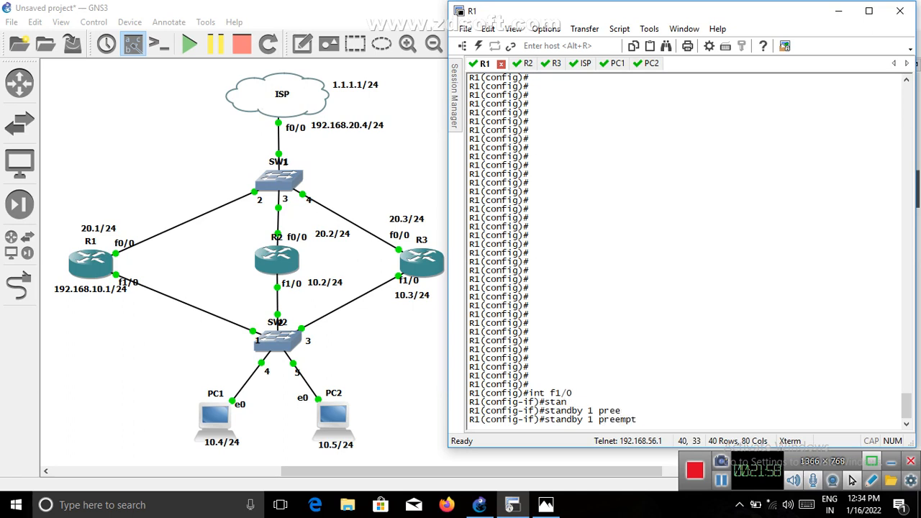
text(del)
key(Tab)
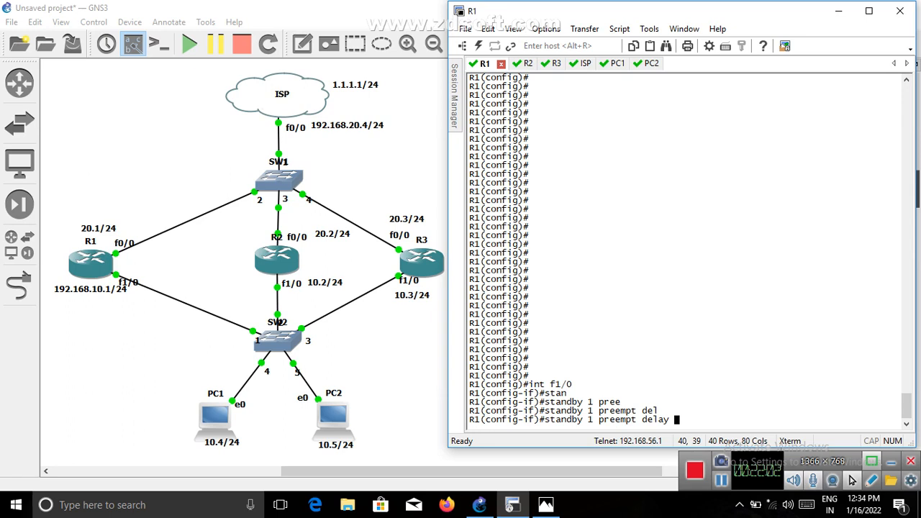
text(?)
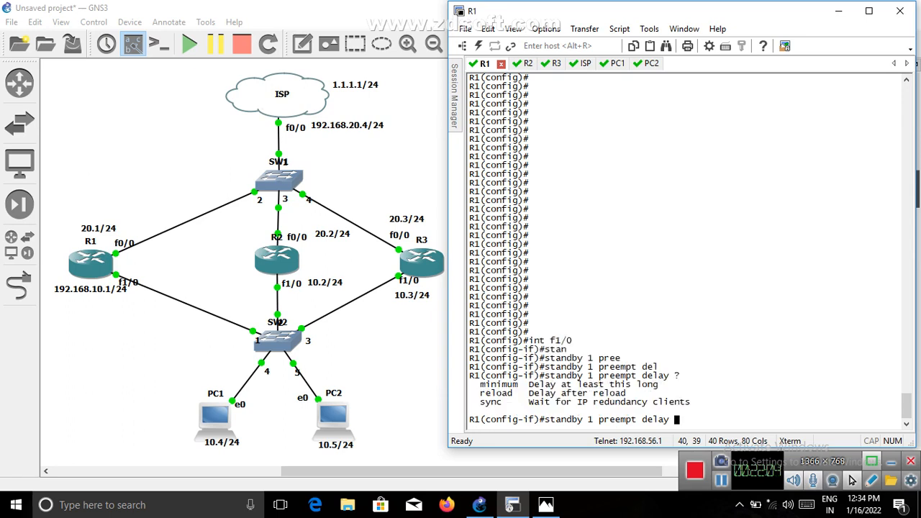
text(mini)
key(Tab)
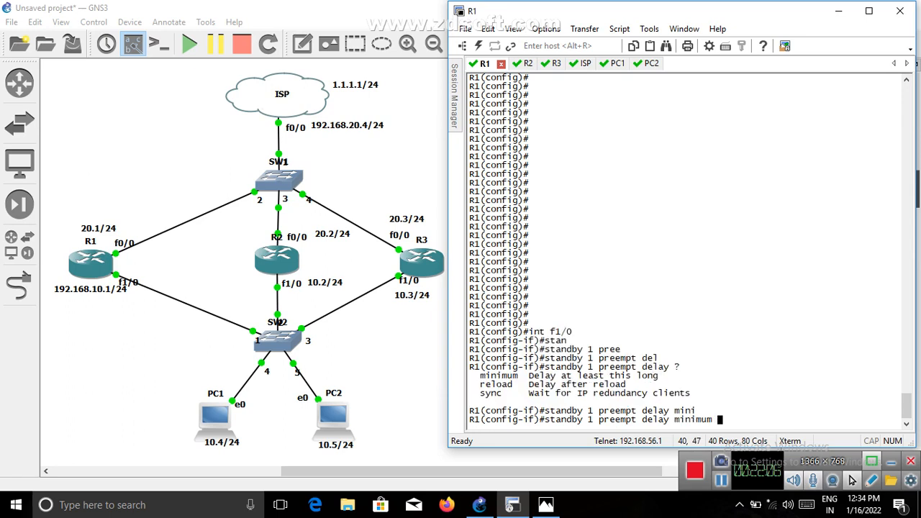
text(?)
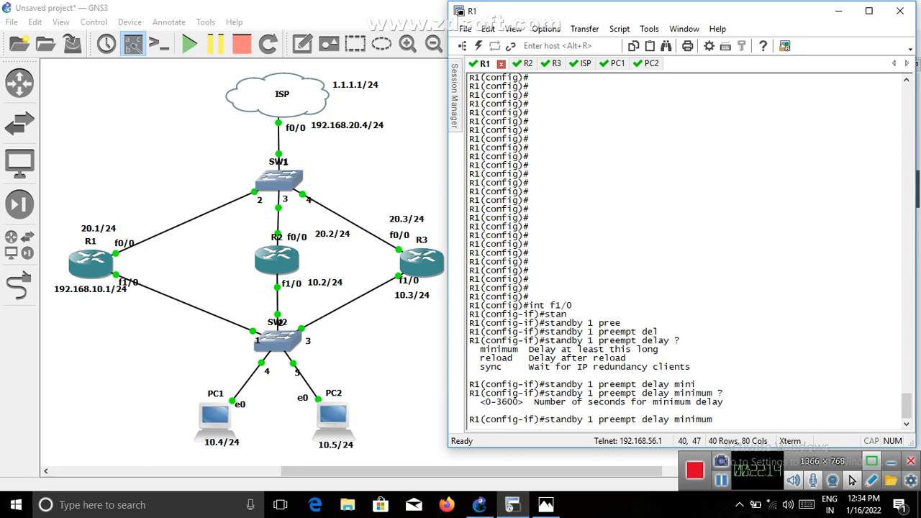
text(30)
key(Return)
text(ex)
key(Return)
key(Return)
key(Return)
key(Return)
key(Return)
key(Return)
key(Return)
key(Return)
key(Return)
key(Return)
key(Return)
key(Return)
key(Return)
key(Return)
key(Return)
key(Return)
key(Return)
key(Return)
key(Return)
key(Return)
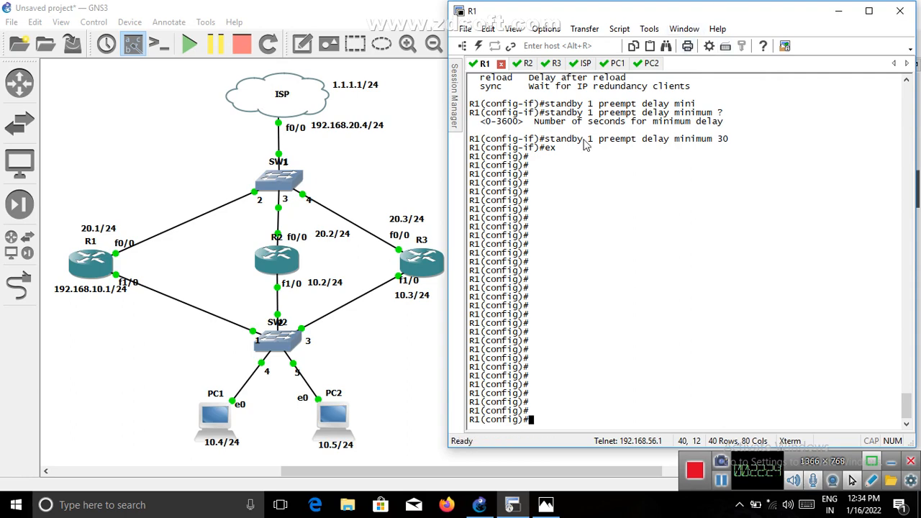
drag(545, 139, 728, 149)
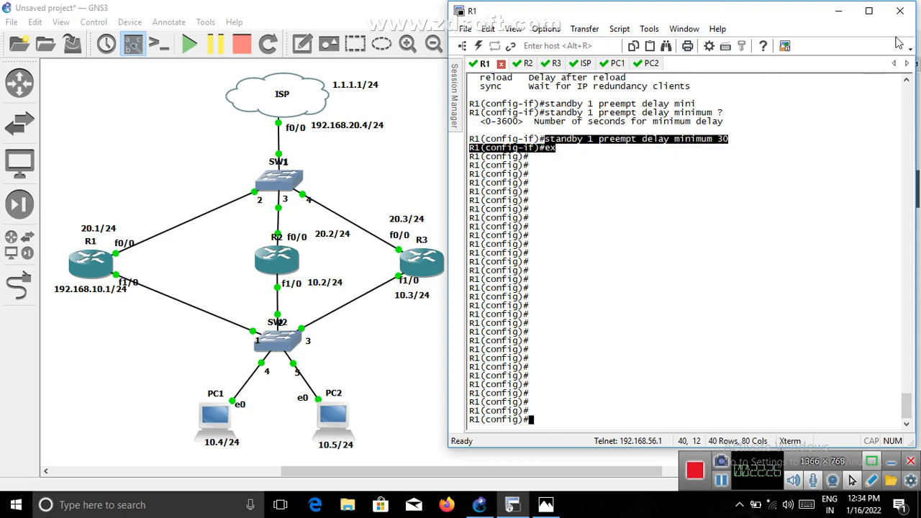
Back in GNS3, extend the topology note with the line "4.preempt delay." and an empty item "5."
click(838, 11)
drag(518, 90, 616, 124)
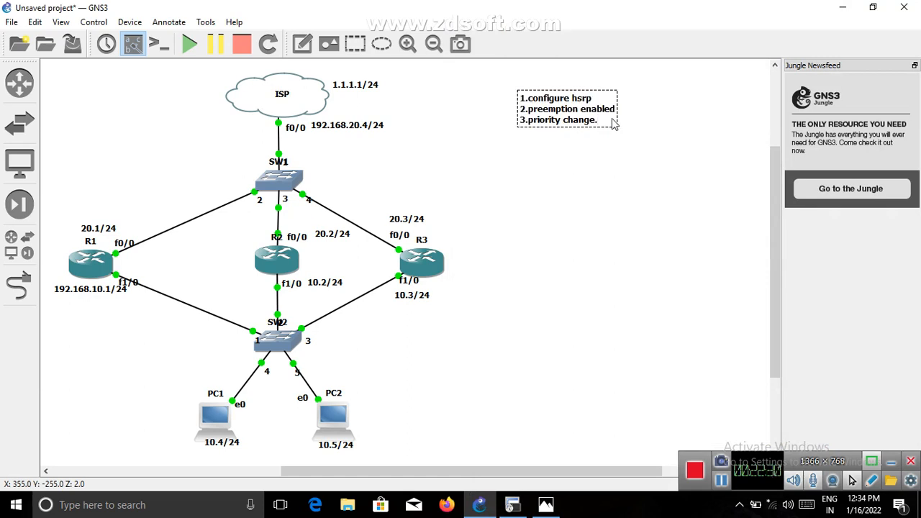
key(Return)
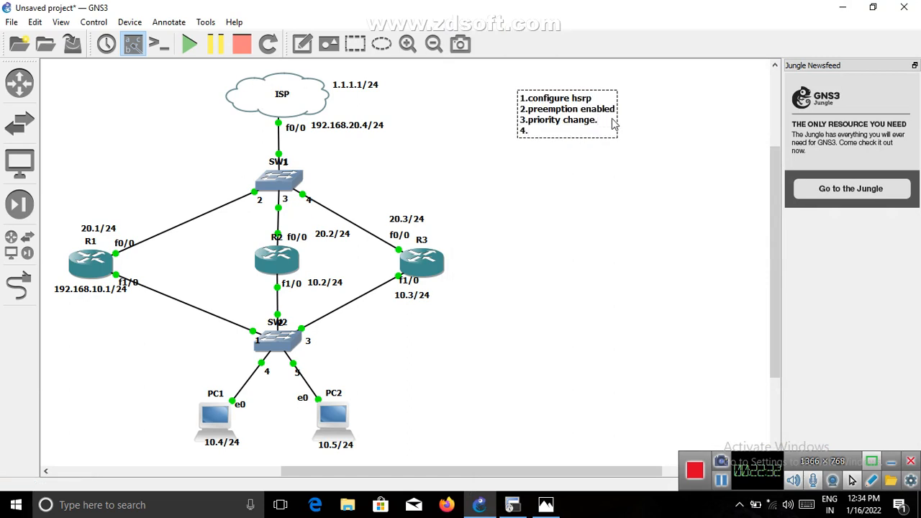
text(4.preempt delay.)
key(Return)
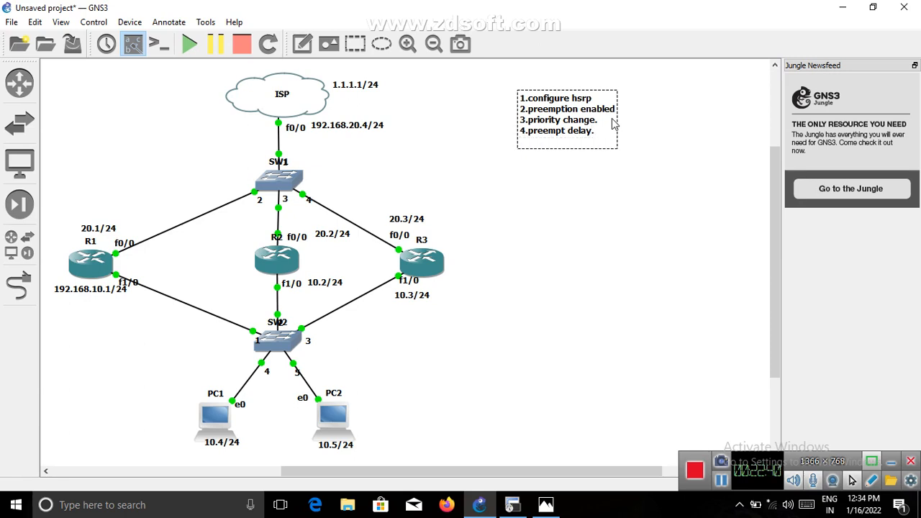
text(5.)
click(609, 190)
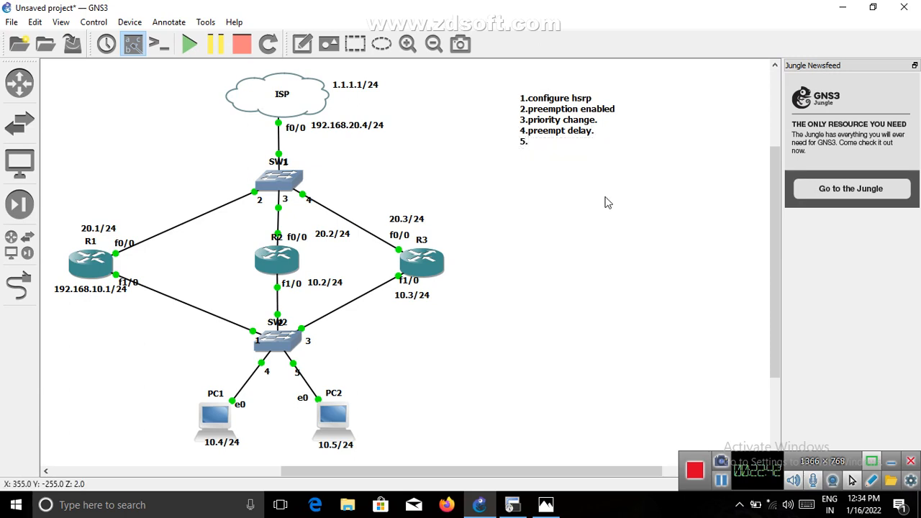
In the R1 console, shut down interface f0/0 and exit to global configuration mode
click(478, 505)
click(479, 506)
click(512, 506)
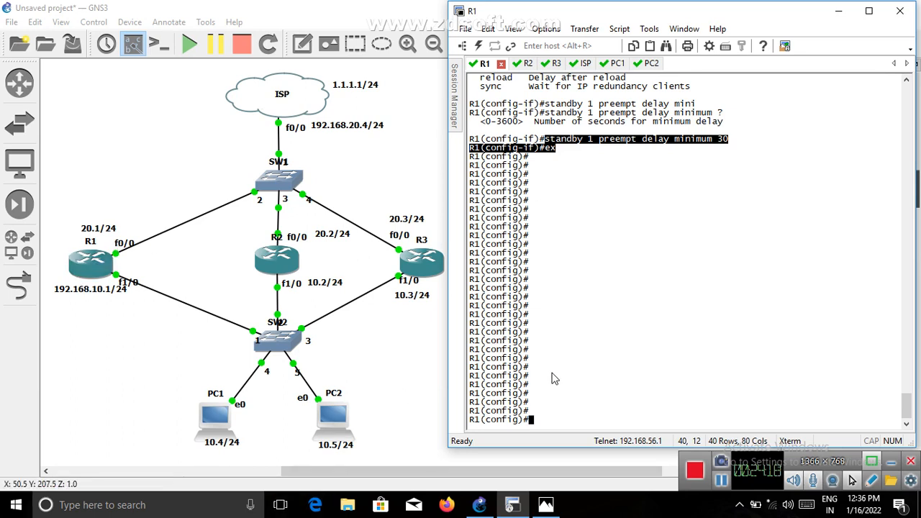
text(int f0/0)
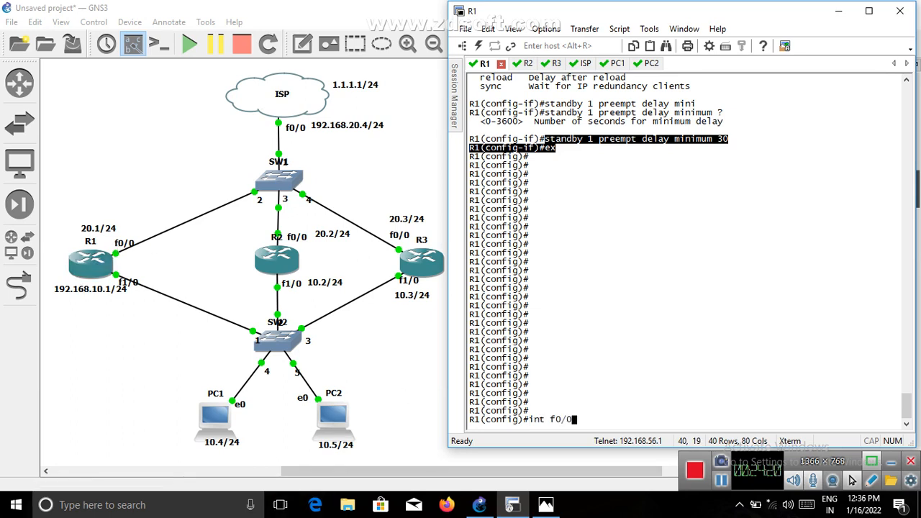
key(Return)
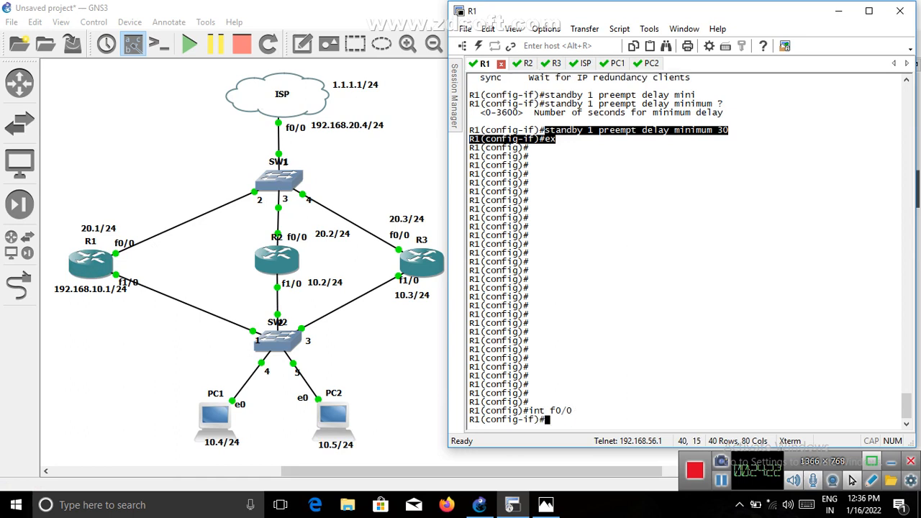
text(shut)
key(Return)
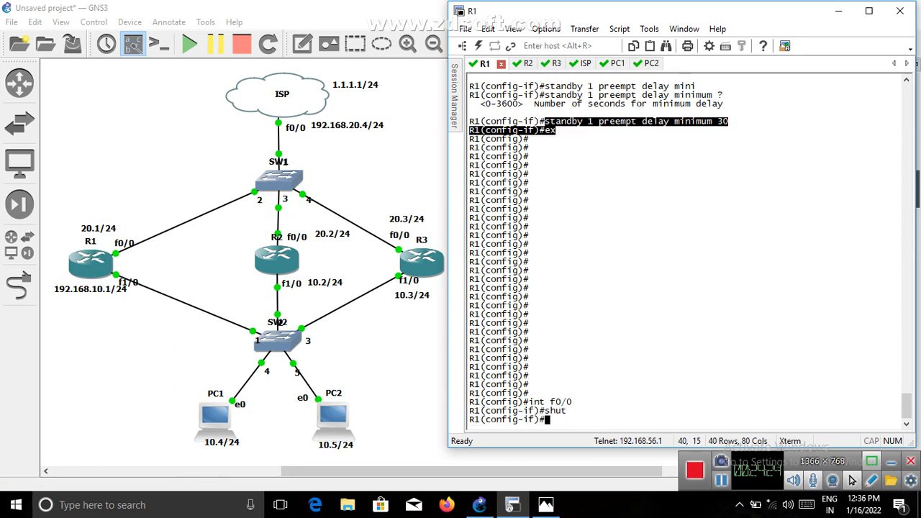
text(ex)
key(Return)
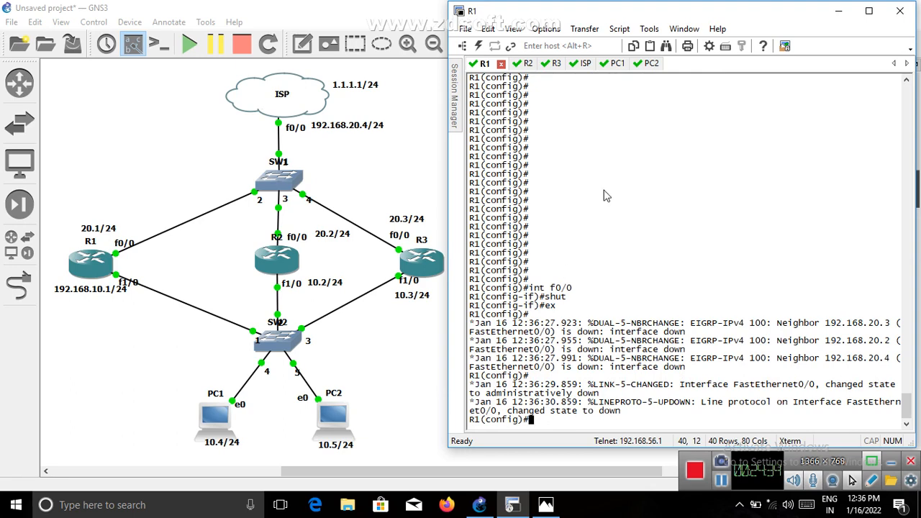
Trace the route to 1.1.1.1 from the PC1 console
click(605, 65)
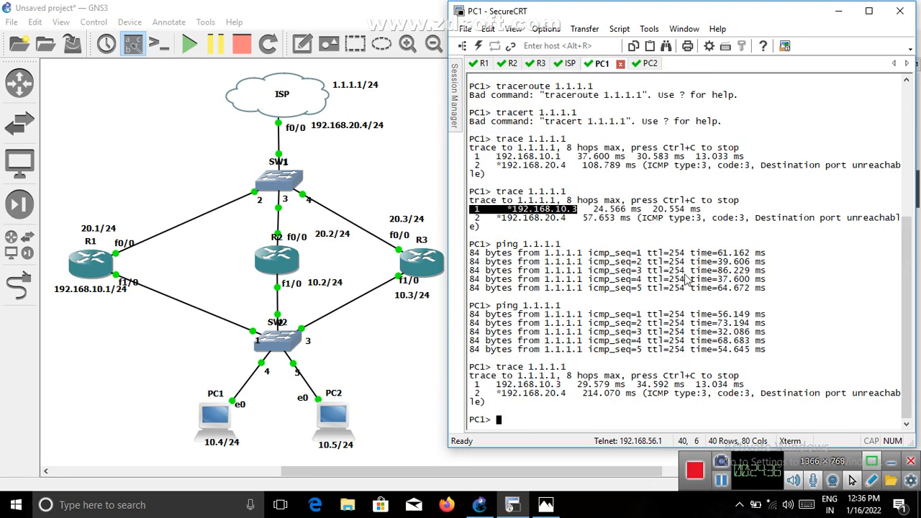
key(Return)
key(Return)
key(Return)
key(Return)
key(Return)
key(Return)
key(Return)
key(Return)
key(Return)
key(Return)
key(Return)
key(Return)
key(Return)
key(Return)
key(Return)
key(Return)
key(Return)
key(Return)
key(Return)
key(Return)
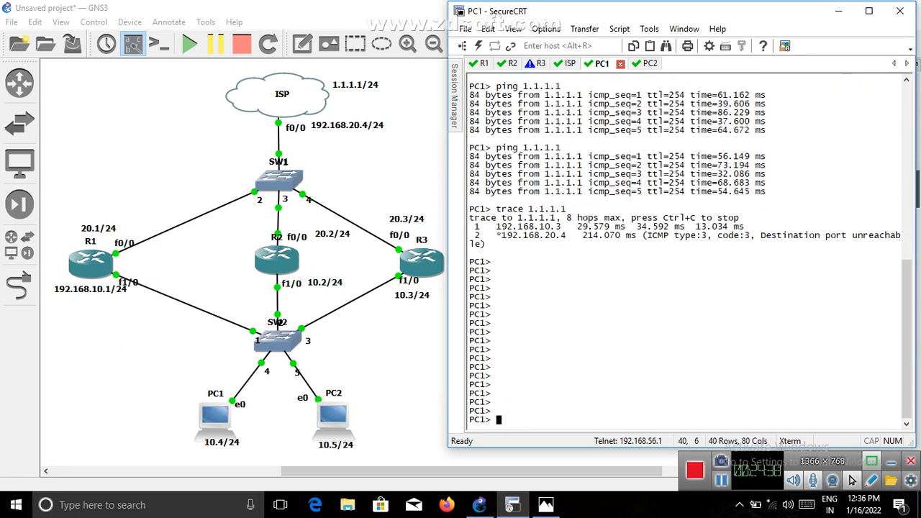
key(Up)
key(Up)
key(Down)
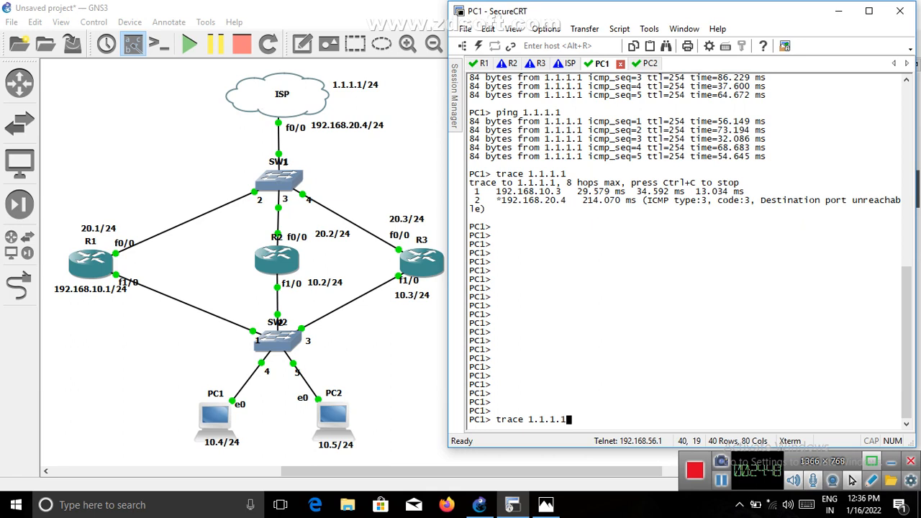
key(Return)
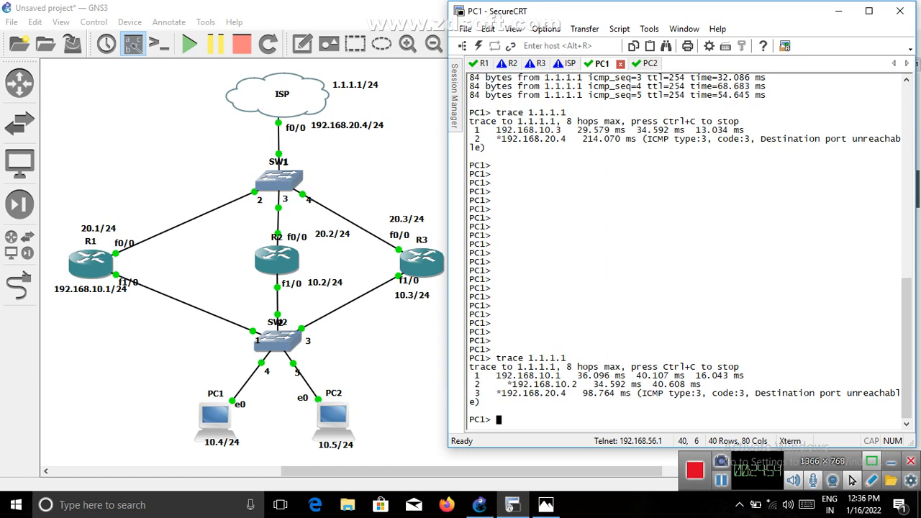
Repeat the trace to 1.1.1.1 twice from PC1 and check the second hop of the last result
key(Up)
key(Return)
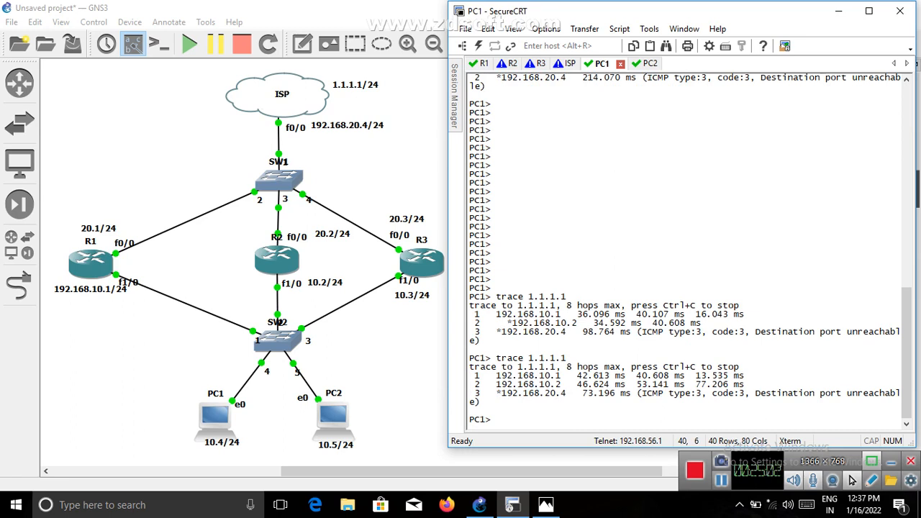
key(Up)
key(Return)
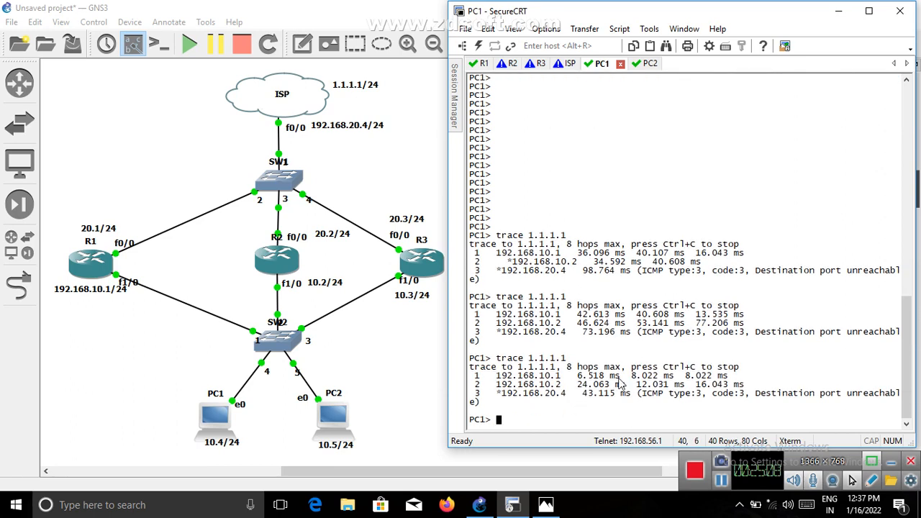
drag(508, 385, 587, 385)
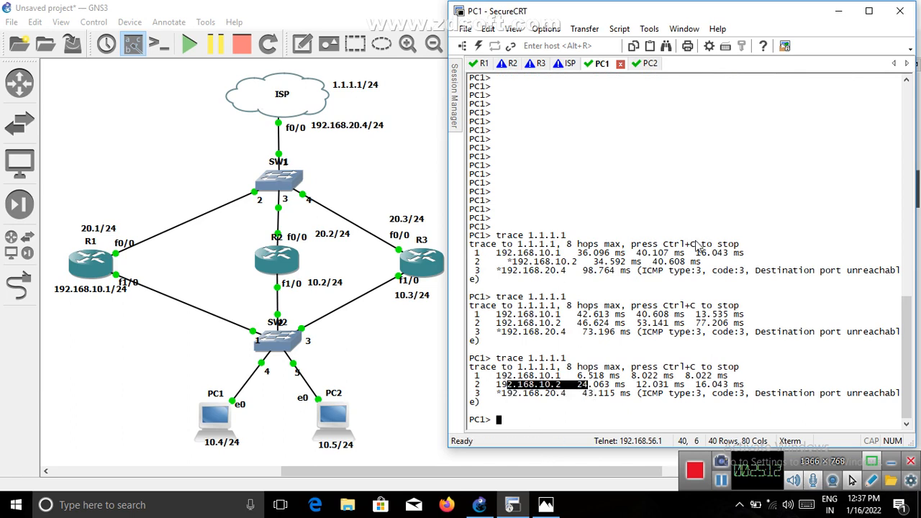
Check the second hop of the first trace result and ping 1.1.1.1 from the PC1 console
mouse_move(695, 244)
mouse_down()
mouse_move(493, 246)
mouse_move(591, 268)
mouse_move(578, 264)
mouse_up()
click(591, 268)
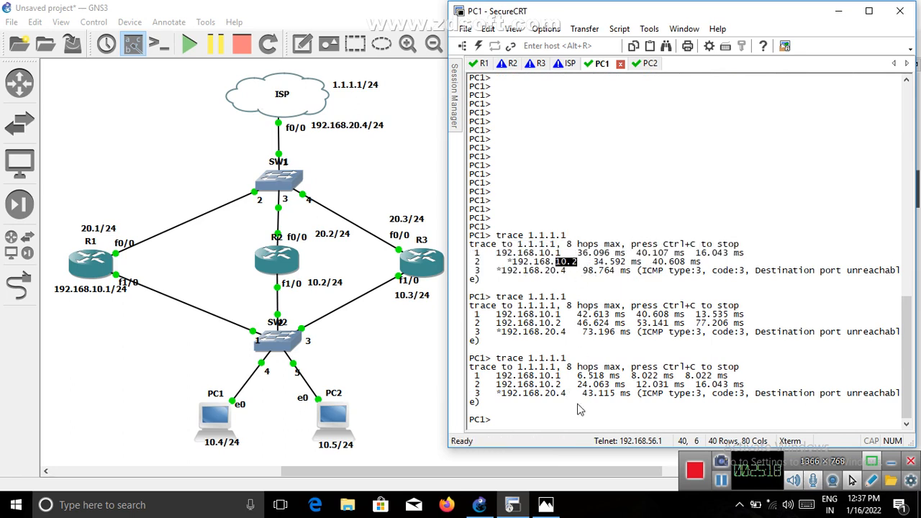
key(Up)
key(BackSpace)
key(BackSpace)
key(BackSpace)
key(BackSpace)
key(BackSpace)
key(BackSpace)
key(BackSpace)
key(BackSpace)
key(BackSpace)
key(BackSpace)
key(BackSpace)
key(BackSpace)
key(BackSpace)
text(ping 1.1.1.1)
key(Return)
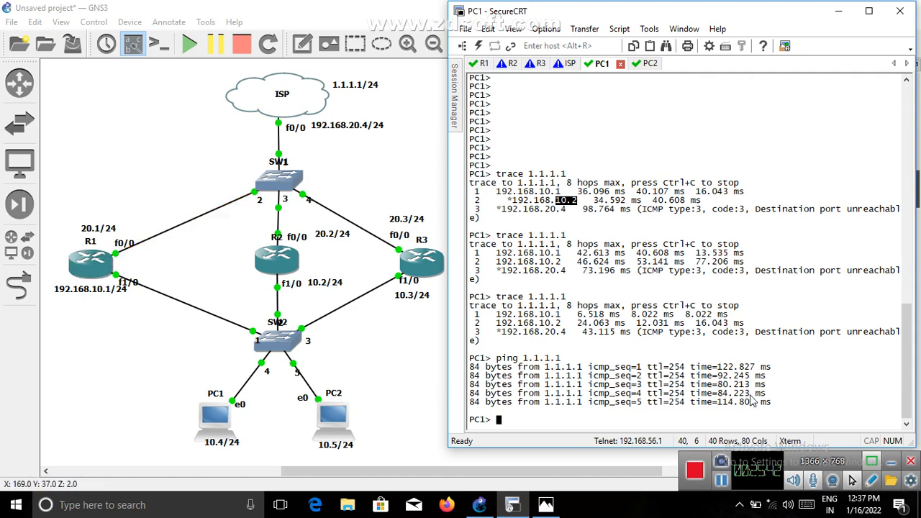
Trace the route to 1.1.1.1 again from PC1 and check the second hop of the new result
key(Up)
key(Up)
key(Return)
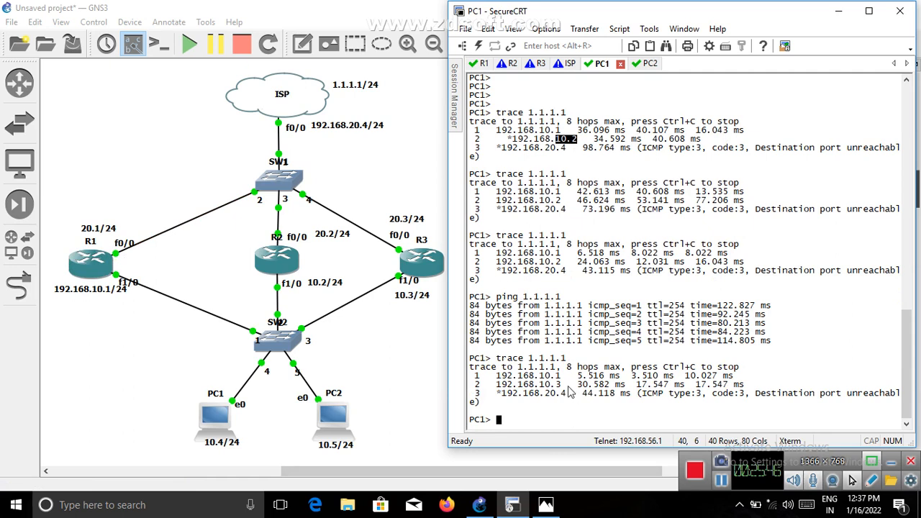
drag(567, 385, 469, 385)
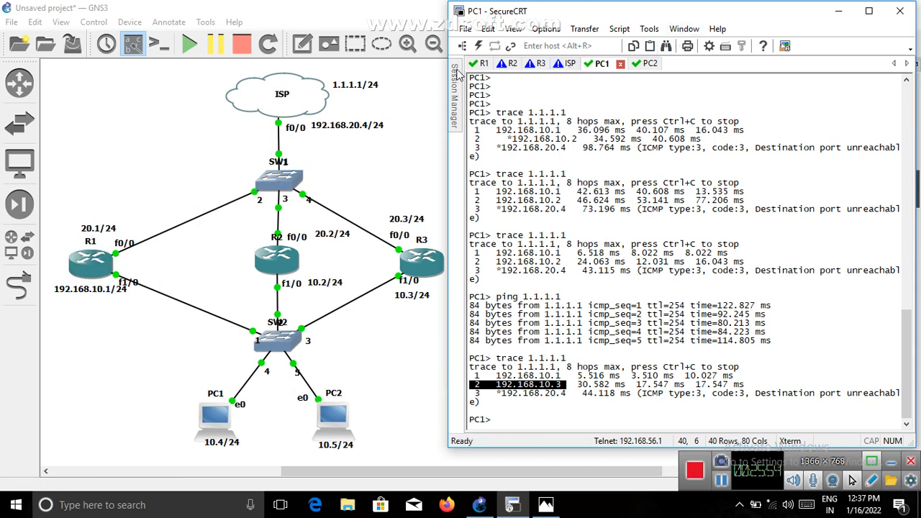
In the R1 console, bring interface f0/0 back up with "no shut" and exit to global configuration mode
click(480, 63)
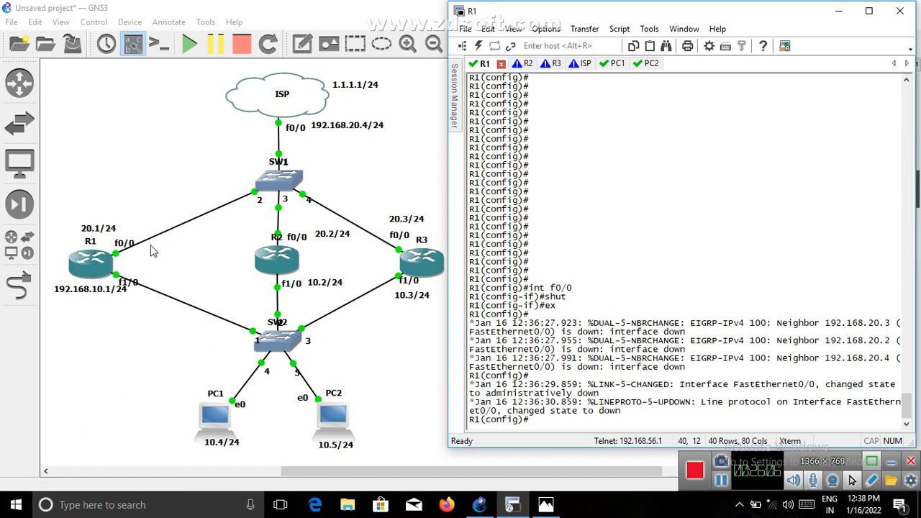
key(Return)
key(Return)
key(Return)
key(Return)
key(Return)
key(Return)
key(Return)
key(Return)
key(Return)
key(Return)
key(Return)
key(Return)
key(Return)
key(Return)
key(Return)
key(Return)
key(Return)
key(Return)
key(Return)
key(Return)
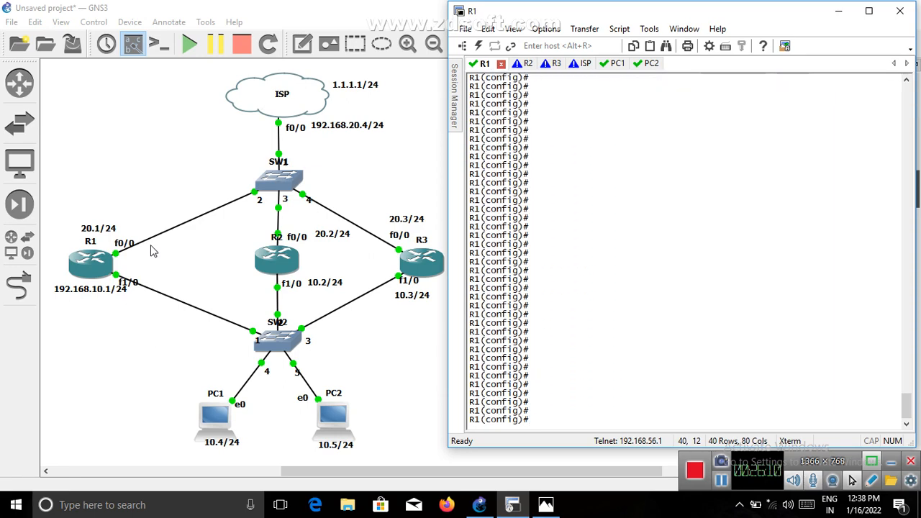
text(int f0/0)
key(Return)
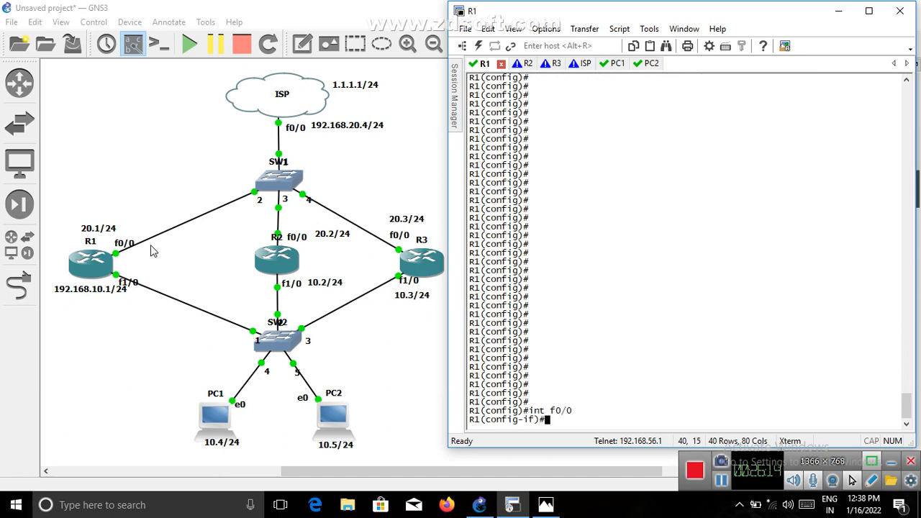
text(no shut)
key(Return)
text(ex)
key(Return)
key(Return)
key(Return)
key(Return)
key(Return)
key(Return)
key(Return)
key(Return)
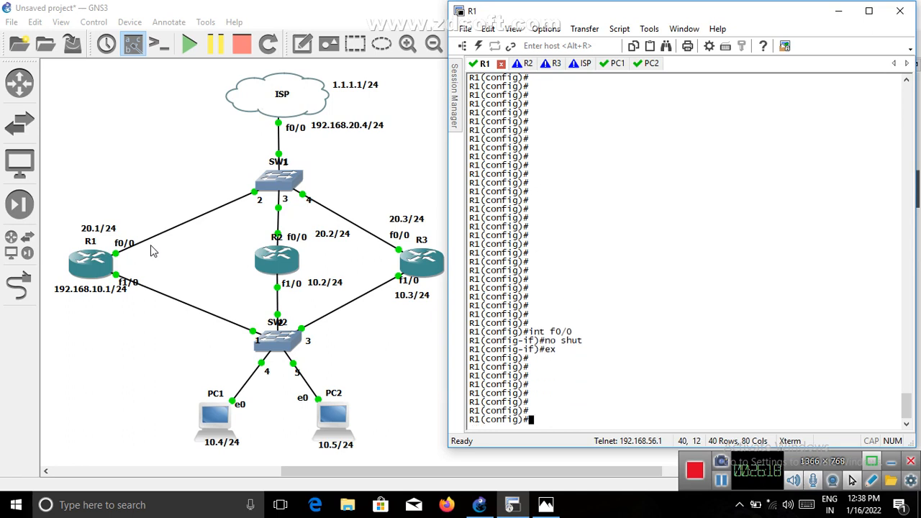
key(Return)
key(Return)
key(Return)
Enter interface f1/0 configuration on R1 and list the options available for "standby 1 track"
text(int f1/)
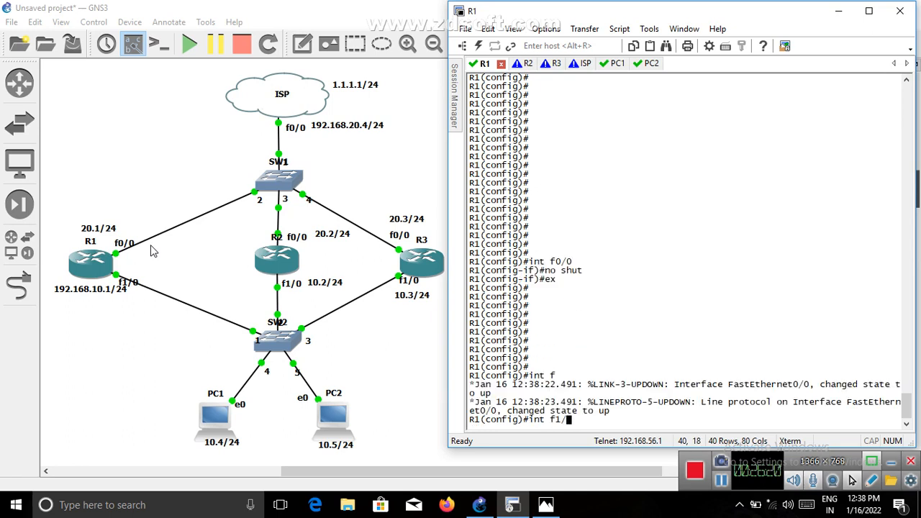
text(0)
key(Return)
text(\)
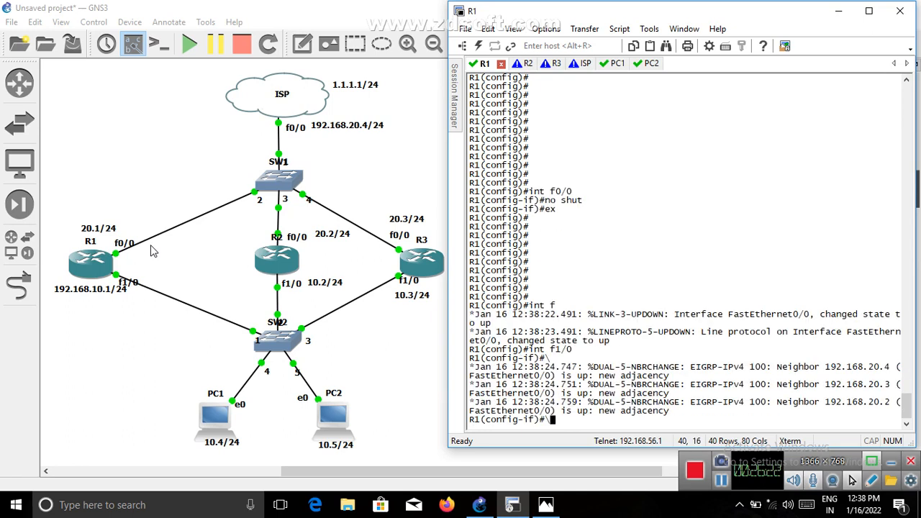
key(BackSpace)
text(st)
key(Tab)
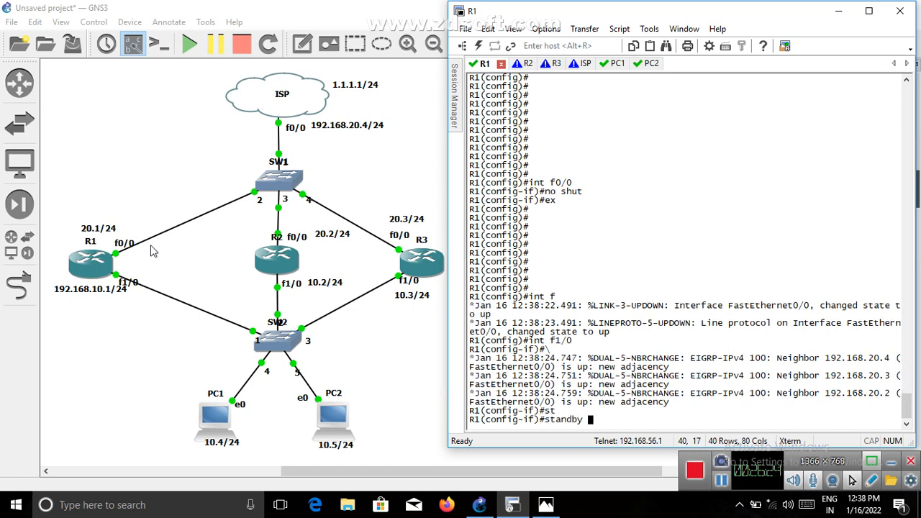
text(1 trac)
key(Tab)
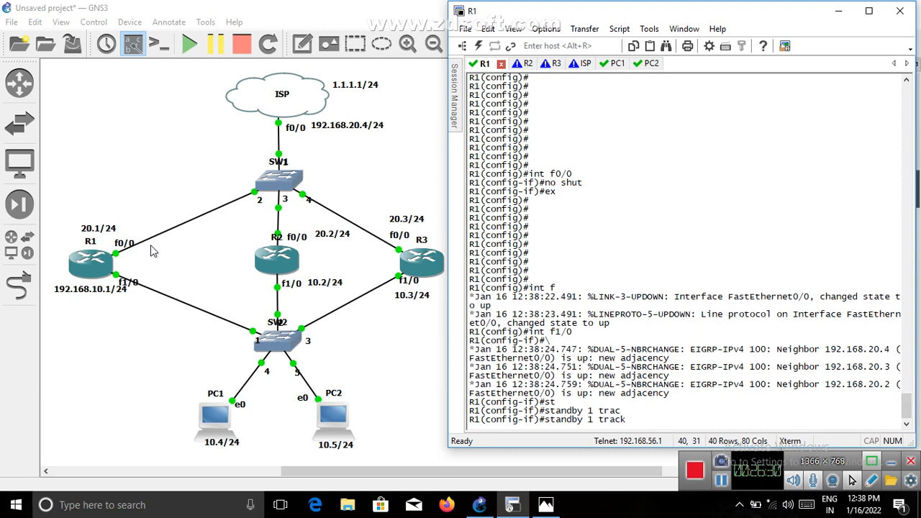
text(?)
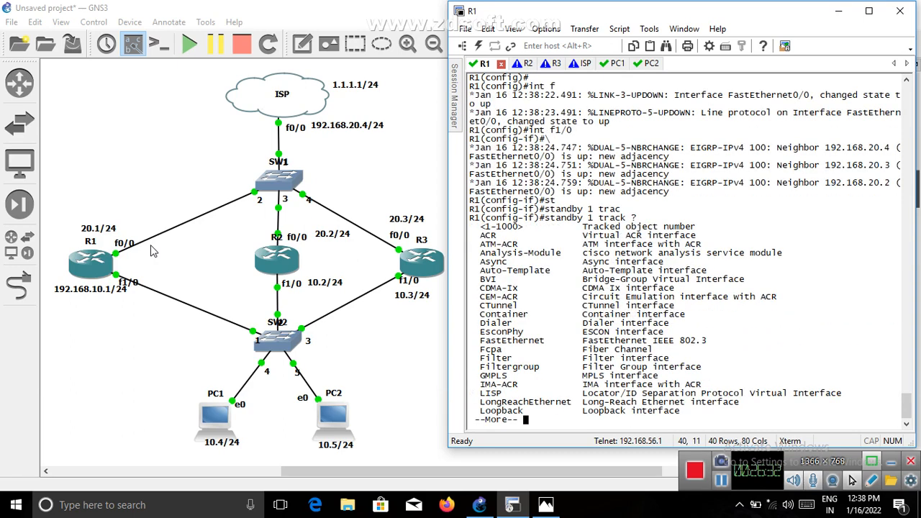
key(Return)
key(Return)
key(Return)
key(Return)
key(Return)
key(Return)
key(Return)
key(Return)
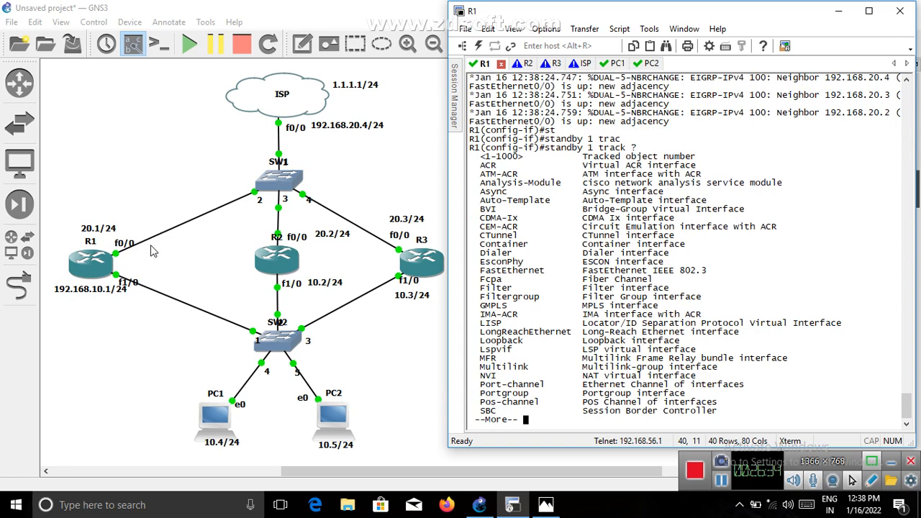
key(Return)
key(Return)
key(Return)
key(Return)
key(Return)
key(Return)
key(Return)
key(Return)
key(Return)
key(Return)
key(Return)
key(Return)
key(Return)
key(Return)
key(Return)
key(Return)
key(Return)
key(Return)
key(Return)
key(Return)
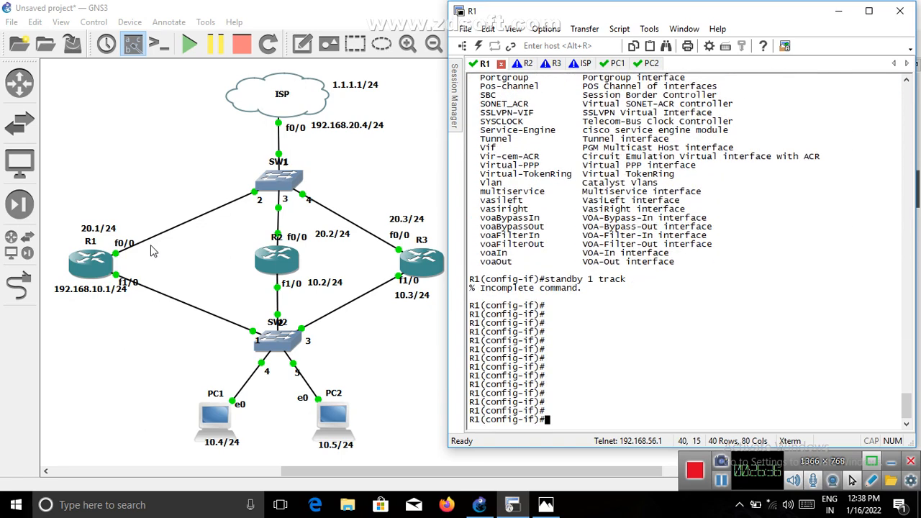
Compose the command "standby 1 track fastEthernet 0/0" on R1 and query its remaining parameters without submitting it
key(Up)
text(fas)
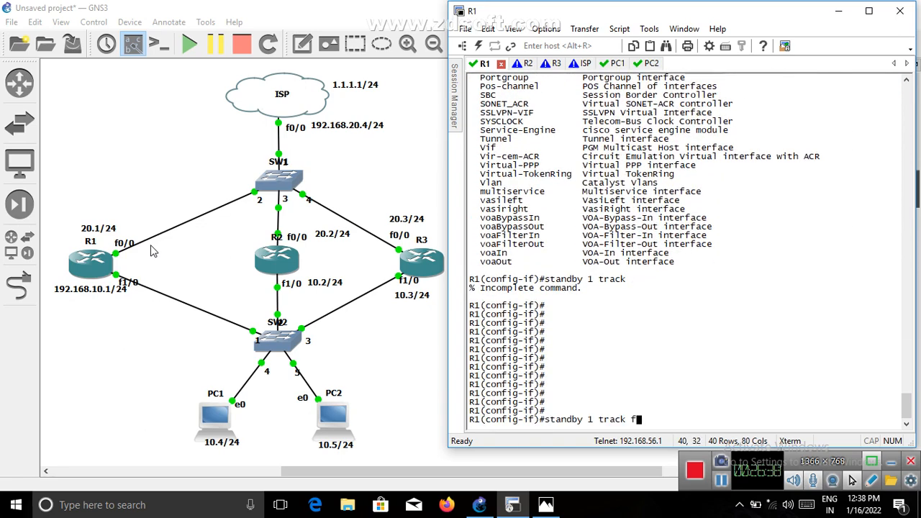
key(Tab)
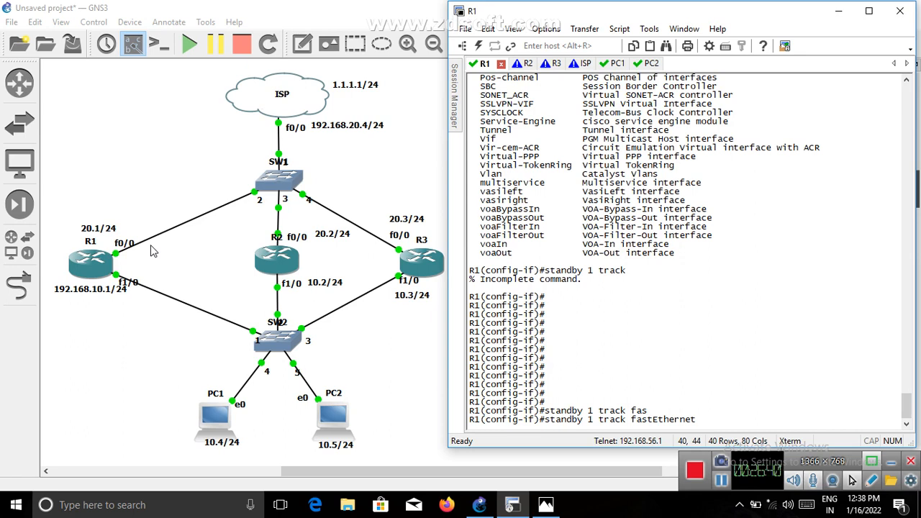
text(0/0)
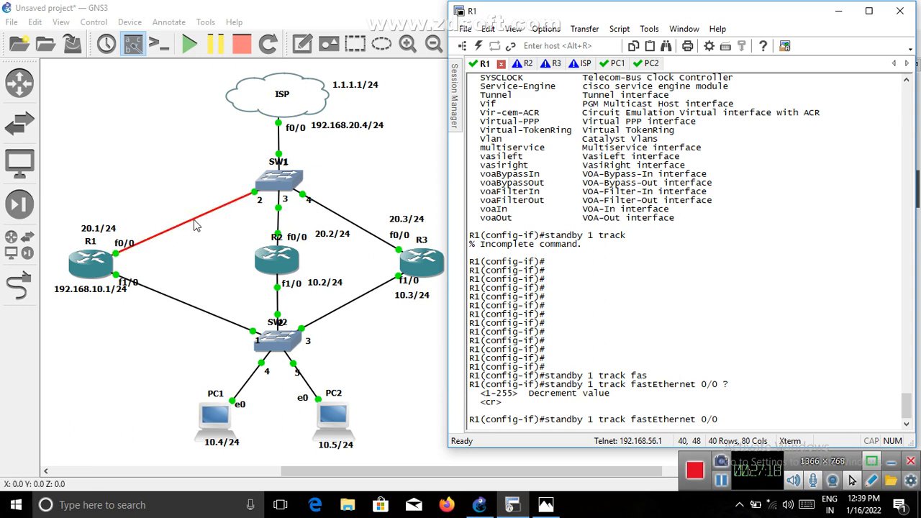
Open a blank Notepad document for working out the priority decrement
key(super+r)
text(no)
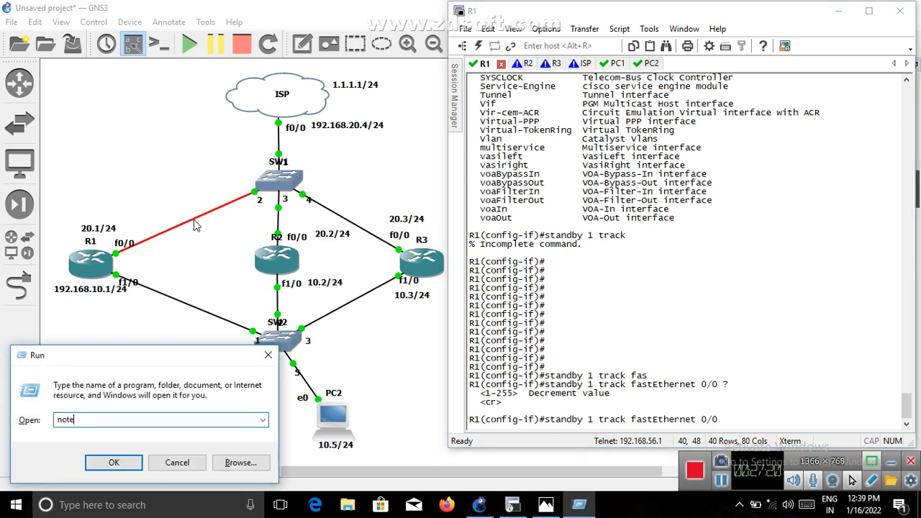
text(te)
key(Return)
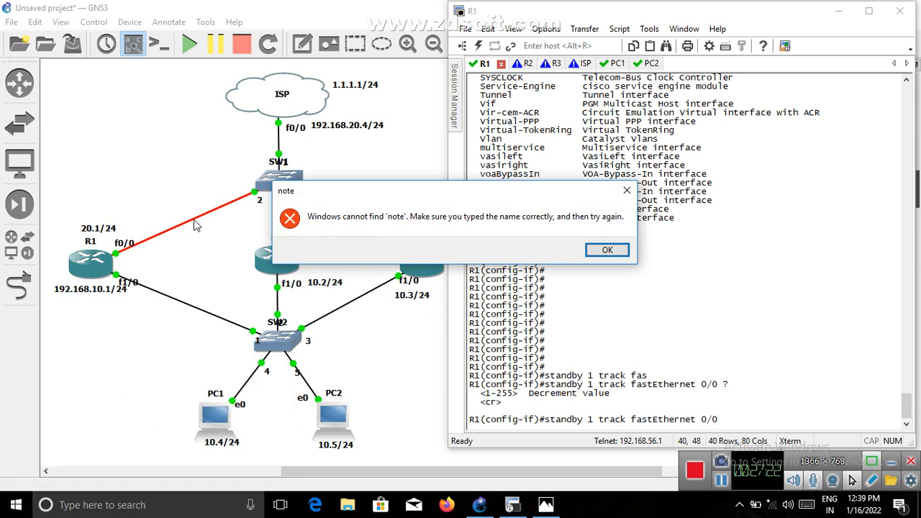
click(607, 251)
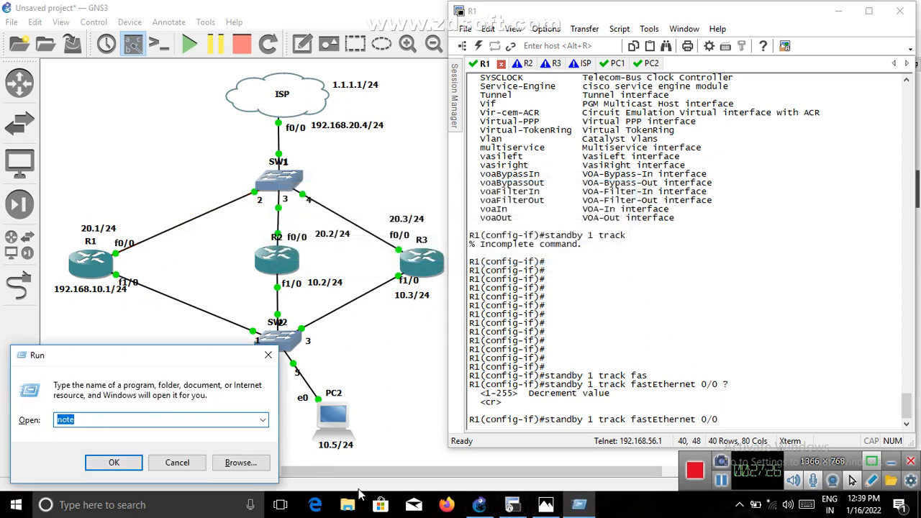
key(BackSpace)
text(notepad)
key(Return)
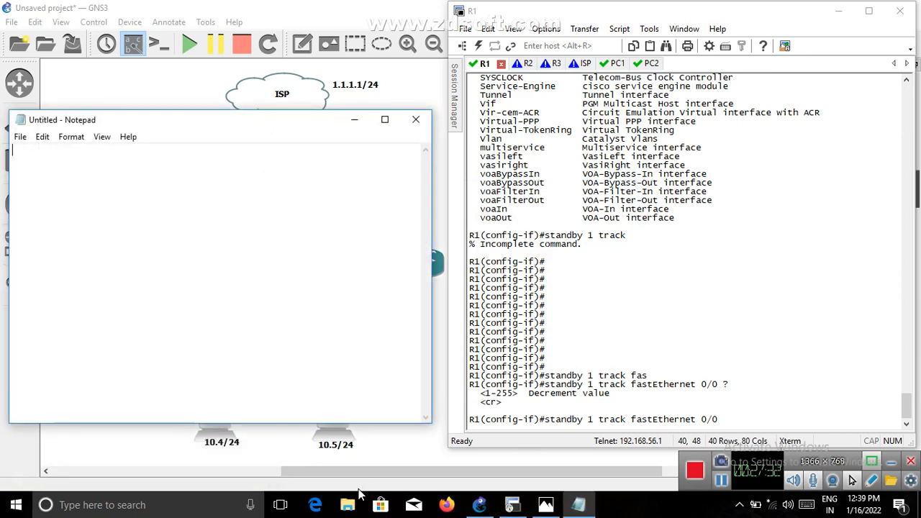
Write "pri=102", "decre=10" and "102-10=92" on separate lines in Notepad, and close the document without saving
text(pri=102)
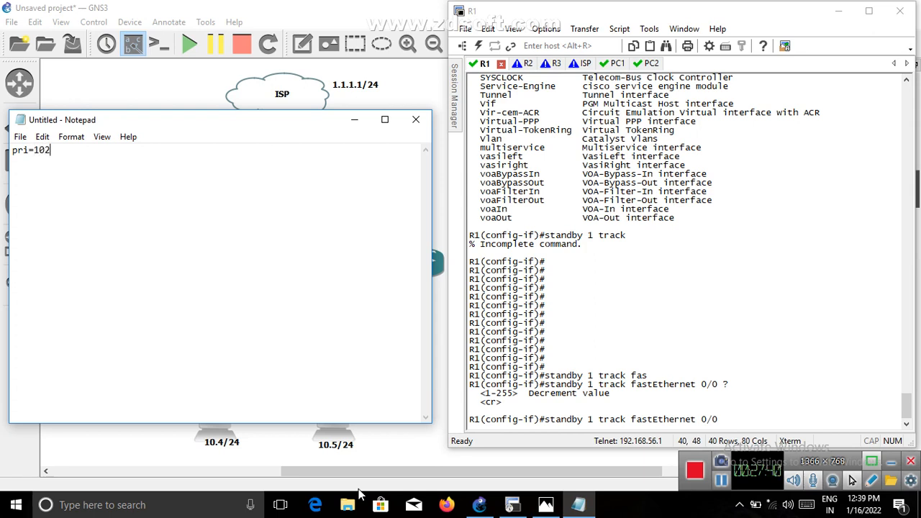
key(Return)
click(722, 483)
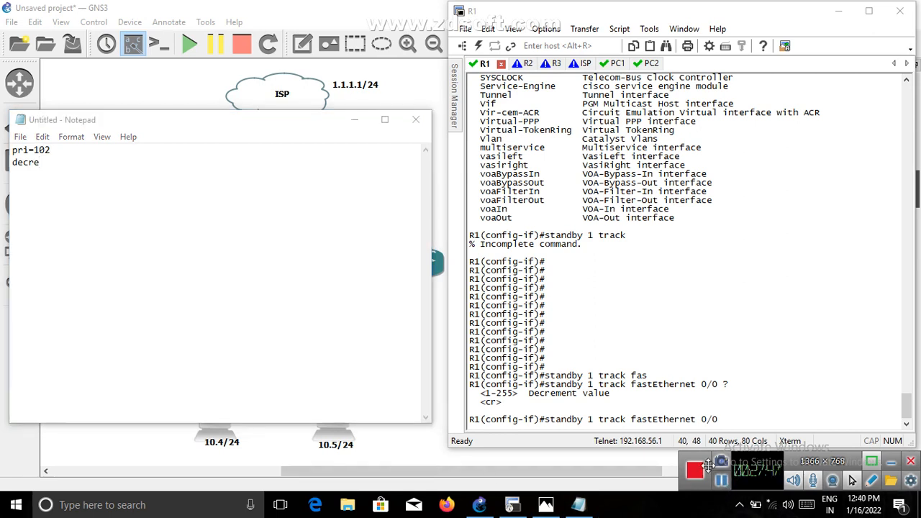
click(424, 292)
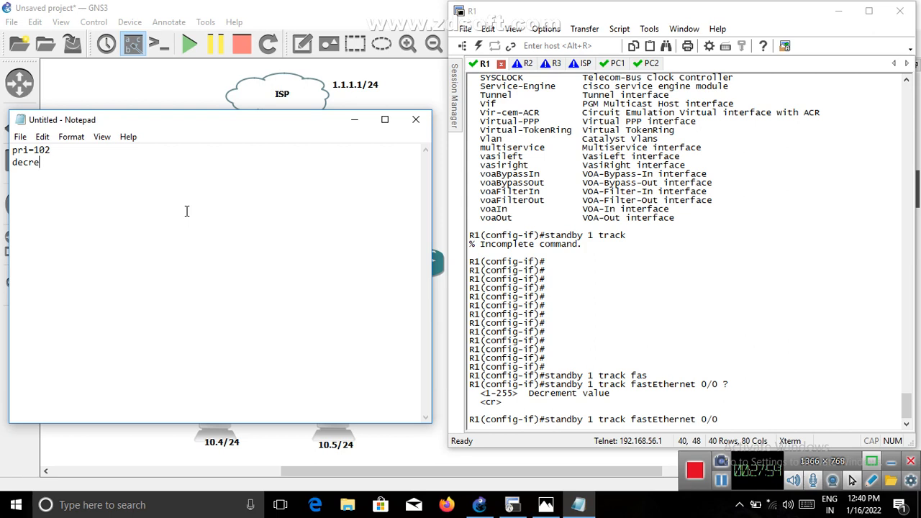
text(=10)
key(Return)
key(Return)
text(102-10)
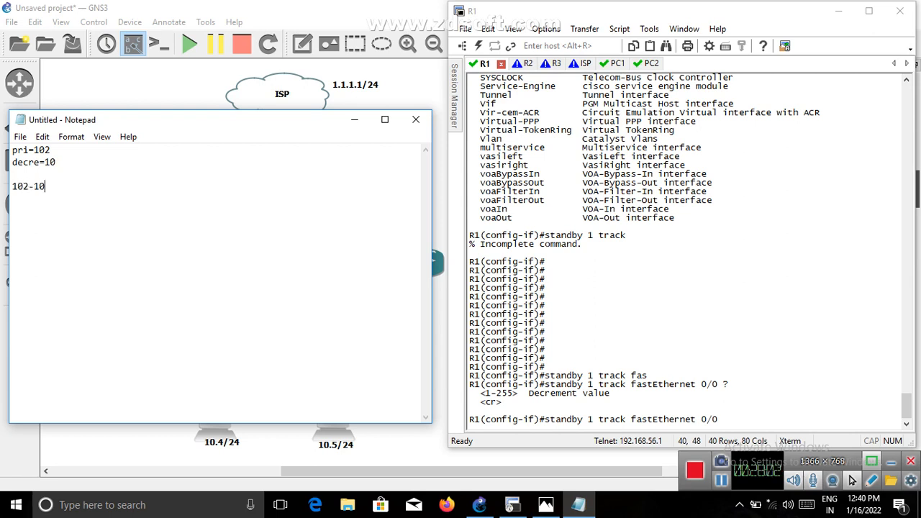
text(=92)
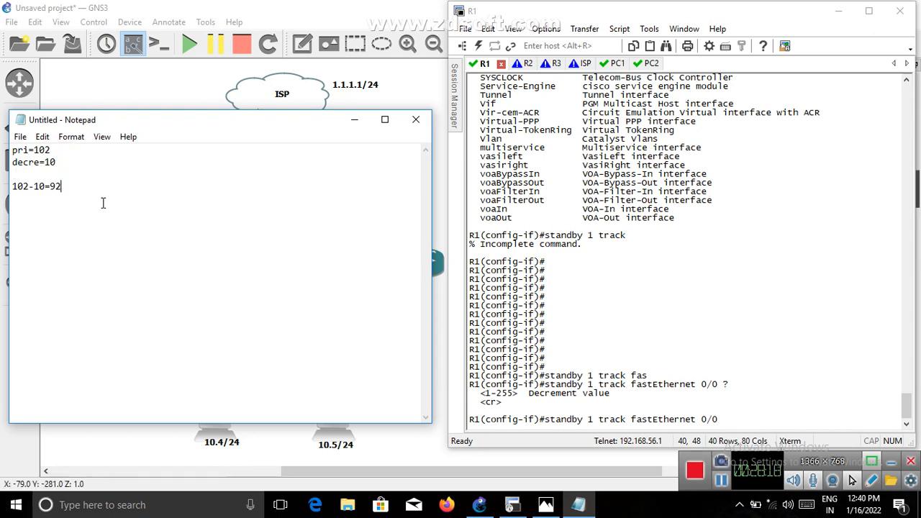
click(416, 119)
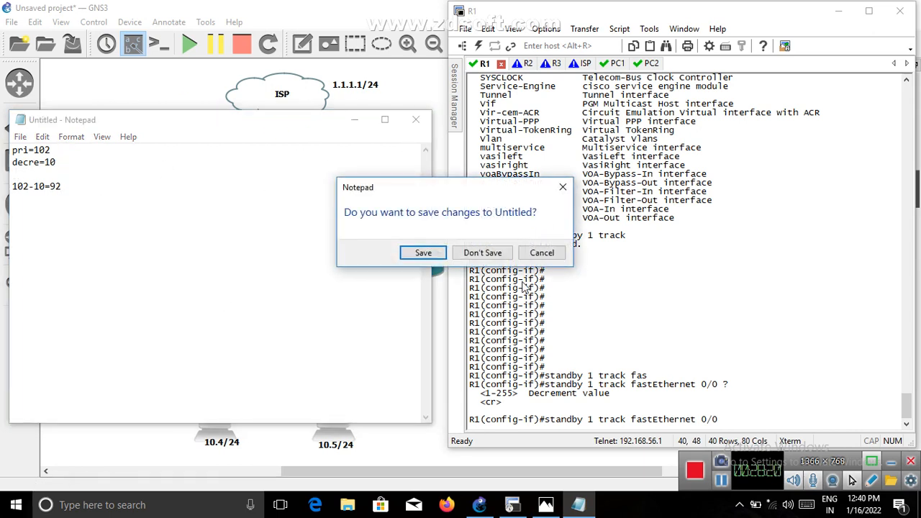
click(477, 253)
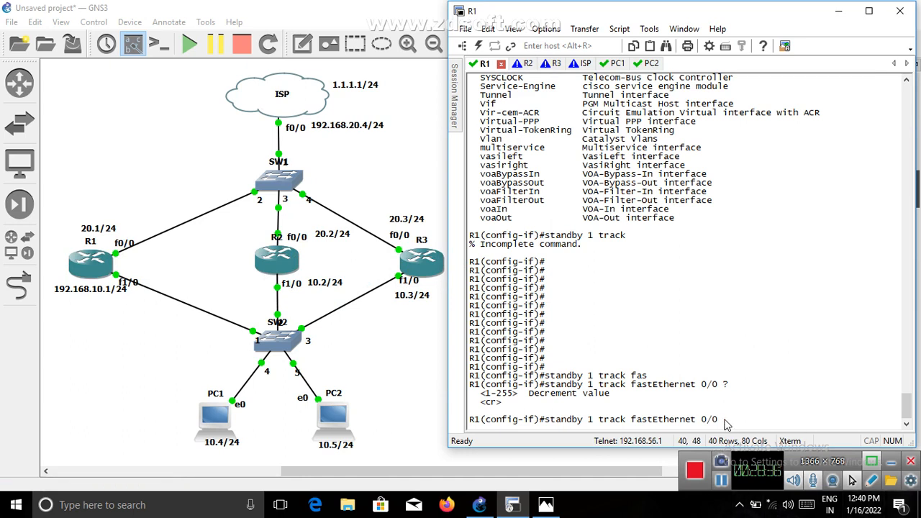
Apply "standby 1 track fastEthernet 0/0" on R1's f1/0 with the default decrement and exit to global configuration mode
key(Return)
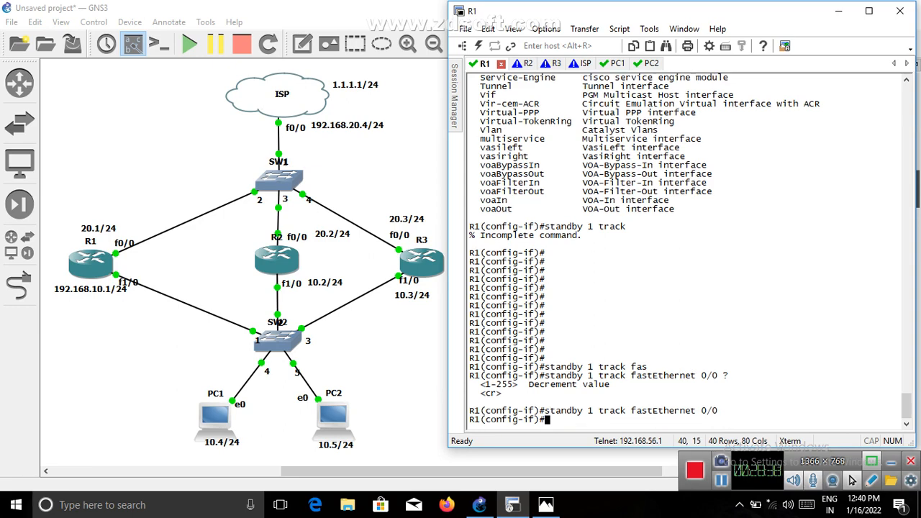
text(ex)
key(Return)
key(Return)
key(Return)
key(Return)
key(Return)
key(Return)
key(Return)
key(Return)
key(Return)
key(Return)
key(Return)
key(Return)
key(Return)
key(Return)
key(Return)
key(Return)
key(Return)
key(Return)
key(Return)
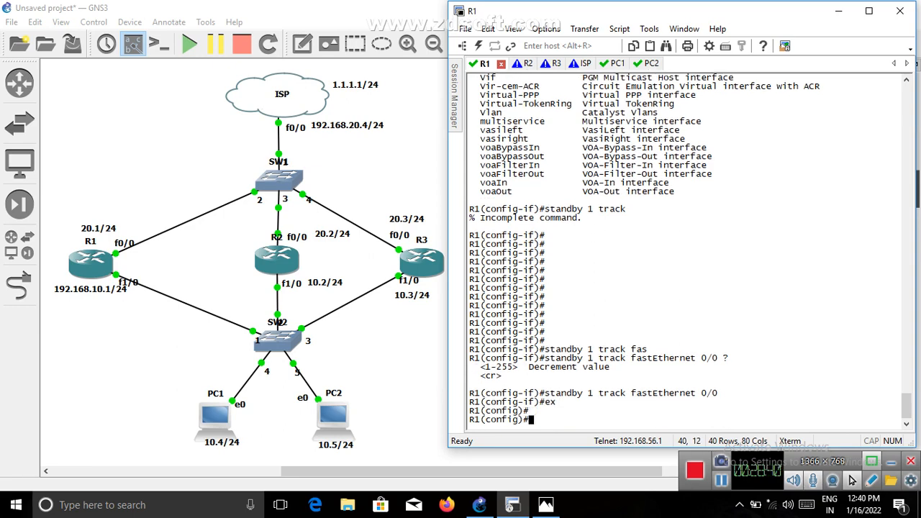
key(Return)
key(Return)
key(Return)
key(Return)
key(Return)
key(Return)
key(Return)
key(Return)
key(Return)
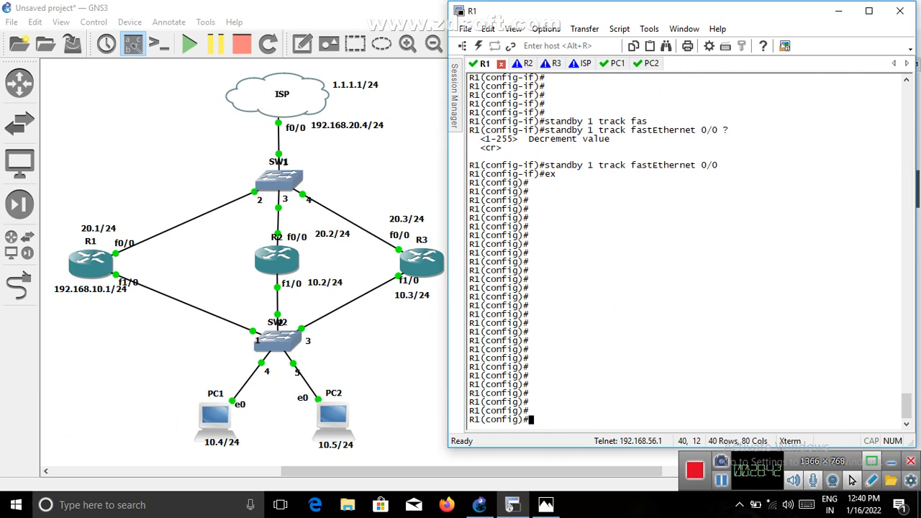
Display R1's HSRP status with "do sh standby" to check the priority and interface tracking
text(do sh st)
key(Tab)
text(a)
text(n)
key(Tab)
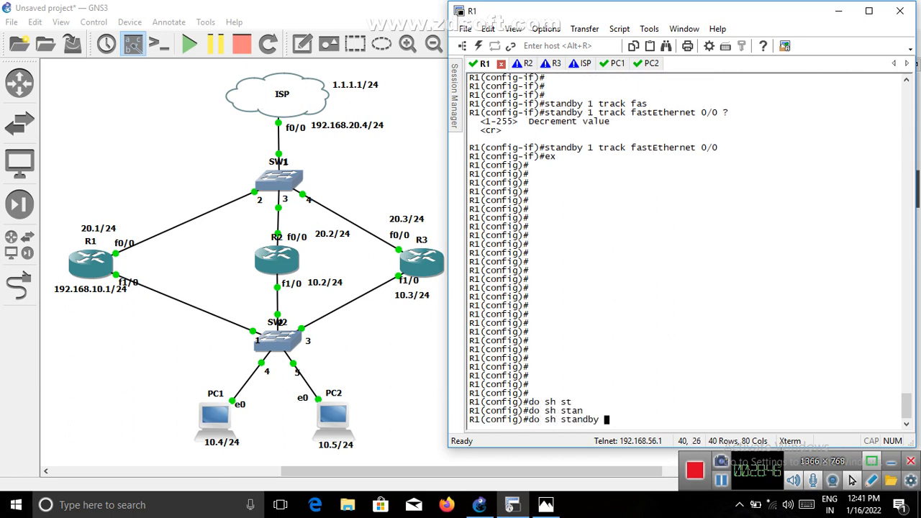
key(Return)
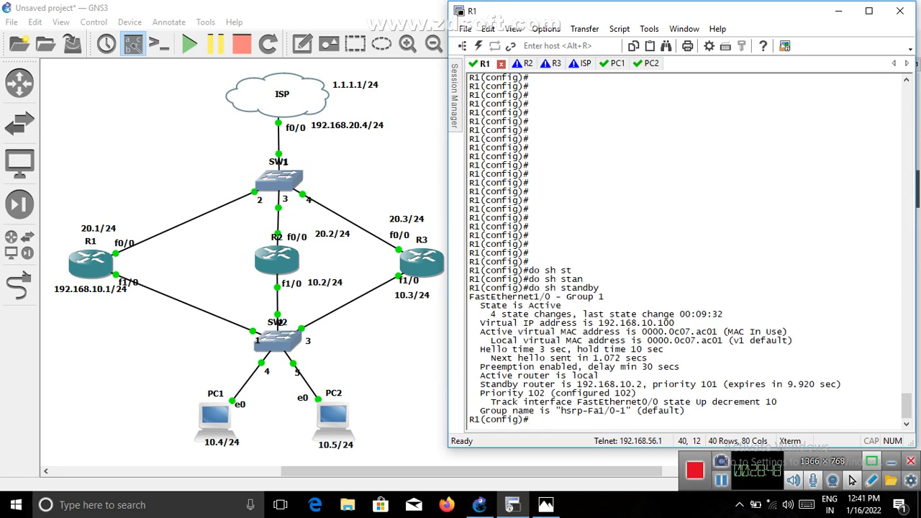
key(Return)
key(Return)
key(Return)
key(Return)
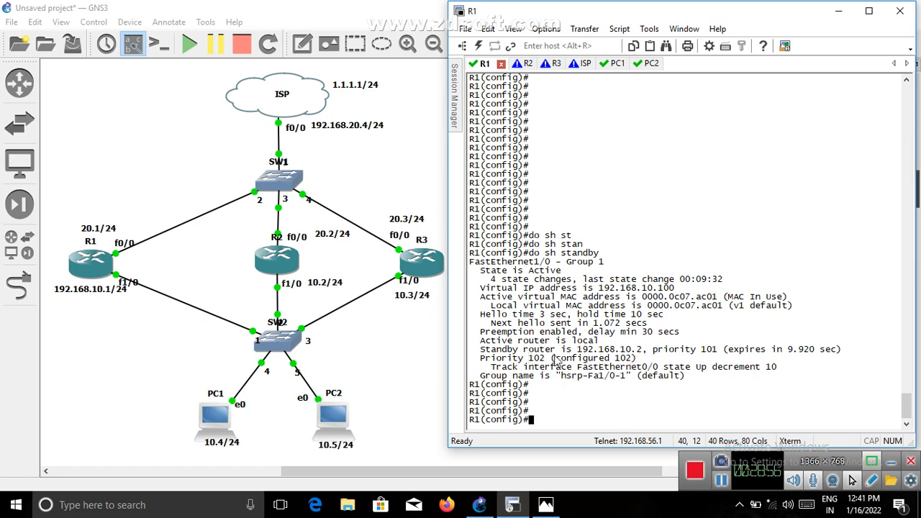
Examine the configured priority and the tracked interface's state and decrement in R1's HSRP status output
drag(552, 358, 637, 357)
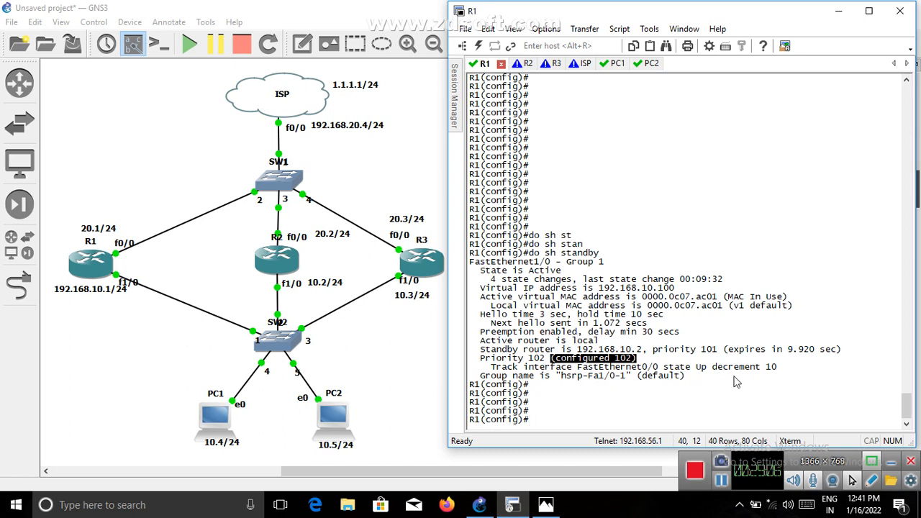
double_click(498, 369)
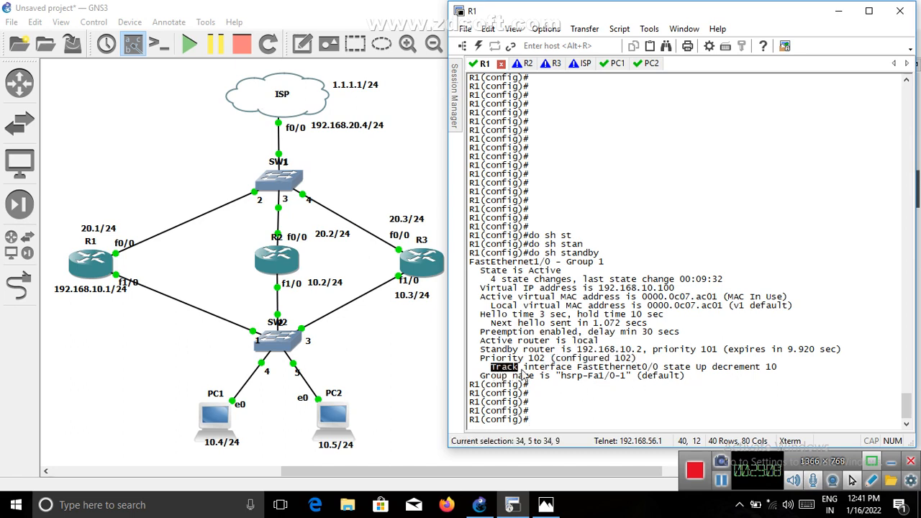
drag(522, 370, 626, 372)
drag(681, 360, 725, 368)
drag(785, 368, 675, 372)
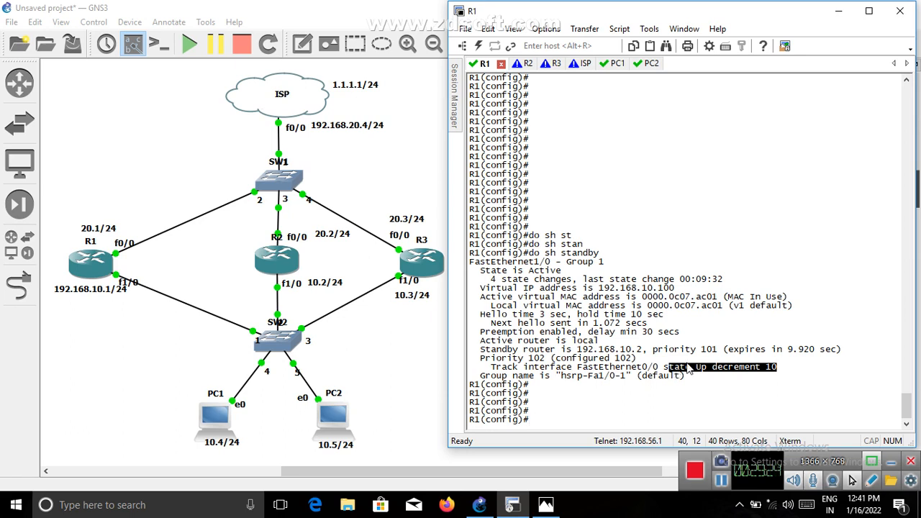
Fill in item 5 of the topology note with "track f0/0" and add an empty item "6." below it
click(838, 12)
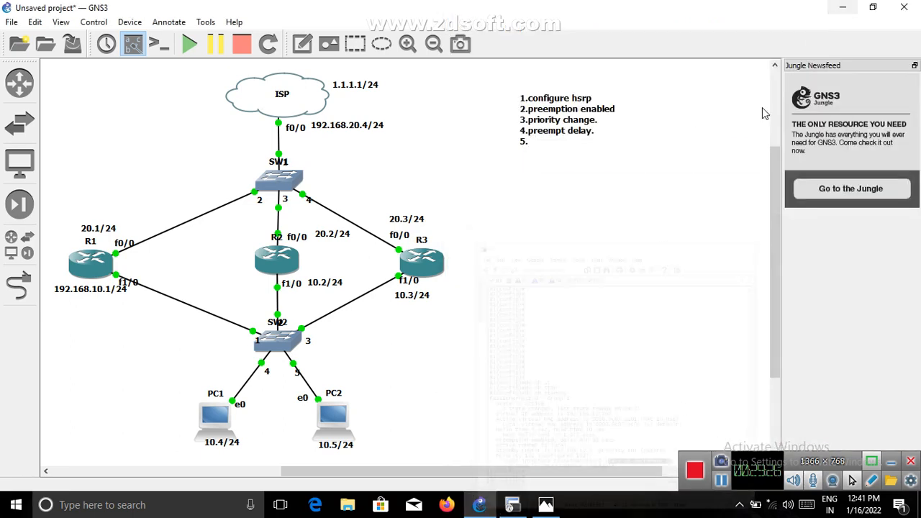
double_click(549, 144)
click(538, 146)
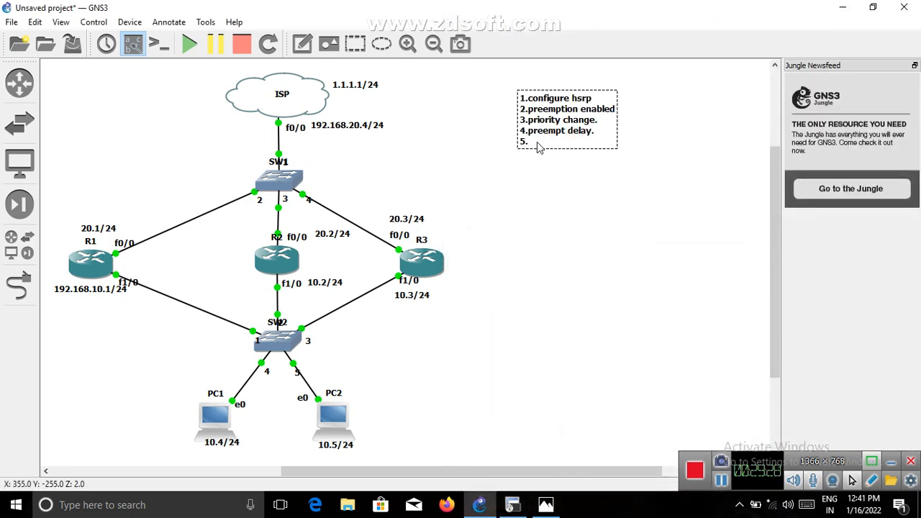
text(track)
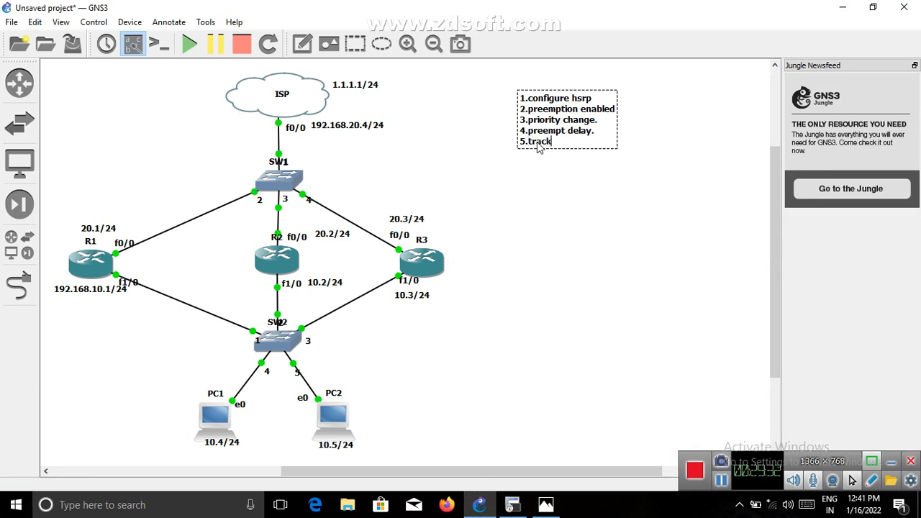
text( f)
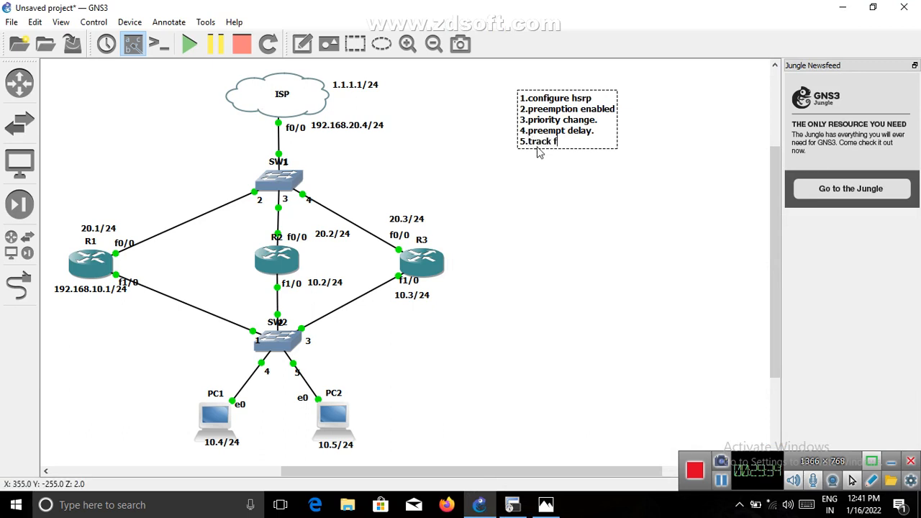
text(0/0)
key(Return)
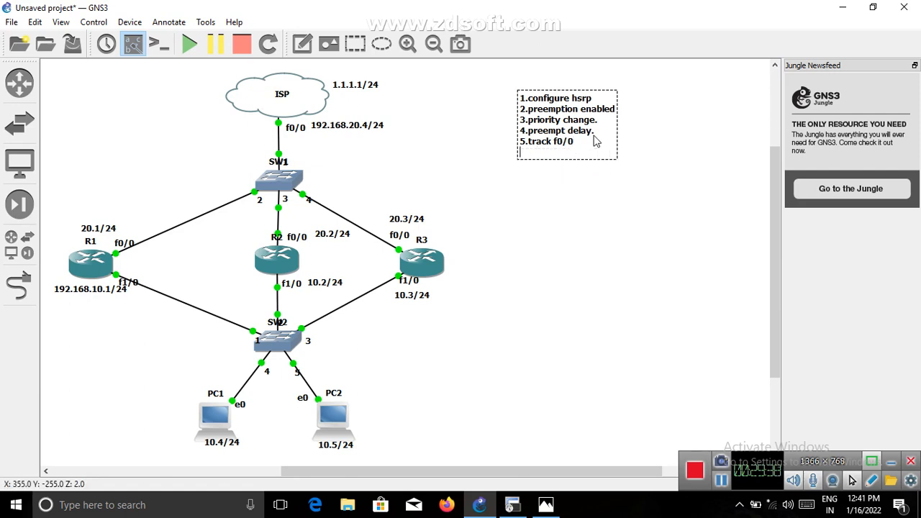
text(6.)
click(560, 225)
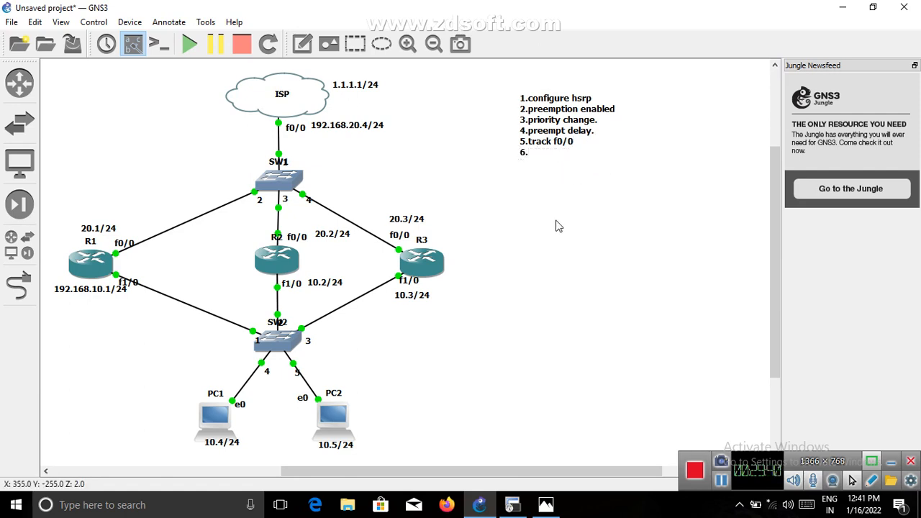
Return to R1's console and list the available options of the "track" command in global configuration mode
click(524, 500)
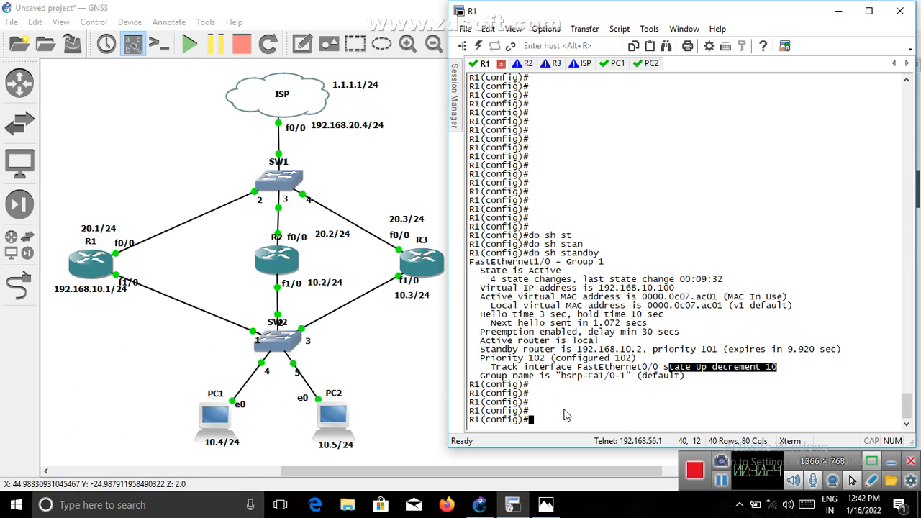
text(track)
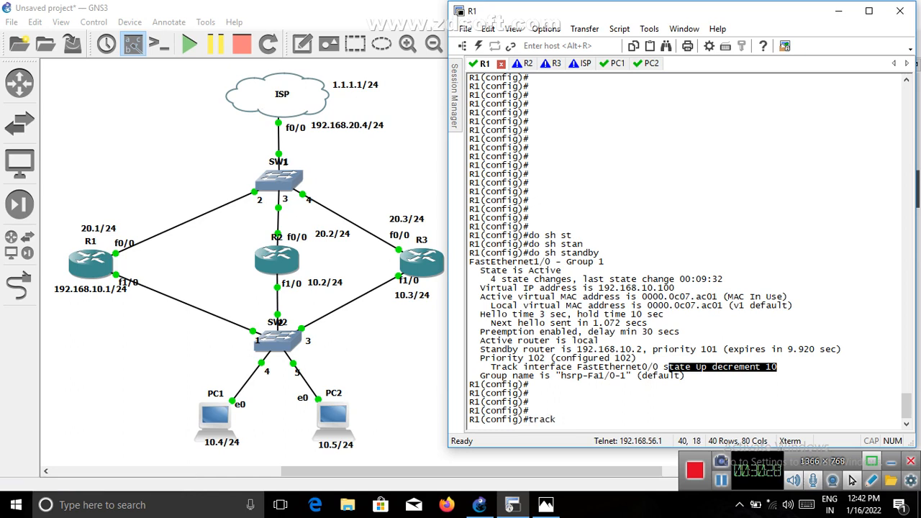
text( ip r)
key(BackSpace)
key(BackSpace)
key(BackSpace)
key(BackSpace)
key(BackSpace)
key(BackSpace)
text(k  ?)
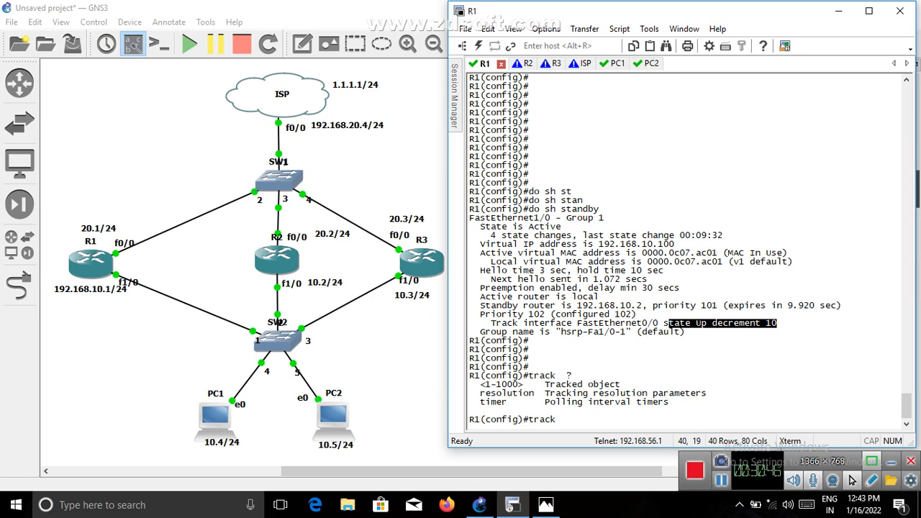
Try to track the route with "track2 ip route 1.1.1.1 255.255.255.0 reac" in R1's global configuration mode
key(BackSpace)
key(BackSpace)
key(BackSpace)
key(BackSpace)
key(BackSpace)
key(BackSpace)
key(BackSpace)
text(track)
key(BackSpace)
text(2)
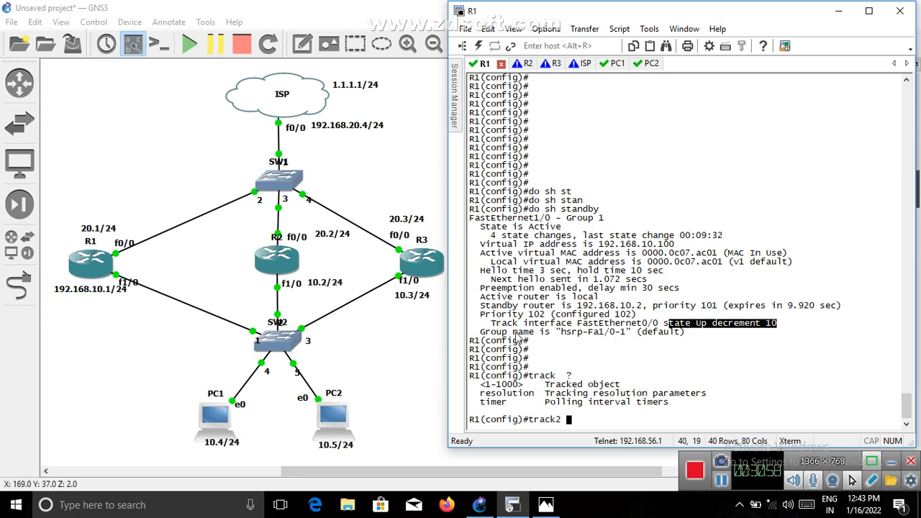
drag(489, 324, 791, 324)
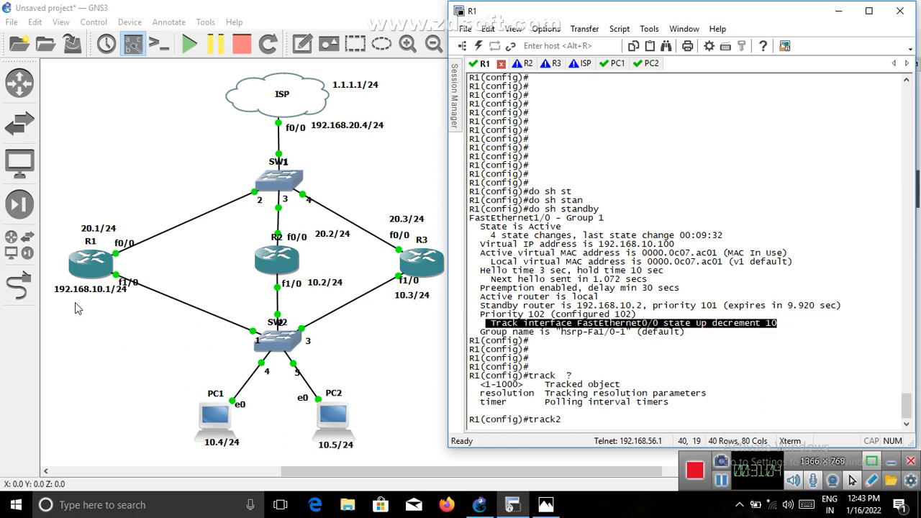
click(585, 429)
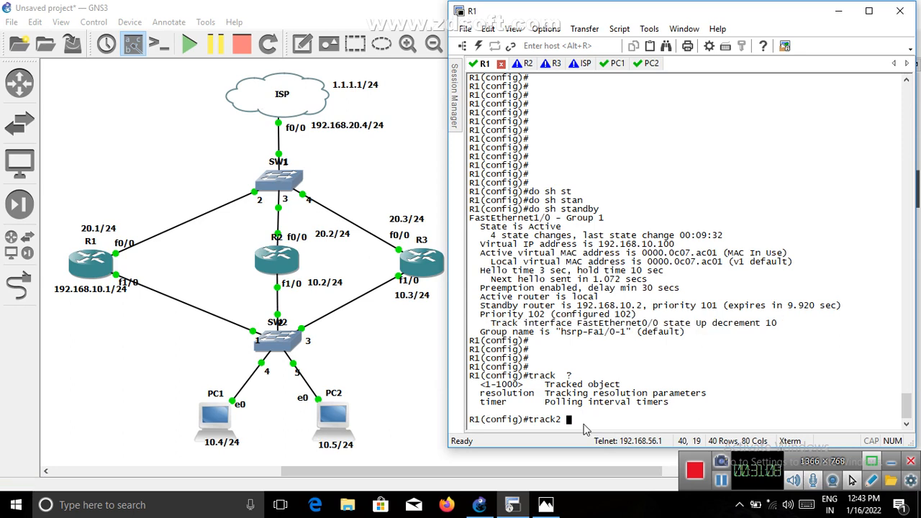
text(ip route 1.1.1.1 255.255.)
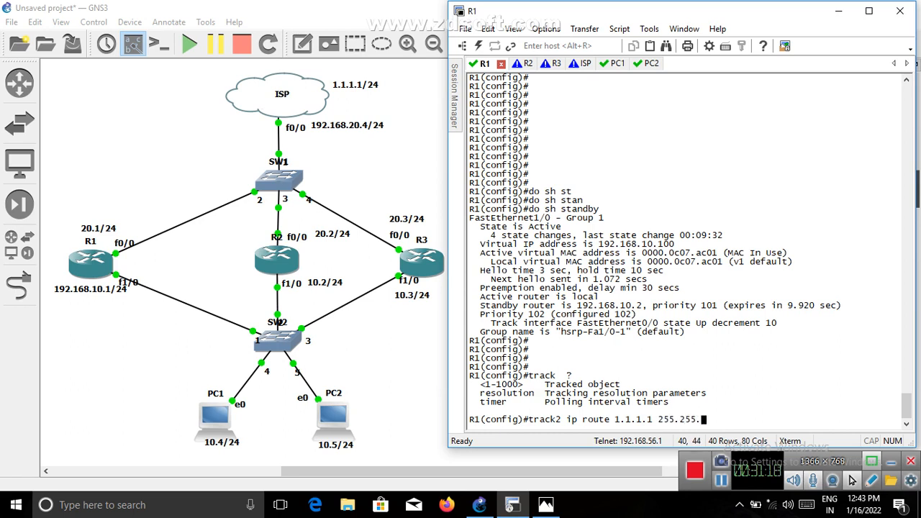
text(255.0 rea)
key(BackSpace)
key(BackSpace)
key(BackSpace)
text(?)
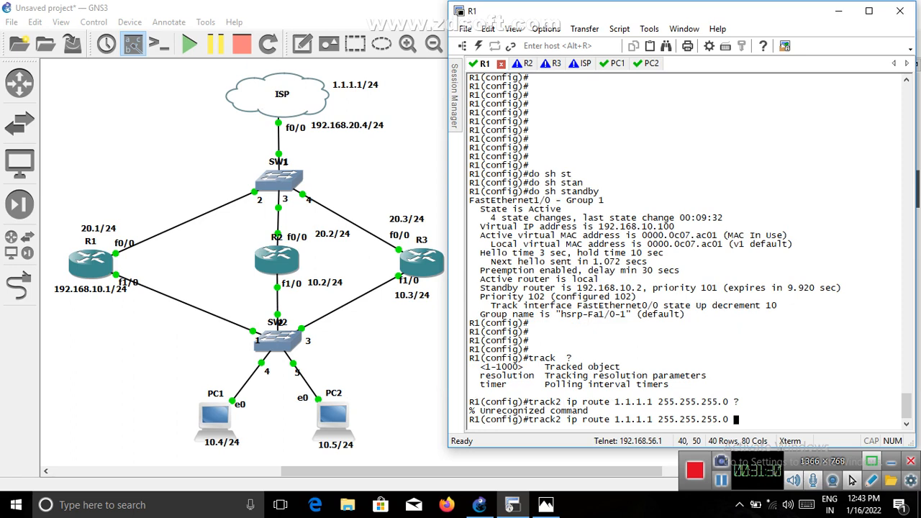
text(re)
key(Tab)
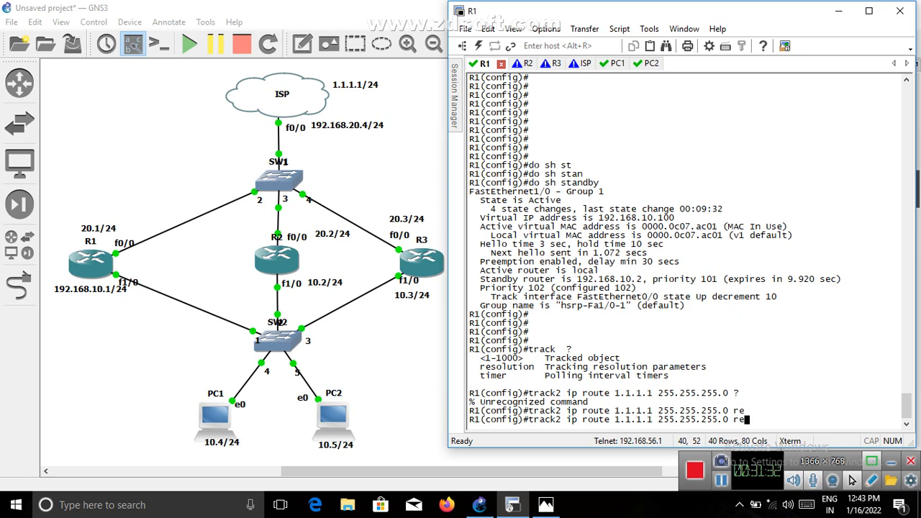
text(ac)
key(Tab)
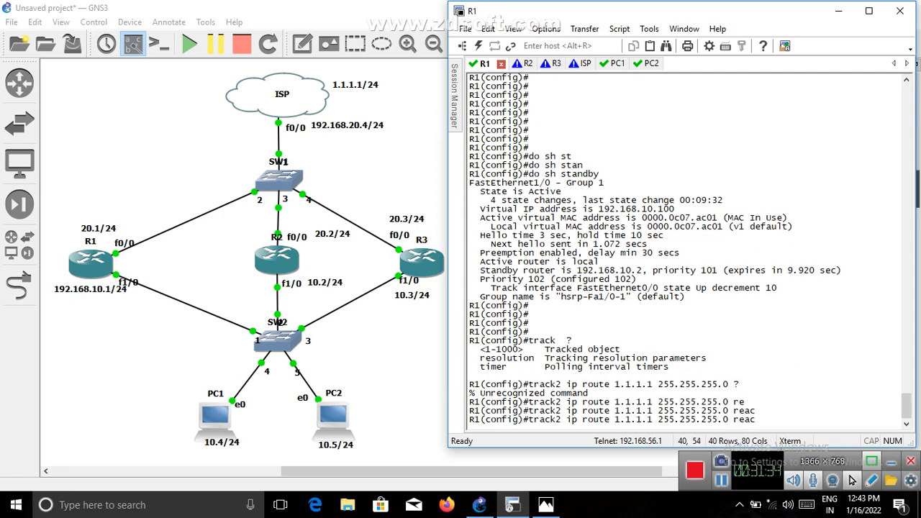
key(Return)
key(Return)
key(Return)
key(Return)
key(Return)
key(Return)
key(Return)
key(Return)
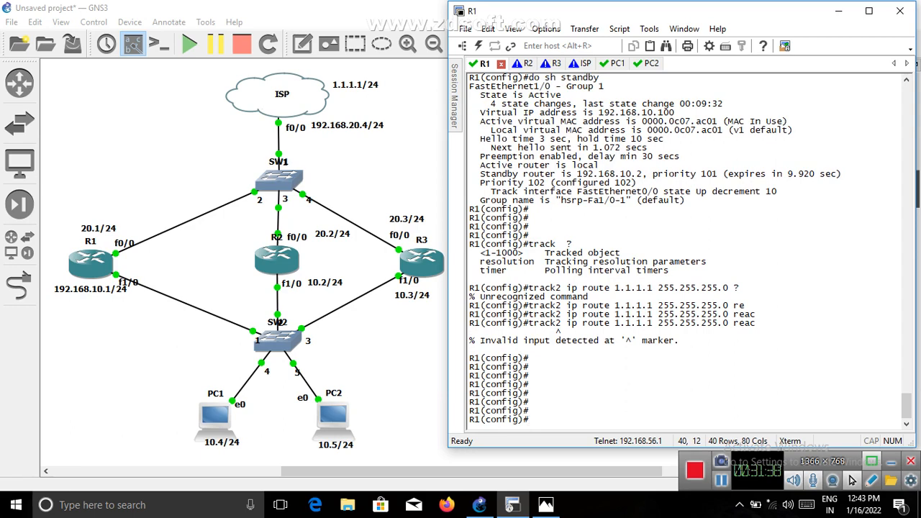
key(Return)
key(Return)
key(Return)
key(Return)
key(Return)
key(Return)
key(Return)
key(Return)
key(Return)
key(Return)
key(Return)
key(Return)
key(Return)
key(Return)
key(Return)
key(Return)
key(Return)
key(Return)
key(Return)
key(Return)
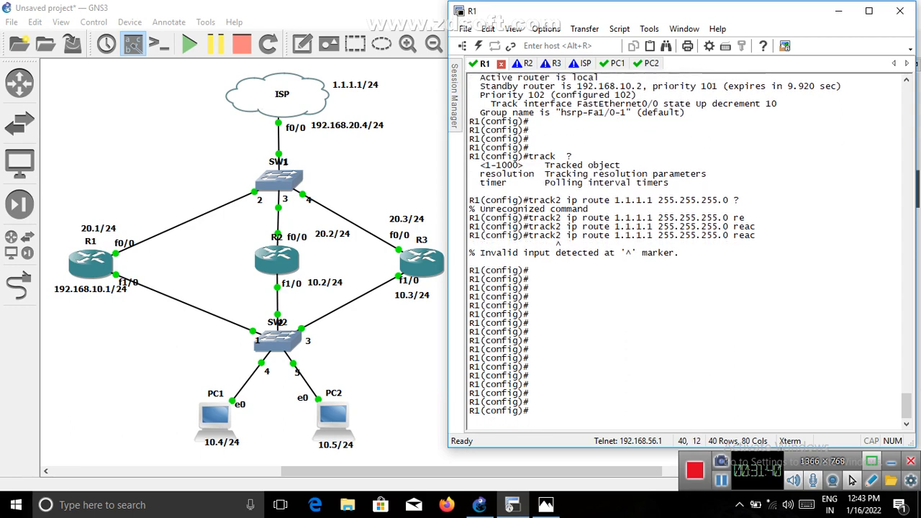
key(Return)
key(Return)
key(Return)
key(Return)
key(Return)
key(Return)
key(Return)
Try "track2 ip route 1.1.1.1 255.255.255.0" in R1's f1/0 interface configuration mode and query its options
text(int)
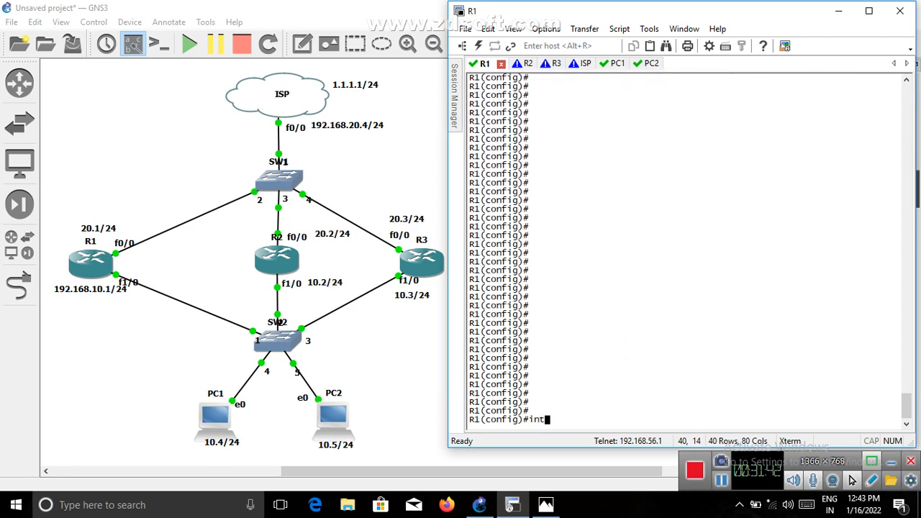
text( f1/0)
key(Return)
text(track)
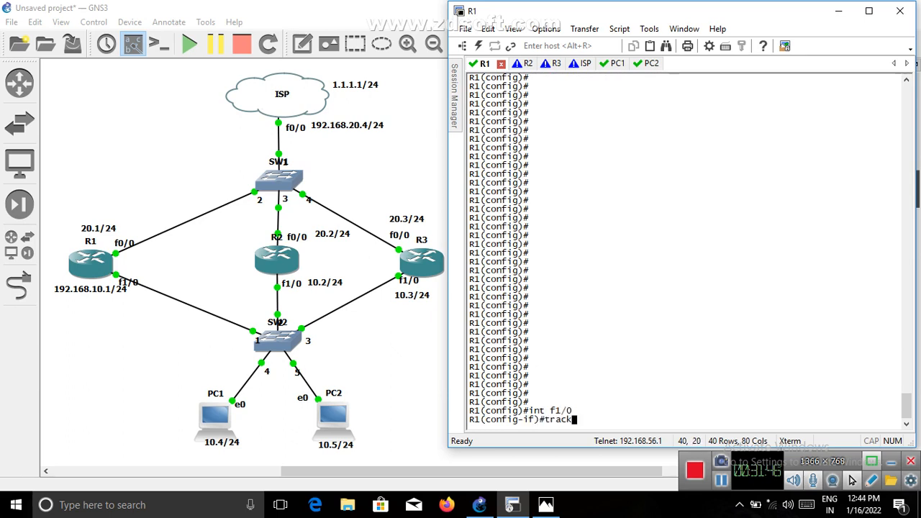
text(2 ip route 1.1.1.1 255)
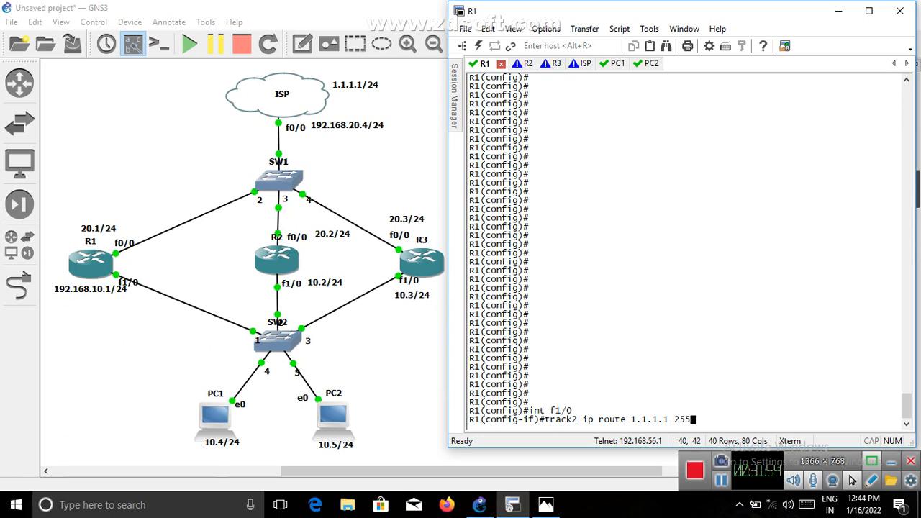
text(.255.255.0 ?)
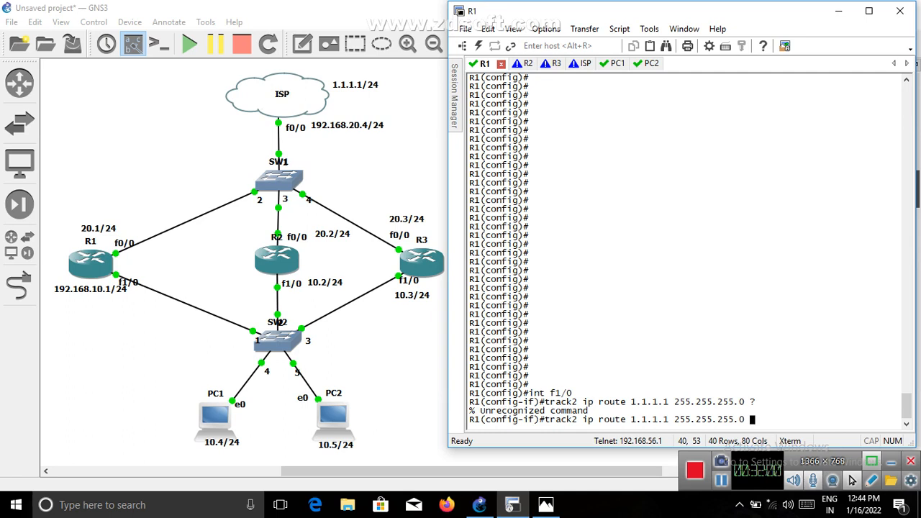
key(Return)
key(Return)
key(Return)
key(Return)
key(Return)
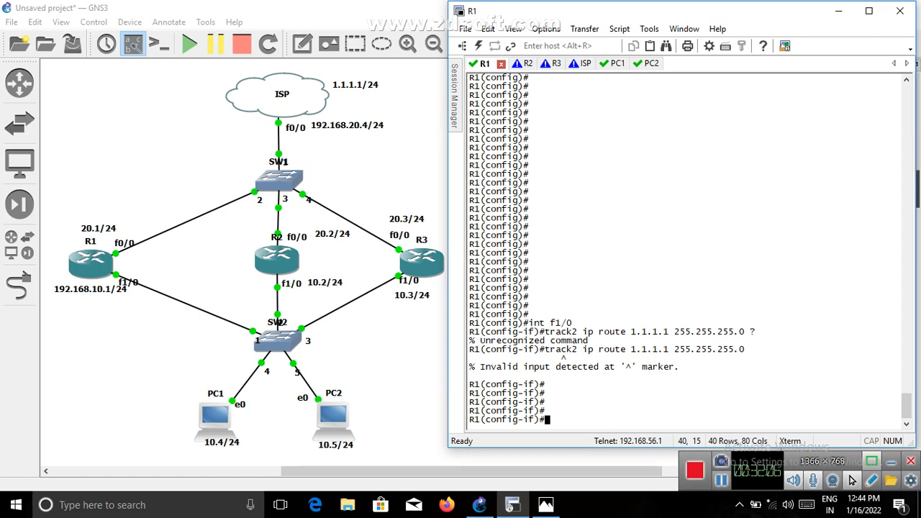
Create track object 2 on R1 for the reachability of IP route 1.1.1.1 255.255.255.0 from global configuration mode
click(723, 481)
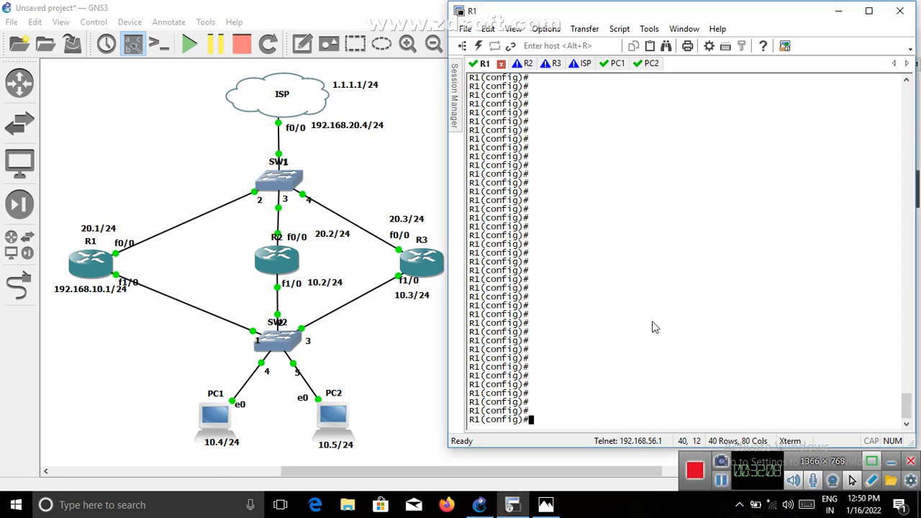
text(track 2 ip route )
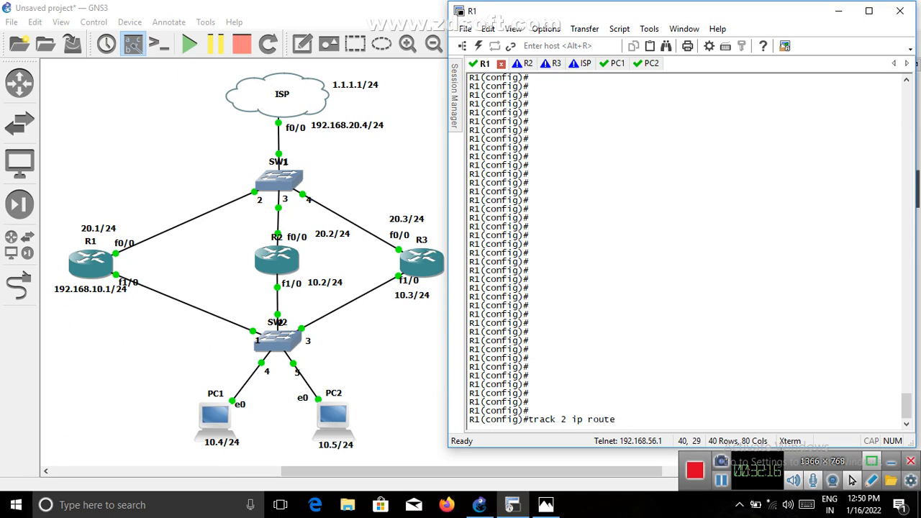
text(1.1.1.1 255.255)
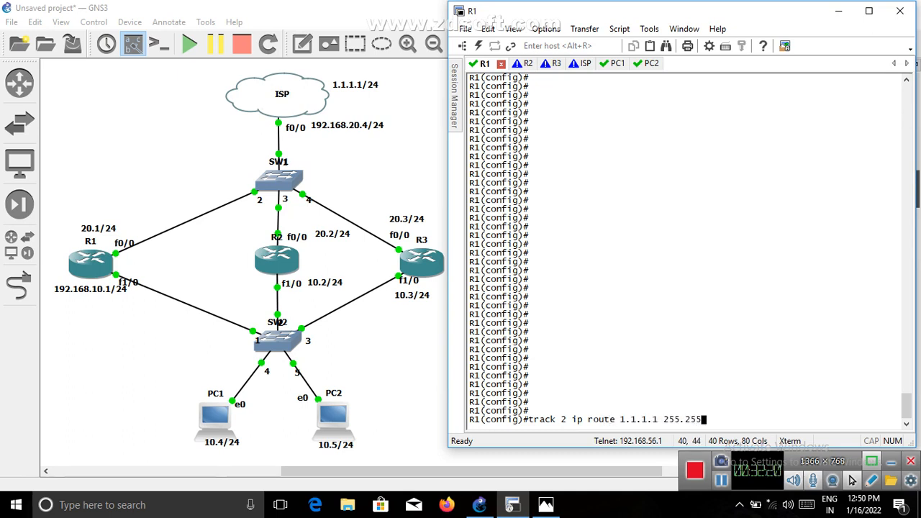
text(.255.0 reac)
key(Tab)
key(Return)
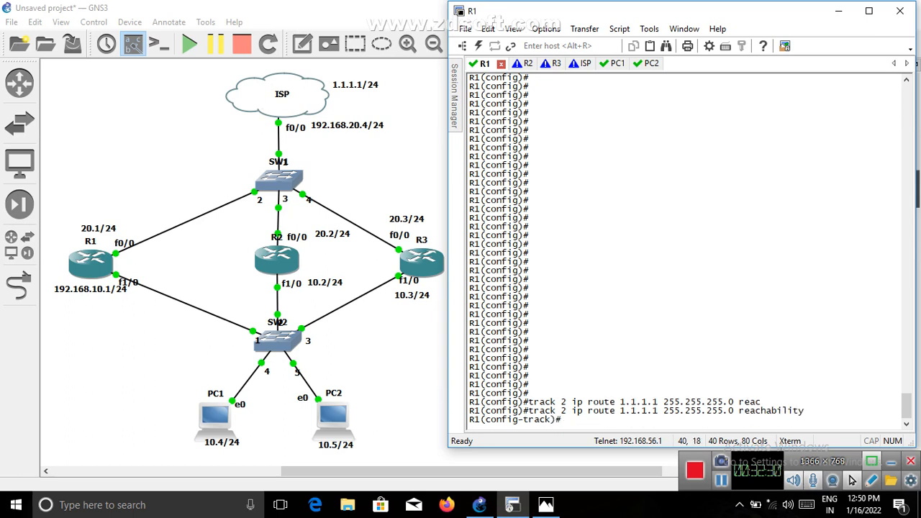
Set track object 2's delay to down 1 and up 5, and exit to global configuration mode
text(de)
text(la)
text(y )
text(down )
text(1)
key(Return)
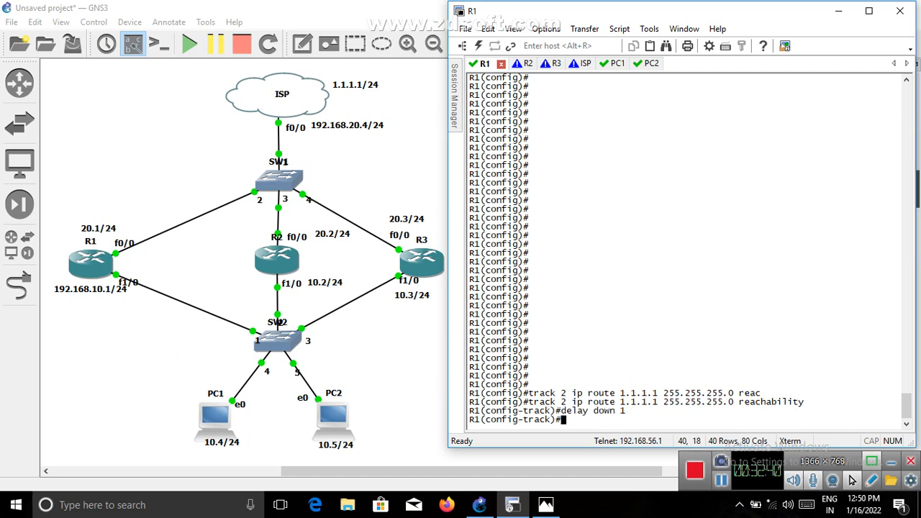
text(delay )
text(i)
text(up )
text(5)
key(Return)
text(ex)
key(Return)
key(Return)
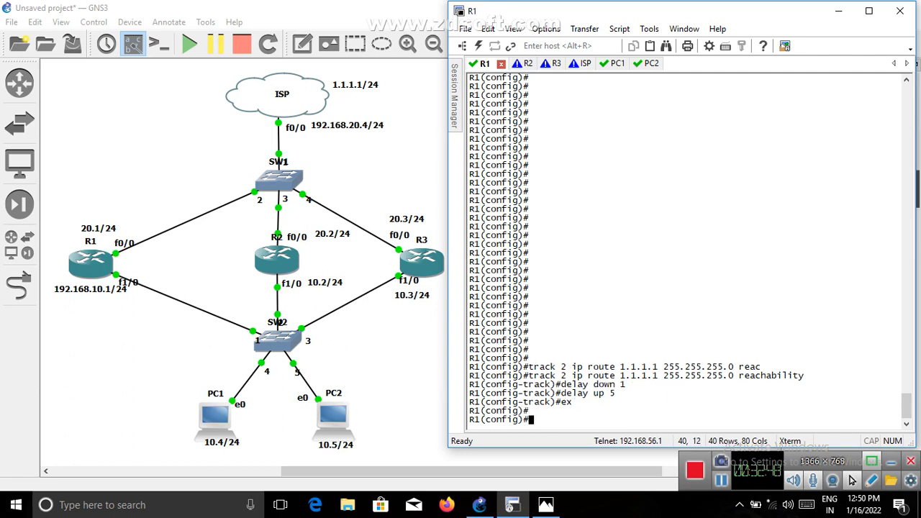
key(Return)
key(Return)
key(Return)
key(Return)
Make HSRP group 1 on R1's f1/0 interface track object 2
text(int)
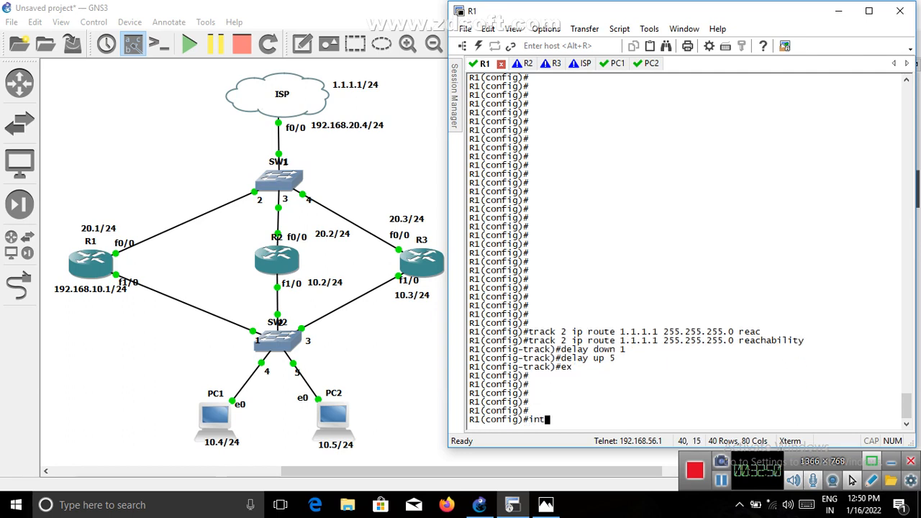
text( f1/0)
key(Return)
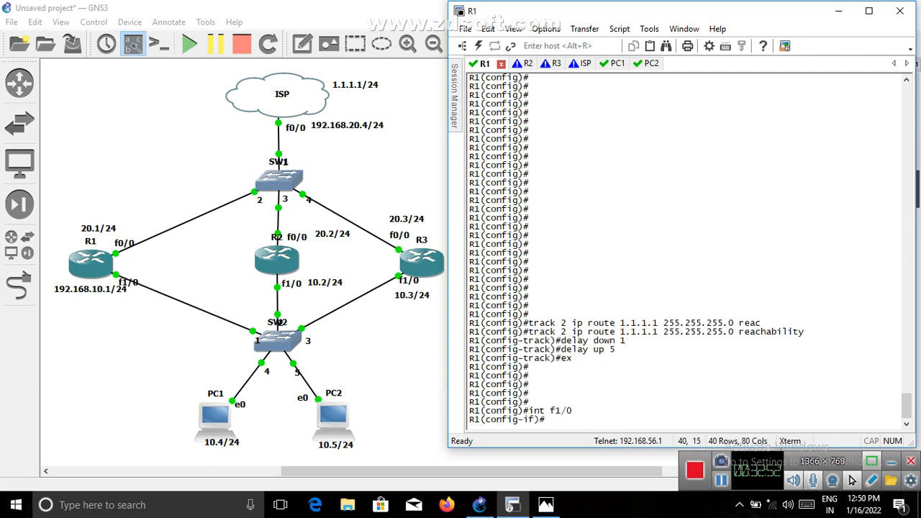
text(st)
key(Tab)
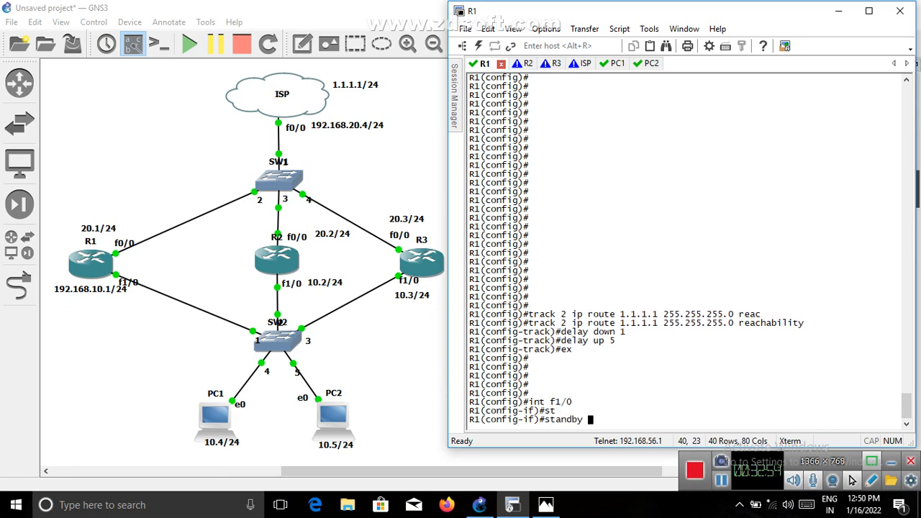
text(1 ta)
key(BackSpace)
text(rac)
key(Tab)
text(2)
key(Return)
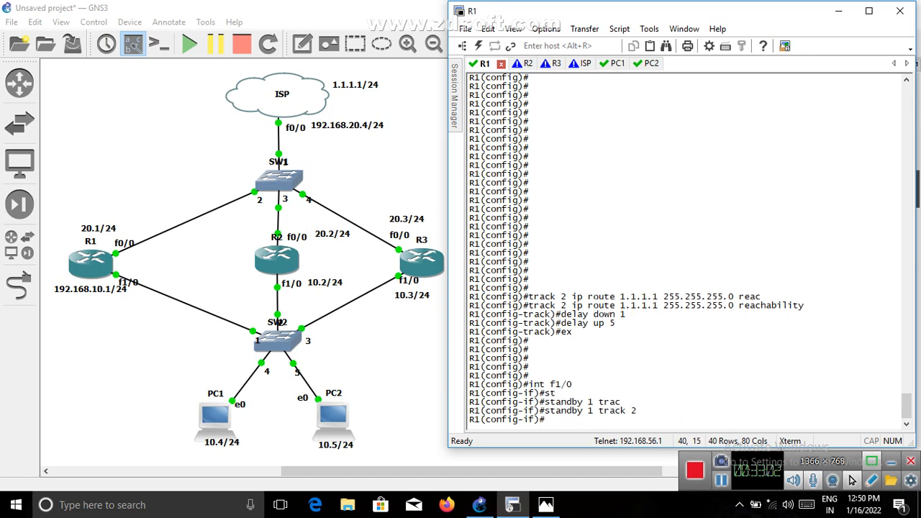
key(Return)
key(Return)
key(Return)
key(Return)
key(Return)
key(Return)
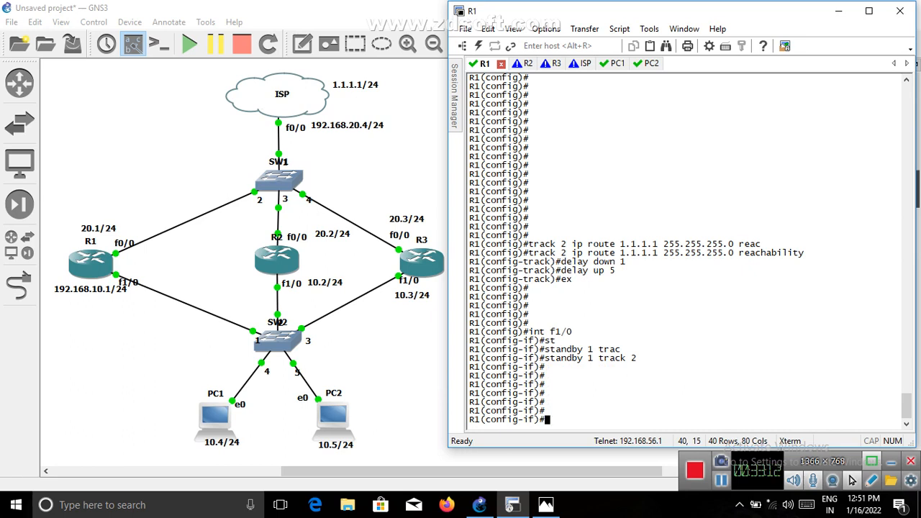
Query the options of "standby 1 track fastEthernet 0/0" on R1's f1/0 and try it with line-protocol
text(standby 1 track )
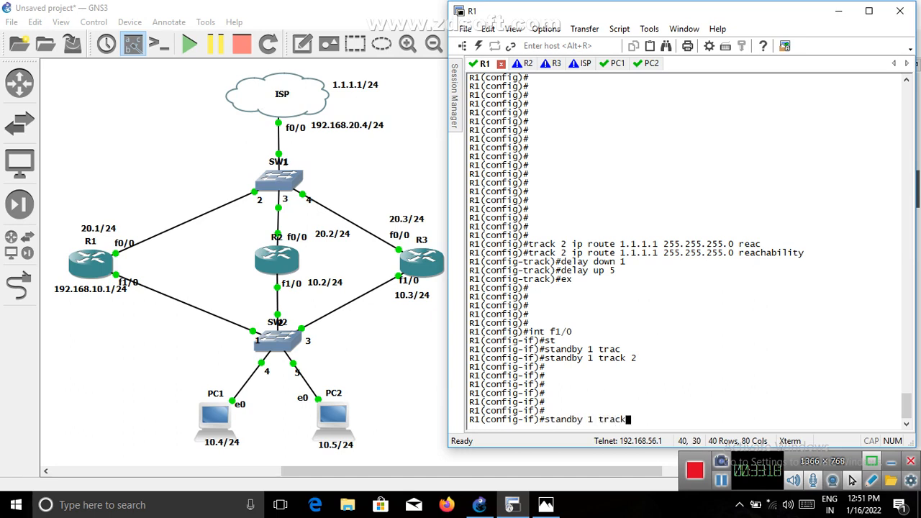
text(fas)
key(Tab)
text(0/0 )
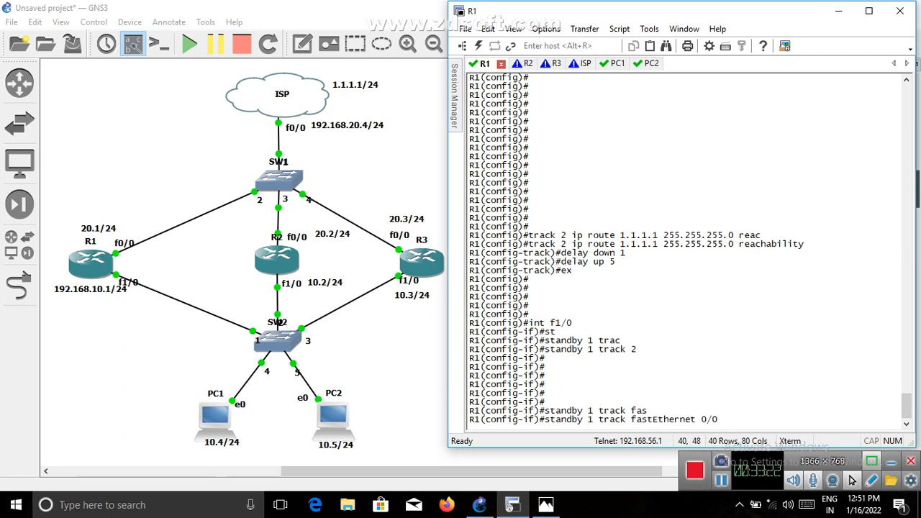
text(?)
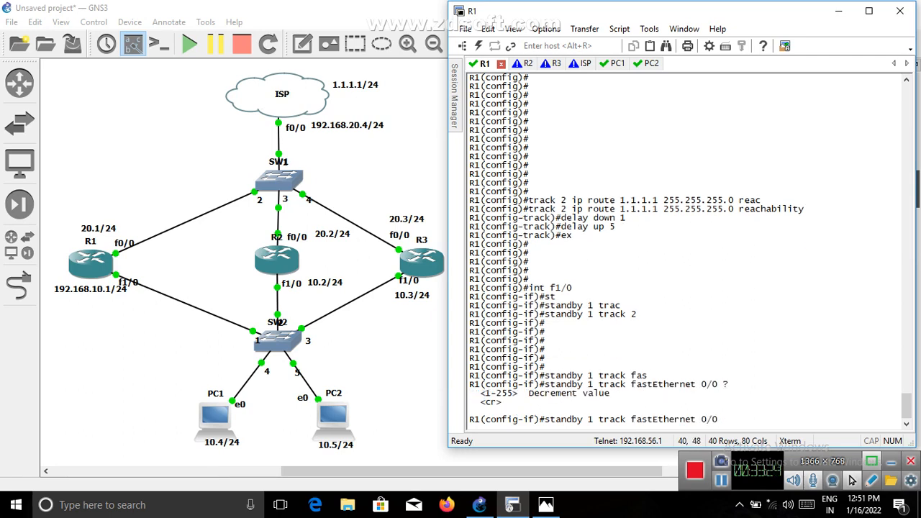
text(line-pro)
text(tocol)
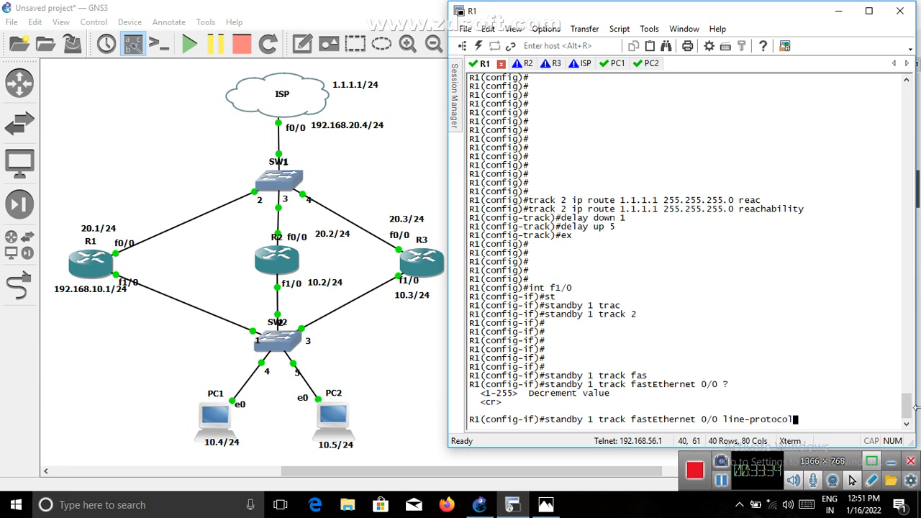
drag(793, 417, 472, 423)
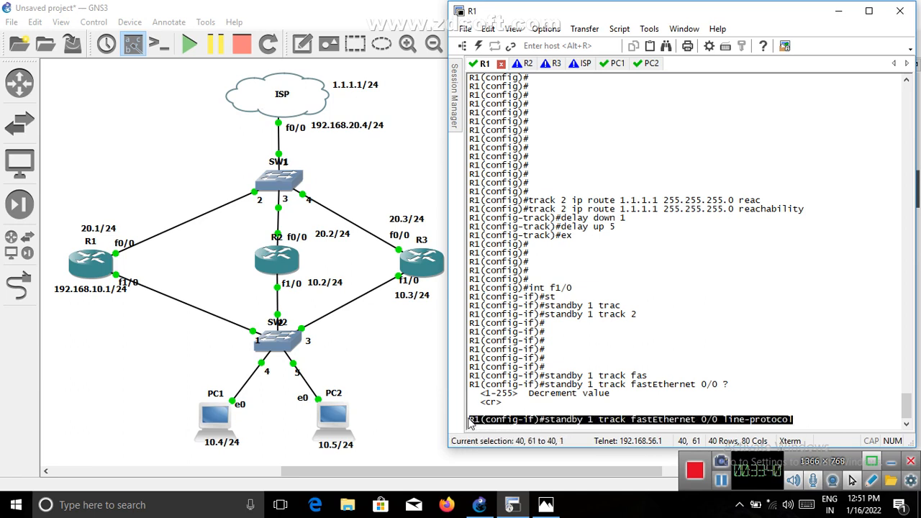
key(Return)
key(Return)
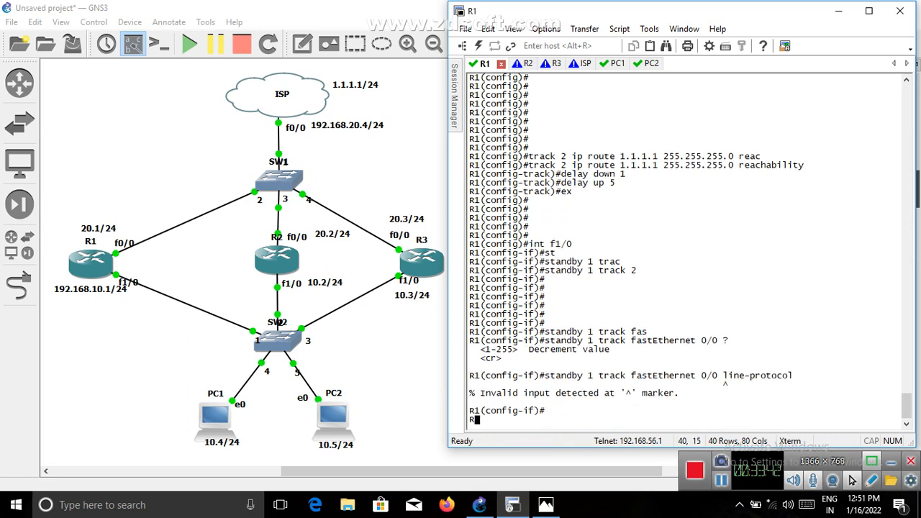
key(Return)
key(Return)
key(Return)
key(Return)
key(Return)
Exit to R1's global configuration mode and show its track objects, examining the f0/0 line-protocol and route reachability entries
text(ex)
key(Return)
key(Return)
key(Return)
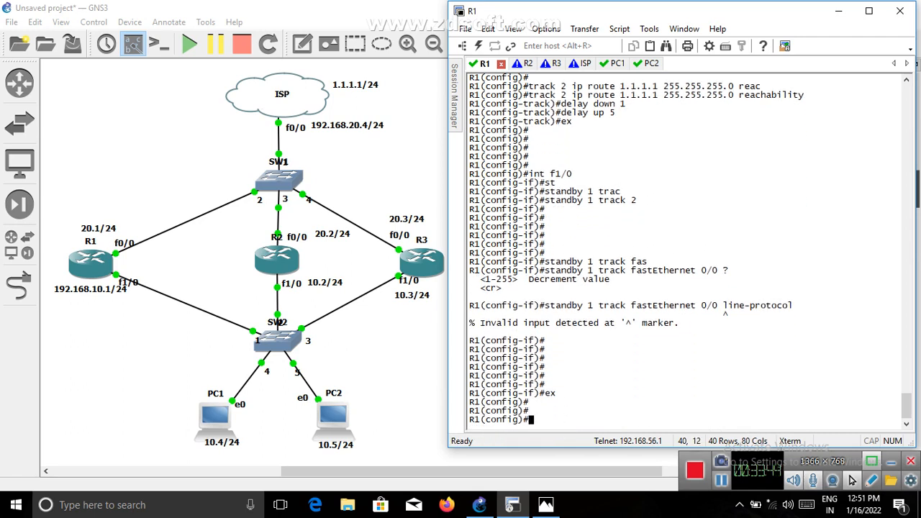
key(Return)
key(Return)
key(Return)
key(Return)
key(Return)
key(Return)
key(Return)
key(Return)
key(Return)
key(Return)
key(Return)
key(Return)
key(Return)
key(Return)
key(Return)
key(Return)
key(Return)
key(Return)
key(Return)
key(Return)
text(do sh)
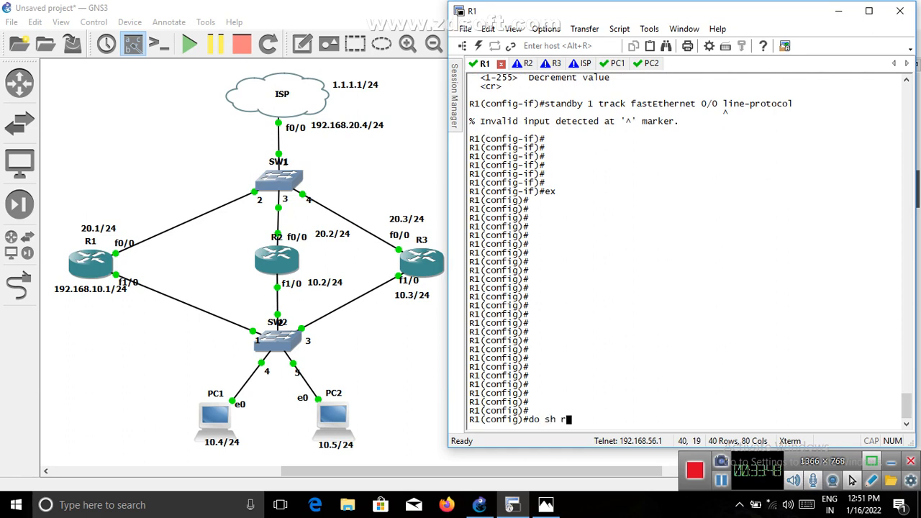
text( track)
key(Return)
key(Return)
key(Return)
key(Return)
key(Return)
key(Return)
key(Return)
key(Return)
key(Return)
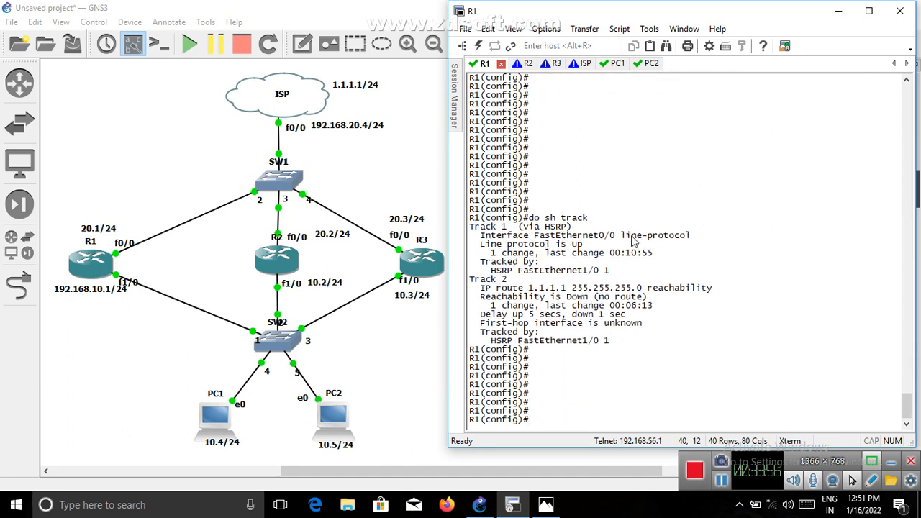
drag(635, 240, 551, 243)
click(553, 244)
drag(481, 288, 573, 308)
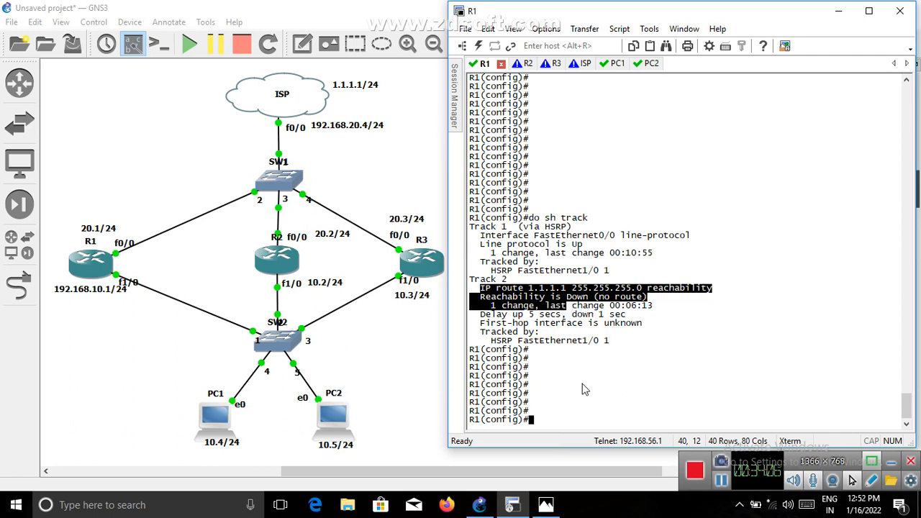
Display the track-related section of R1's running configuration with "do sh run | sec track"
text(do h)
key(BackSpace)
key(BackSpace)
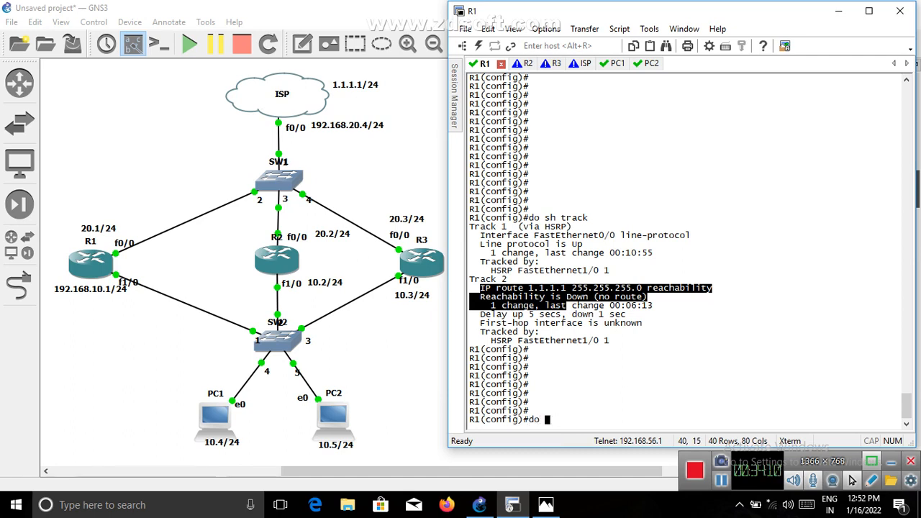
text(sh run | )
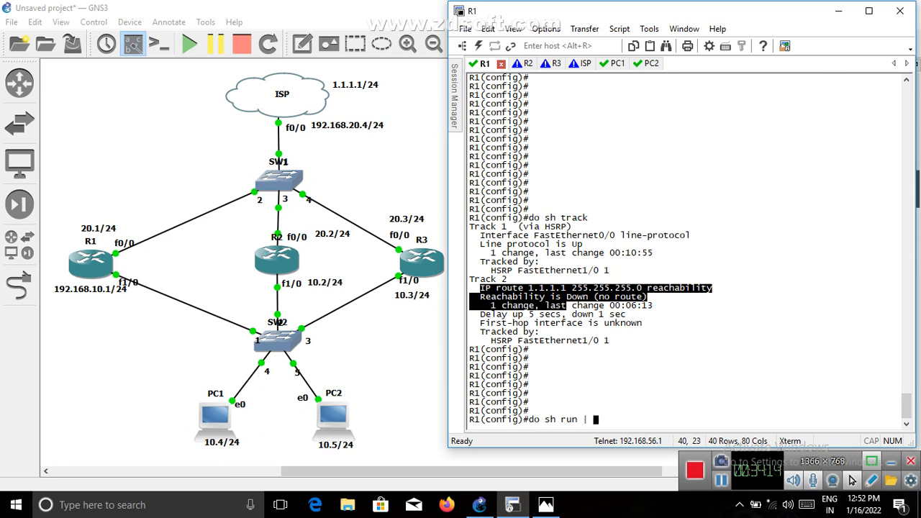
text(sec track)
key(Return)
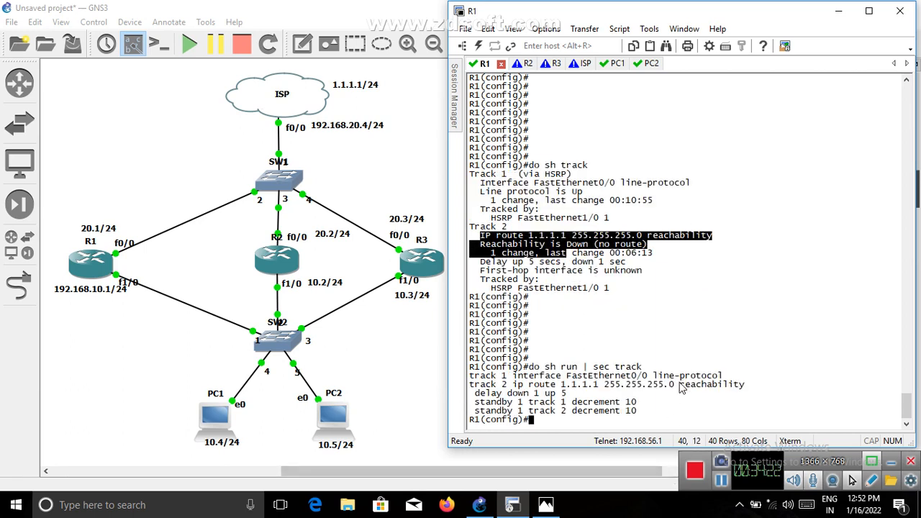
drag(643, 368, 502, 357)
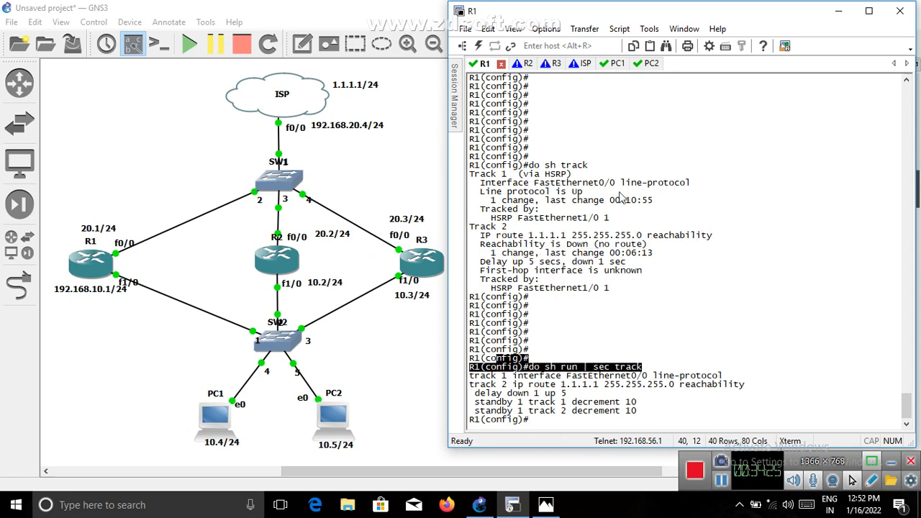
In the GNS3 topology note, complete item 6 as "track isp route." and add an empty item 7
click(838, 11)
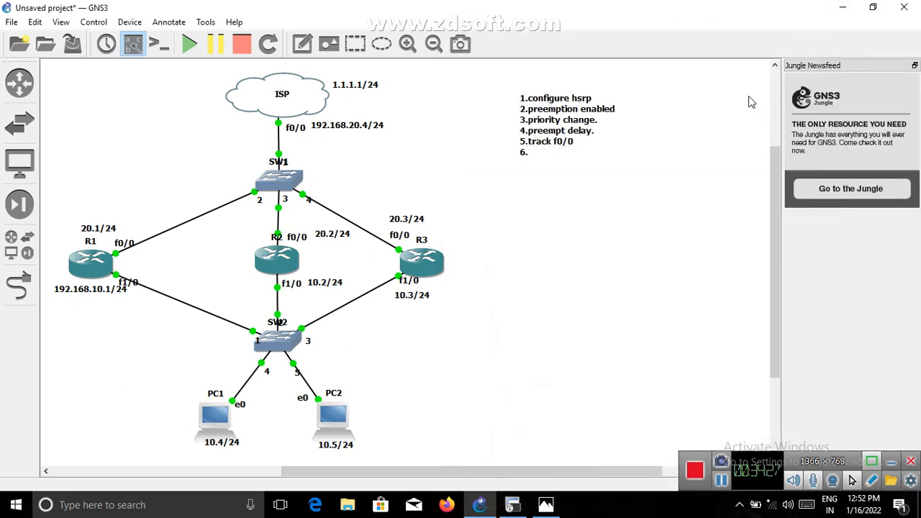
double_click(551, 162)
click(545, 157)
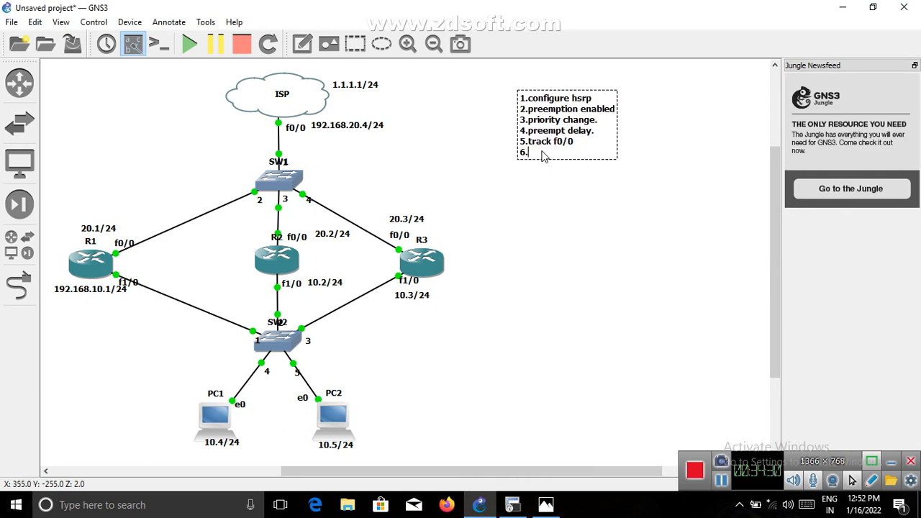
text(tra)
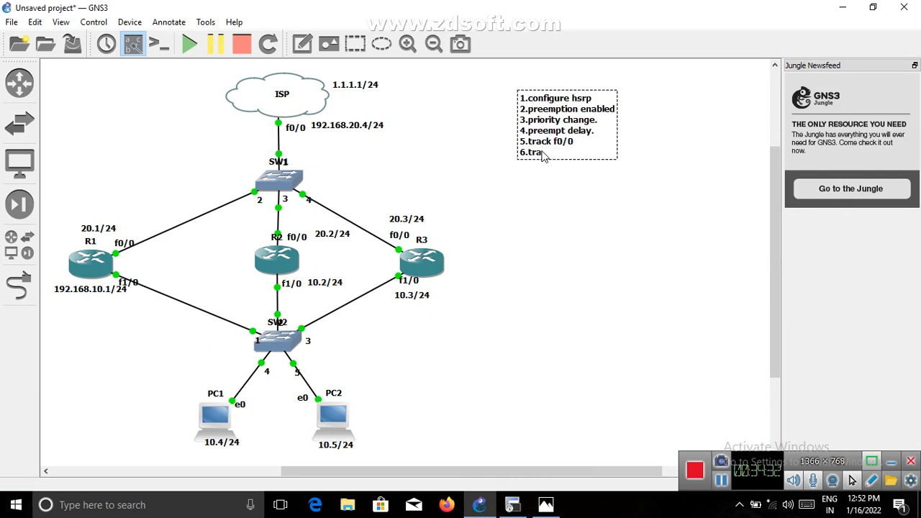
text(ck isp route.)
key(Return)
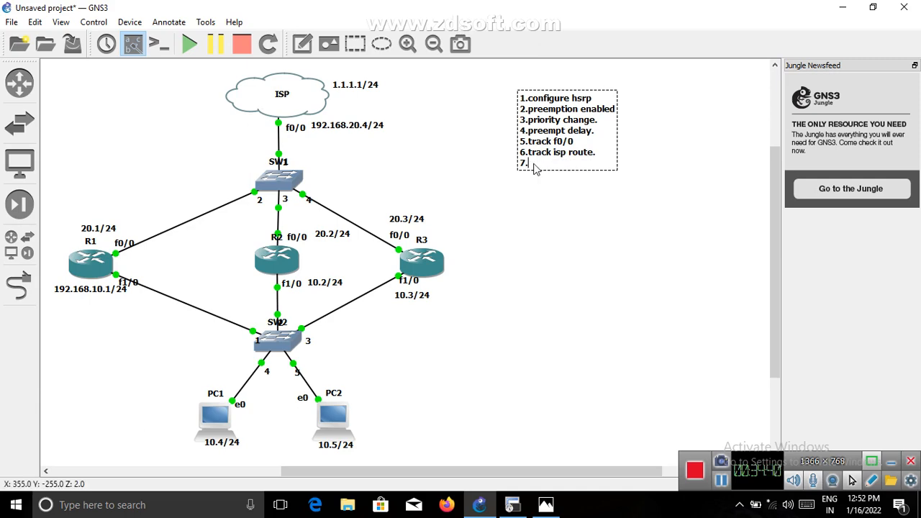
click(536, 193)
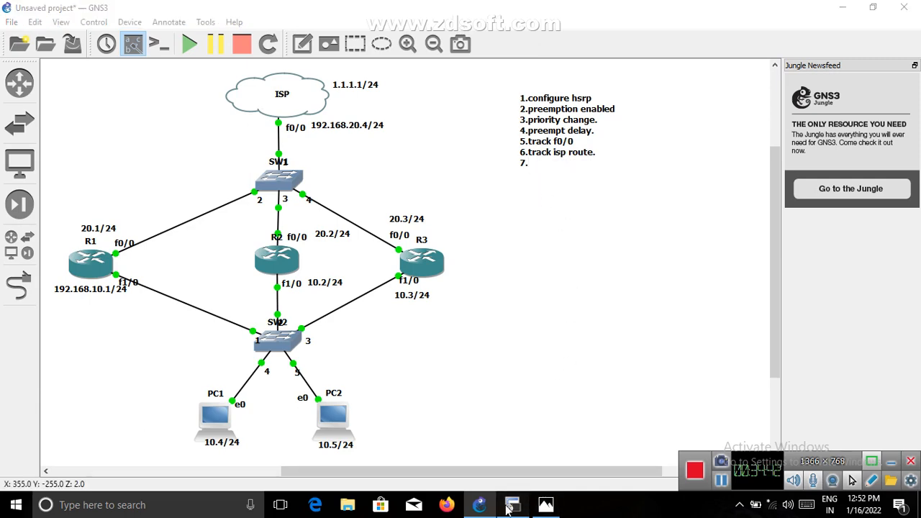
Switch back to R1's console in SecureCRT and move the earlier output out of view with empty prompt lines
click(513, 505)
key(Return)
key(Return)
key(Return)
key(Return)
key(Return)
key(Return)
key(Return)
key(Return)
key(Return)
key(Return)
key(Return)
key(Return)
key(Return)
key(Return)
key(Return)
key(Return)
key(Return)
key(Return)
key(Return)
key(Return)
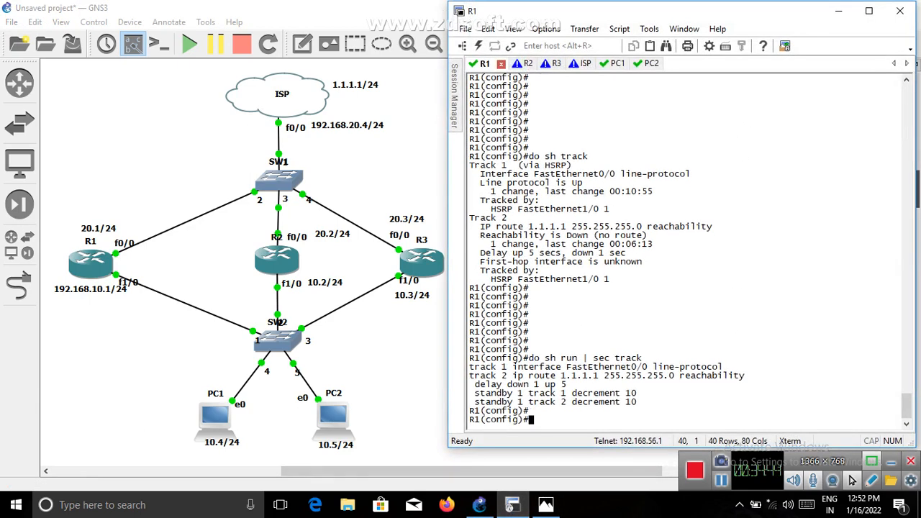
key(Return)
key(Return)
key(Return)
key(Return)
key(Return)
key(Return)
key(Return)
key(Return)
key(Return)
key(Return)
key(Return)
key(Return)
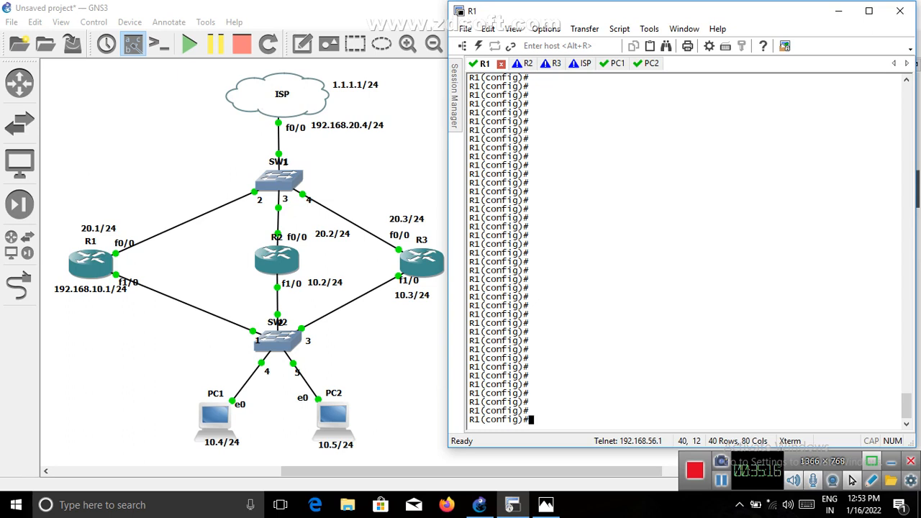
Configure HSRP group 2 with virtual IP 192.168.10.101 on R1's f1/0 and exit to global configuration mode, keeping the R1 session connected
text(int f1/0)
key(Return)
text(st)
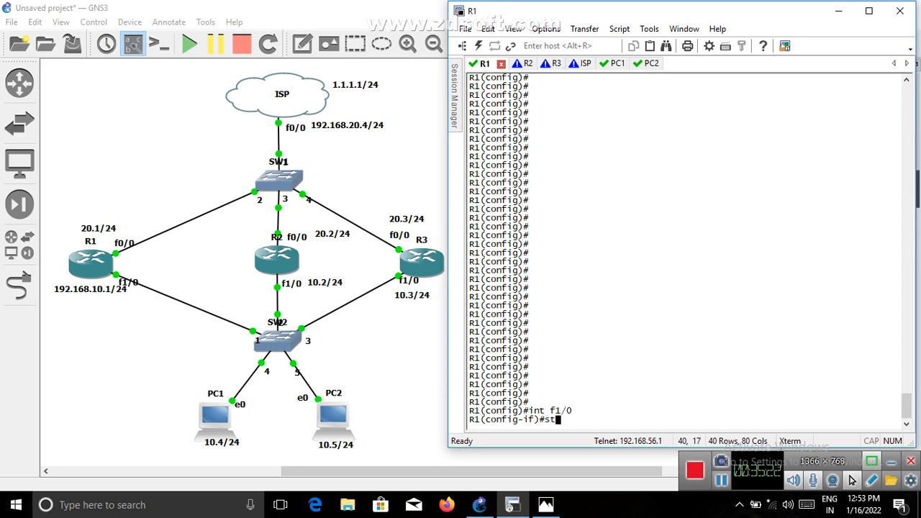
text(andby 2)
text(ip 192.168.)
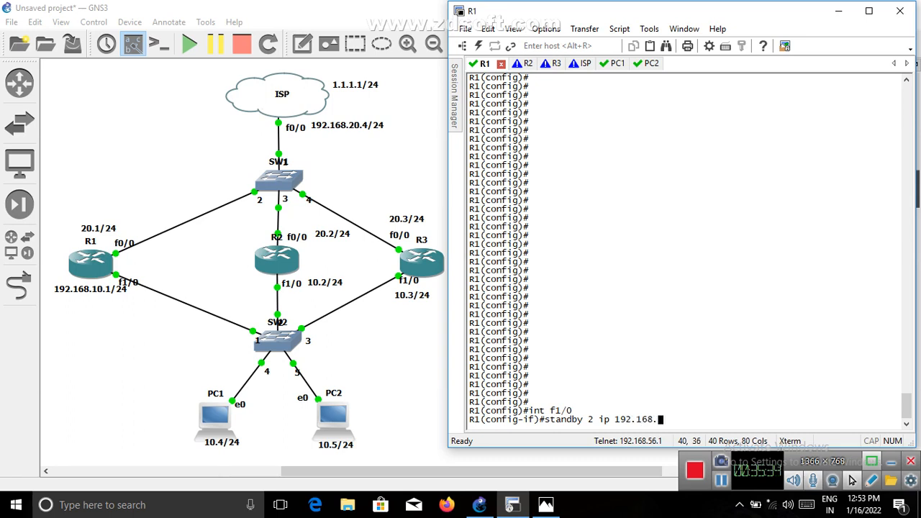
text(10.10)
key(Return)
text(ex)
key(Return)
key(Return)
key(Return)
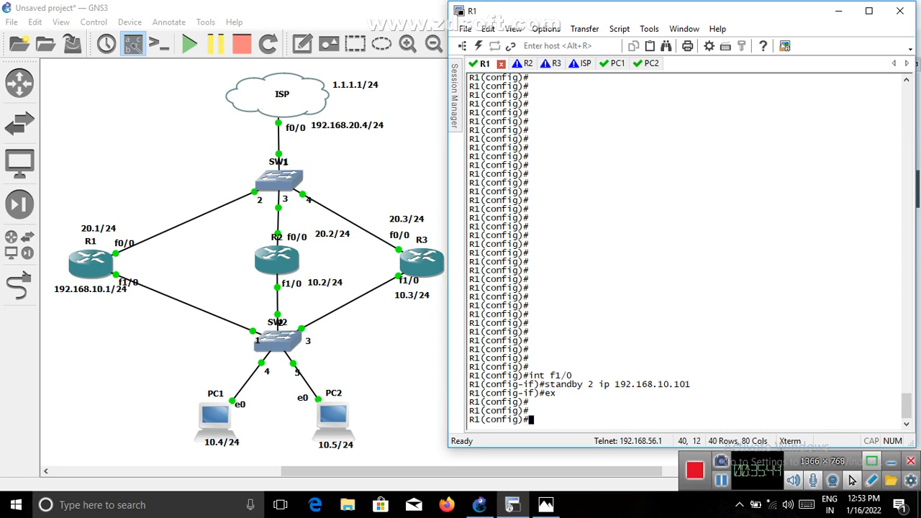
key(Return)
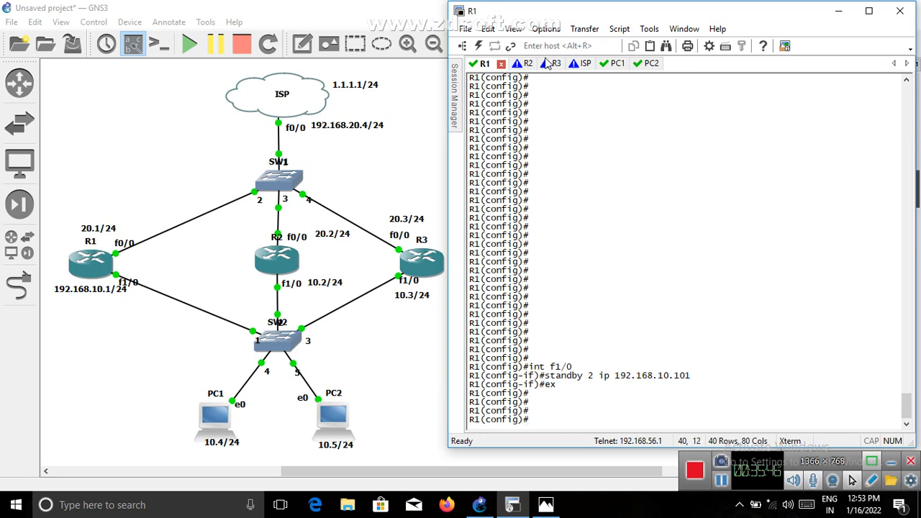
click(502, 63)
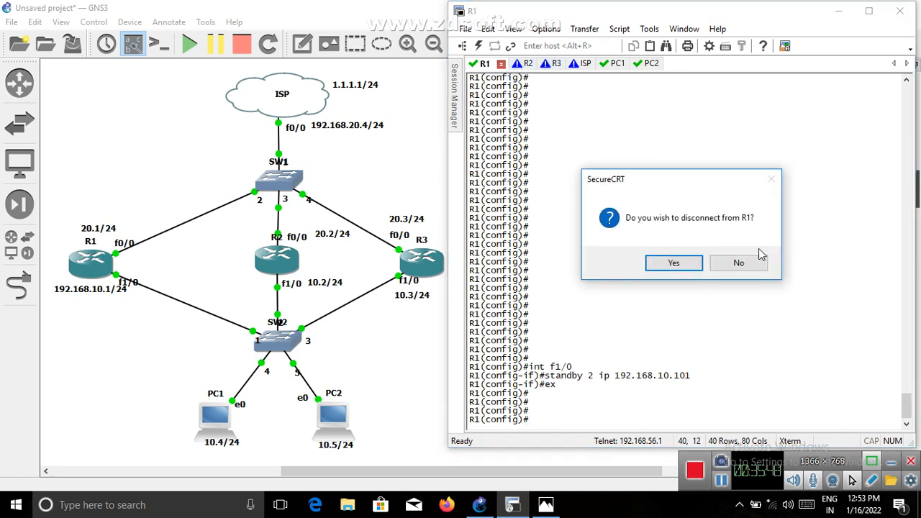
click(737, 262)
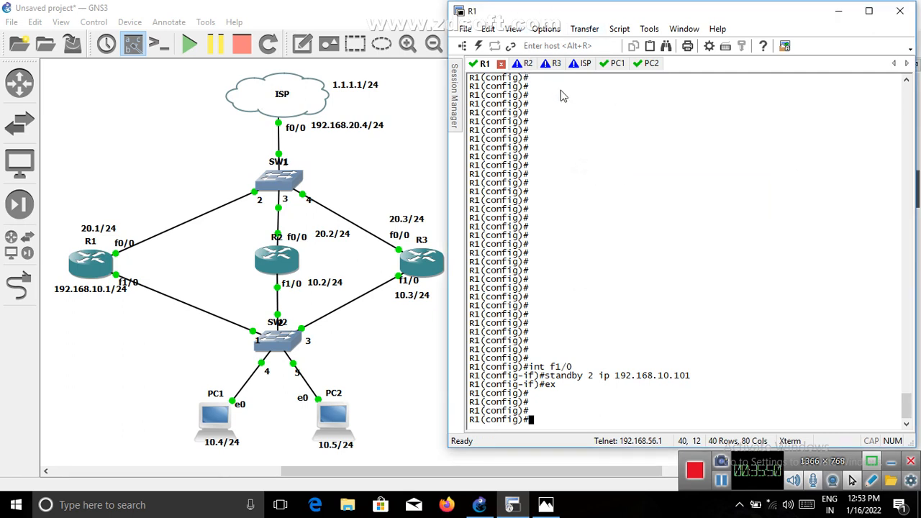
On R2, configure HSRP group 2 with virtual IP 192.168.10.101 on interface f1/0 and return to global configuration mode
click(524, 64)
key(Return)
key(Return)
key(Return)
key(Return)
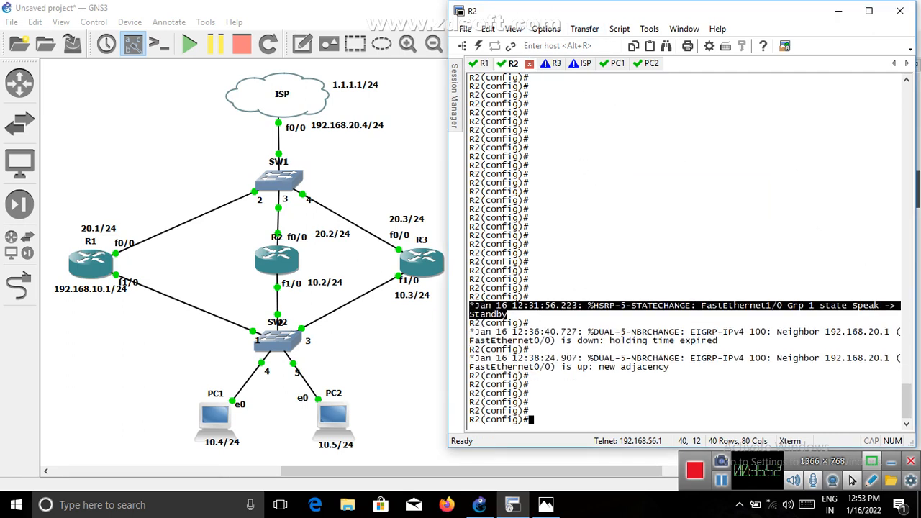
text(int f1/0)
key(Return)
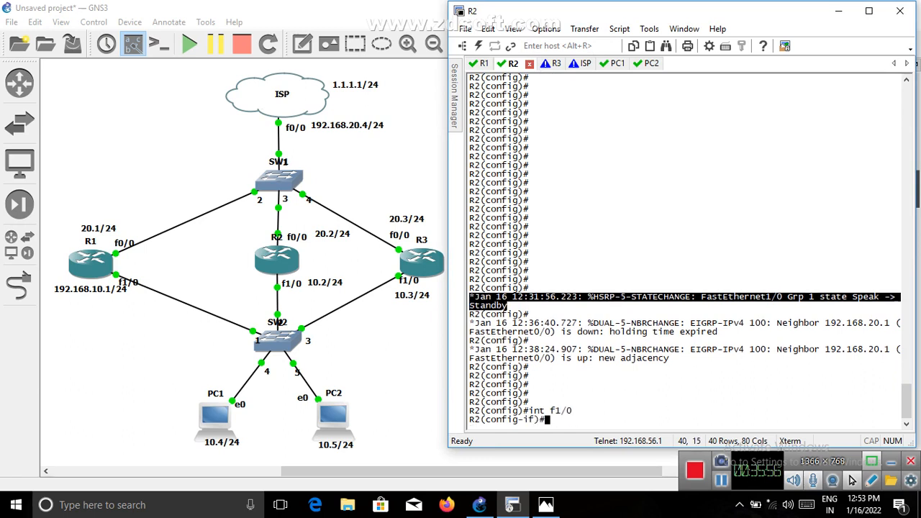
text(stan)
key(Tab)
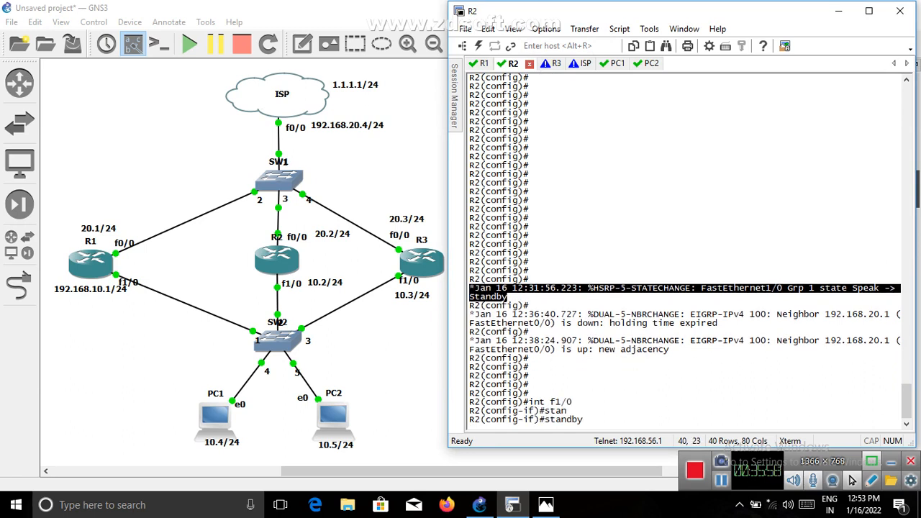
text(2 ip 192.168.10)
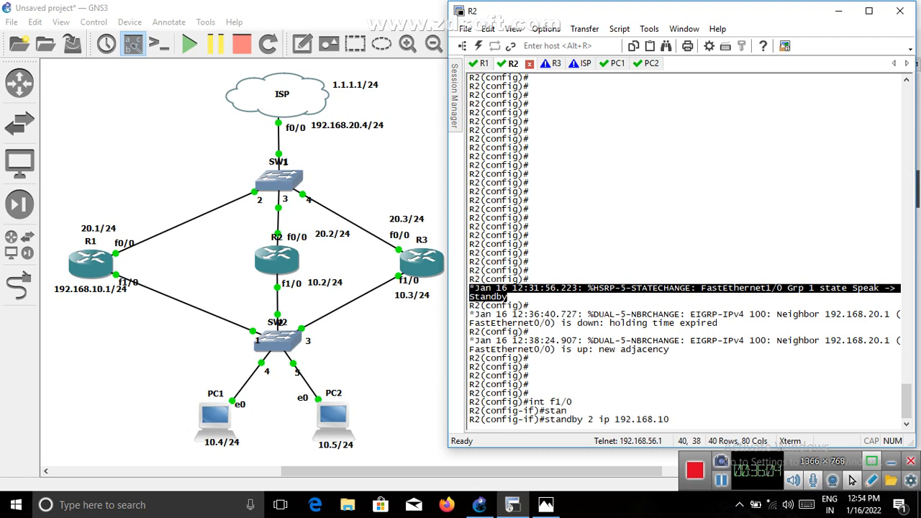
text(.101)
key(Return)
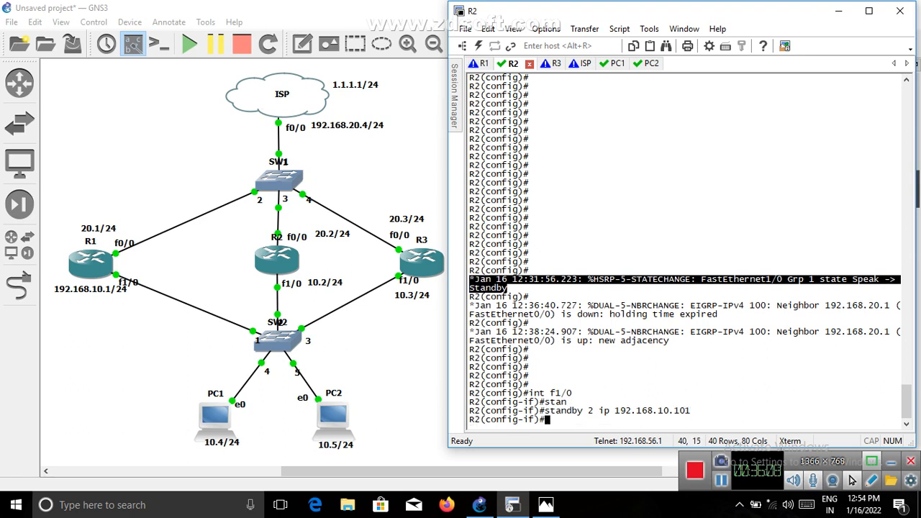
text(ex)
key(Return)
key(Return)
key(Return)
key(Return)
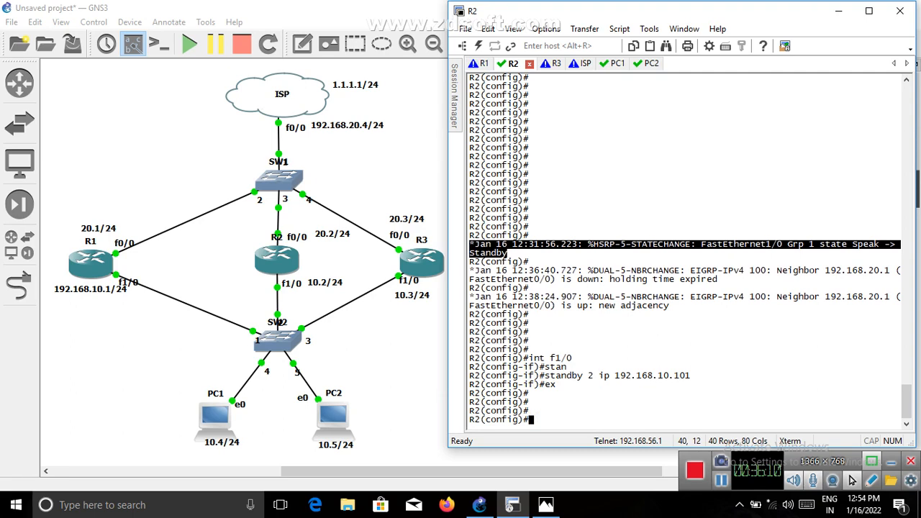
On R3, configure HSRP group 2 with virtual IP 192.168.10.101 on interface f1/0, staying in interface configuration mode
click(551, 63)
key(Return)
key(Return)
key(Return)
key(Return)
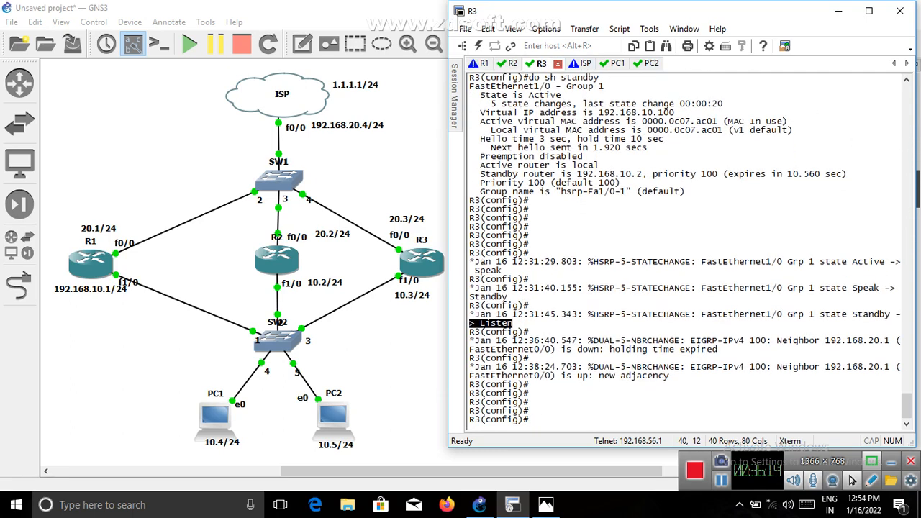
text(int f1/0)
key(Return)
text(st)
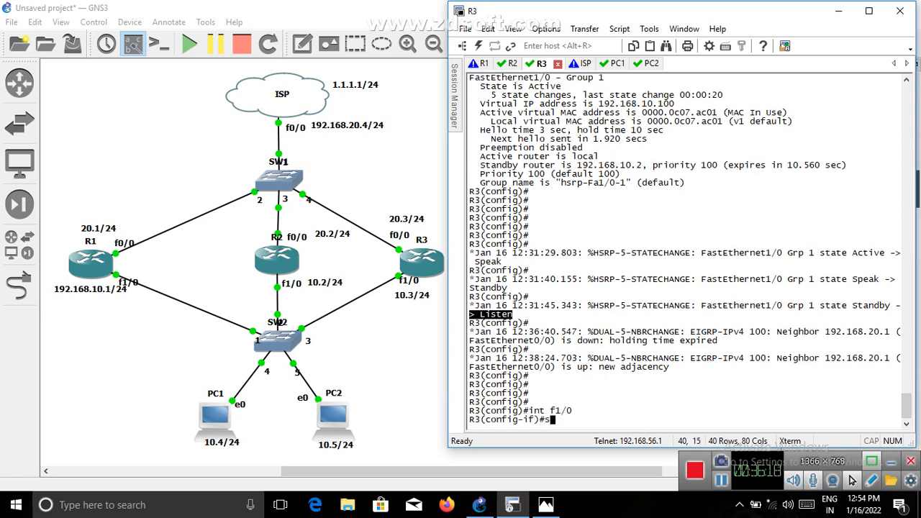
key(Tab)
text(1)
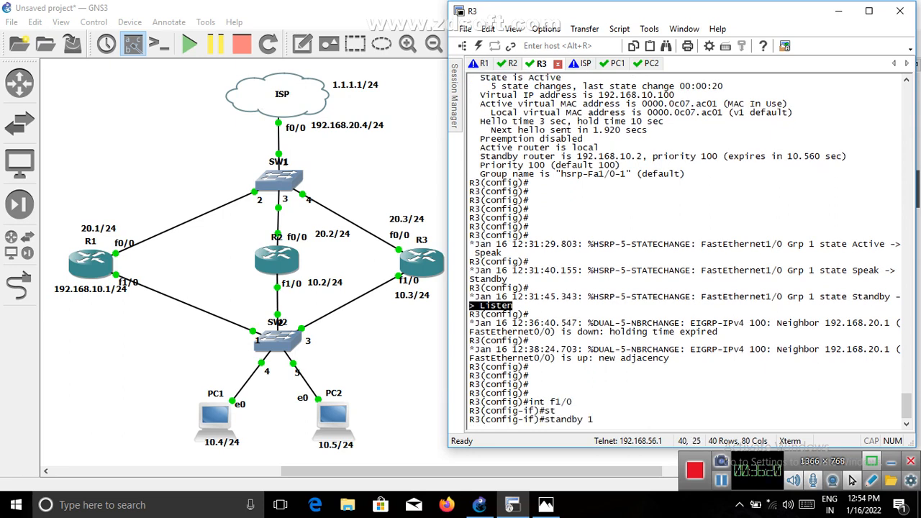
key(BackSpace)
key(BackSpace)
text(2 ip 192.168.10.101)
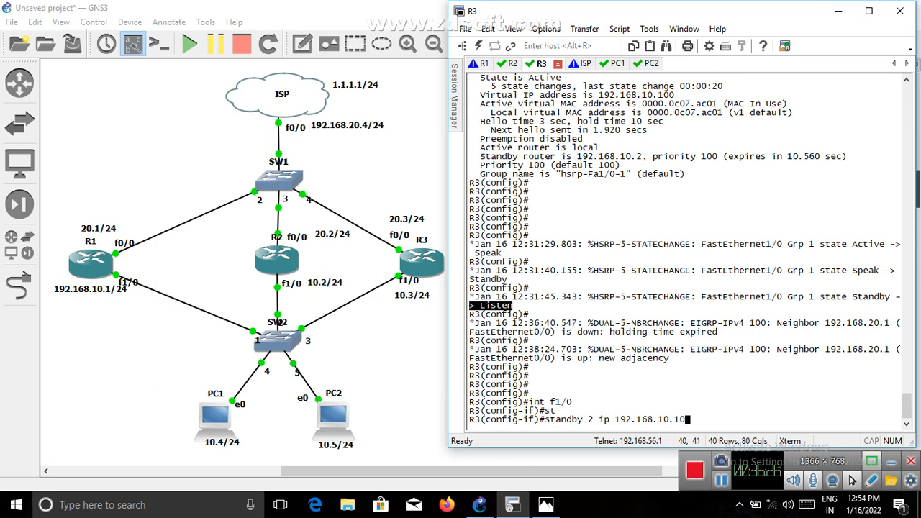
key(Return)
key(Return)
key(Return)
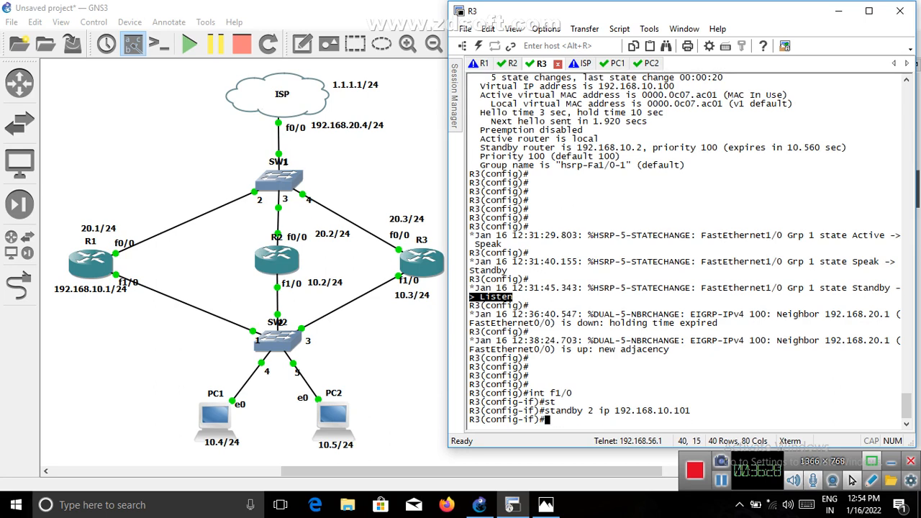
Set R3's HSRP group 2 priority to 102 on f1/0
text(stan)
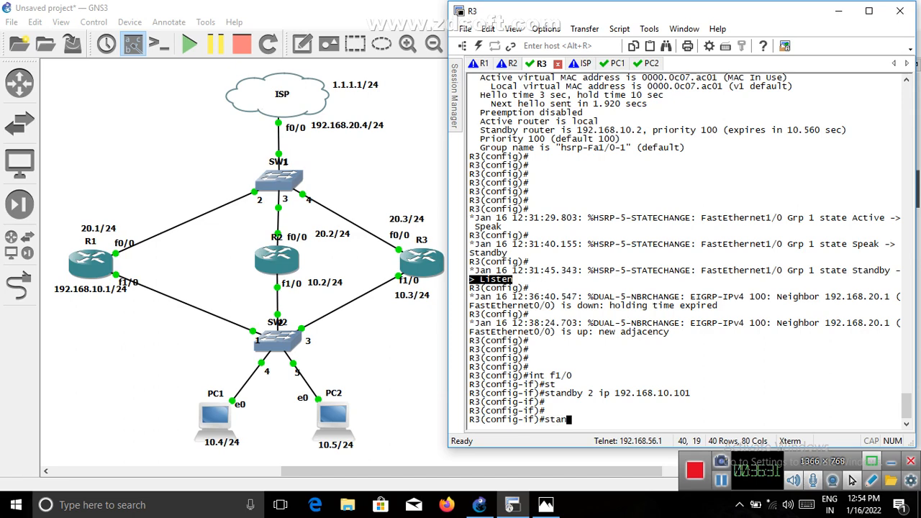
key(Tab)
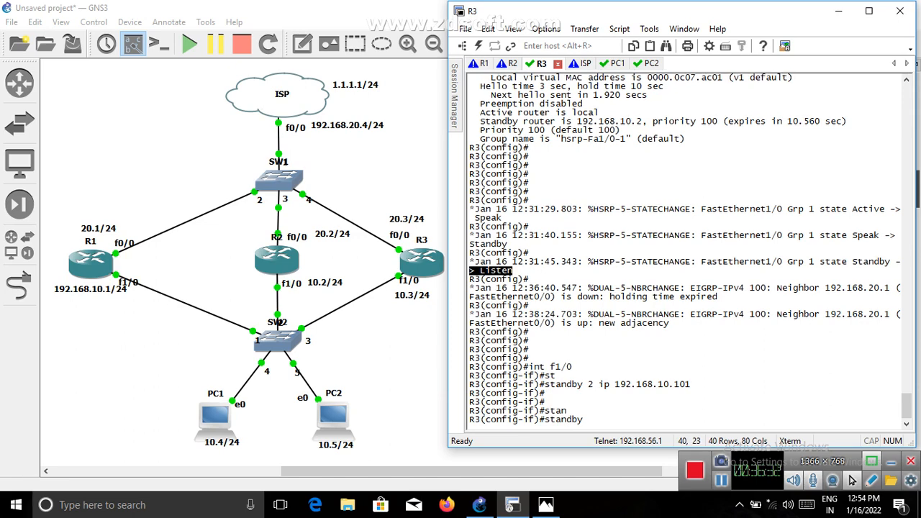
text(2 pri)
key(Tab)
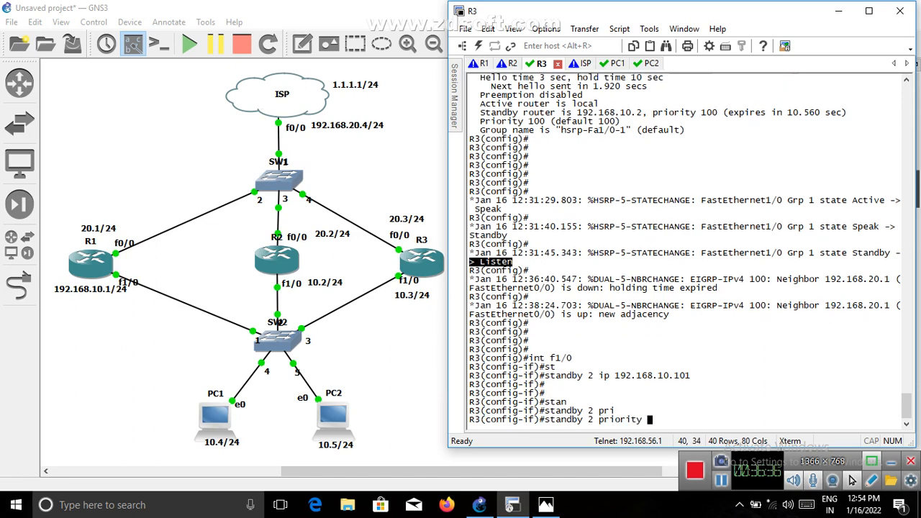
text(102)
key(Return)
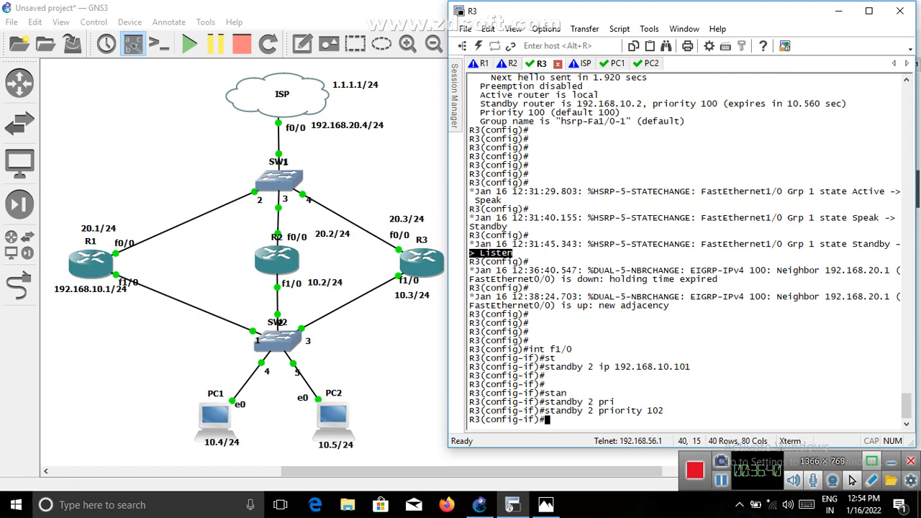
Enable preemption for HSRP group 2 on R3's f1/0 with "standby 2 preempt"
text(st)
key(Tab)
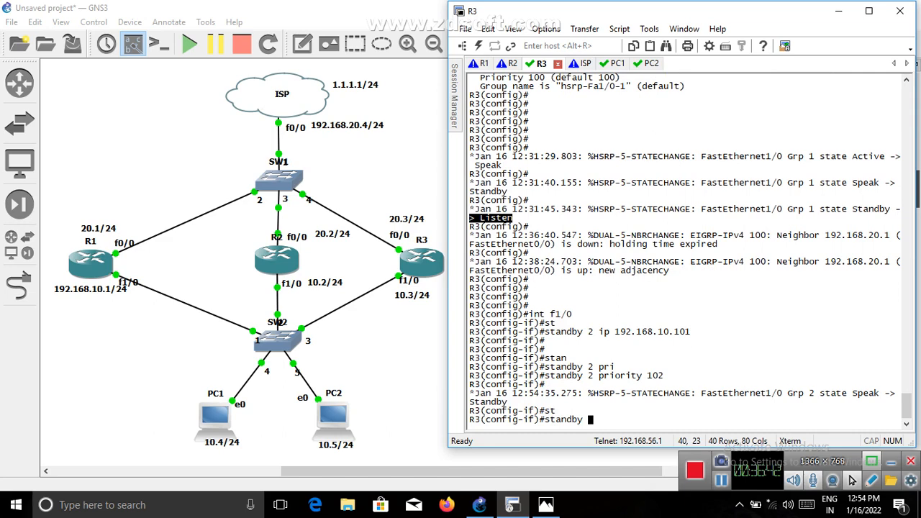
text(2 pree)
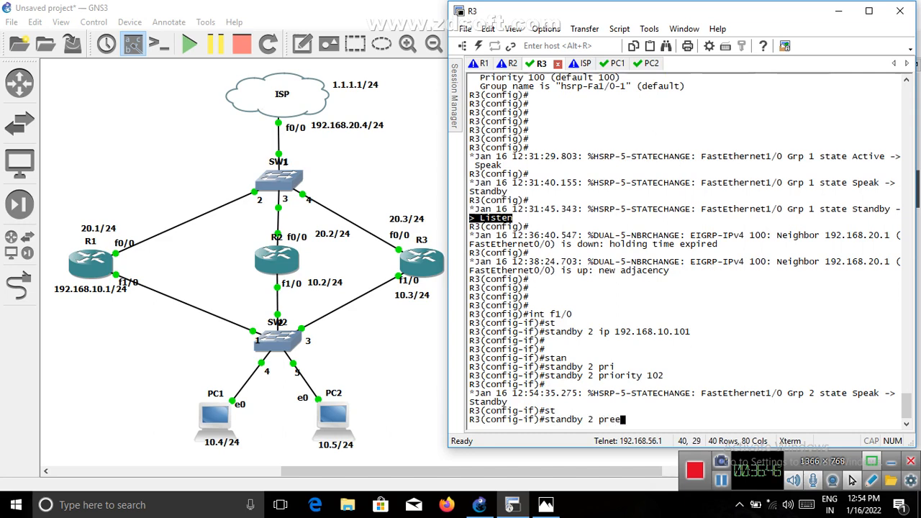
key(Tab)
key(Return)
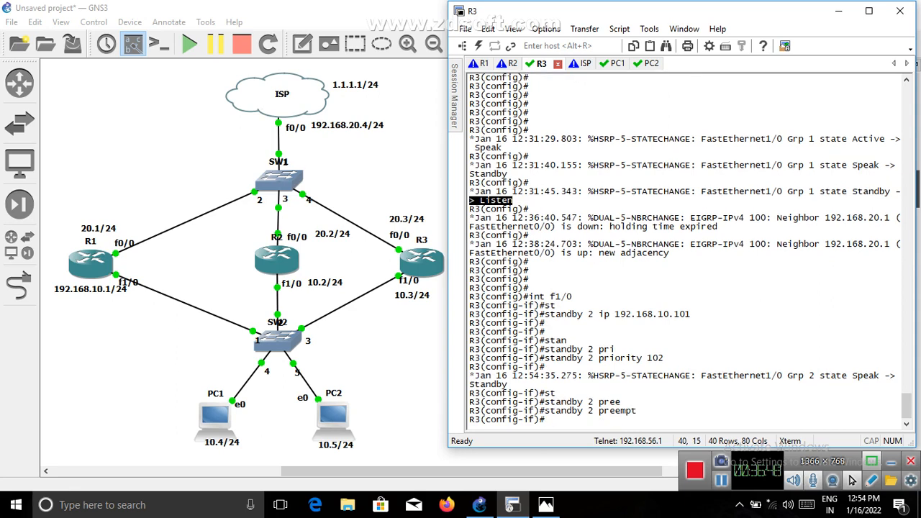
Exit R3's interface configuration mode and move the earlier output out of view with empty prompt lines
text(ex)
key(Return)
key(Return)
key(Return)
key(Return)
key(Return)
key(Return)
key(Return)
key(Return)
key(Return)
key(Return)
key(Return)
key(Return)
key(Return)
key(Return)
key(Return)
key(Return)
key(Return)
key(Return)
key(Return)
key(Return)
key(Return)
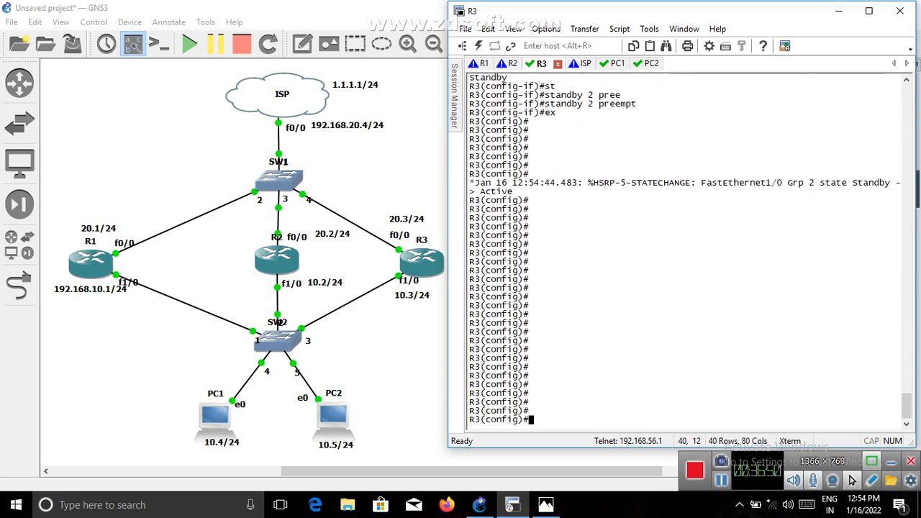
key(Return)
key(Return)
key(Return)
key(Return)
key(Return)
key(Return)
key(Return)
key(Return)
key(Return)
key(Return)
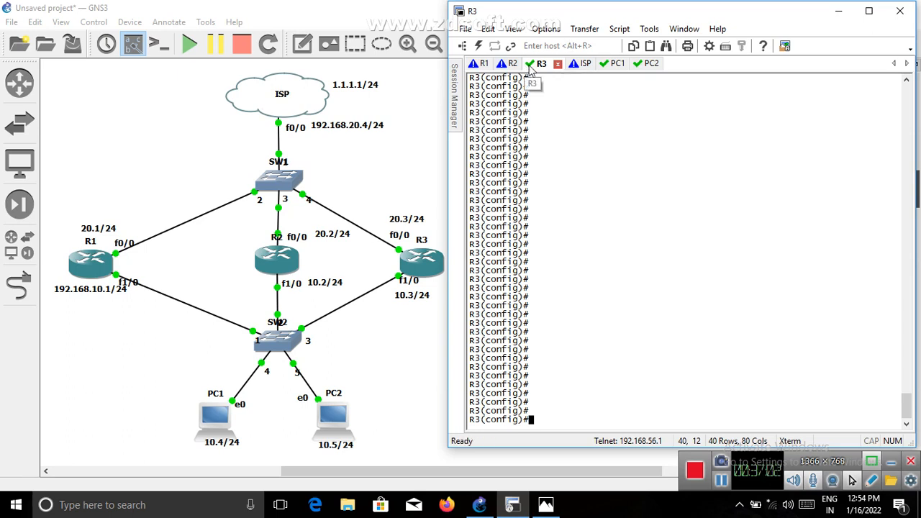
Switch to R1's console and display its HSRP details with "do sh standby"
click(487, 64)
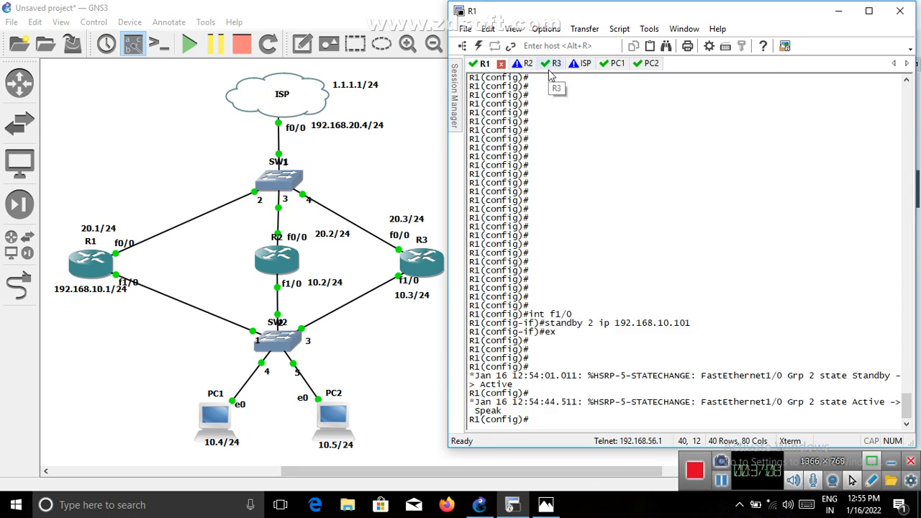
text(do sh sta)
key(Tab)
key(Return)
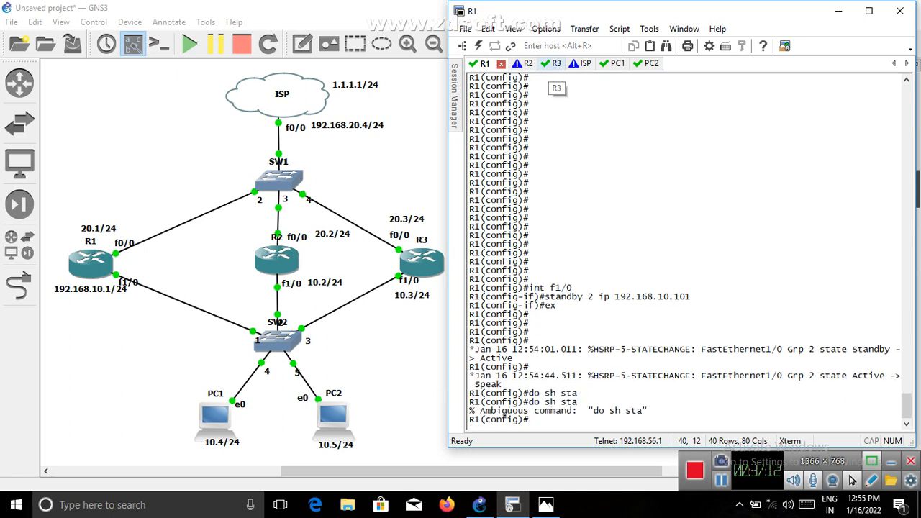
text(do sh s)
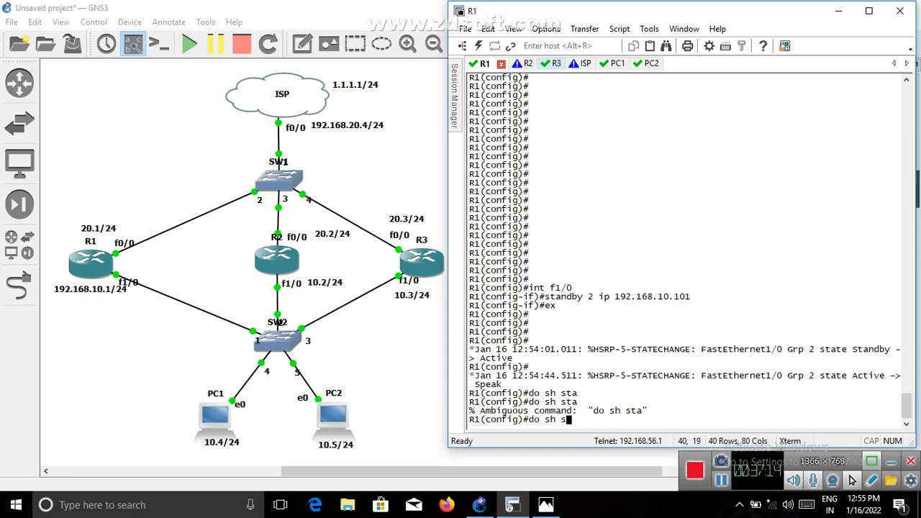
text(tan)
key(Tab)
key(Return)
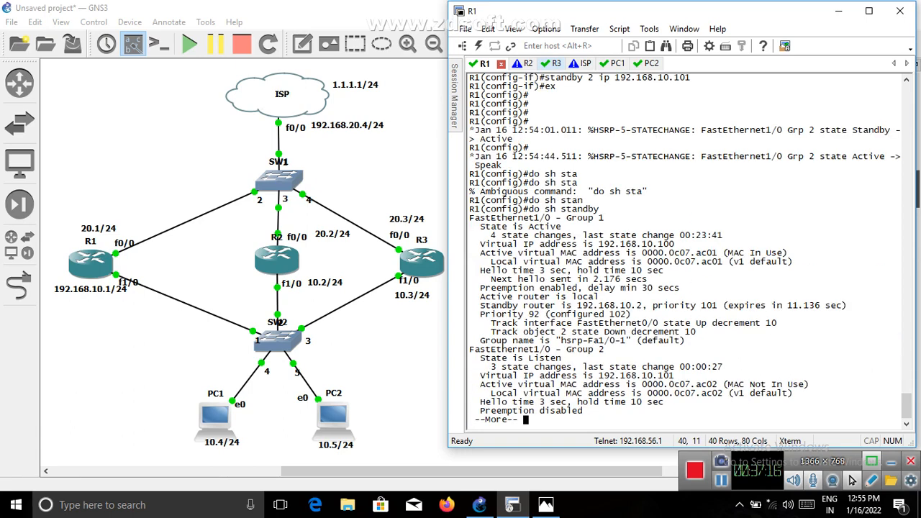
Show the rest of R1's standby output and highlight the state lines of HSRP groups 1 and 2
key(Return)
key(Return)
key(Return)
key(Return)
key(Return)
key(Return)
key(Return)
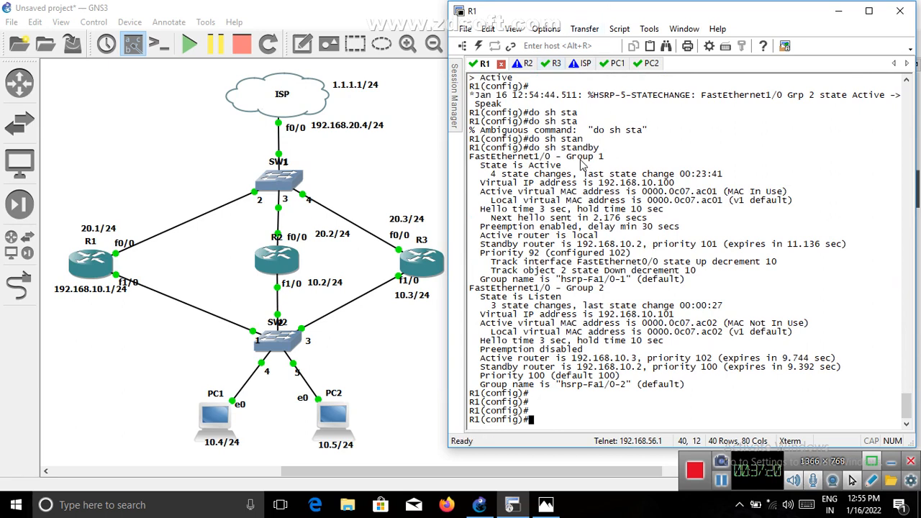
drag(604, 160, 493, 169)
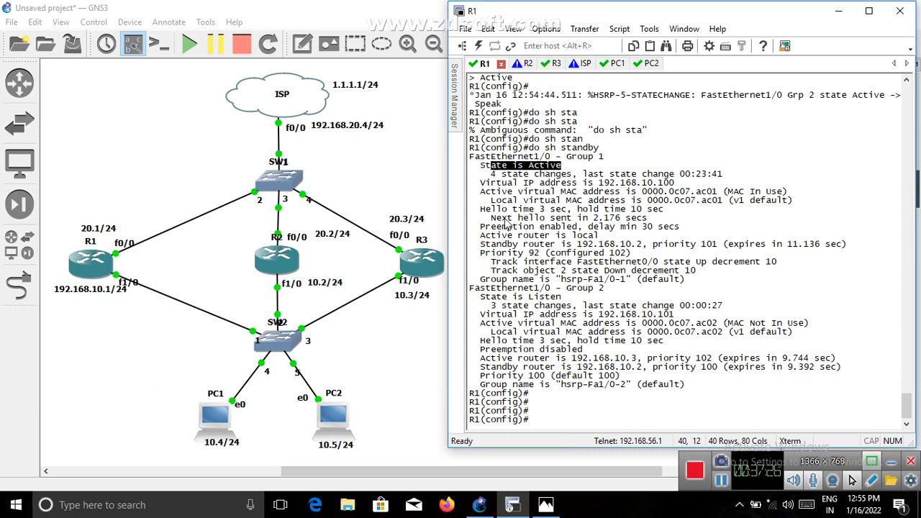
drag(602, 288, 509, 280)
drag(569, 297, 524, 302)
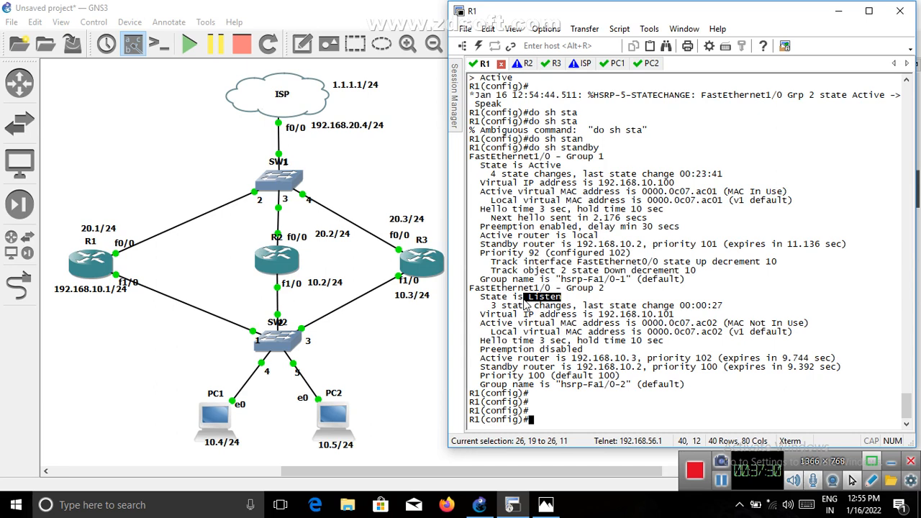
Display R2's HSRP details with "do sh standby" and highlight the group 1 and group 2 sections
click(527, 64)
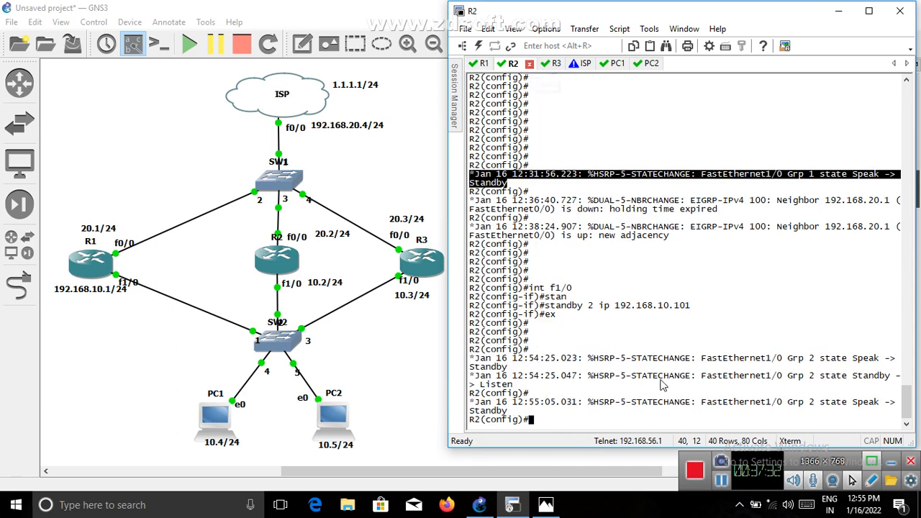
text(do sh stan)
key(Tab)
key(Return)
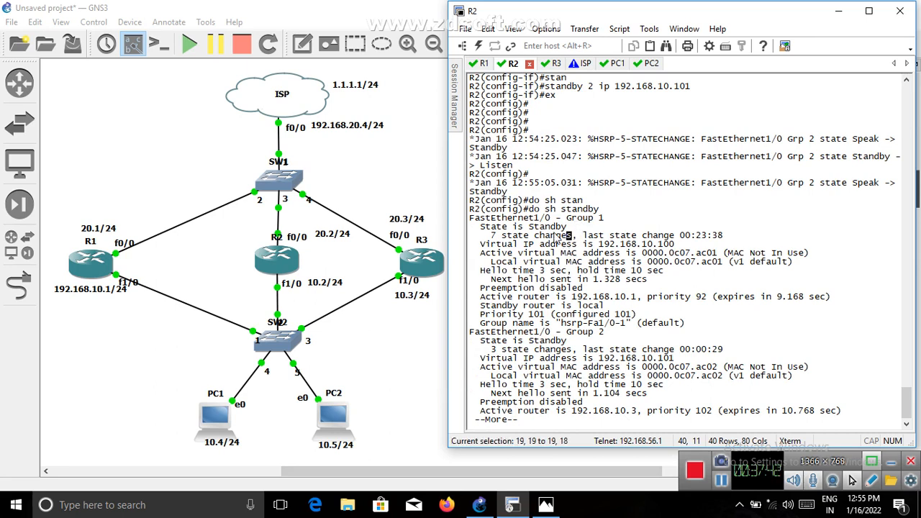
drag(574, 235, 492, 236)
drag(584, 219, 558, 269)
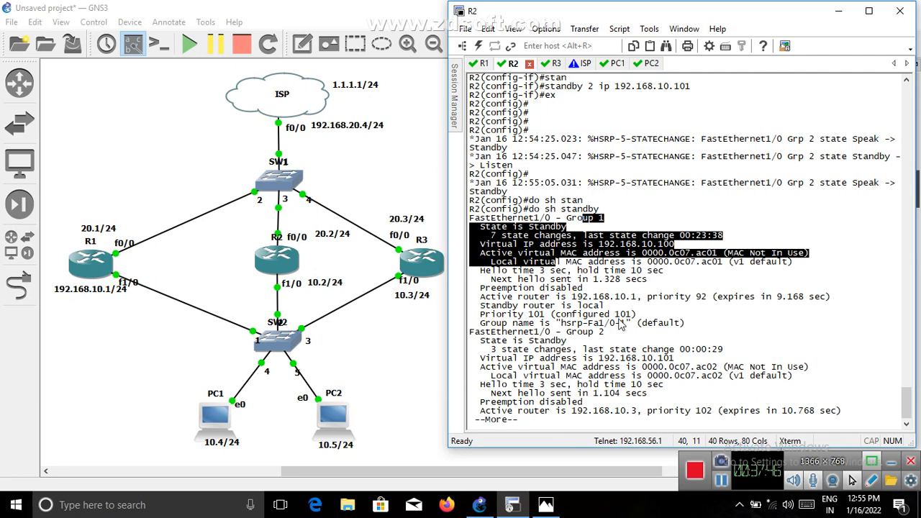
drag(617, 324, 631, 385)
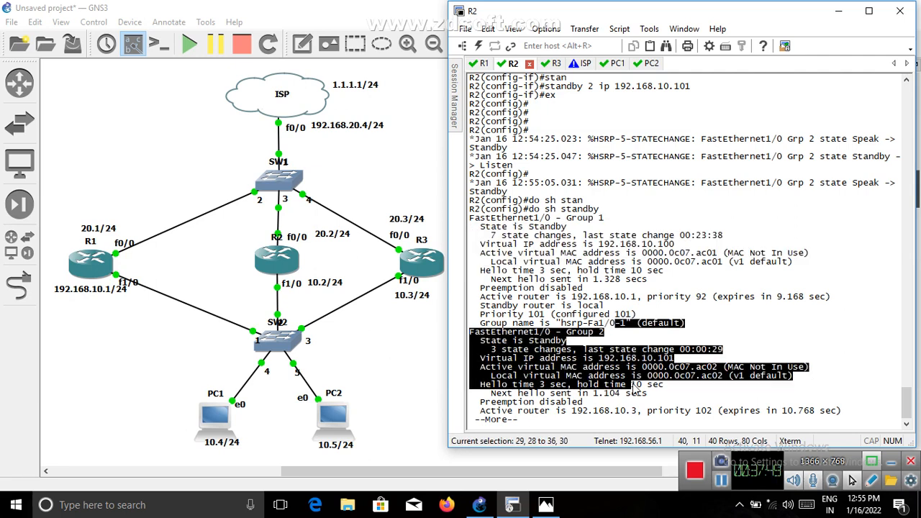
Display R3's HSRP details with "do sh standby" and highlight the group 1 state line
click(550, 65)
text(do)
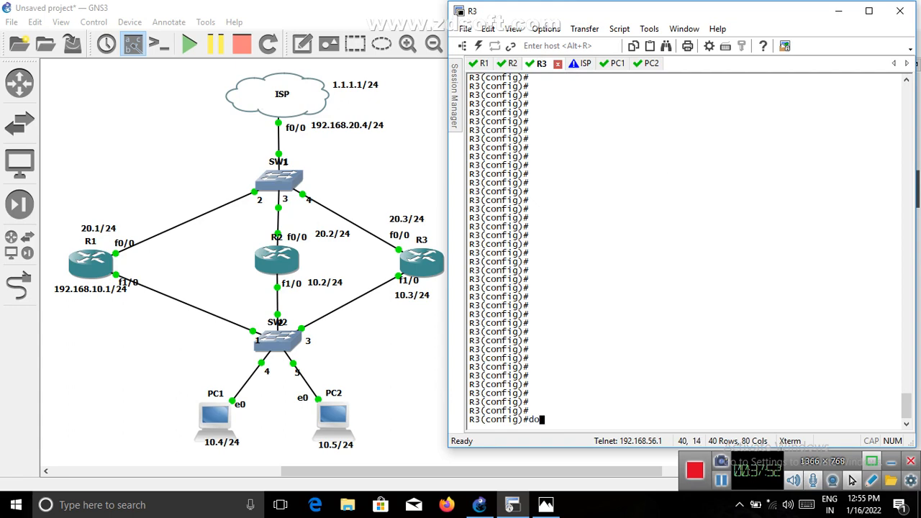
text( sh stan)
key(Tab)
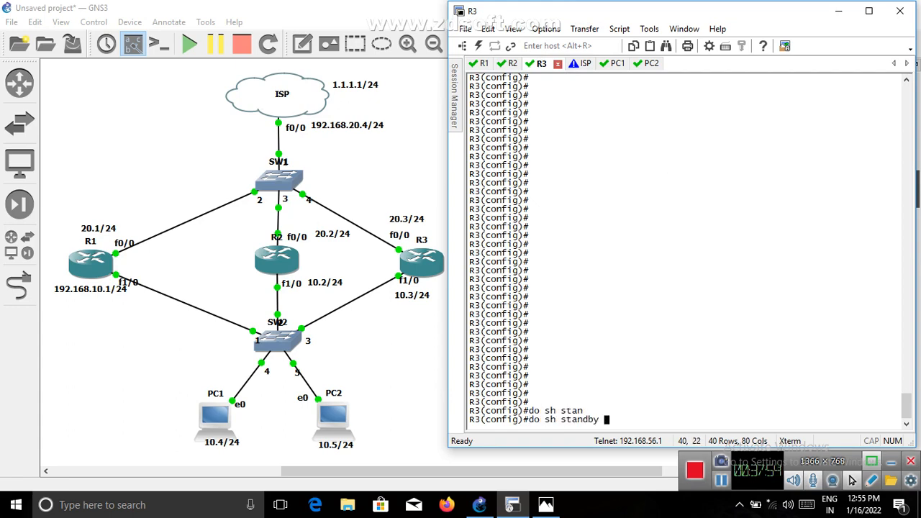
key(Return)
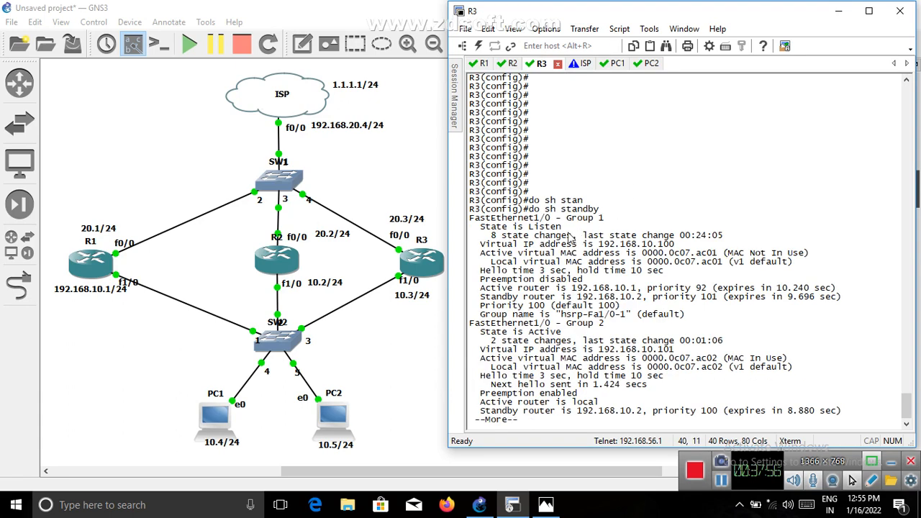
drag(611, 220, 558, 229)
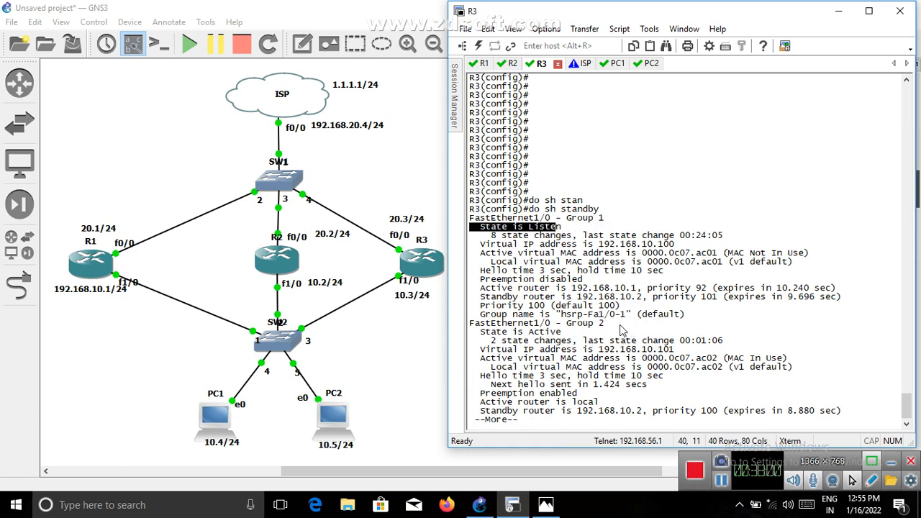
Highlight the group 2 state line in R3's standby output and switch to PC2's console
drag(616, 323, 498, 349)
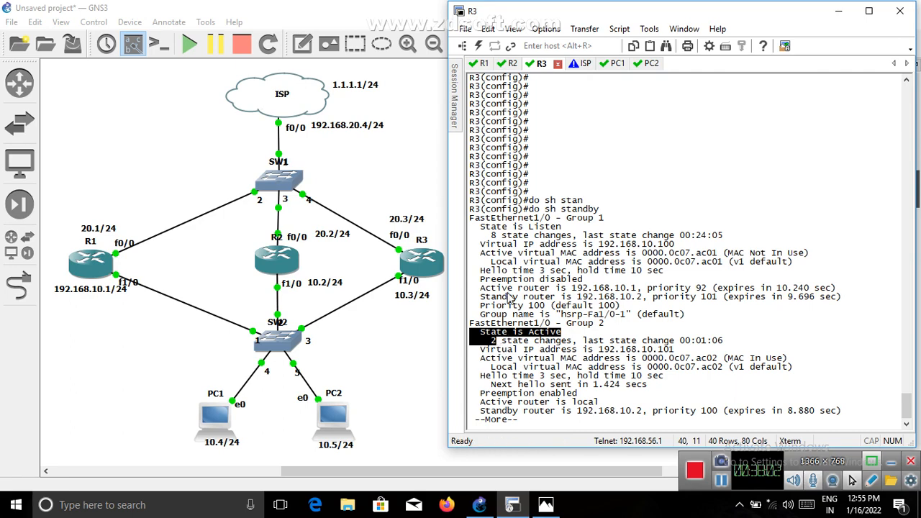
click(616, 64)
click(650, 64)
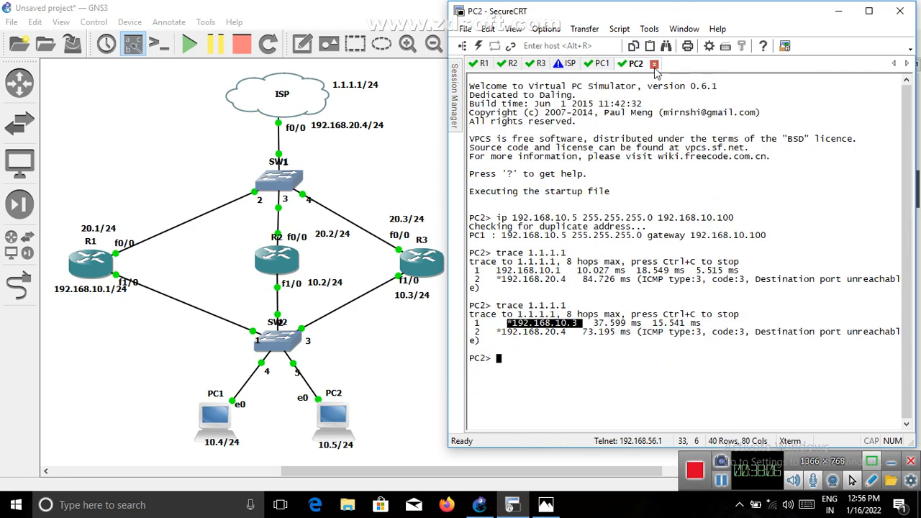
Try to readdress PC2 with "ip route 192.168.10.5 255.255.255.0 192.168.10.101"
text(ip )
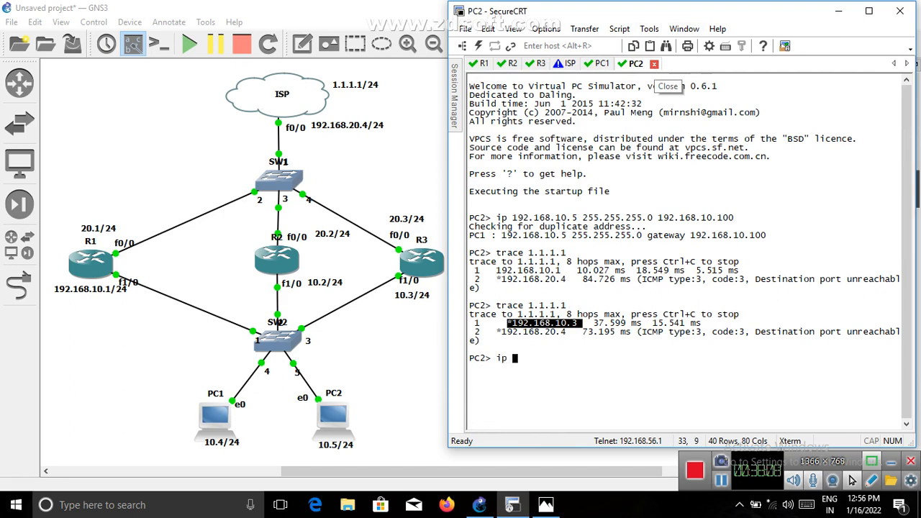
text(route 192.168)
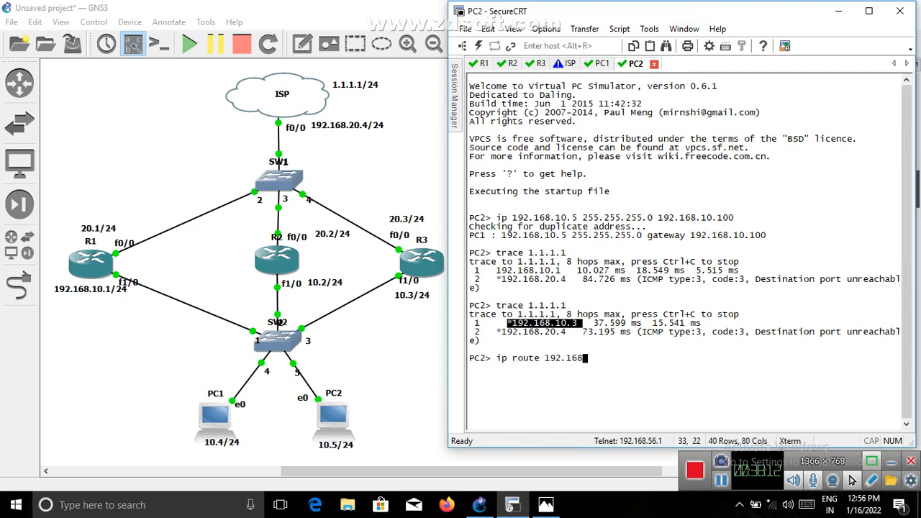
text(.10.5 255.255.2)
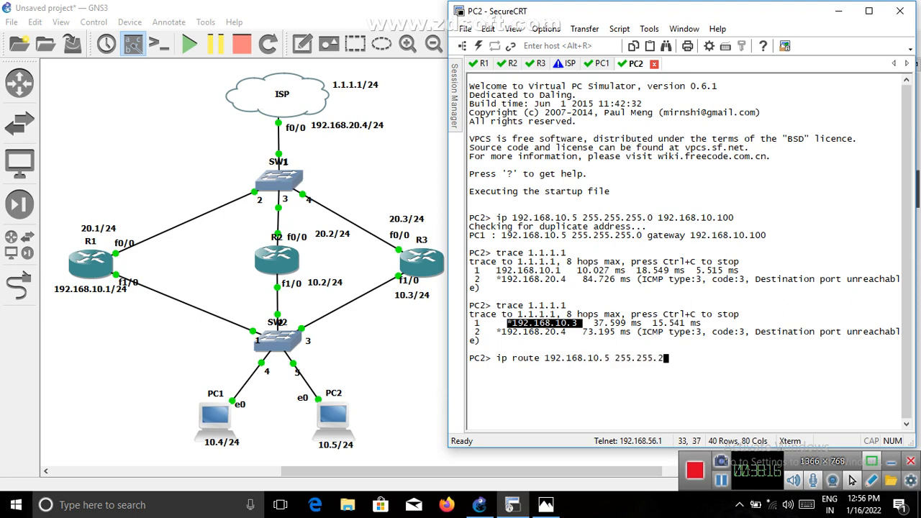
text(55.0 192.168.)
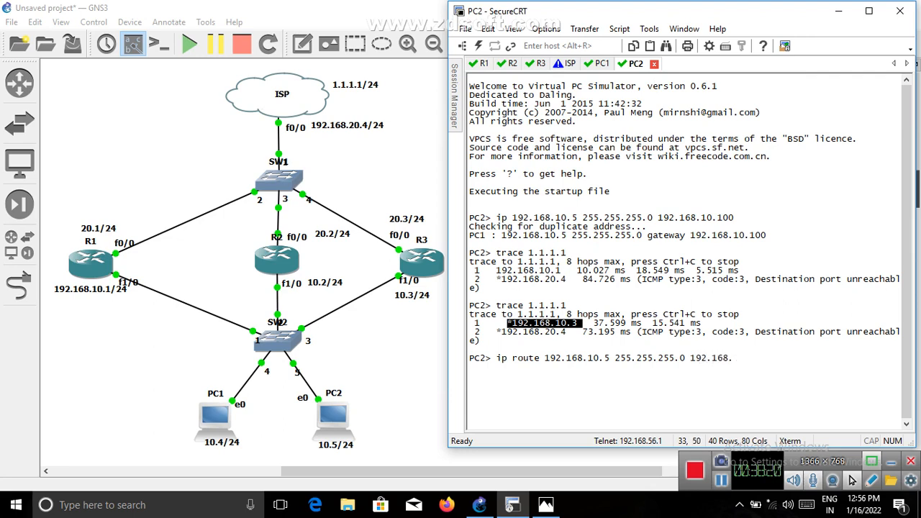
text(10.101)
key(Return)
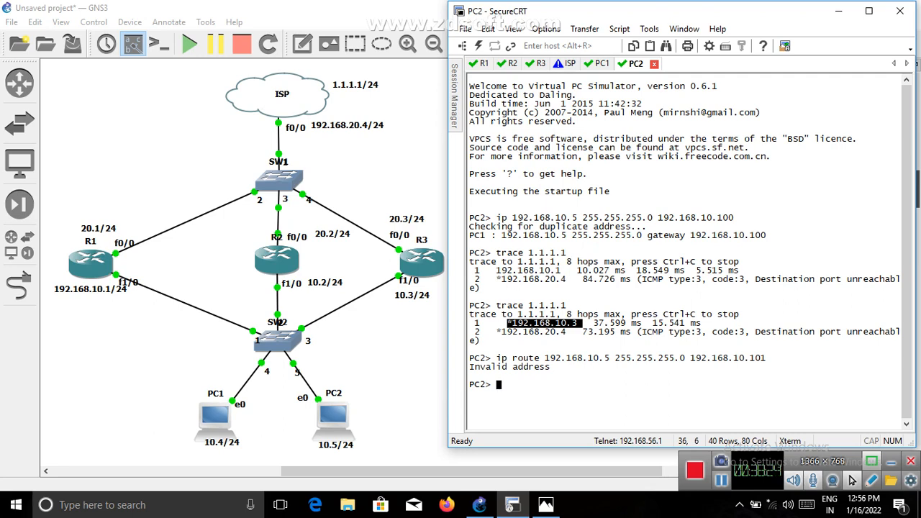
Recall the command and try it with another address: "ip route 192.168.10.6 255.255.255.0 192.168.10.101"
key(Up)
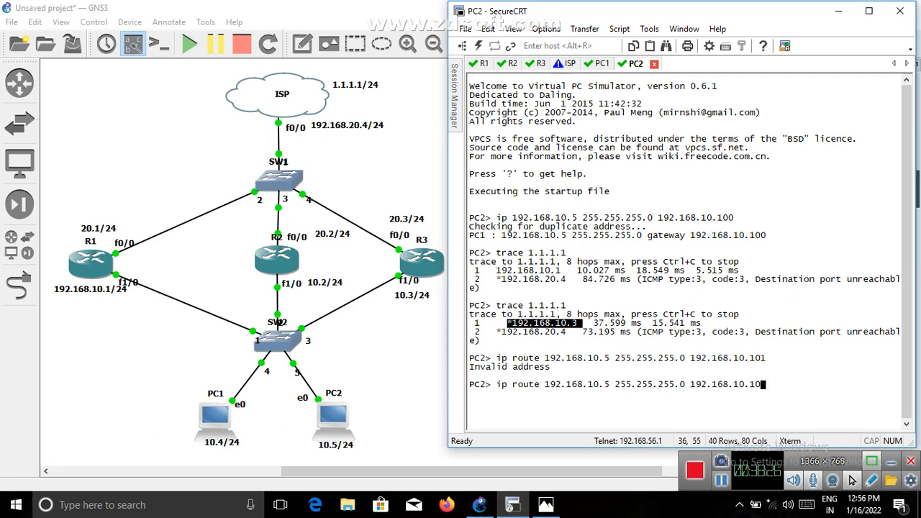
key(BackSpace)
key(BackSpace)
key(BackSpace)
key(BackSpace)
key(BackSpace)
key(BackSpace)
key(BackSpace)
key(BackSpace)
key(BackSpace)
key(BackSpace)
key(BackSpace)
key(BackSpace)
key(BackSpace)
key(BackSpace)
key(BackSpace)
key(BackSpace)
key(BackSpace)
key(BackSpace)
key(BackSpace)
key(BackSpace)
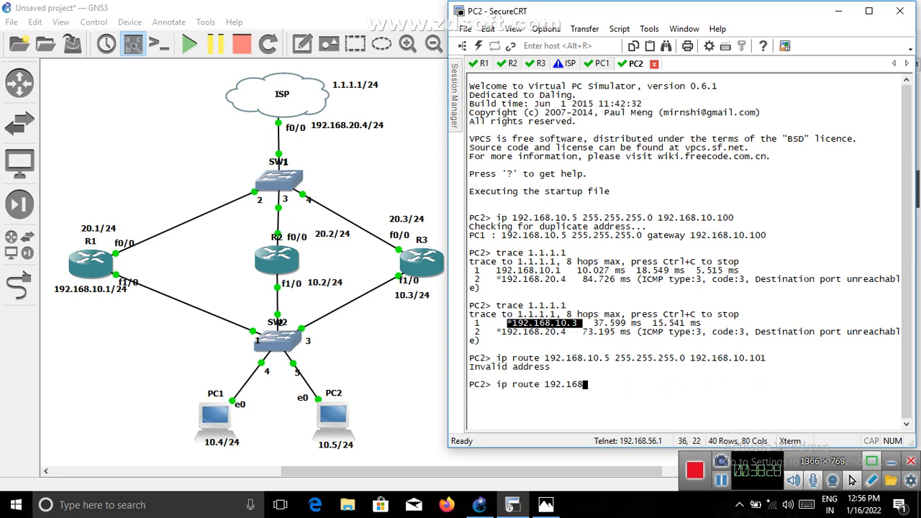
text(.10.6 255.255.255.)
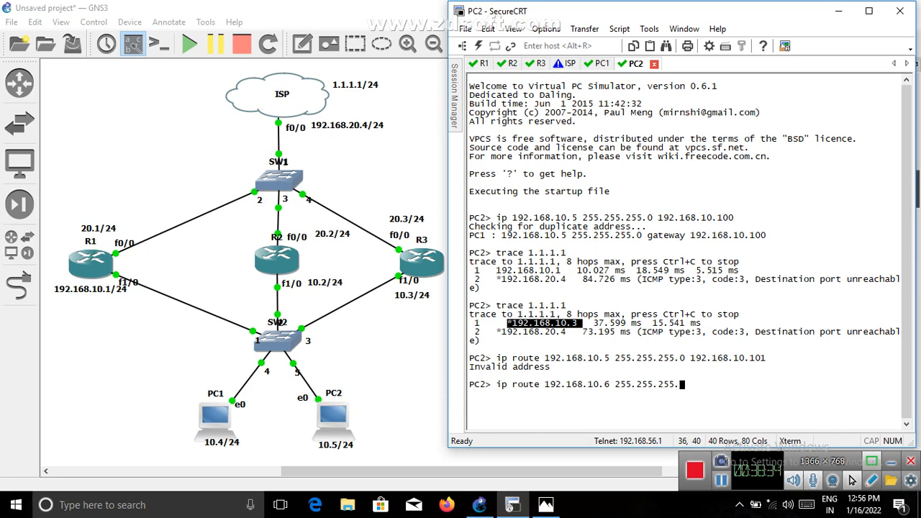
text(0 192.168.10.101)
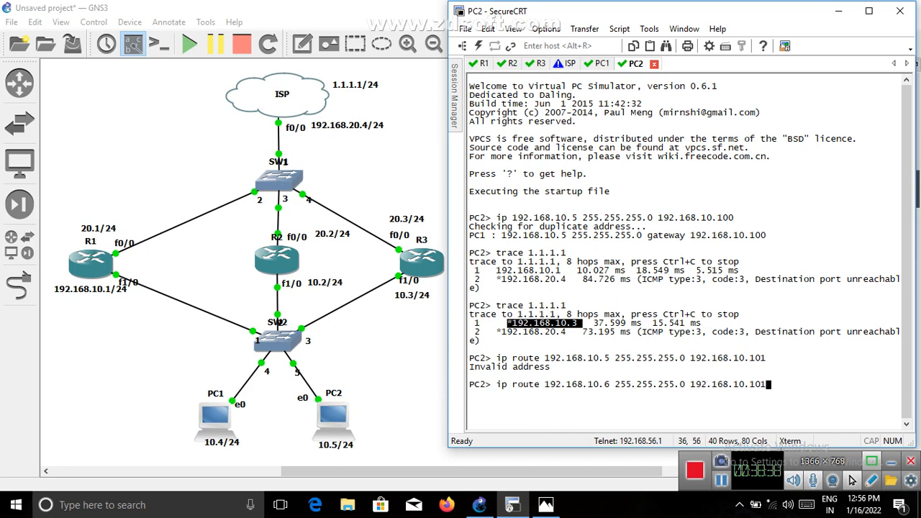
key(Return)
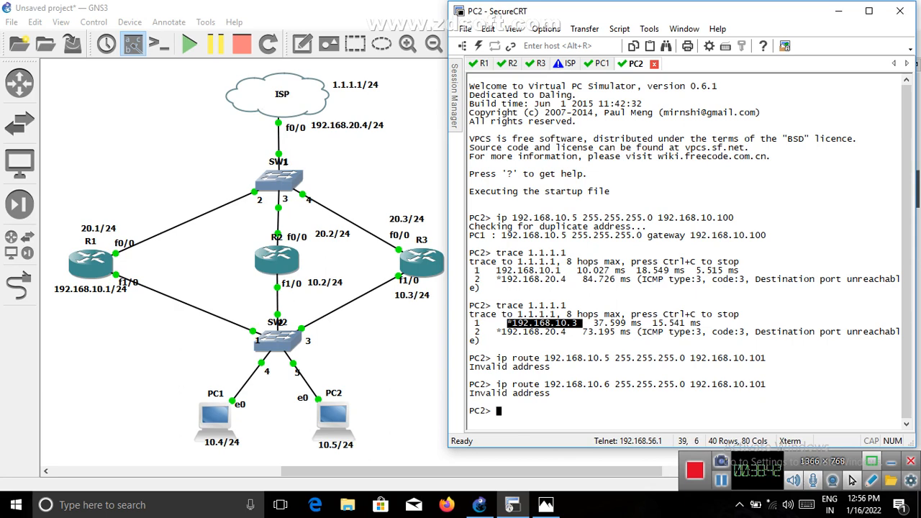
Set PC2's address to 192.168.10.6 with mask 255.255.255.0 and gateway 192.168.10.101, and highlight the gateway's last two octets
text(ip 192.168.10.6 25)
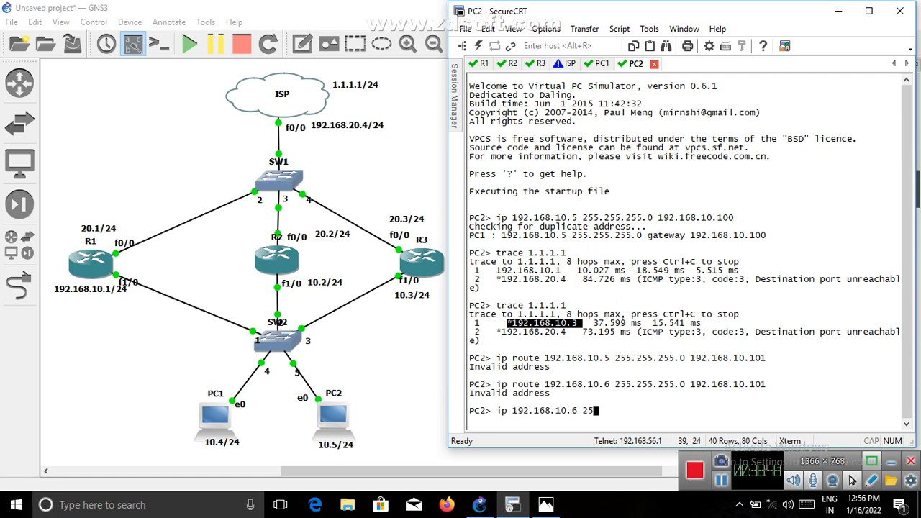
text(5.255.255.0 192.168.10.101)
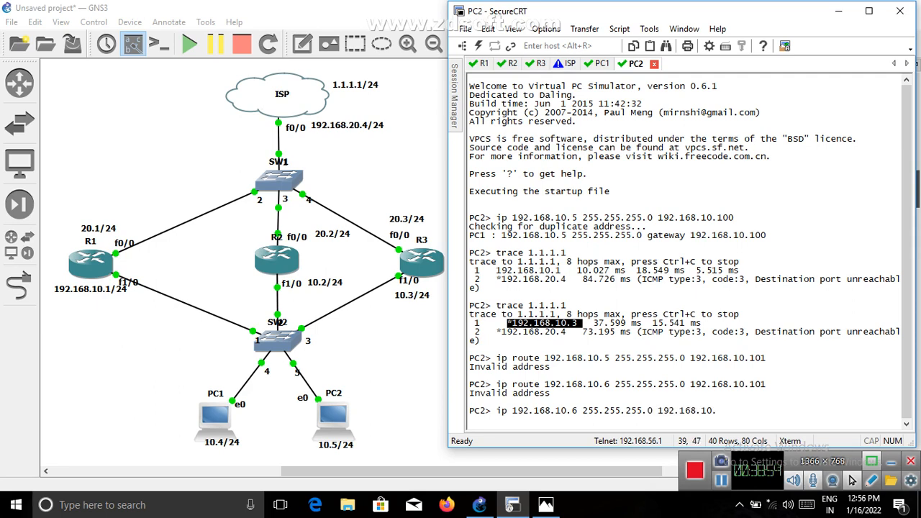
key(Return)
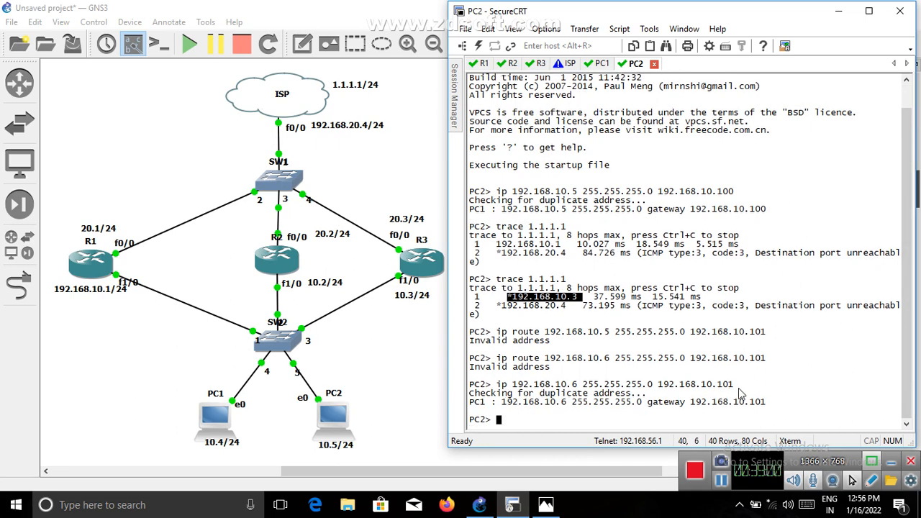
drag(734, 385, 695, 385)
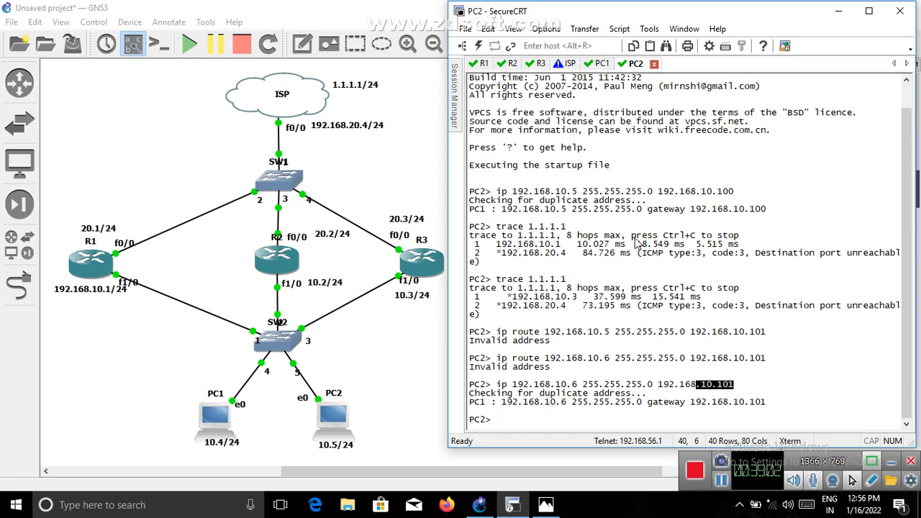
Switch to PC1's console and ping 1.1.1.1
click(601, 66)
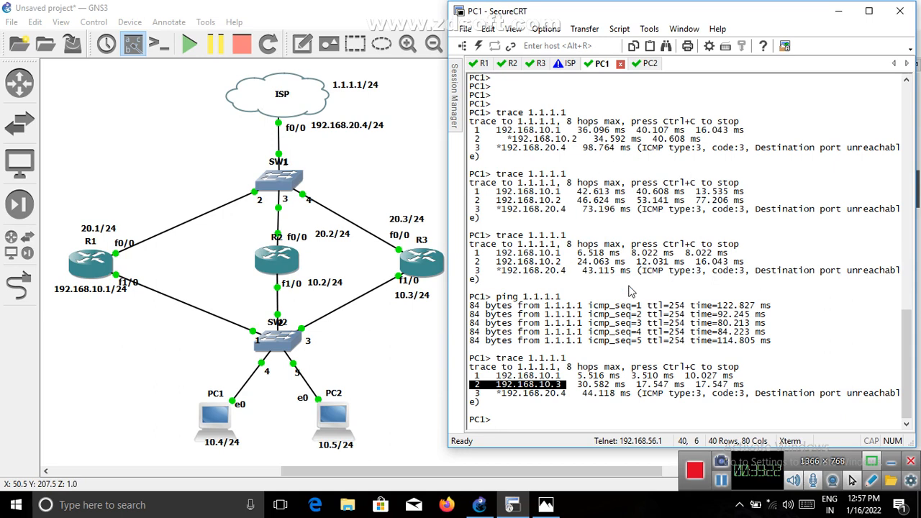
text(ping )
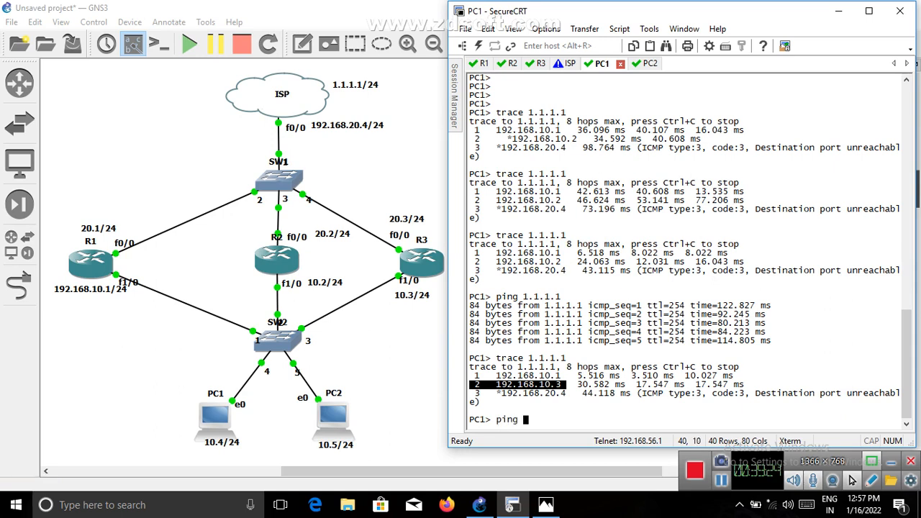
text(1.1.1.1)
key(Return)
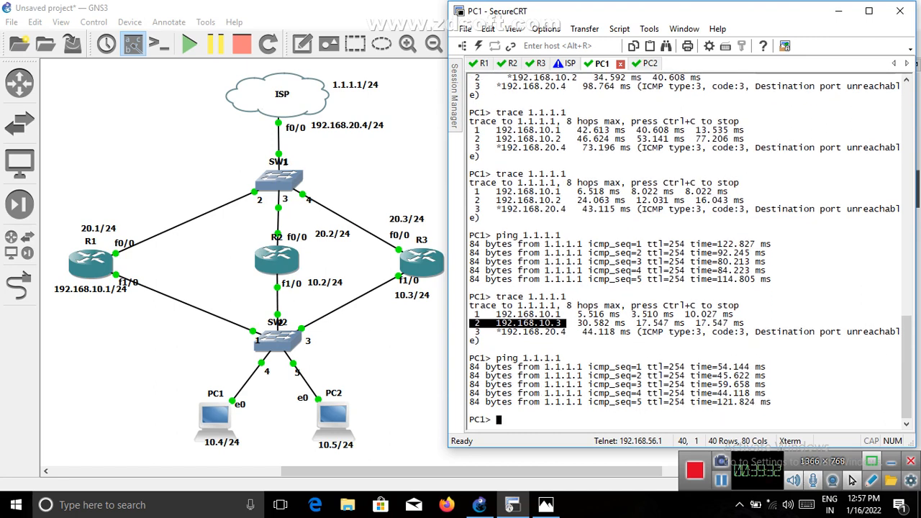
Trace the route from PC1 to 1.1.1.1 and highlight the first hop
key(Return)
key(Return)
key(Return)
text(y)
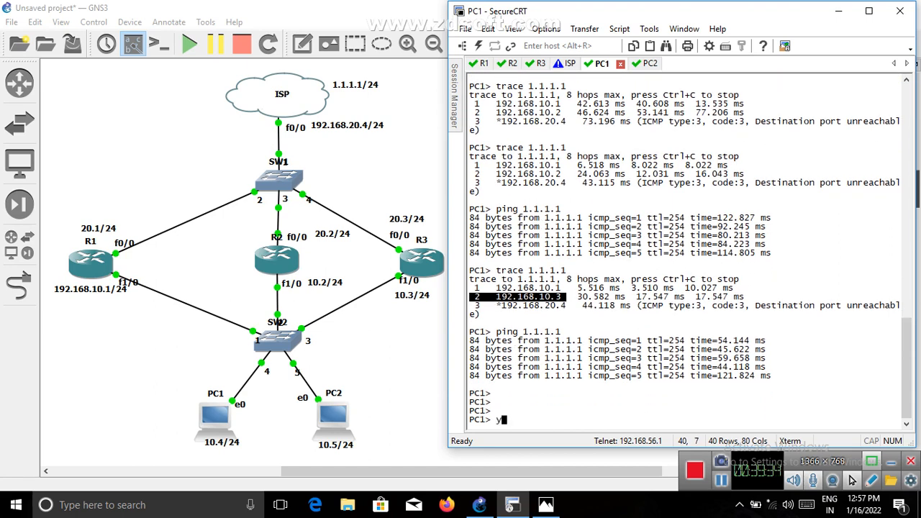
key(BackSpace)
text(trace 1.1.1.1)
key(Return)
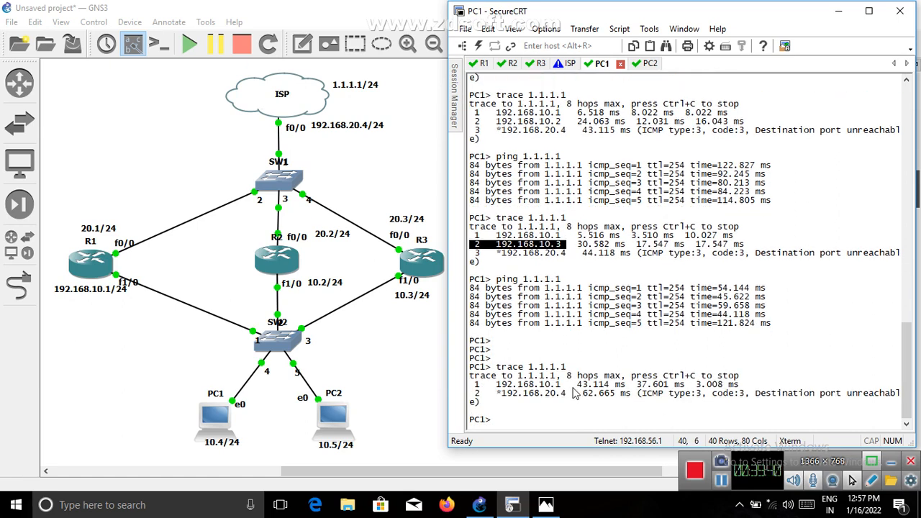
drag(567, 386, 502, 375)
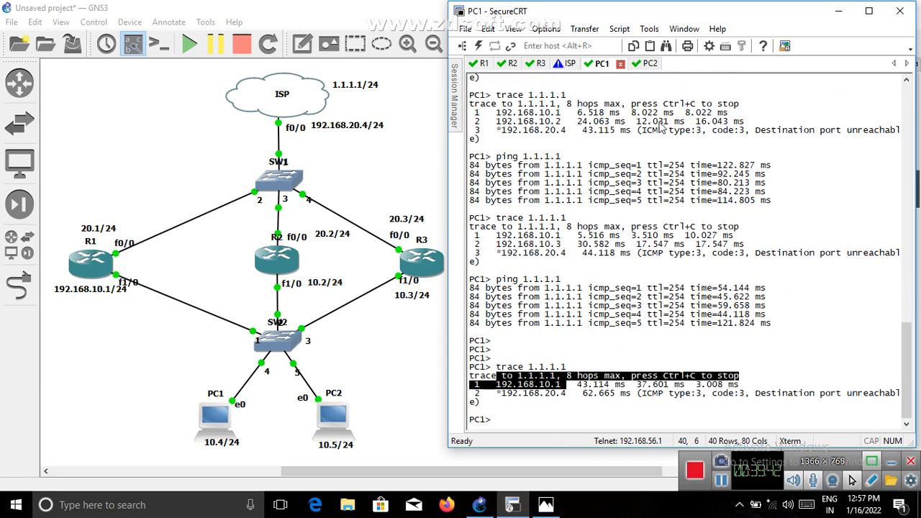
Switch to PC2's console and ping 1.1.1.1 through the new gateway
click(643, 63)
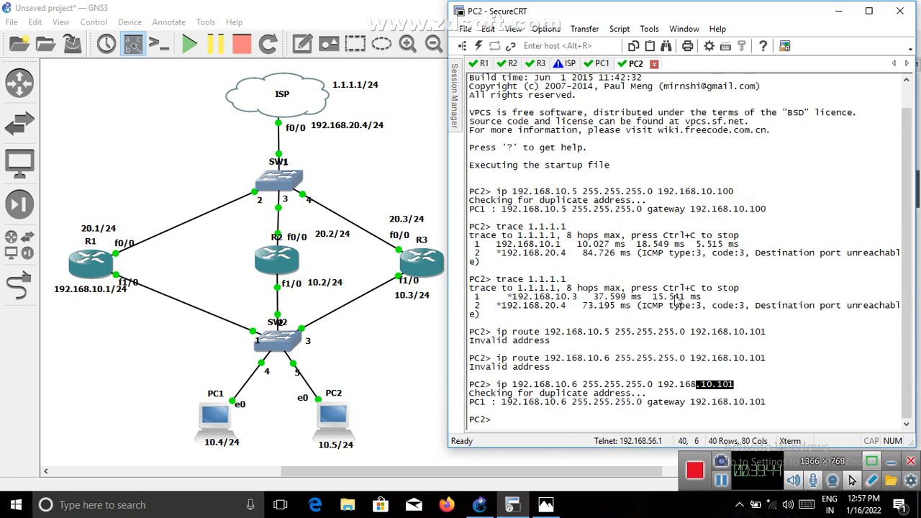
key(Return)
key(Return)
key(Return)
text(pin)
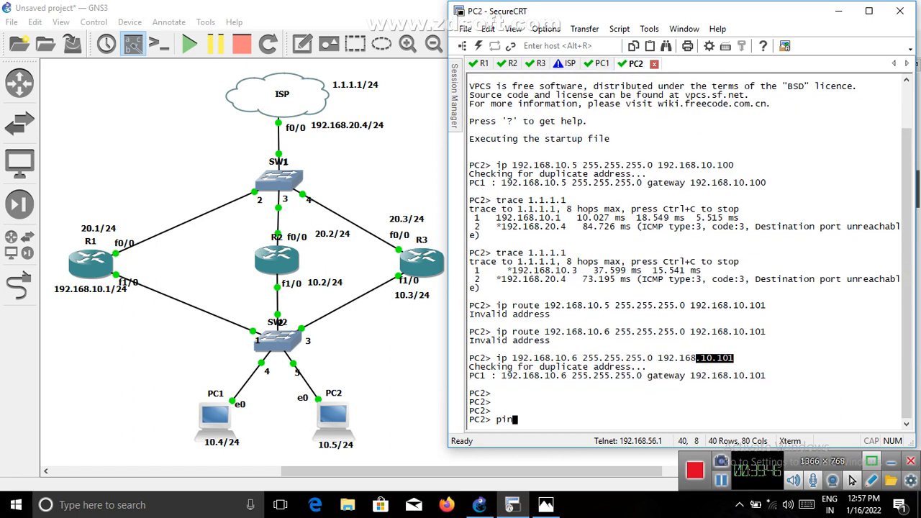
text(g 1.1.1.1)
key(Return)
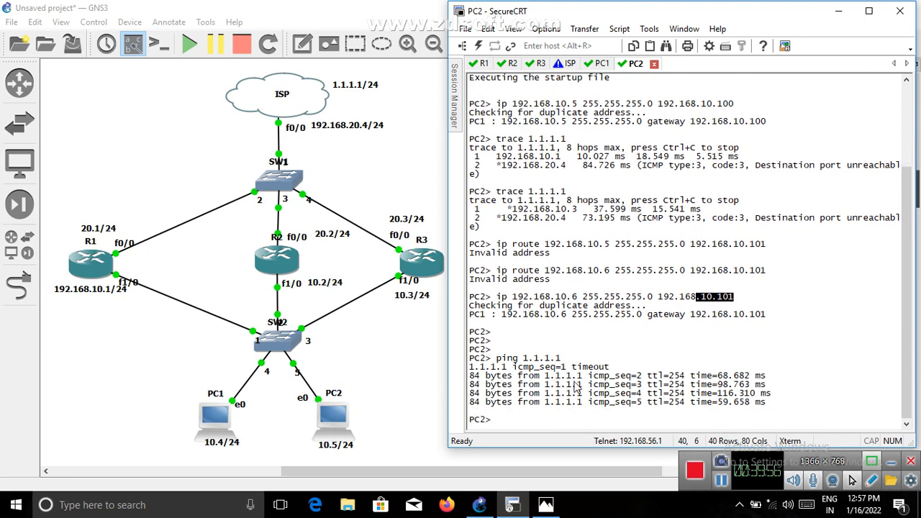
Trace the route from PC2 to 1.1.1.1 and highlight the first-hop address
text(trace 1.1.1.1)
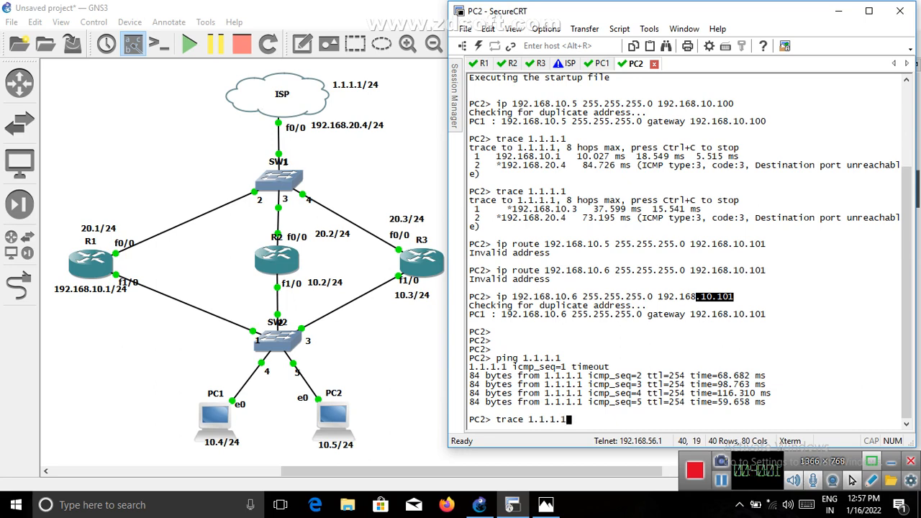
key(Return)
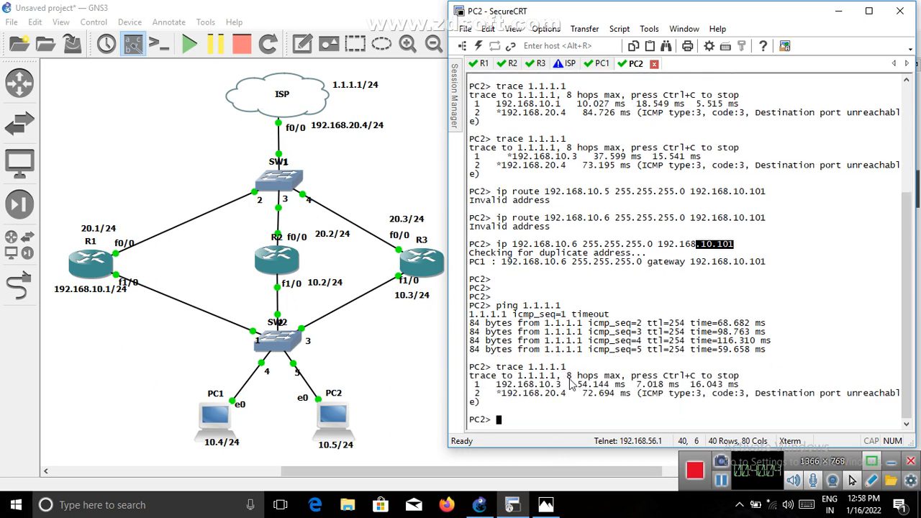
drag(576, 385, 491, 394)
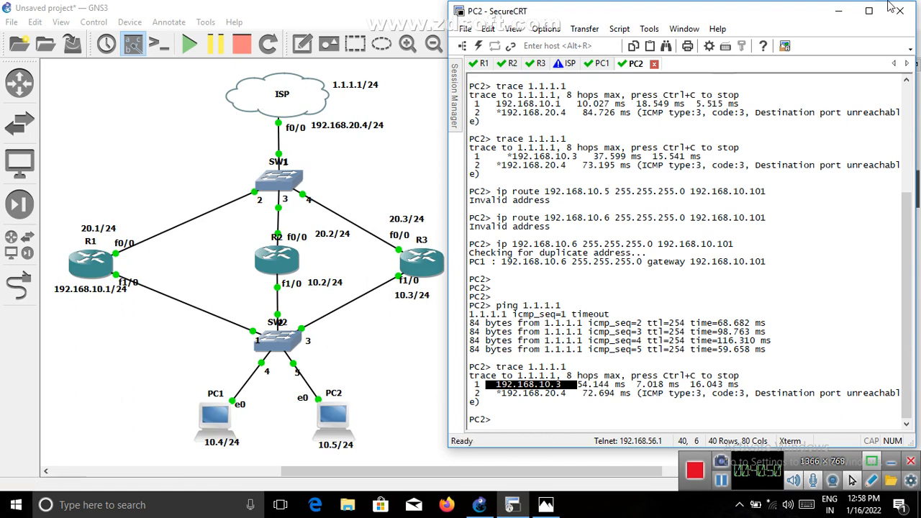
Minimize the console window and complete item 7 of the topology's notes list with "create standby 2."
click(839, 11)
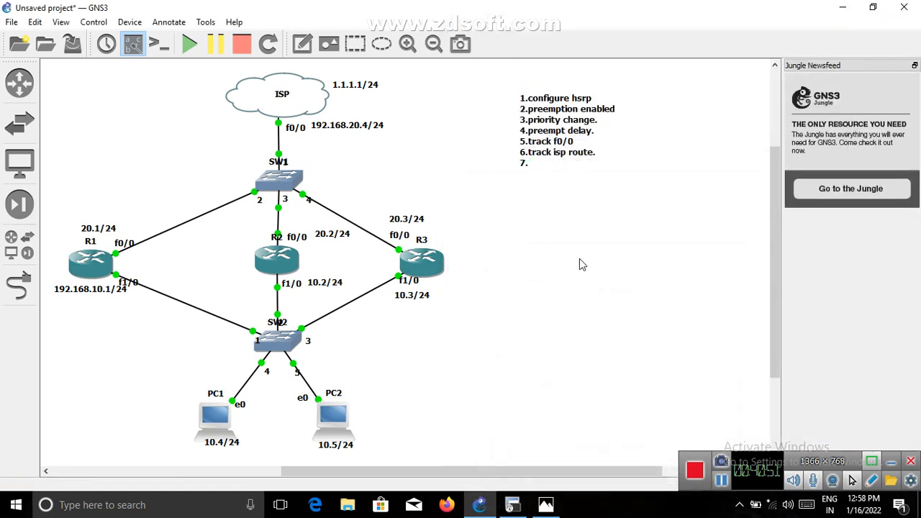
double_click(539, 162)
click(540, 161)
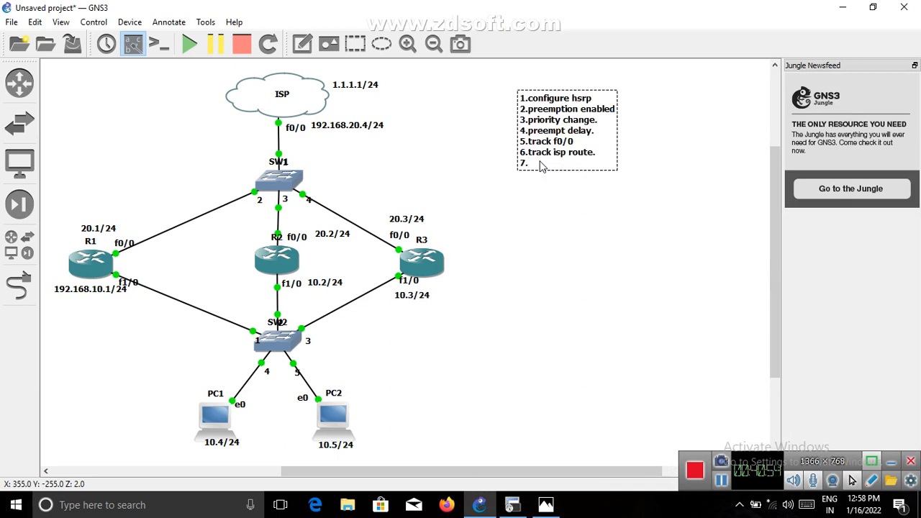
text(create stan)
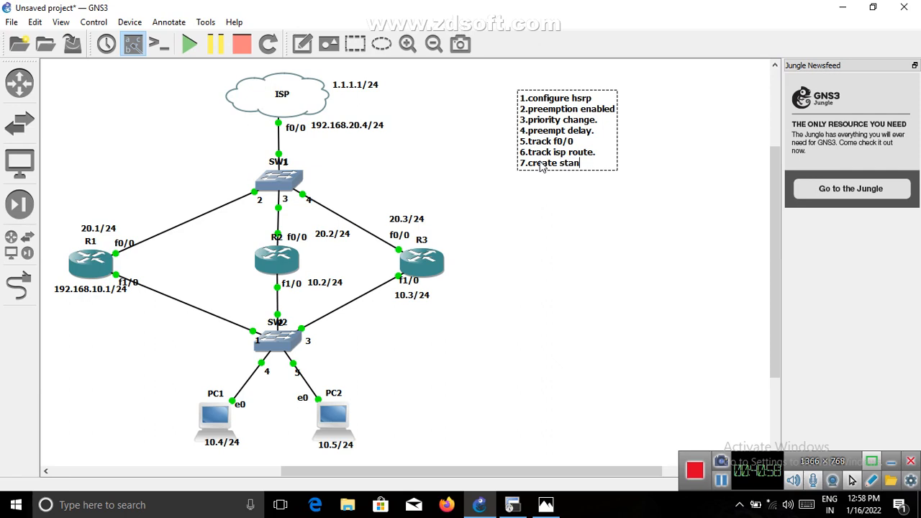
text(dby 2.)
click(680, 206)
Move the notes list closer to the topology and shift router R3 slightly farther away from R2
drag(527, 97, 661, 232)
click(678, 250)
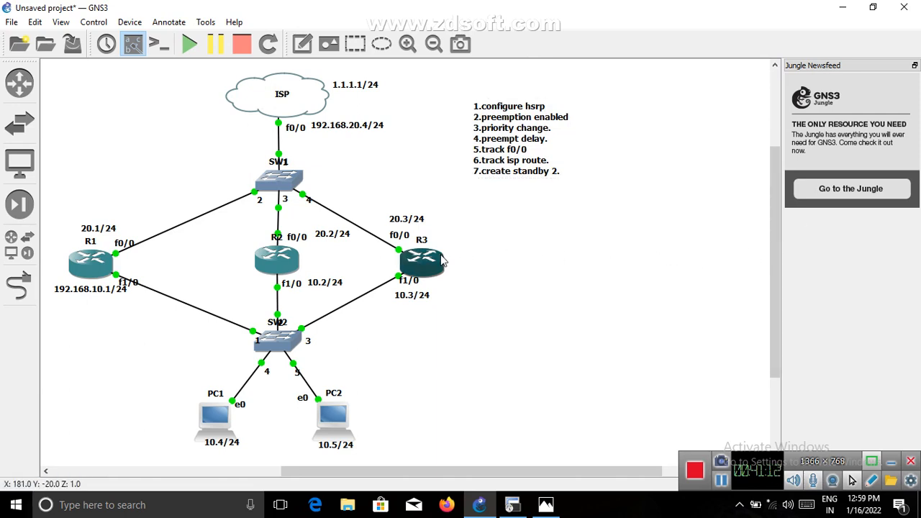
drag(418, 270, 454, 271)
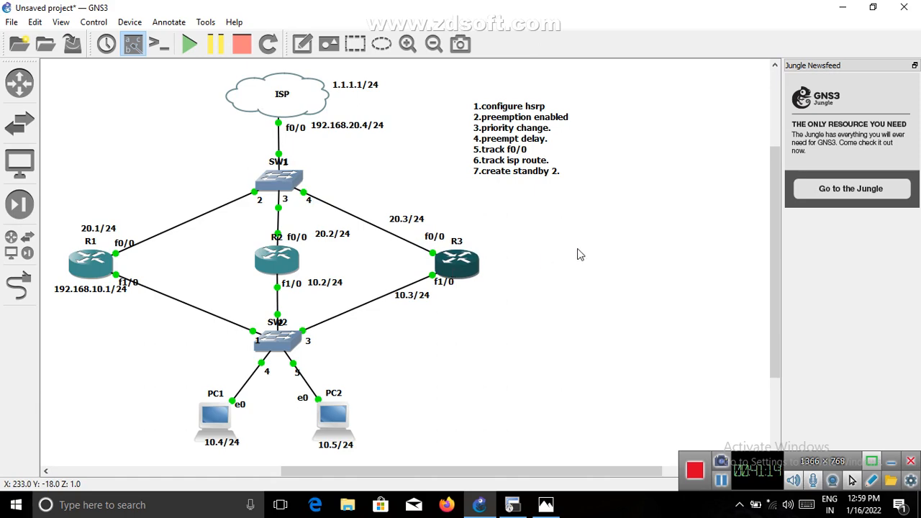